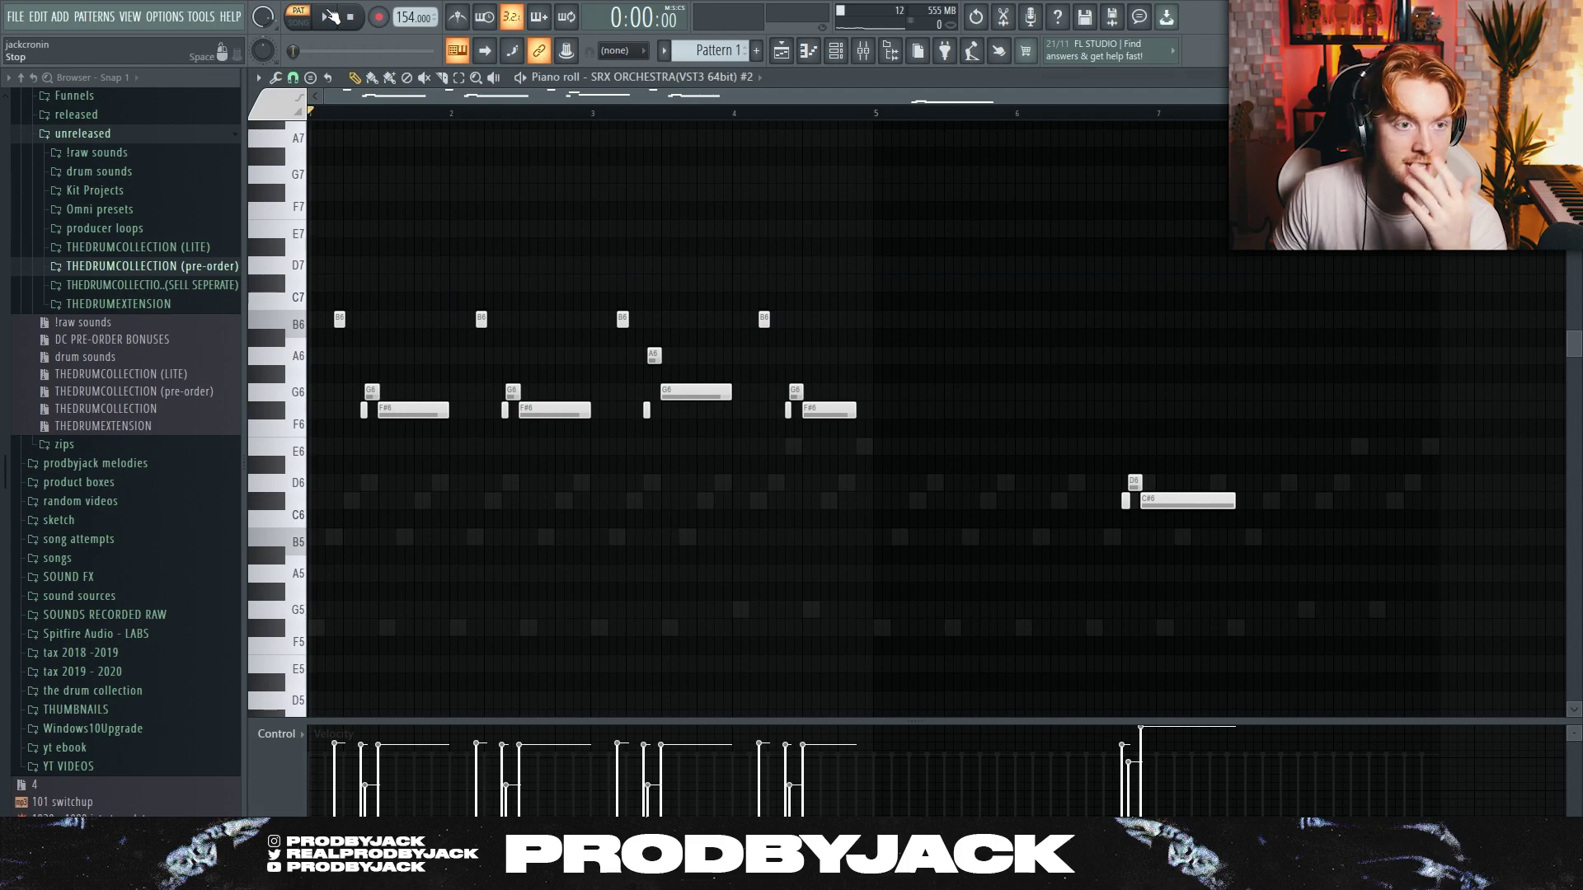
# Play back the SRX ORCHESTRA melody and delete the motif in bar 6, including its B6, G6 and F#6 notes
pyautogui.click(326, 22)
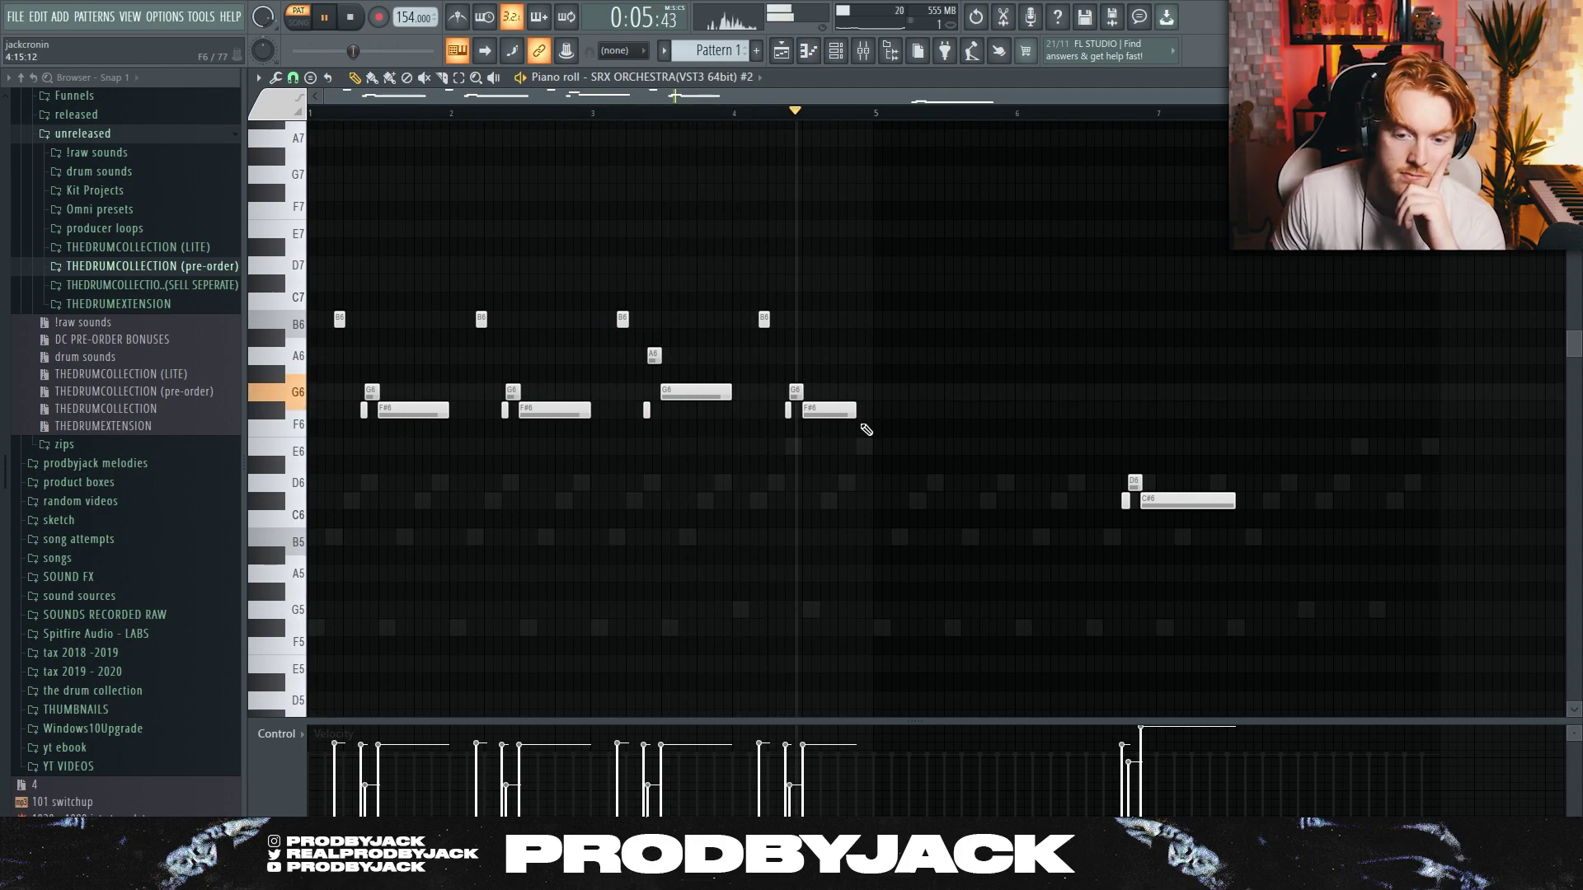
pyautogui.press('space')
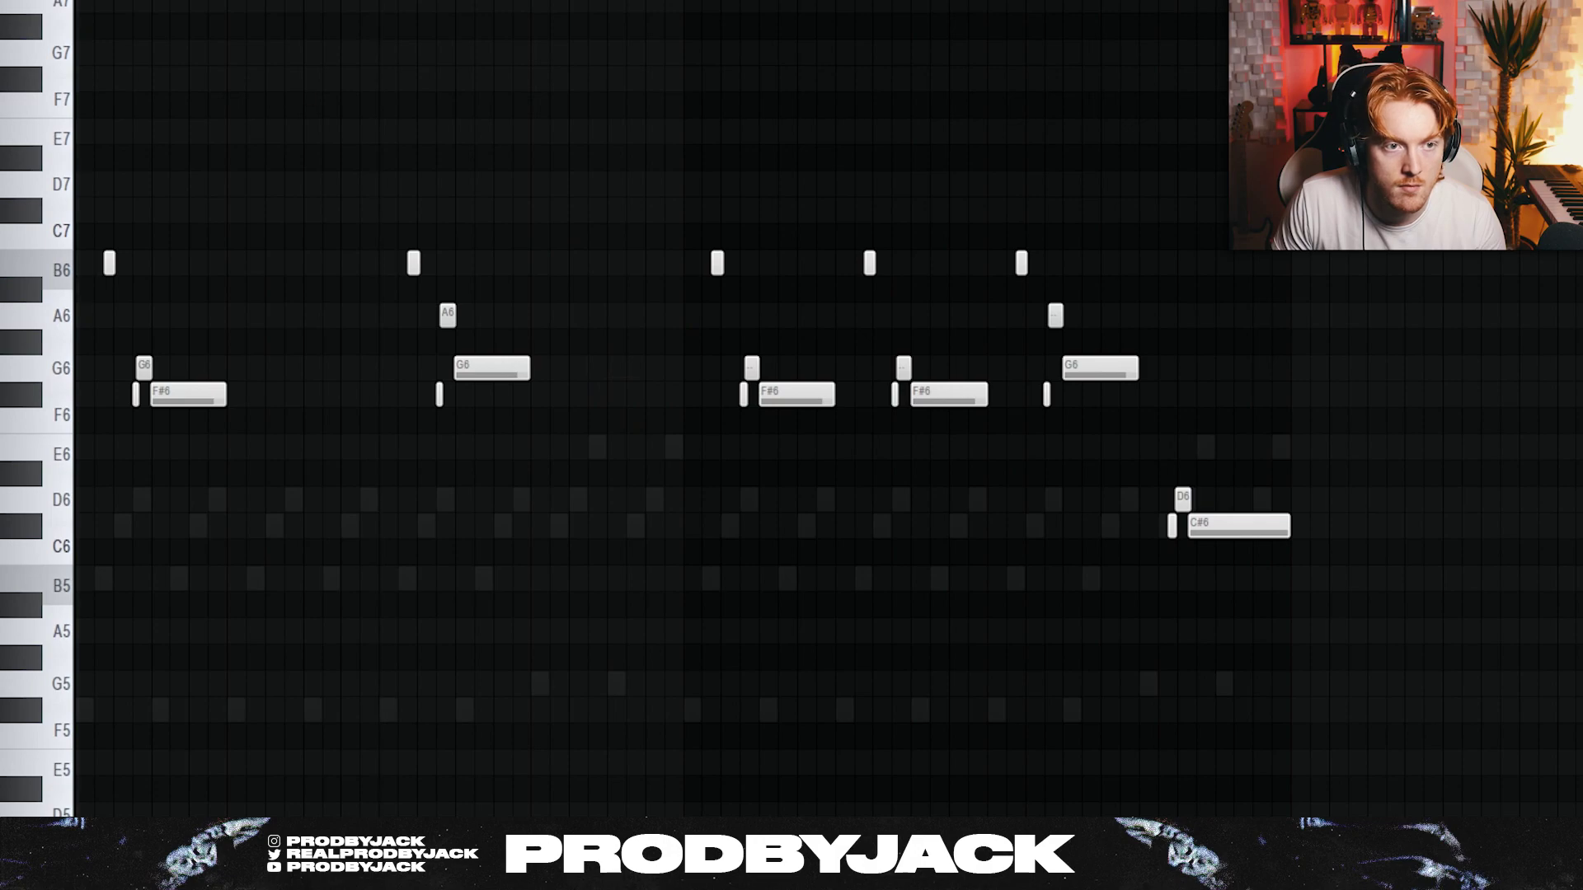
pyautogui.press('space')
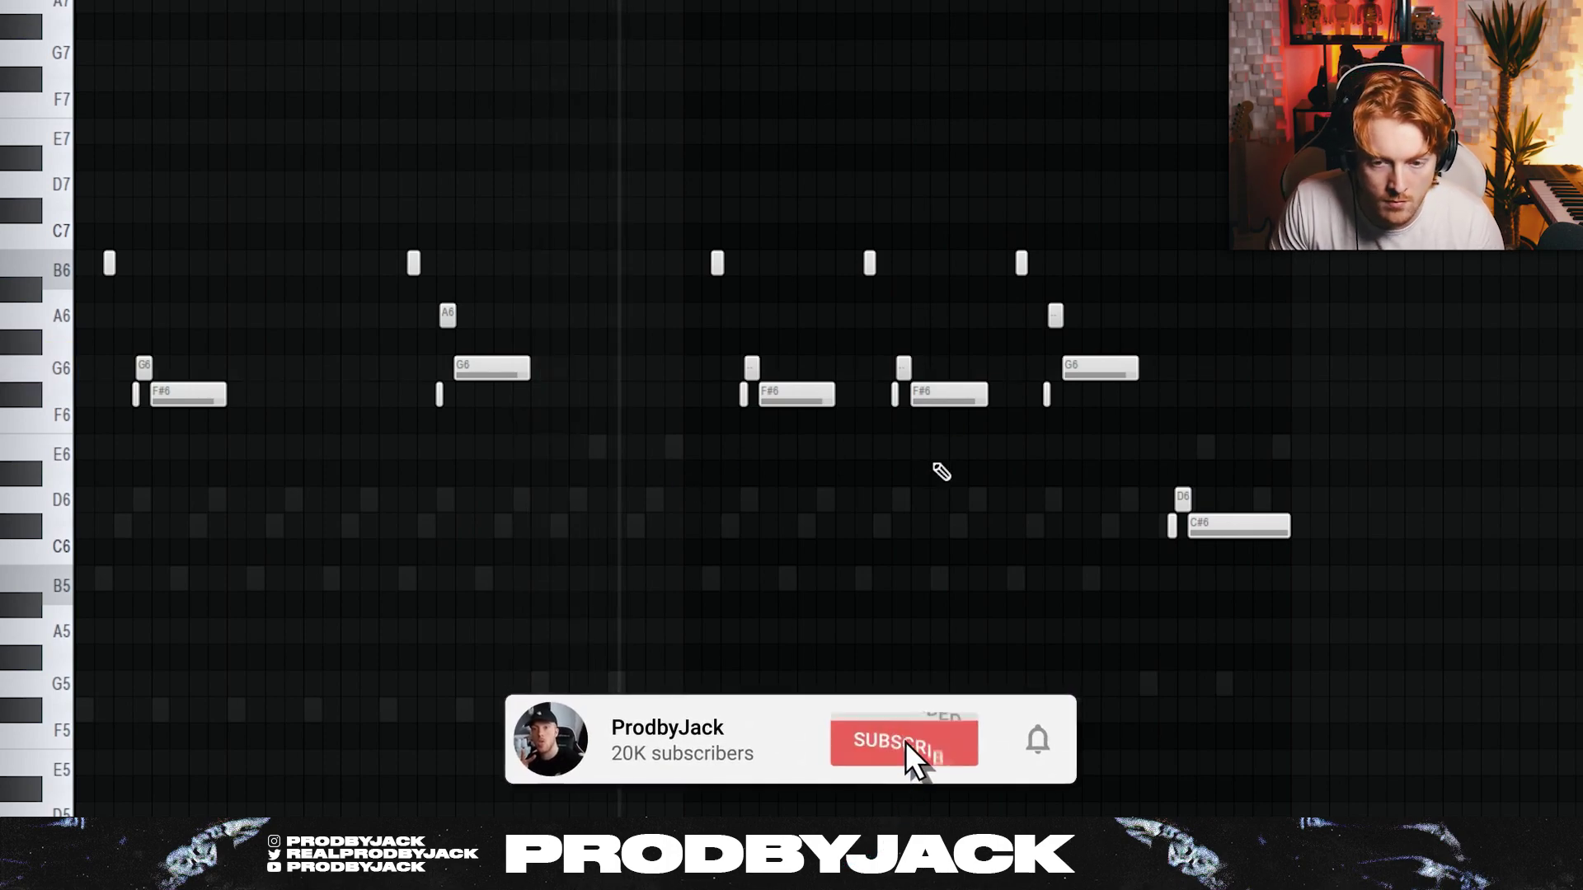
pyautogui.moveTo(874, 251); pyautogui.dragTo(957, 418)
pyautogui.rightClick(952, 404)
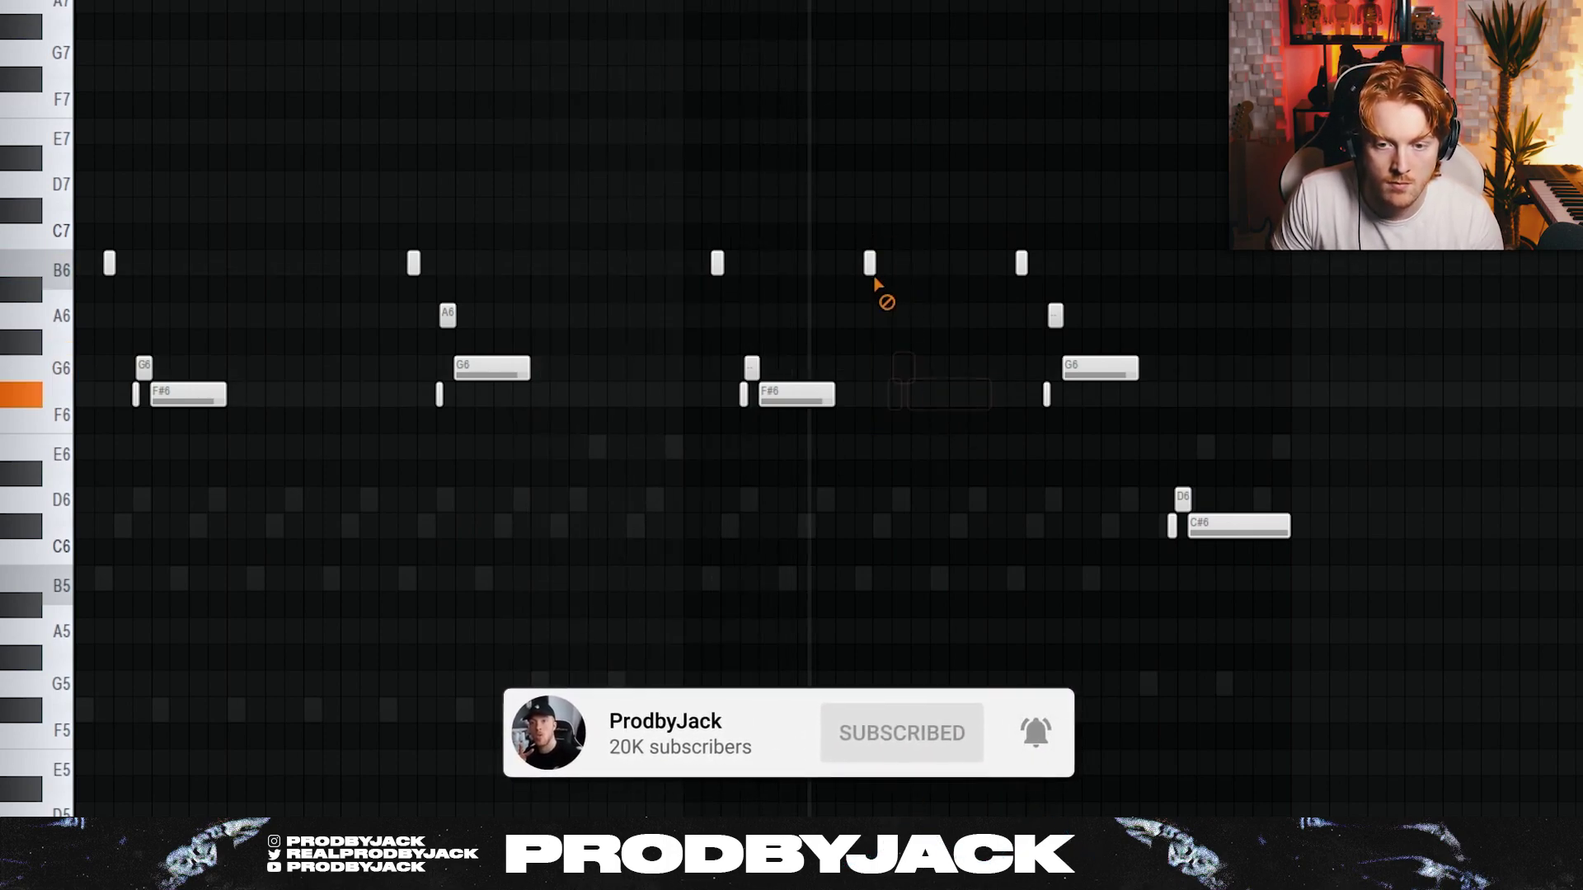
pyautogui.rightClick(870, 263)
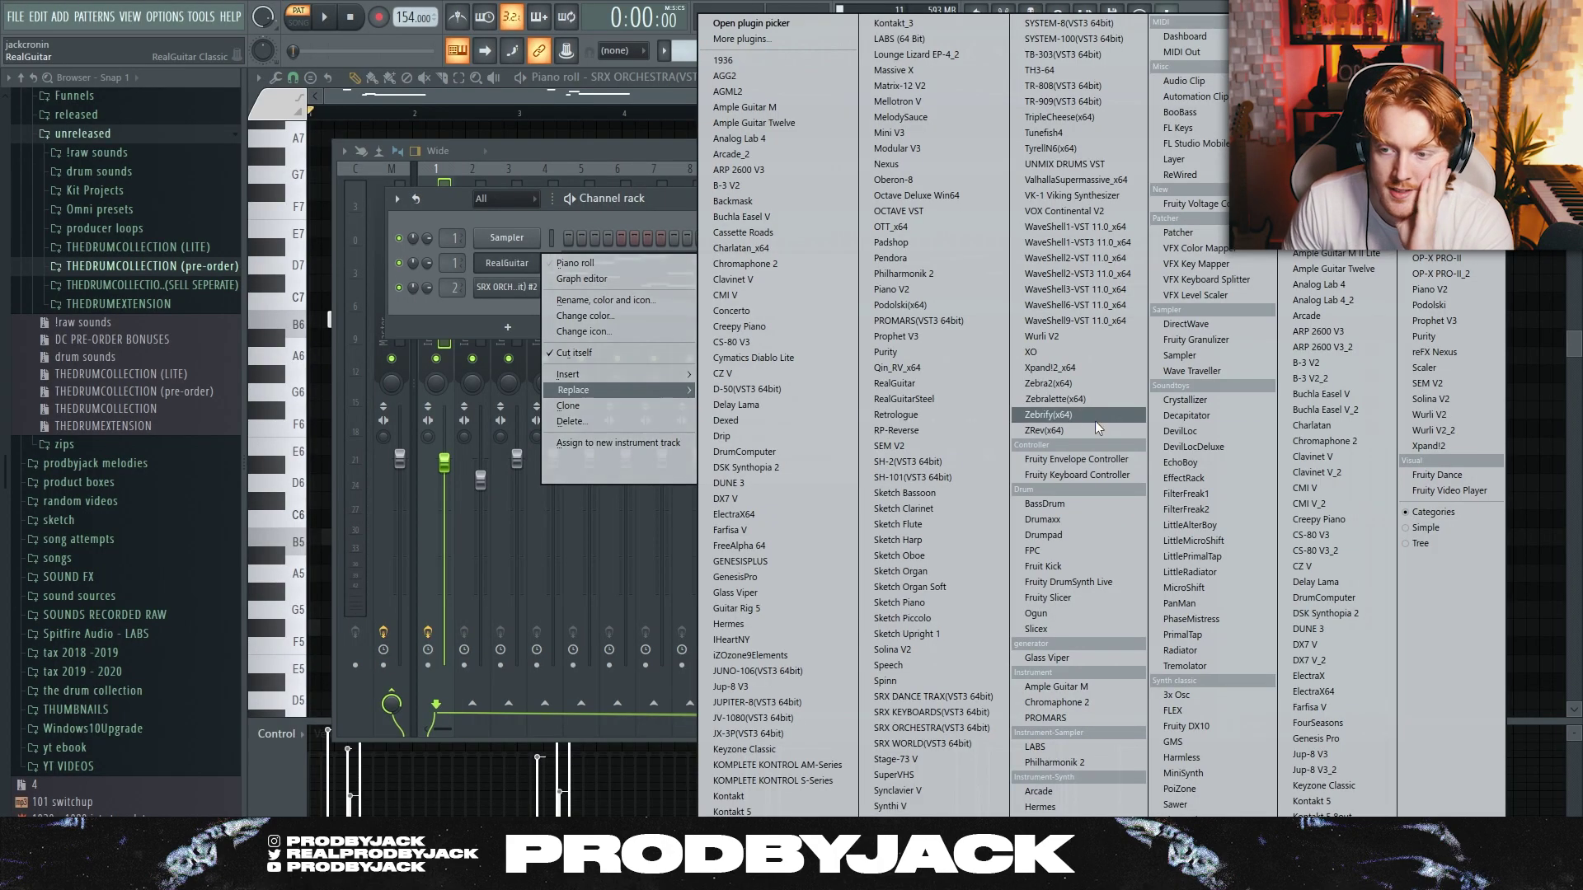
# Replace the RealGuitar channel's instrument with Omnisphere and place one-bar D6 and F#5 notes in bar 1
pyautogui.click(1315, 305)
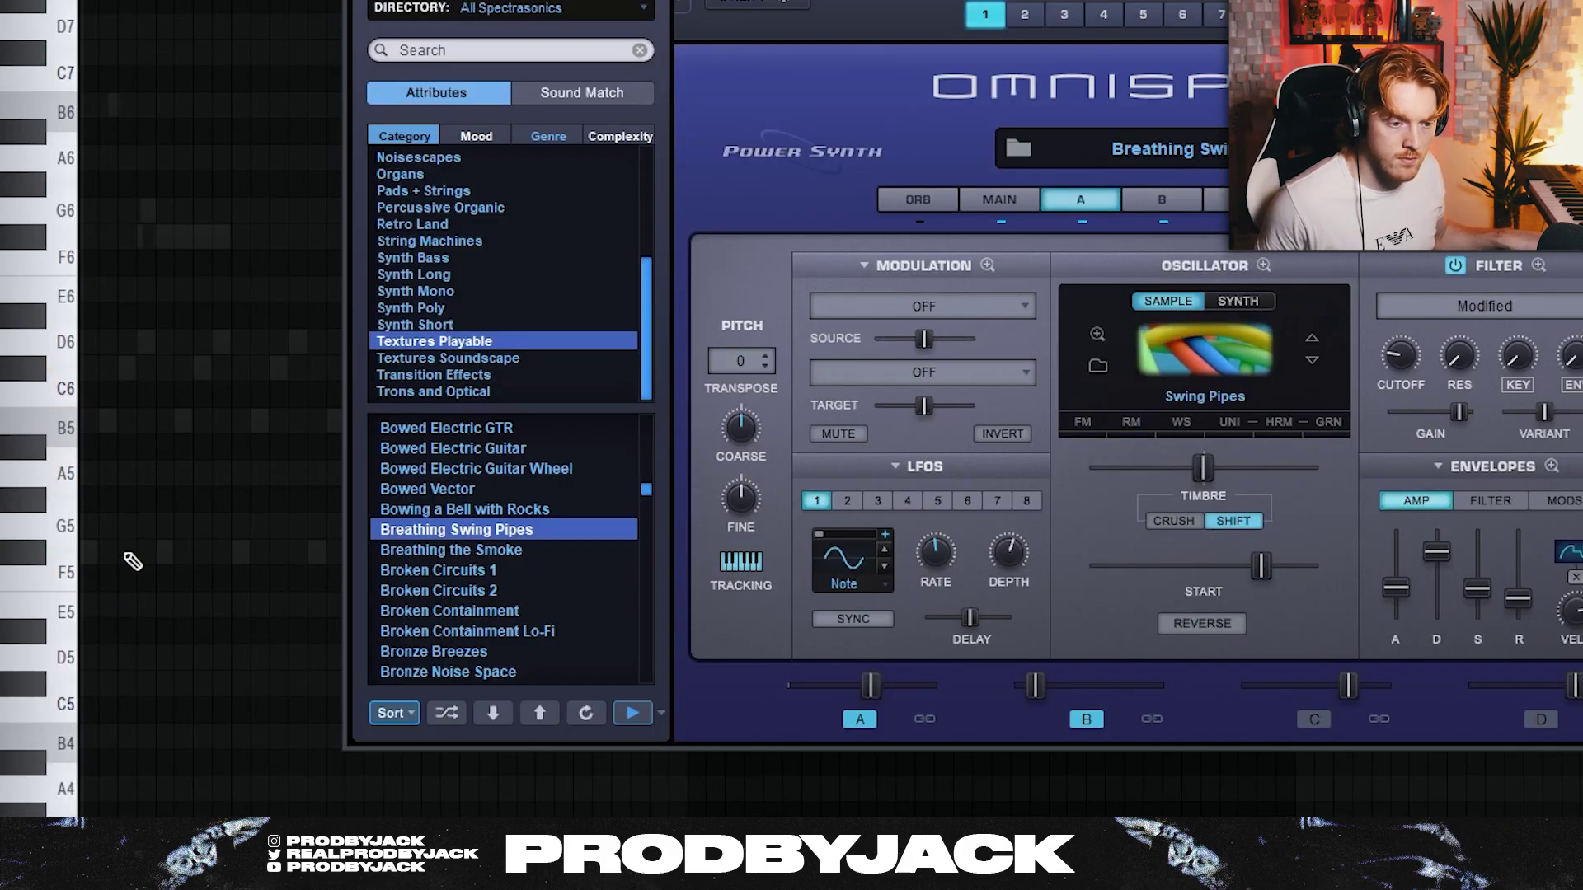
pyautogui.click(95, 421)
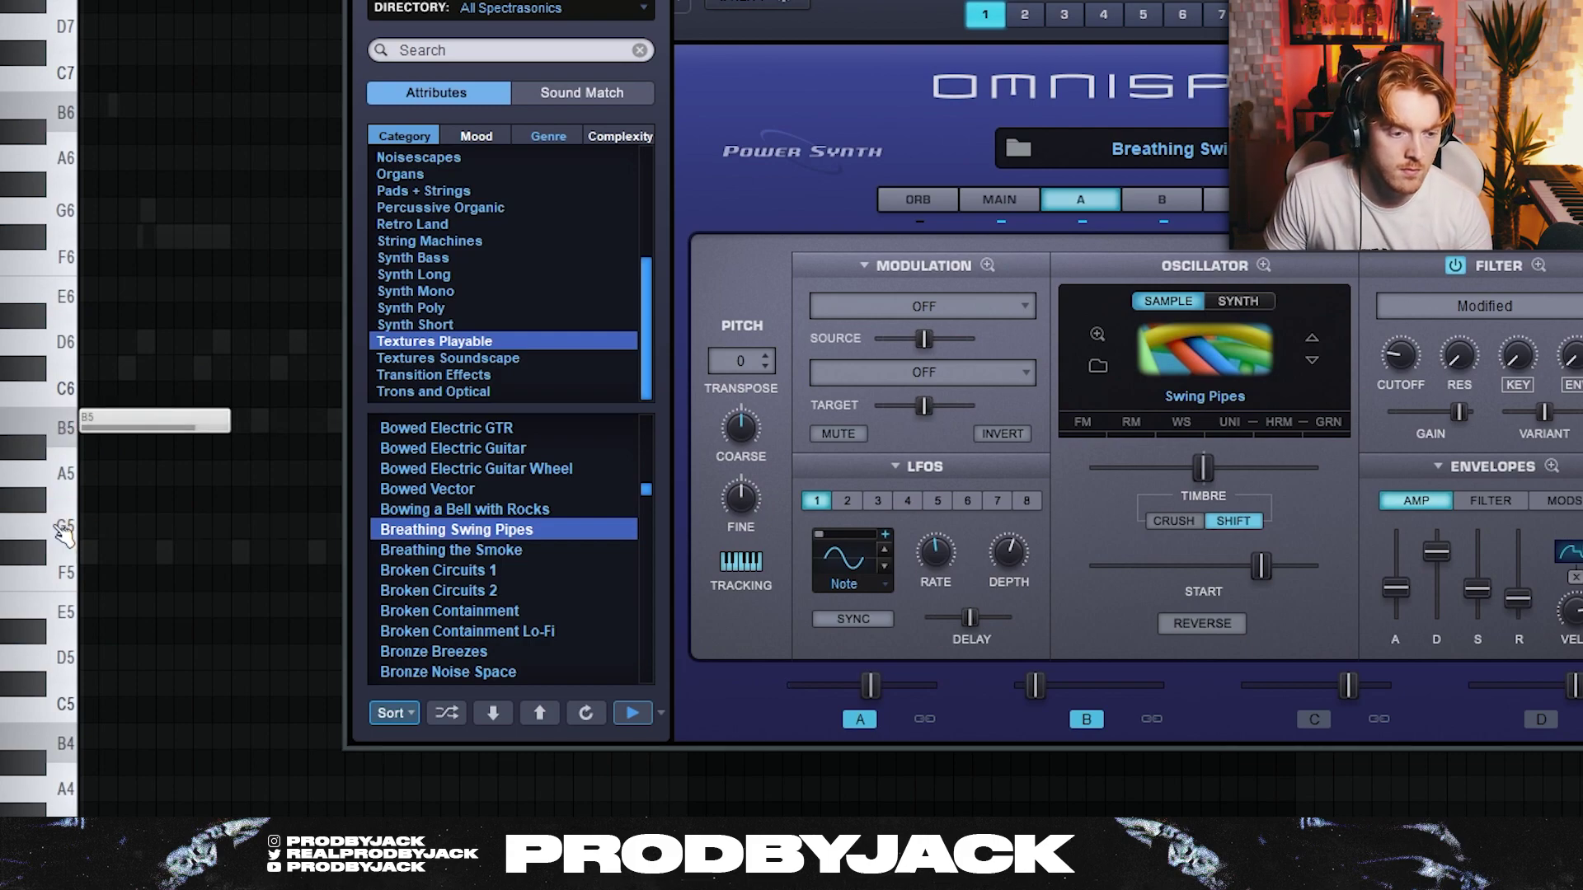
pyautogui.click(96, 554)
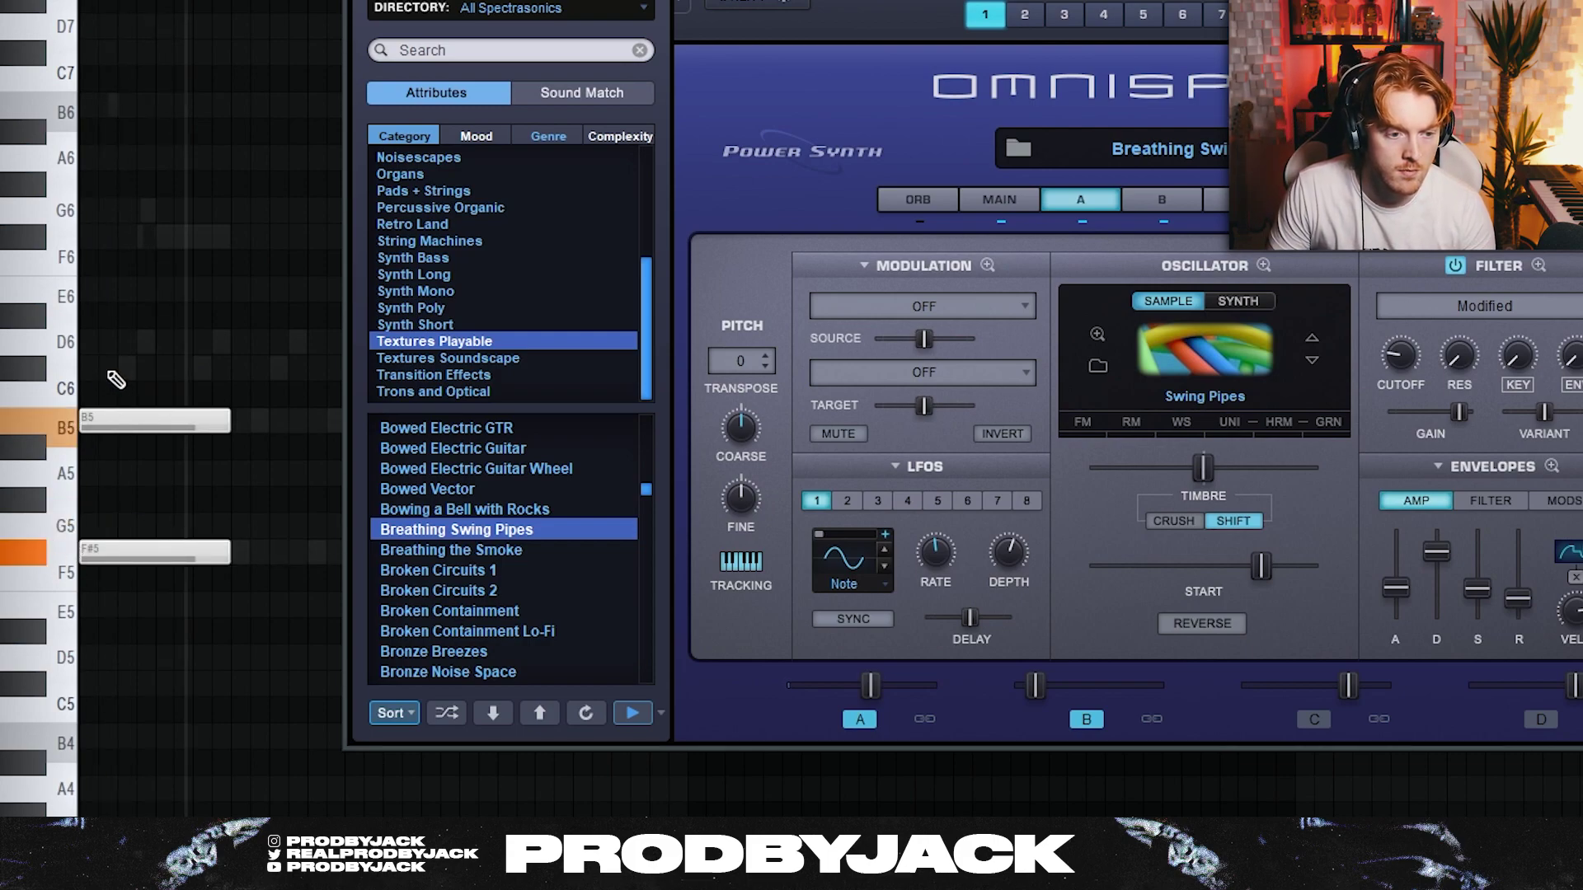
pyautogui.moveTo(111, 419); pyautogui.dragTo(104, 333)
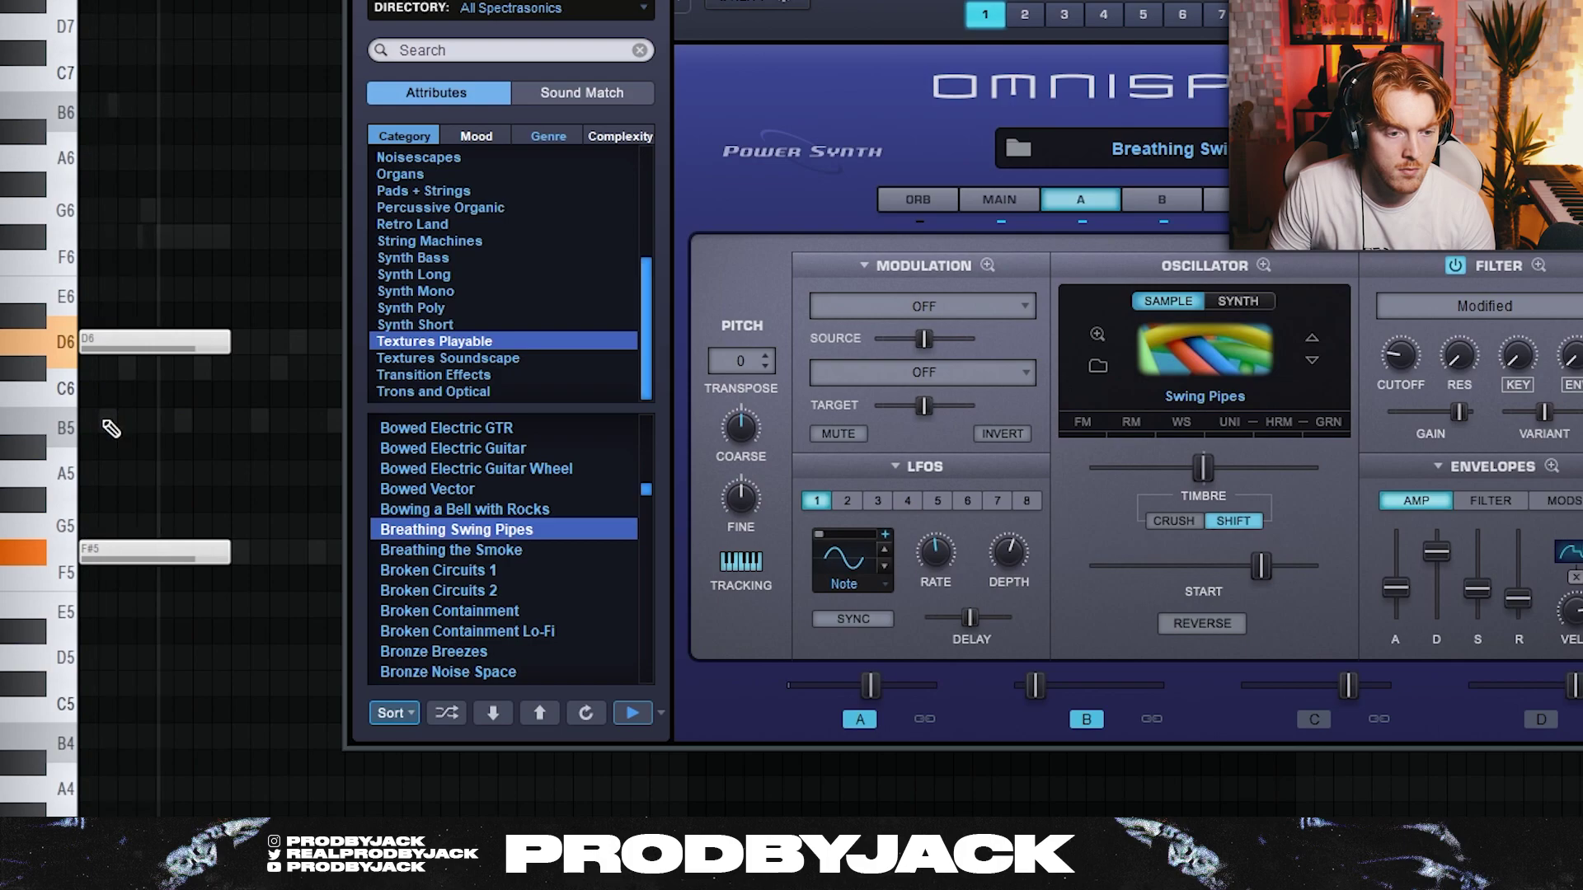
# Duplicate the one-bar D6 and F#5 notes until they fill bars 1 to 4
pyautogui.moveTo(495, 0); pyautogui.dragTo(881, 49)
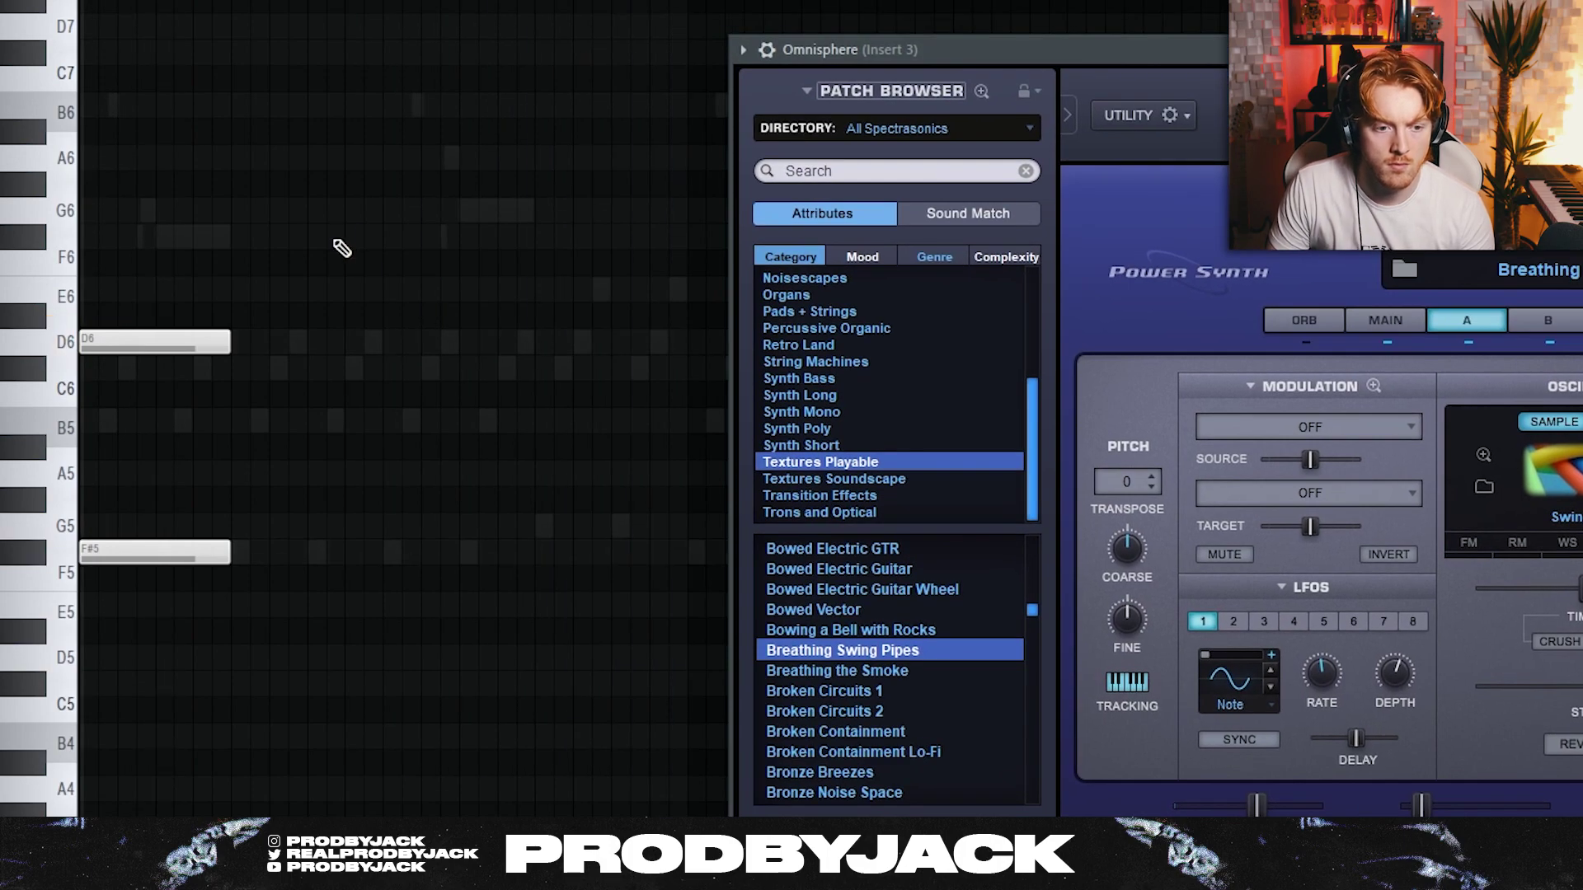
pyautogui.moveTo(332, 247); pyautogui.dragTo(83, 632)
pyautogui.hotkey('ctrl', 'b')
pyautogui.keyDown('ctrl'); pyautogui.click(248, 650); pyautogui.keyUp('ctrl')
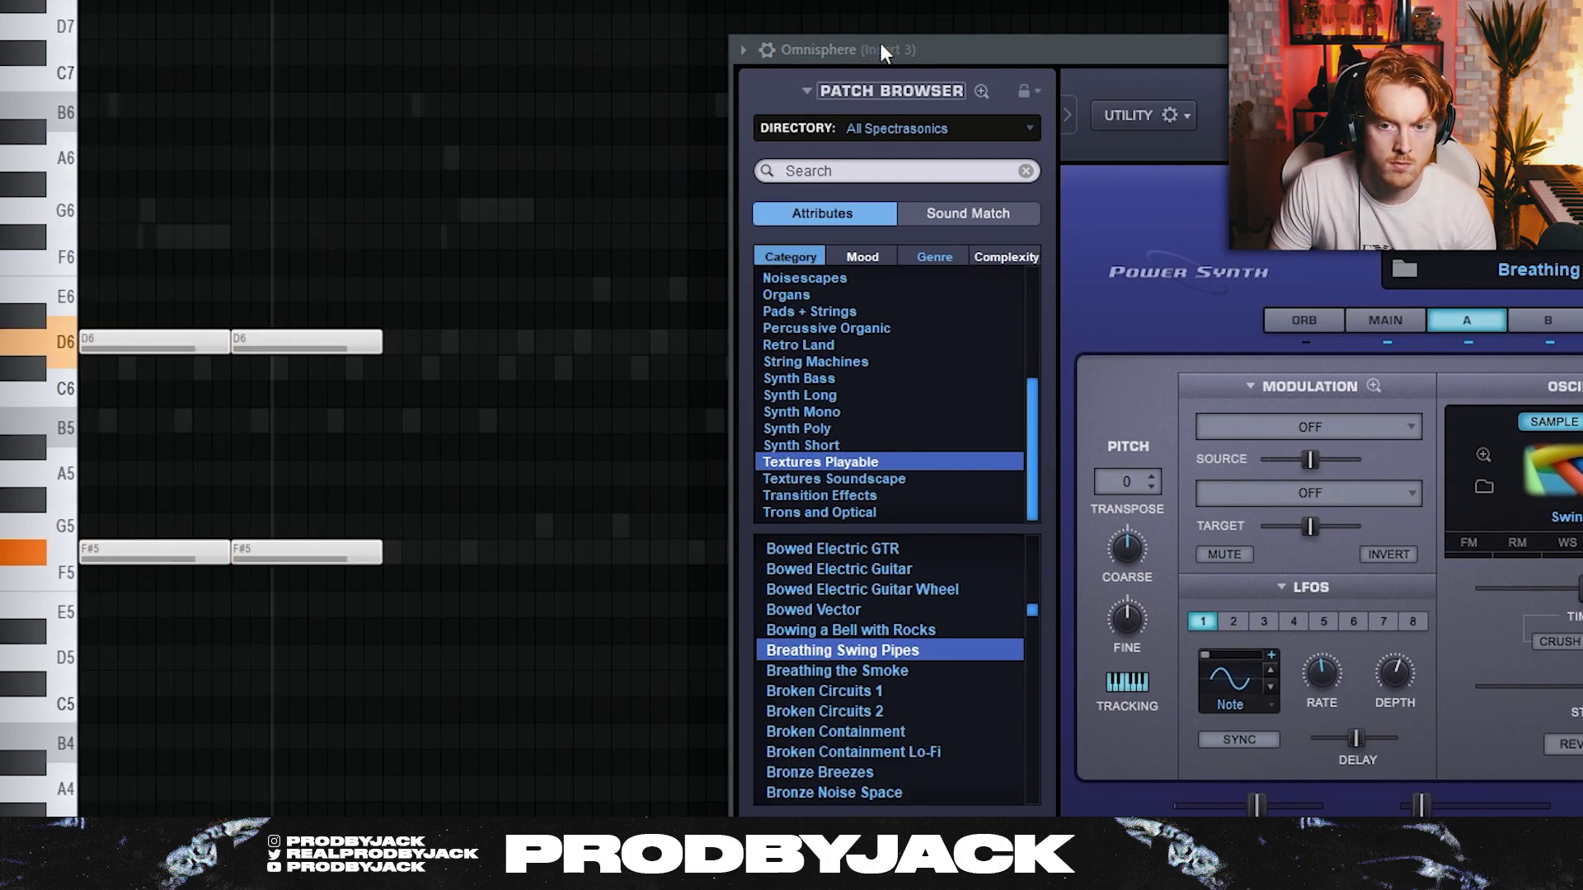
pyautogui.moveTo(881, 46); pyautogui.dragTo(884, 528)
pyautogui.moveTo(424, 278); pyautogui.dragTo(99, 618)
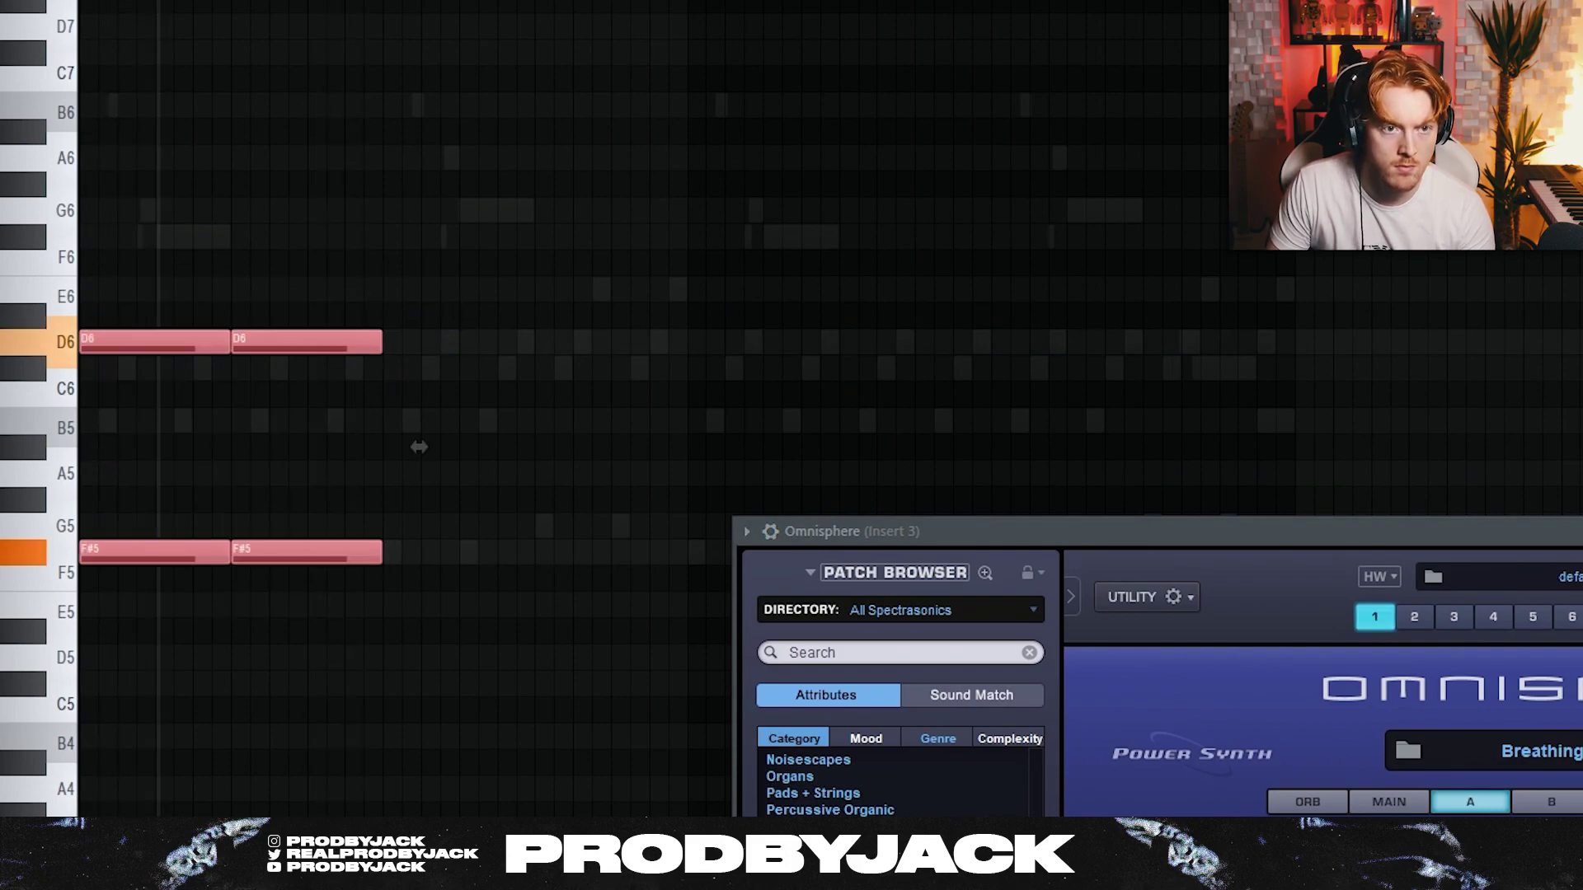
pyautogui.hotkey('ctrl', 'b')
pyautogui.hotkey('ctrl', 'd')
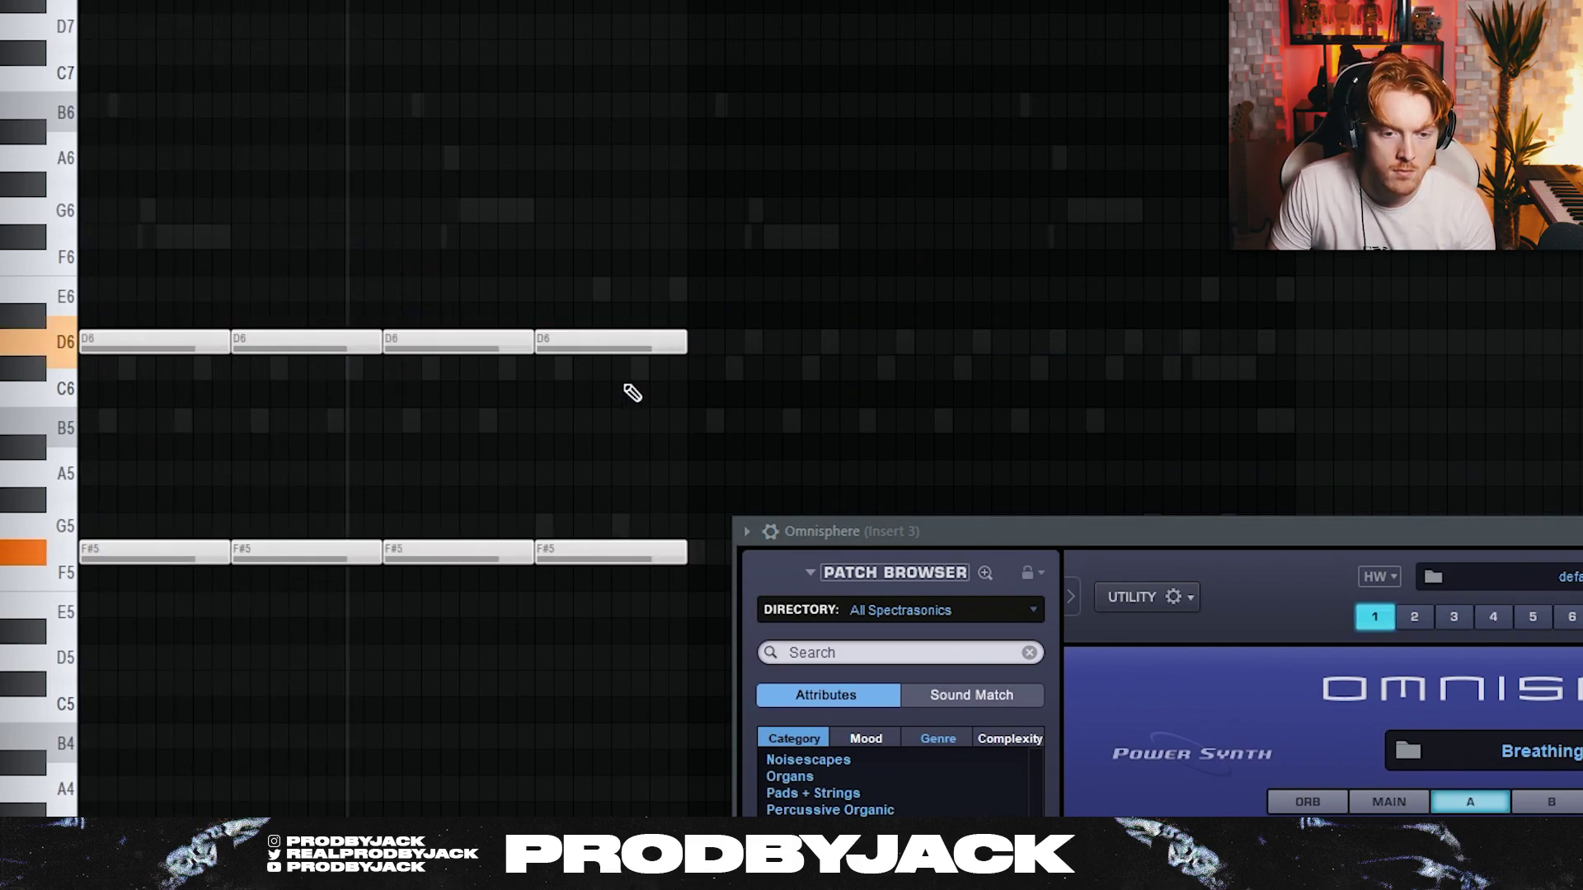
# Raise the lower note in bar 4 to G5 and close the Omnisphere window
pyautogui.moveTo(933, 550); pyautogui.dragTo(532, 742)
pyautogui.moveTo(548, 551); pyautogui.dragTo(560, 519)
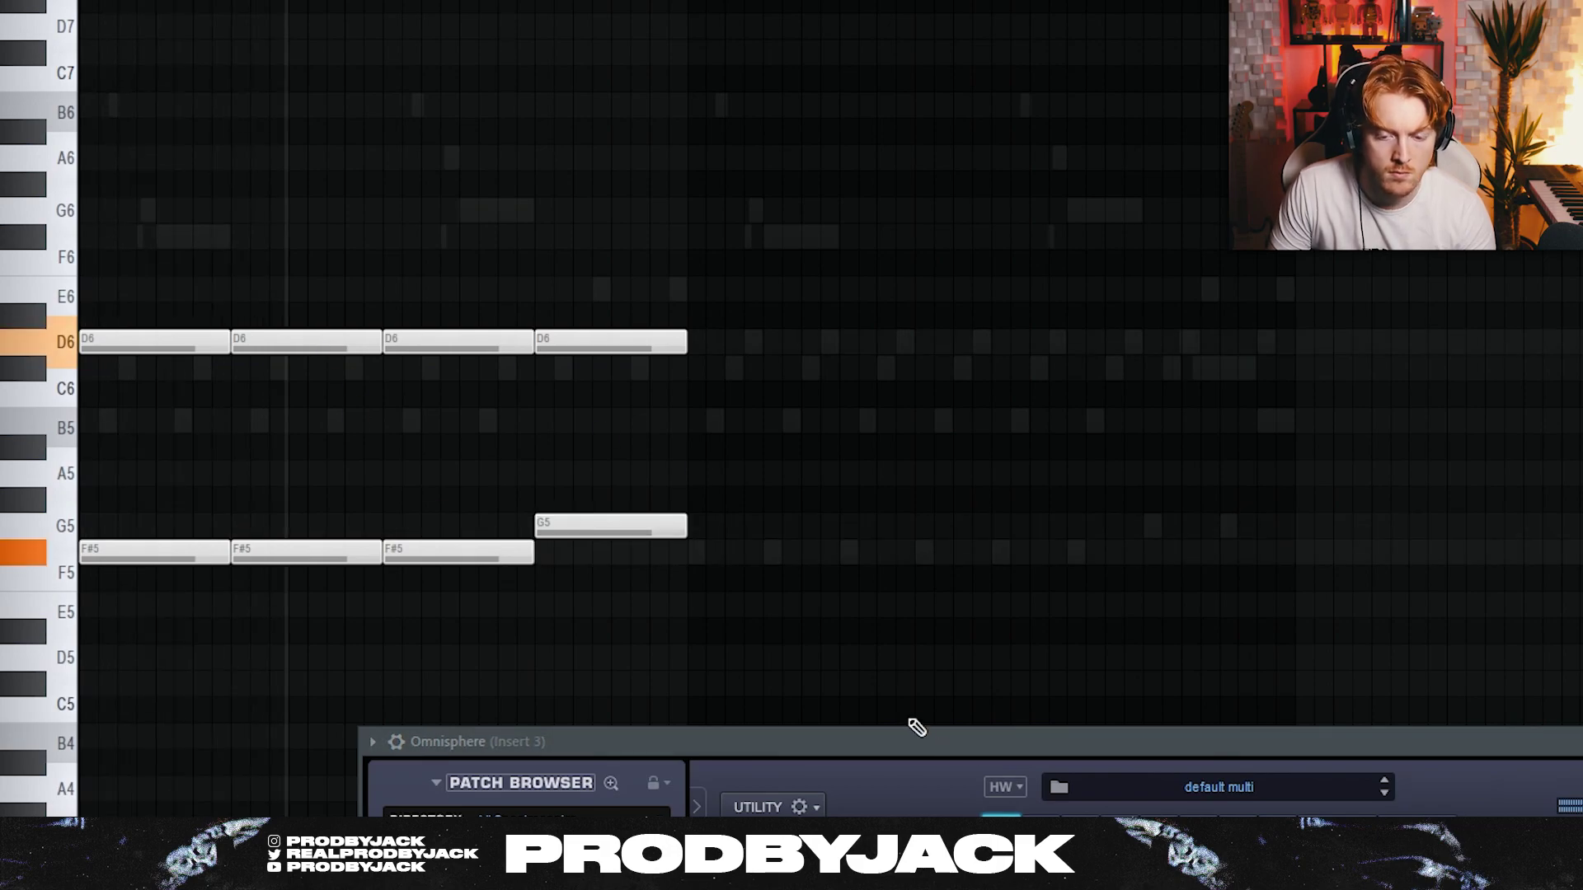
pyautogui.click(1576, 741)
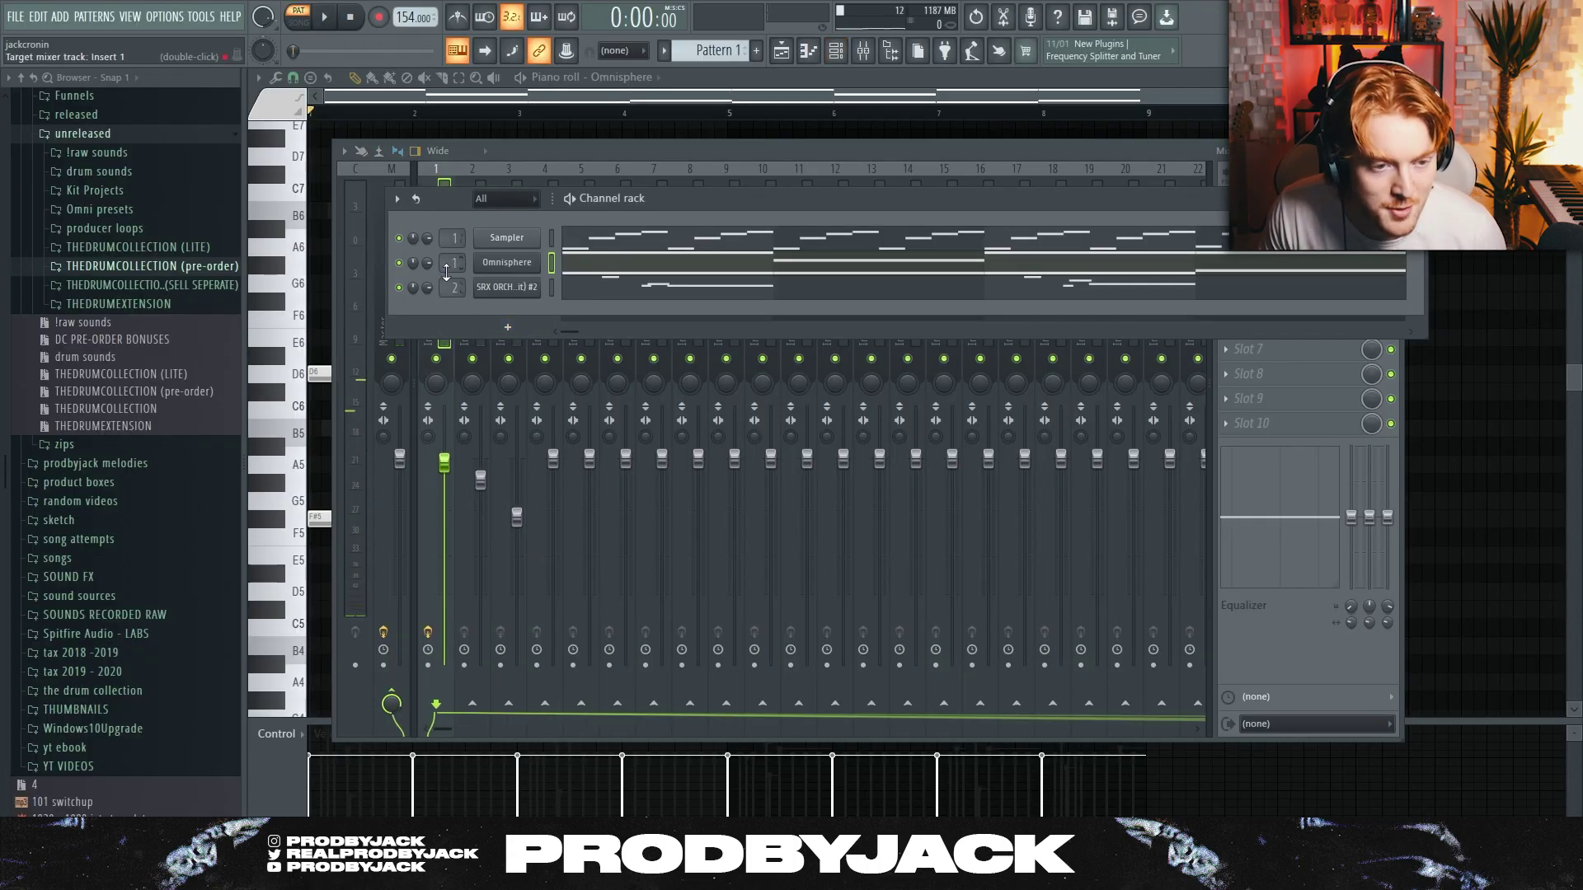
# Route Omnisphere to mixer insert 3 and load FabFilter Pro-Q 3 there with a high cut at about 2924 Hz
pyautogui.press('space')
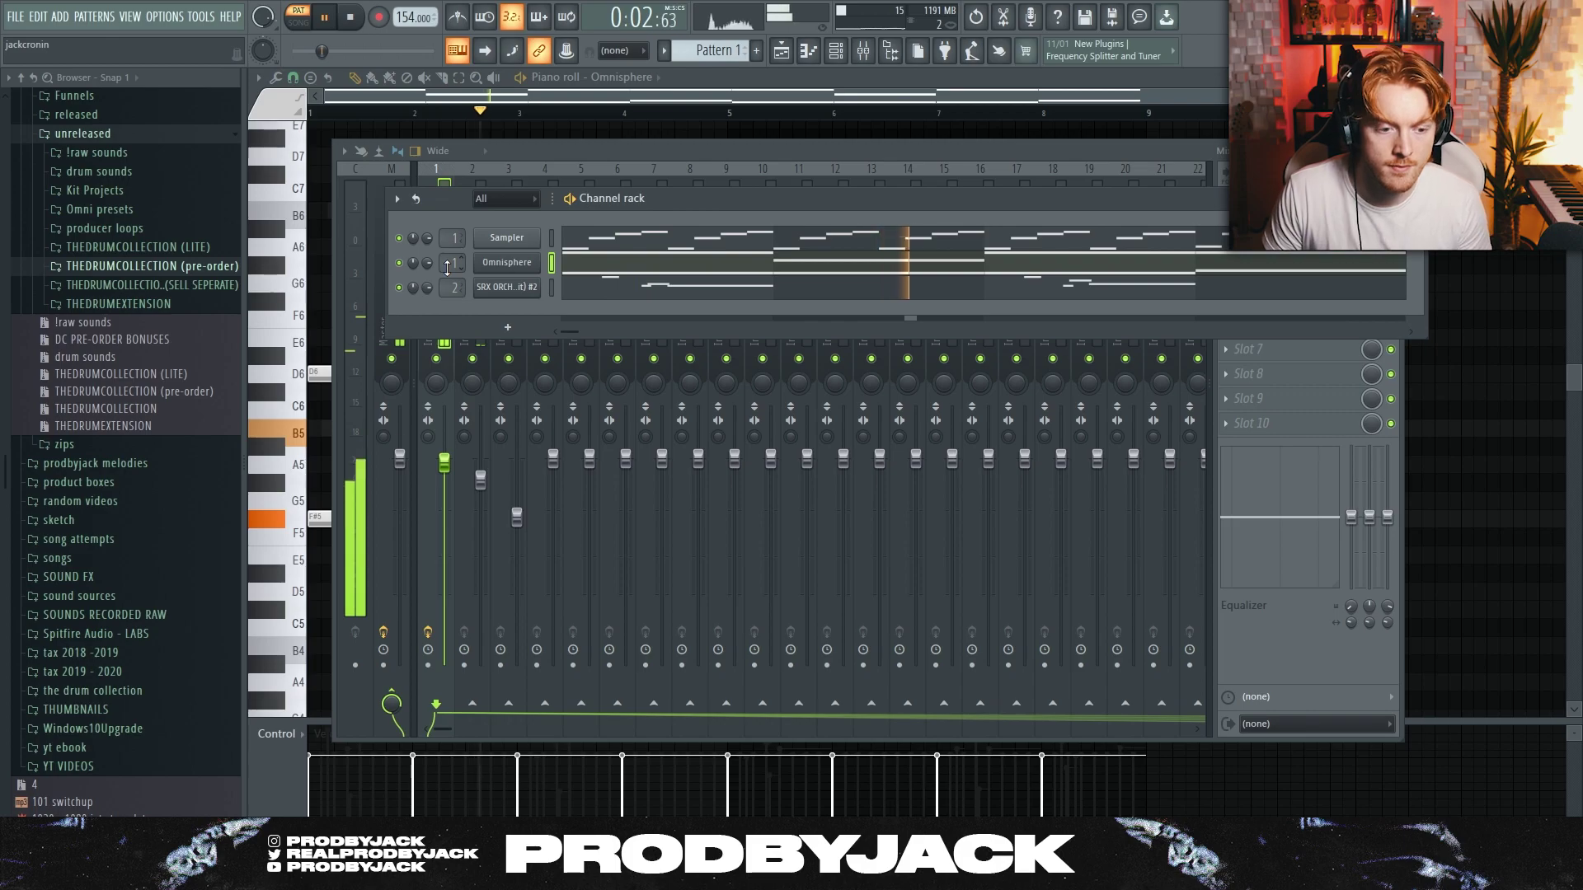
pyautogui.moveTo(450, 264); pyautogui.dragTo(450, 249)
pyautogui.click(569, 153)
pyautogui.click(1226, 200)
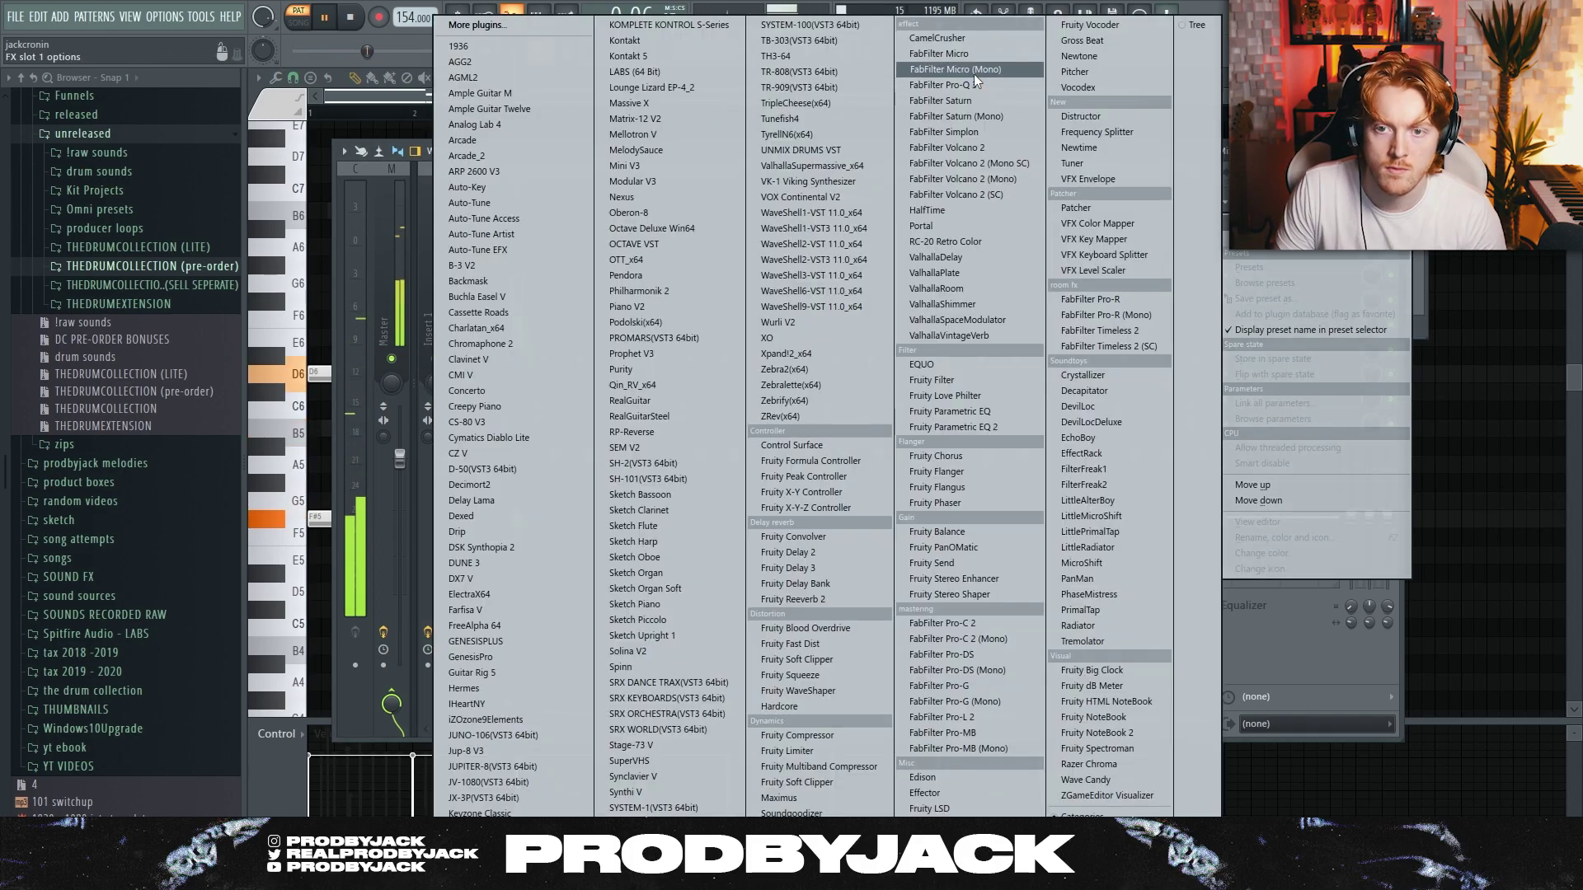
pyautogui.click(944, 85)
pyautogui.moveTo(940, 332); pyautogui.dragTo(765, 331)
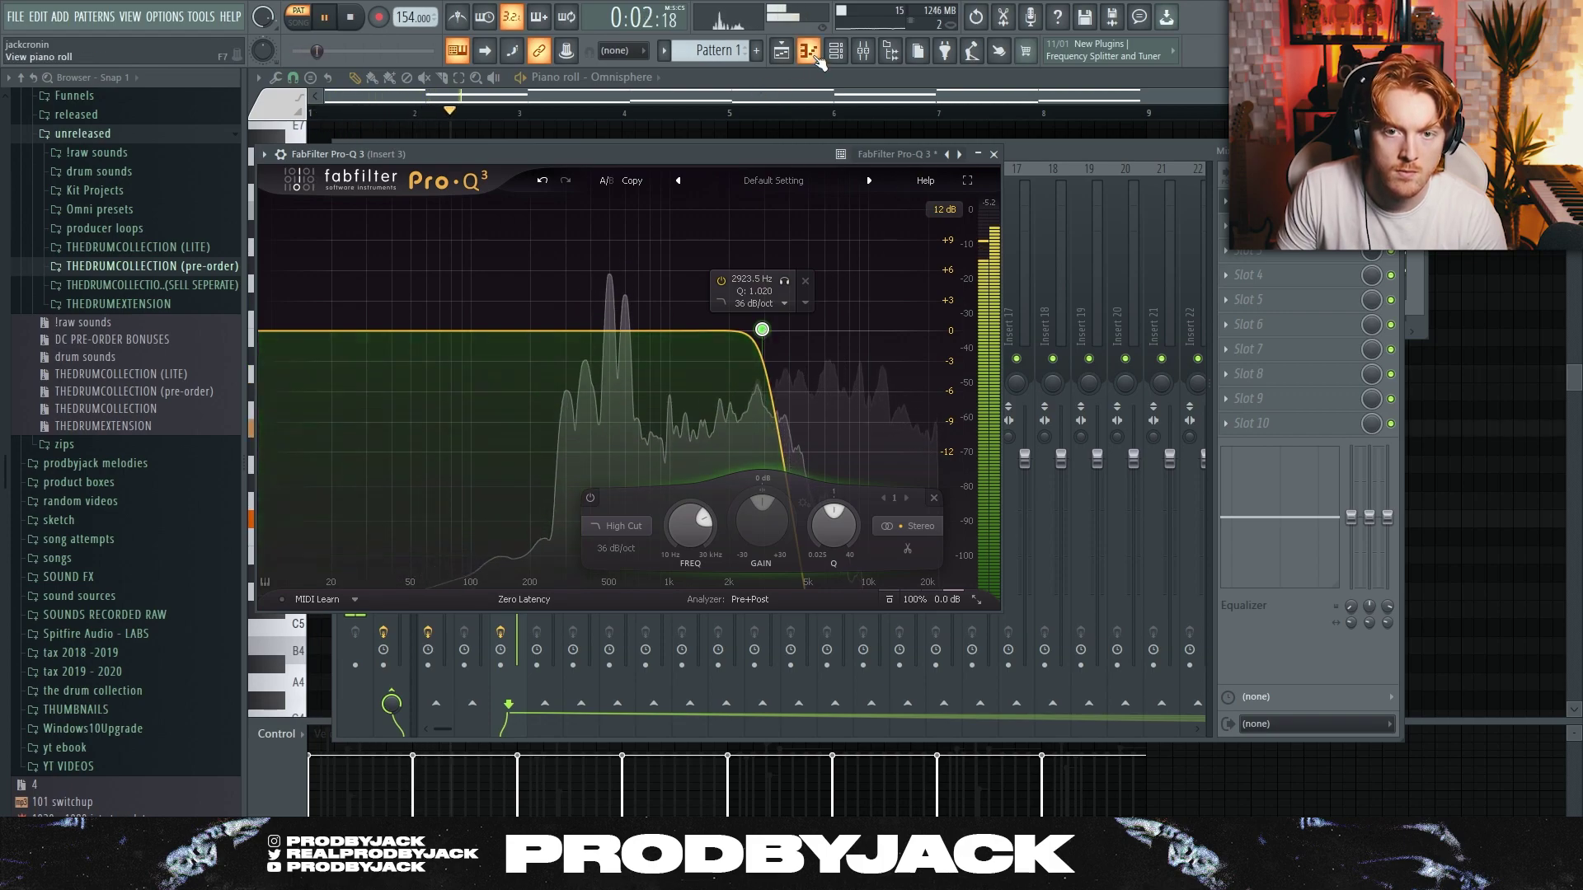
pyautogui.press('F12')
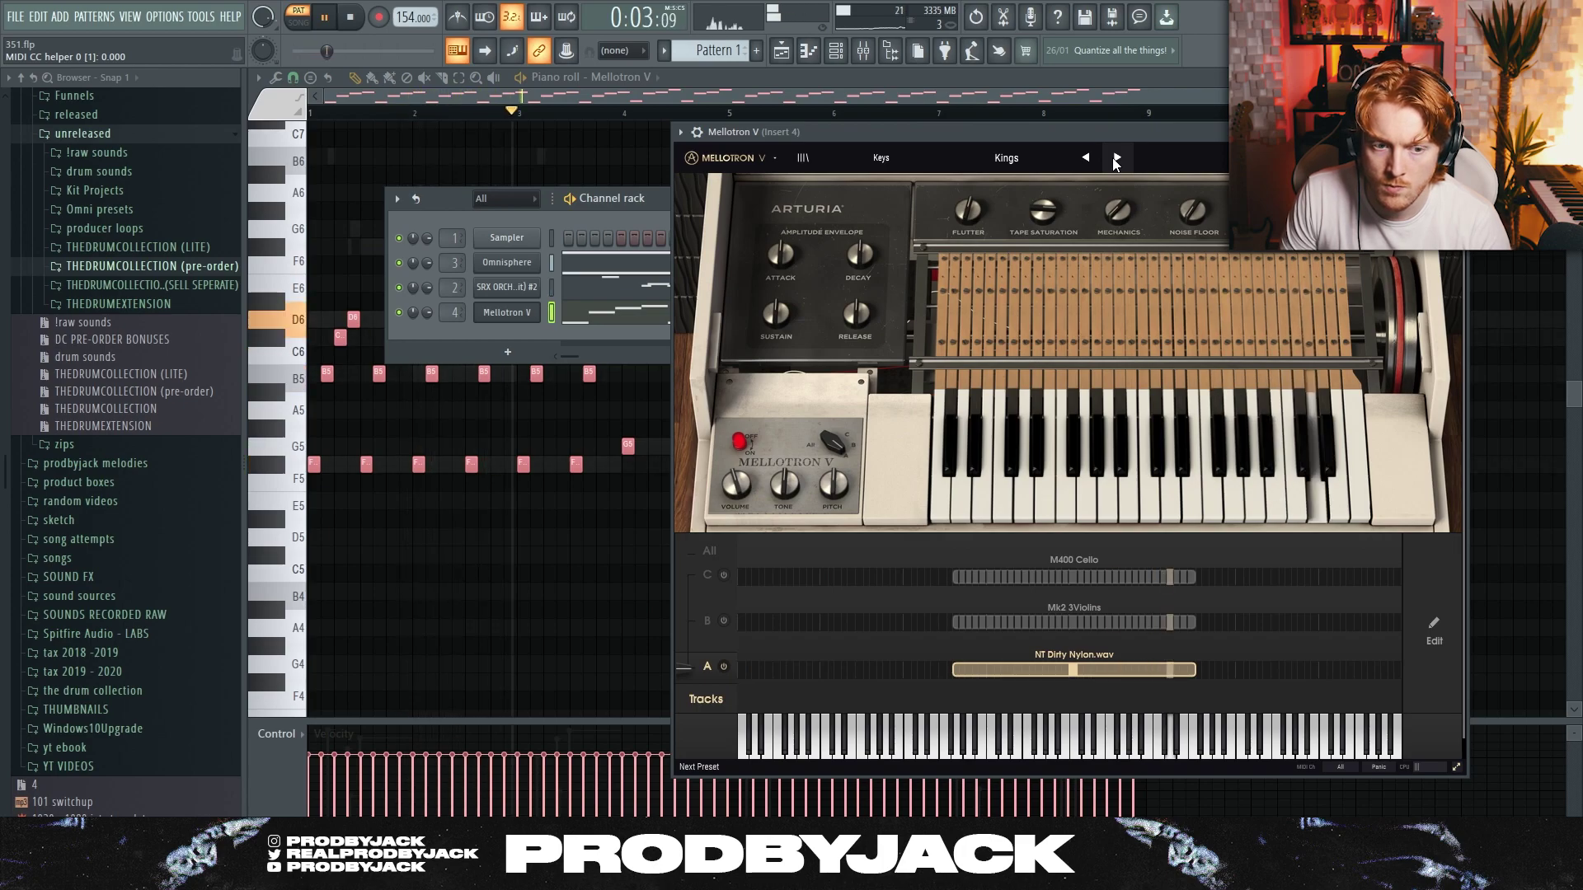
# Close the Mellotron V window and bring up the mixer
pyautogui.click(1461, 132)
pyautogui.click(835, 50)
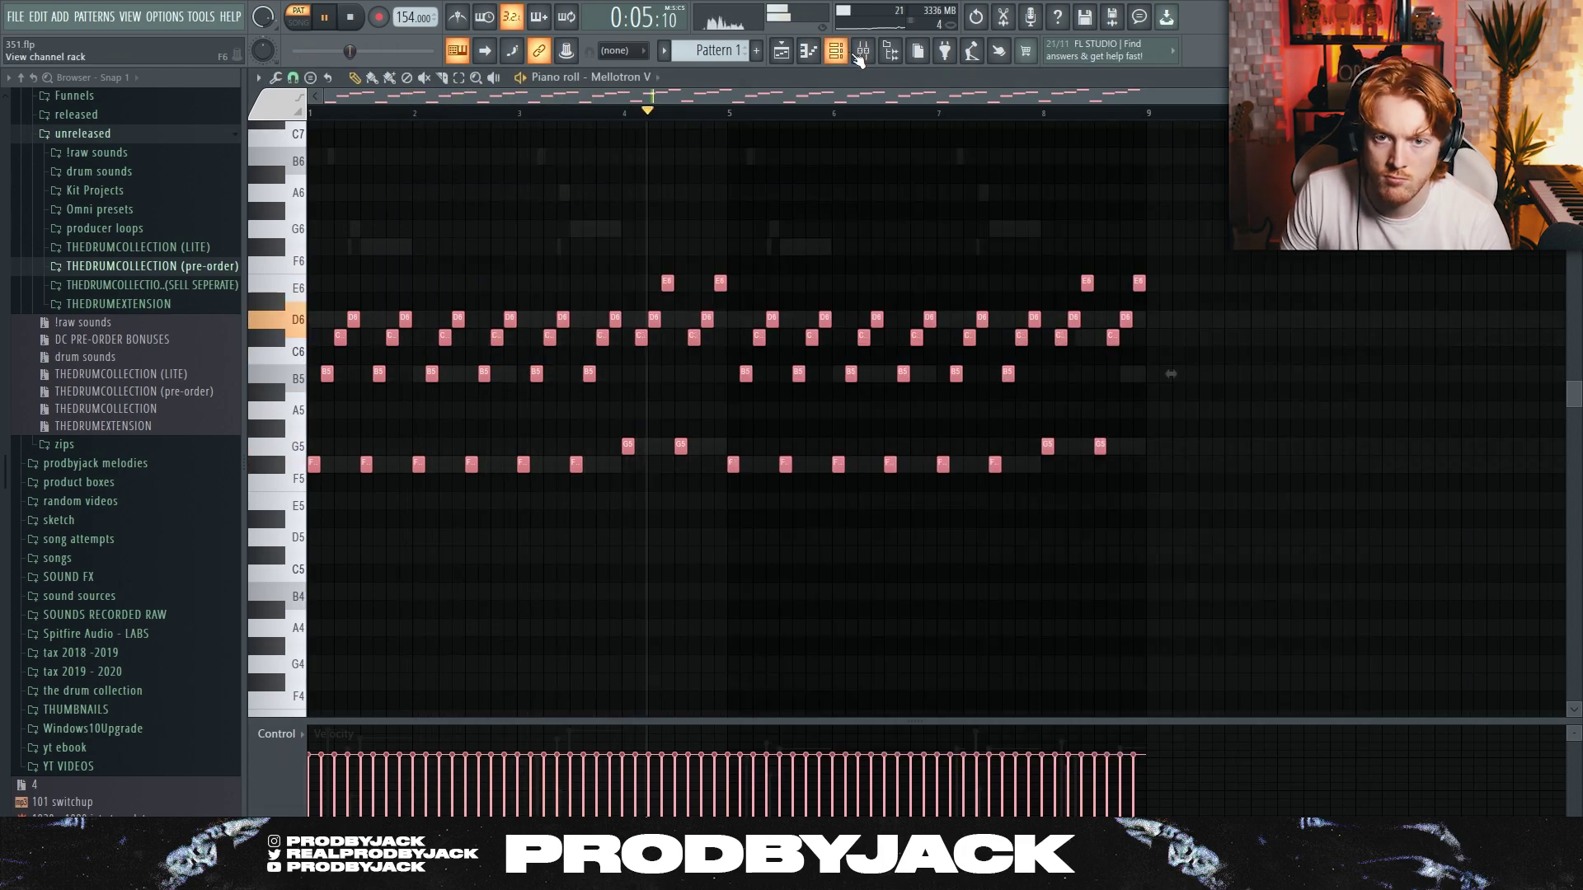
pyautogui.click(863, 50)
pyautogui.click(791, 55)
pyautogui.click(808, 51)
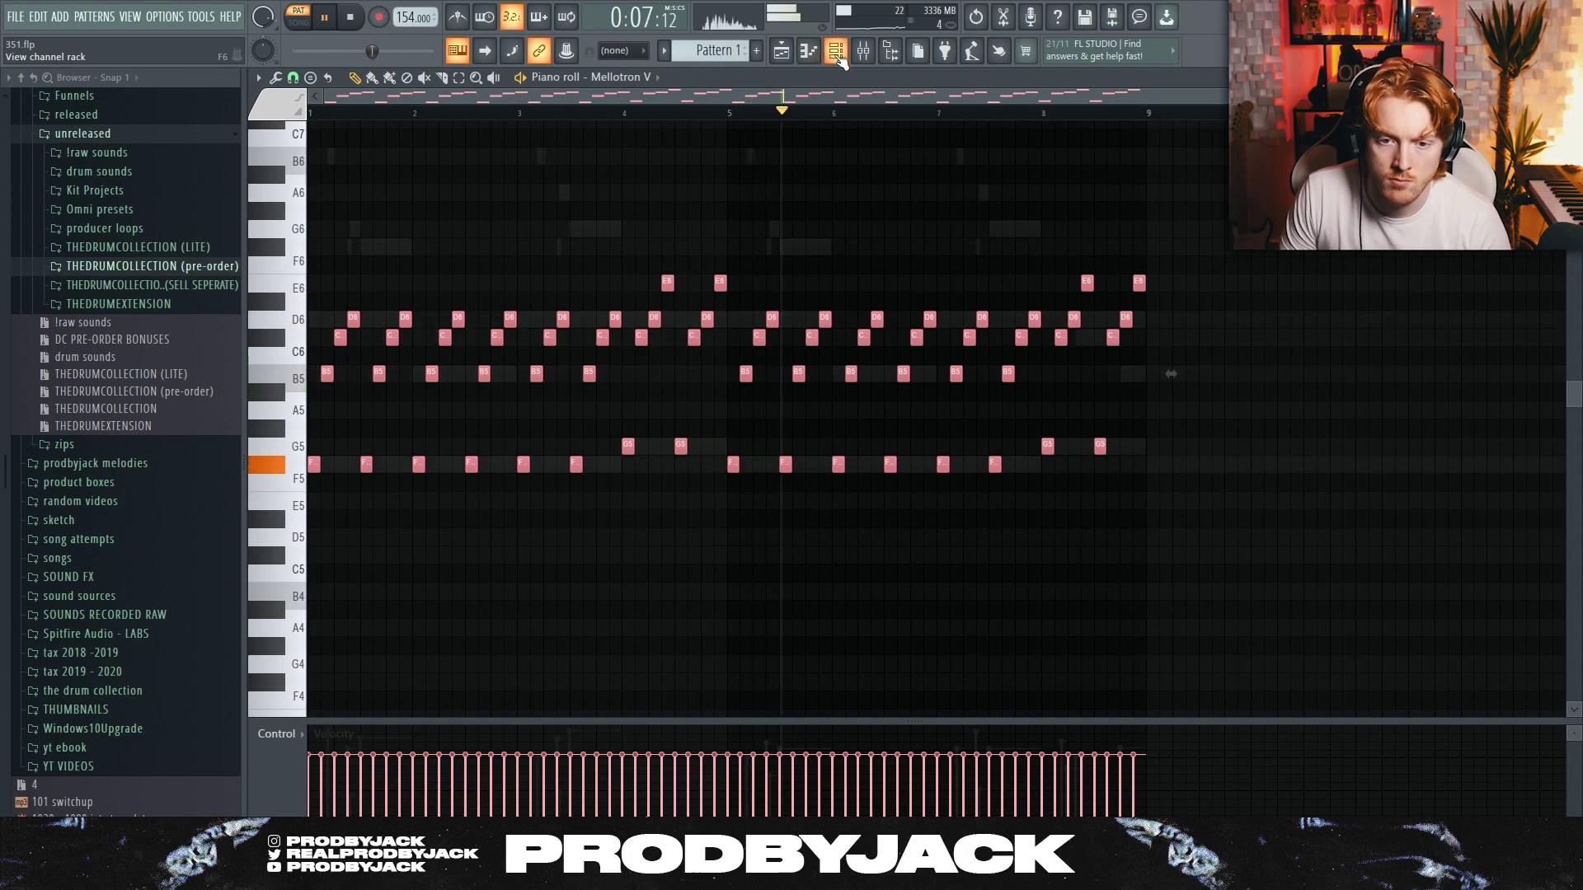
pyautogui.click(863, 50)
pyautogui.click(793, 55)
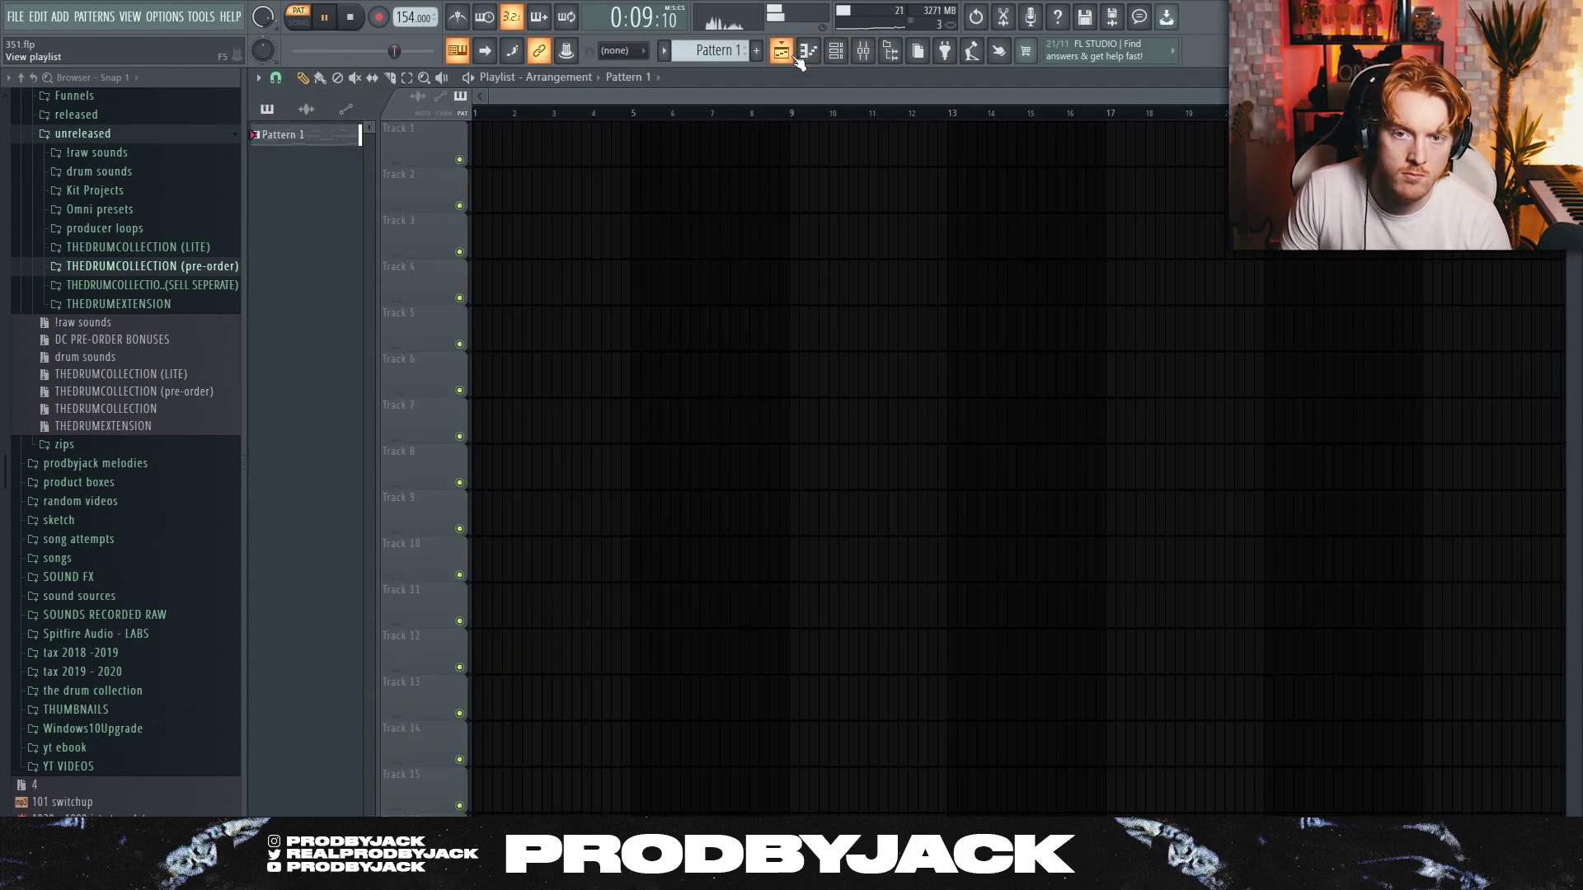
pyautogui.click(835, 53)
pyautogui.click(820, 55)
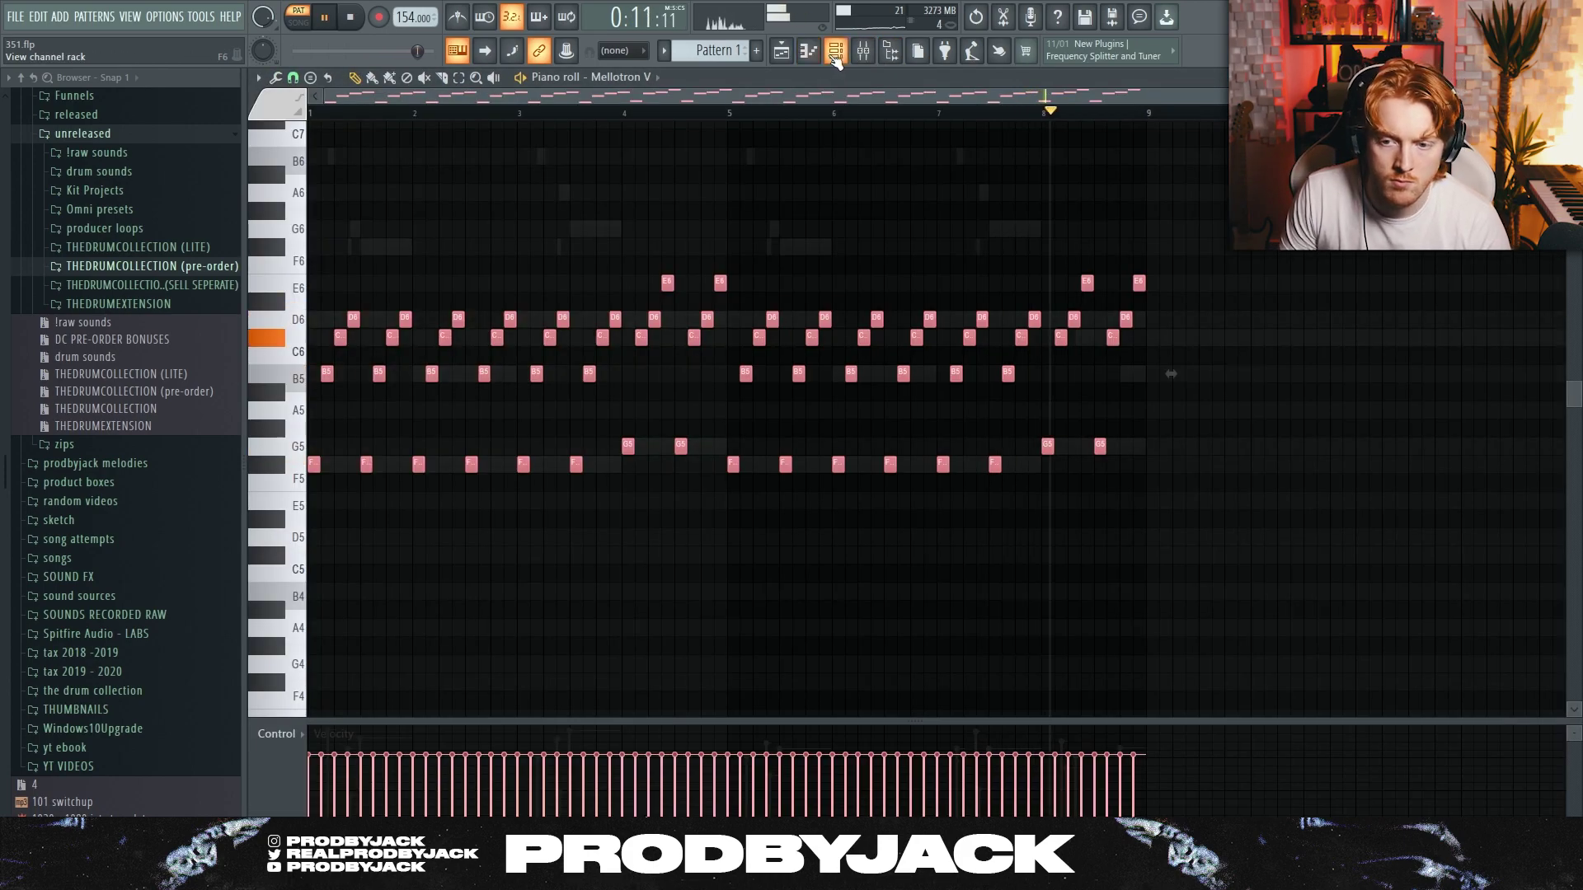
pyautogui.click(835, 56)
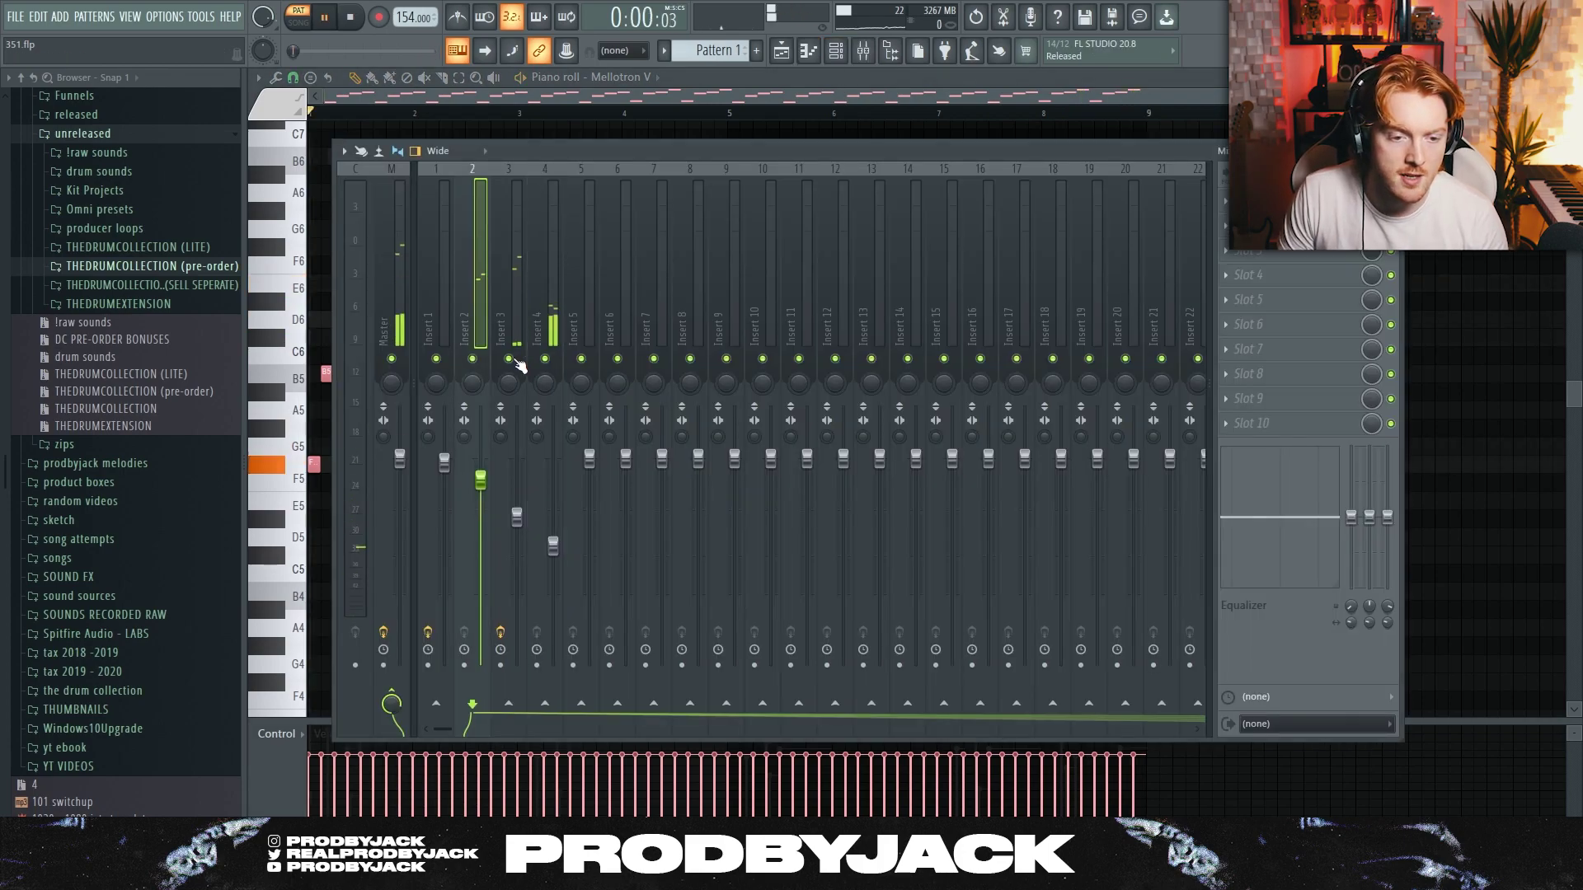
# Lower soloed insert 3's volume and shape its Pro-Q 3 with a mid dip, an upper-mid boost, a 233 Hz low cut and a 1746 Hz high cut
pyautogui.click(509, 328)
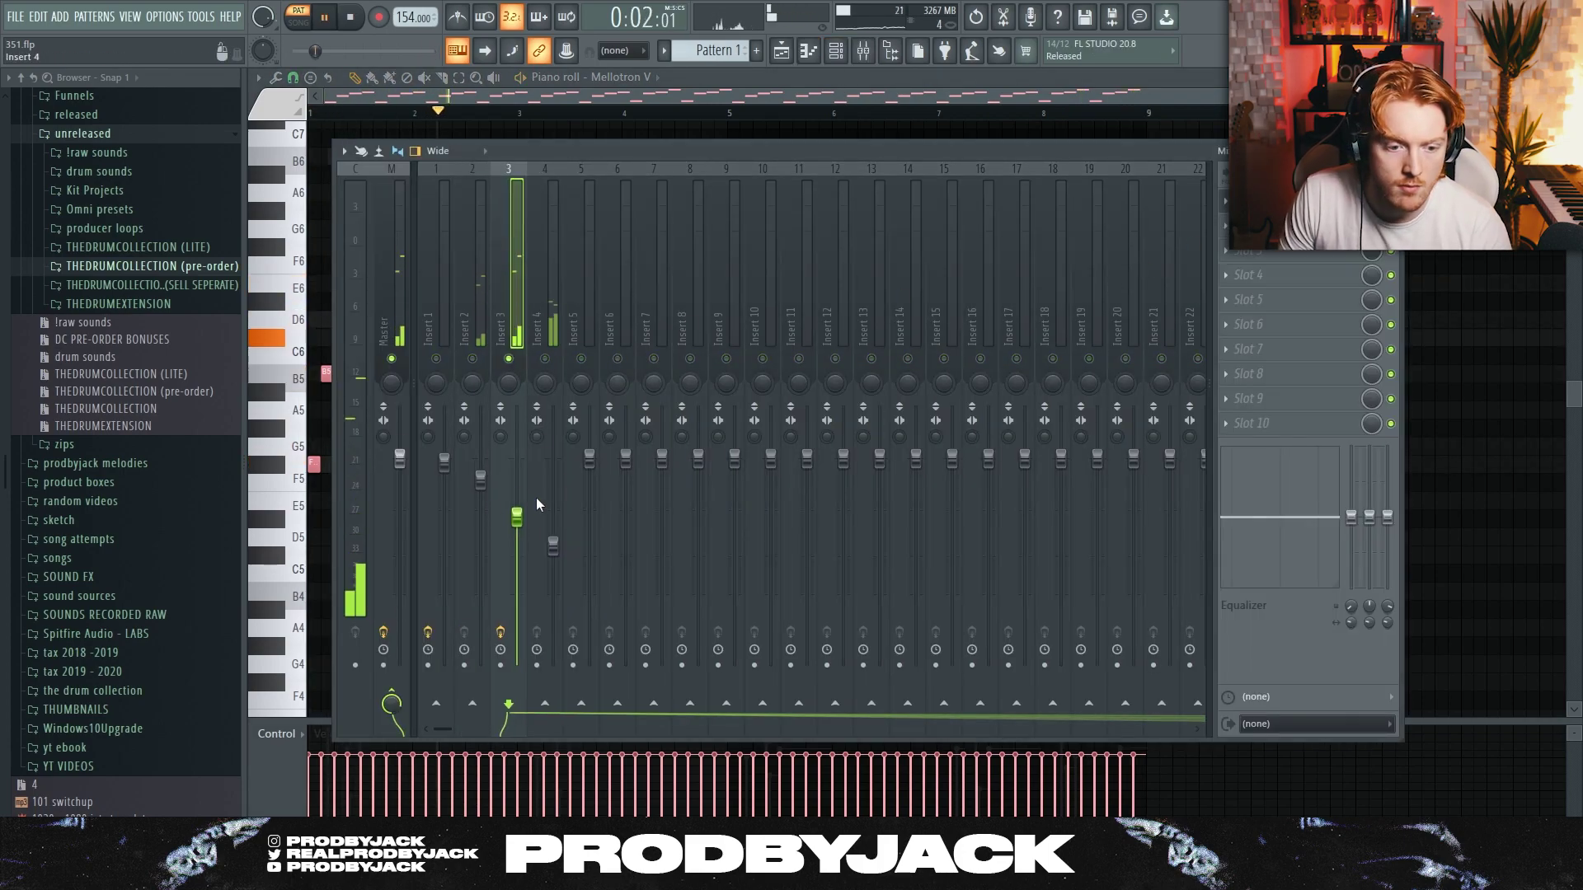
pyautogui.moveTo(517, 517); pyautogui.dragTo(516, 539)
pyautogui.click(1278, 202)
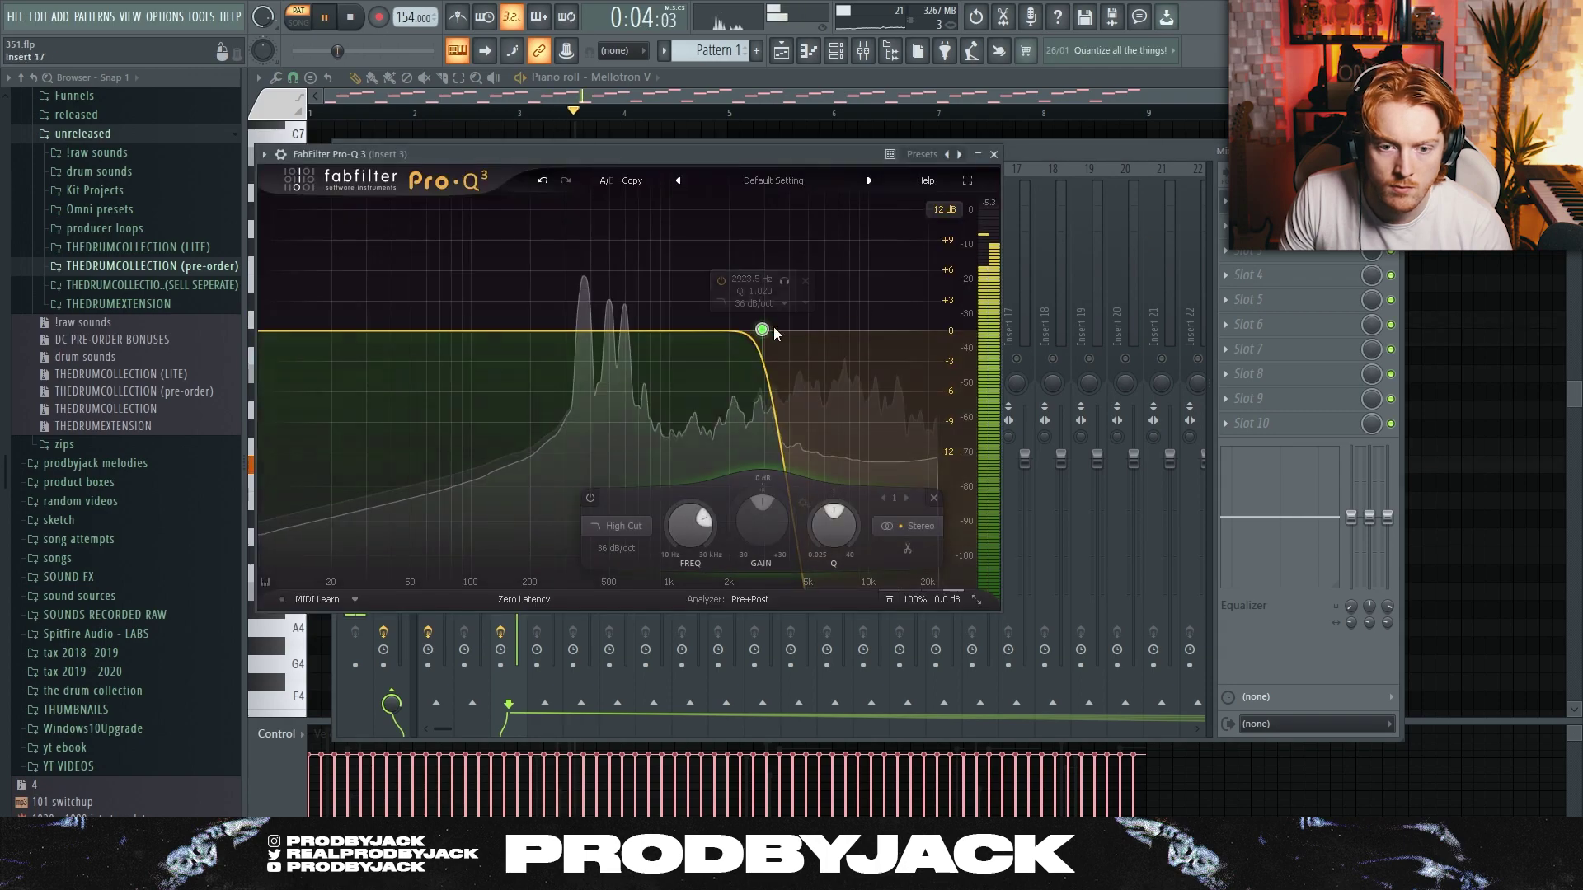
pyautogui.moveTo(616, 332); pyautogui.dragTo(732, 328)
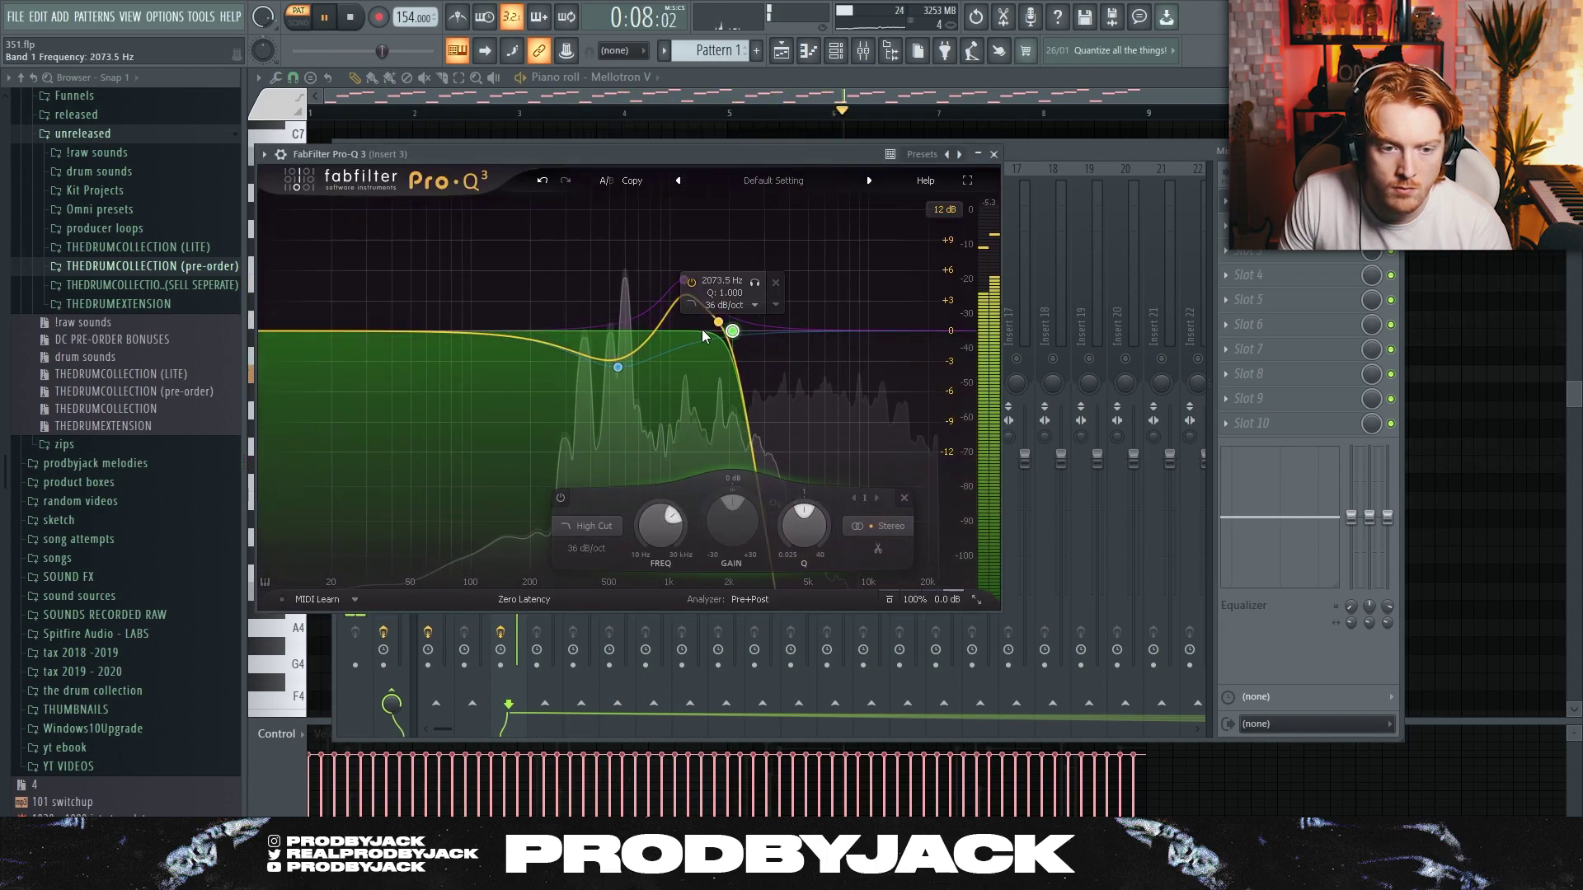
pyautogui.moveTo(269, 326); pyautogui.dragTo(543, 329)
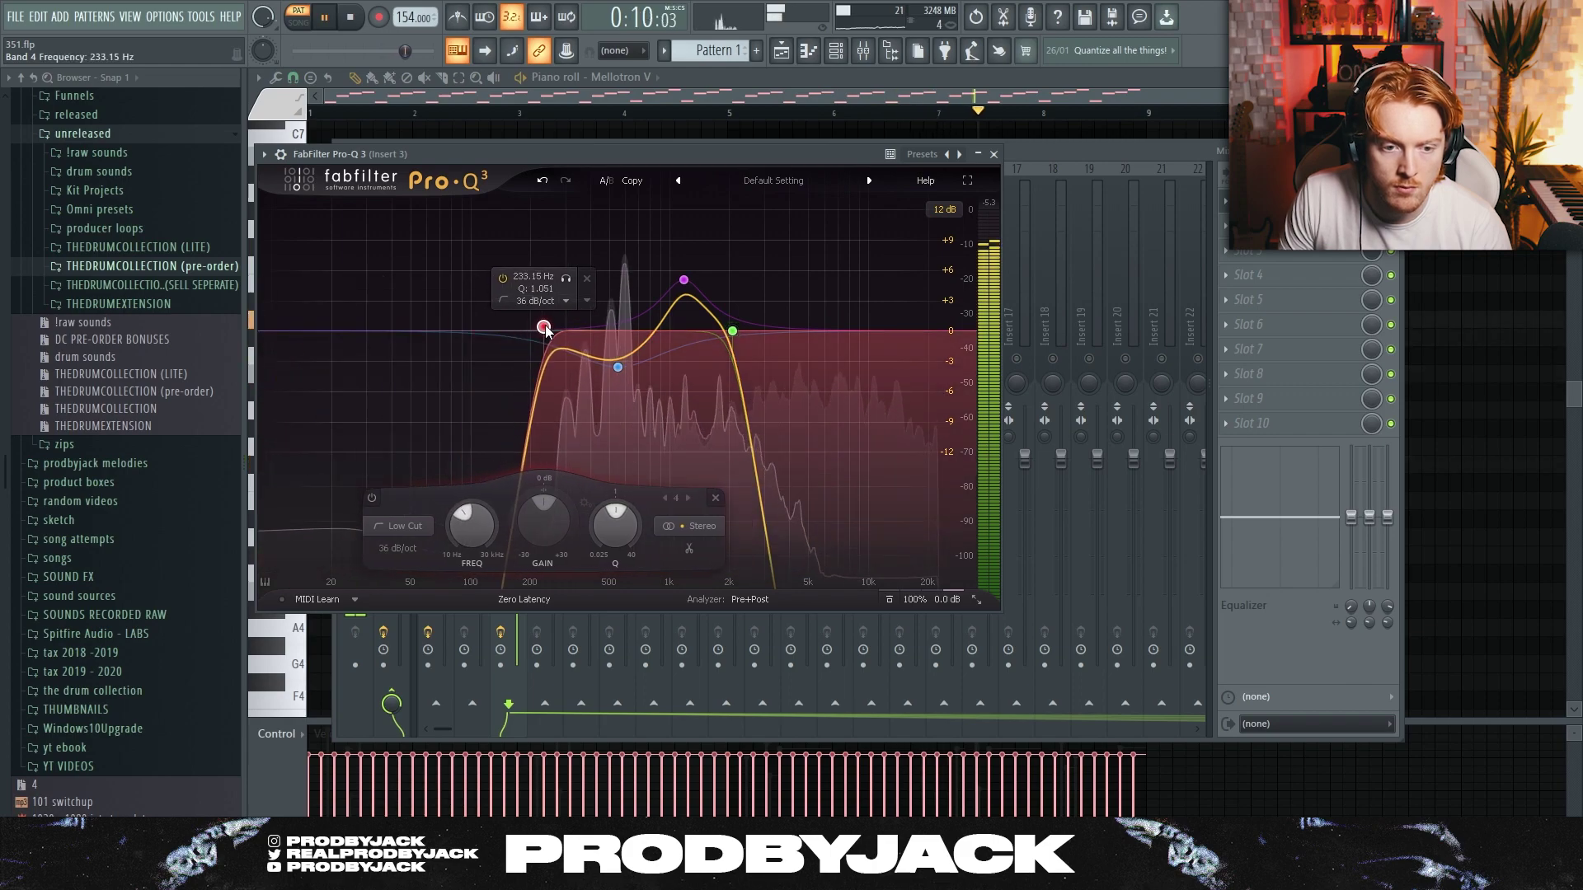
pyautogui.moveTo(732, 331); pyautogui.dragTo(694, 333)
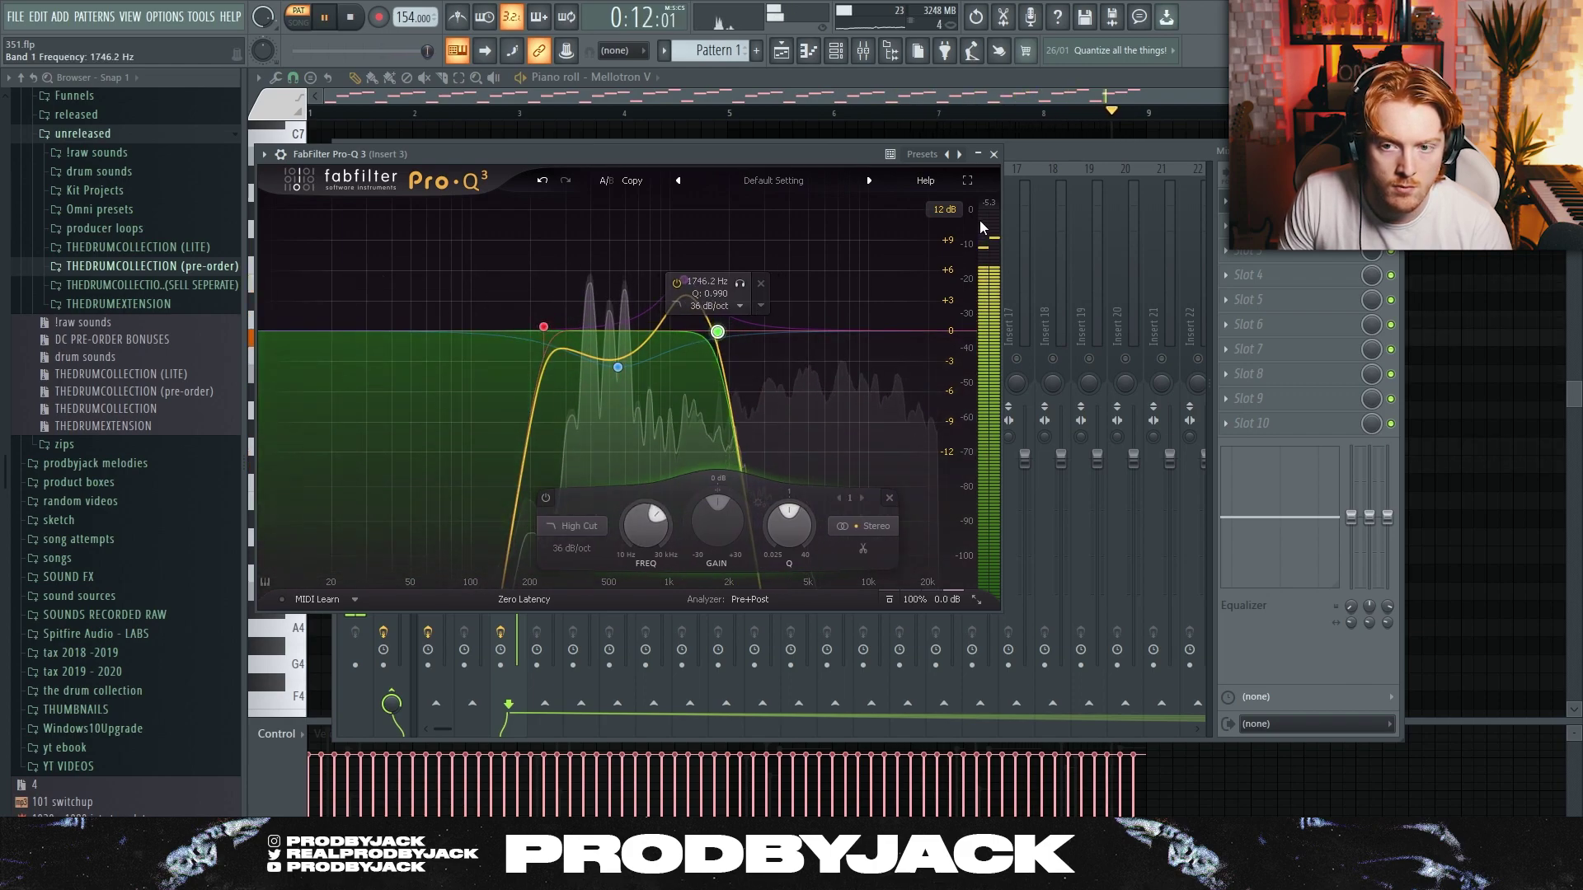
pyautogui.click(993, 154)
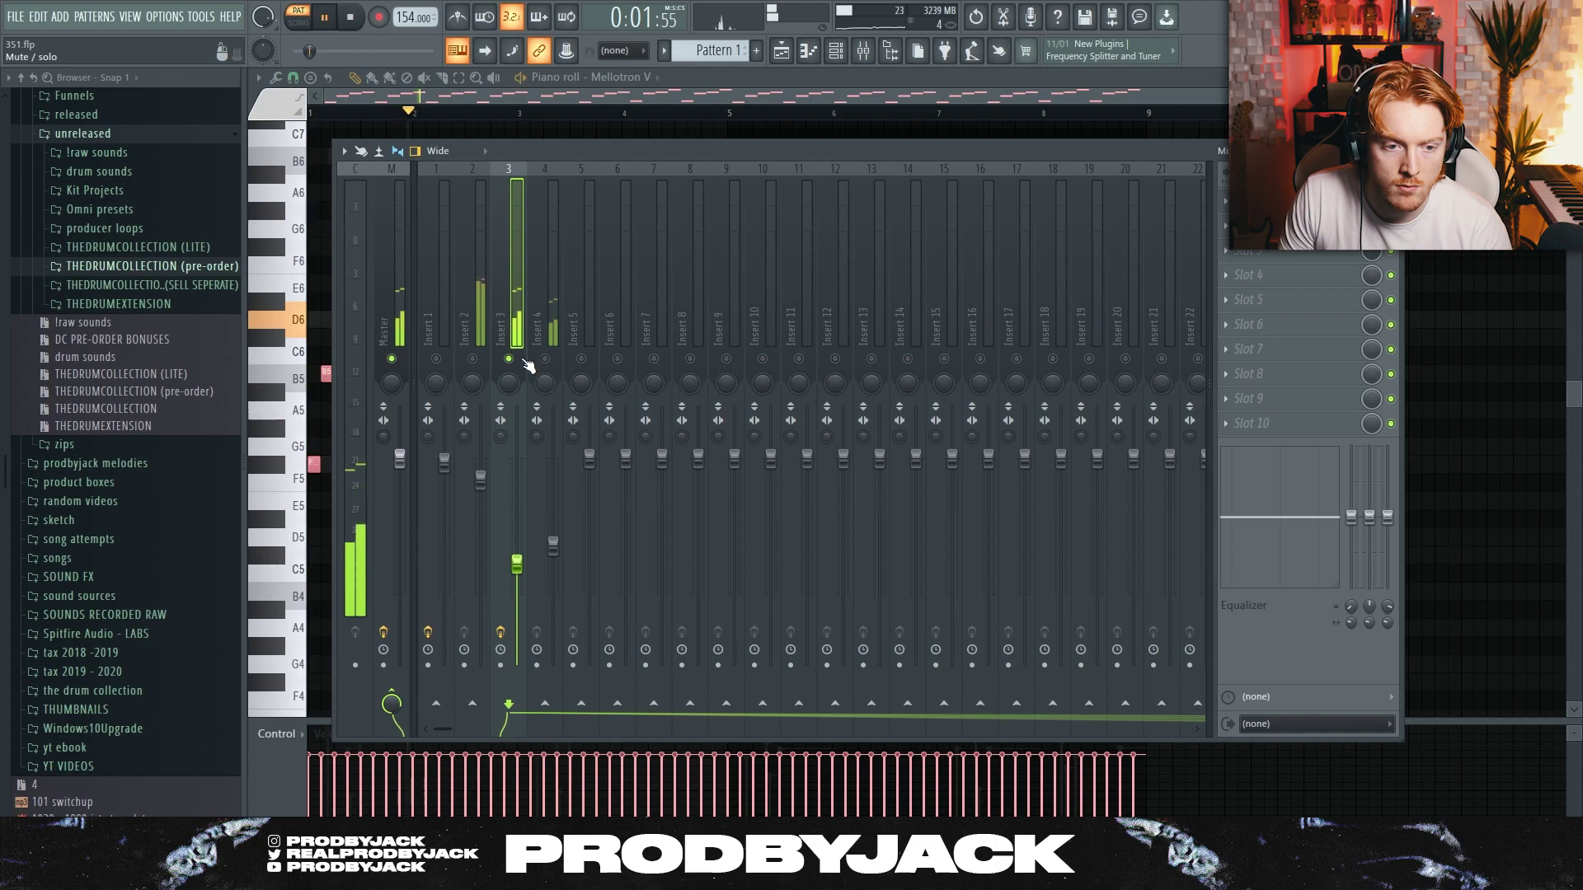
# Solo mixer insert 2, raise its volume slightly and load FabFilter Pro-Q 3 in its first effect slot
pyautogui.click(479, 344)
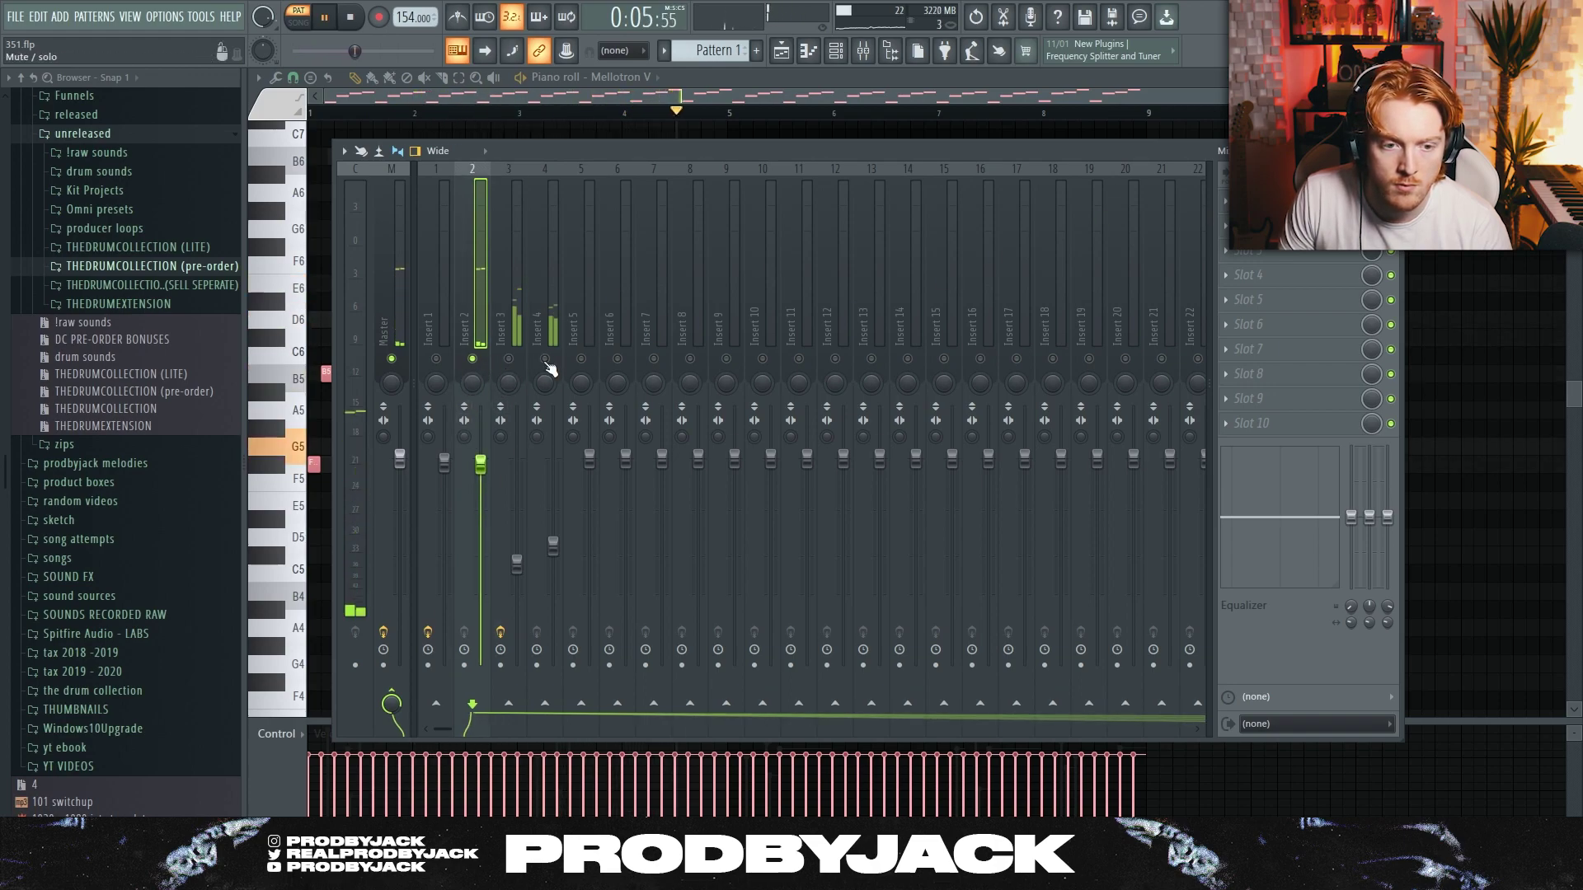
pyautogui.click(1230, 201)
pyautogui.moveTo(1270, 216)
pyautogui.click(937, 91)
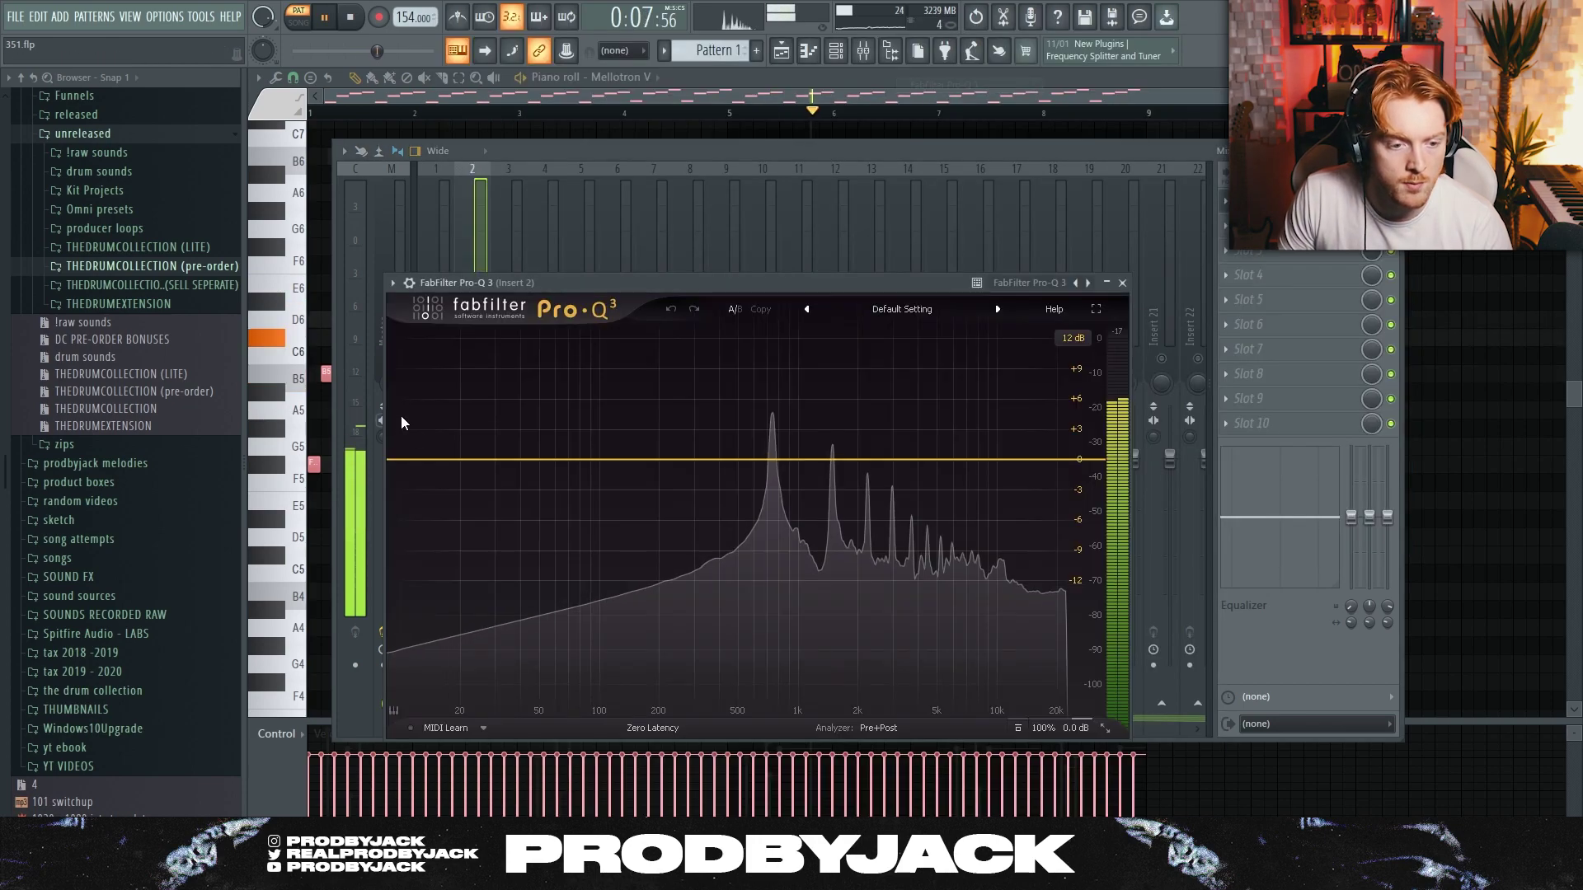
# Shape insert 2's EQ with a low cut near 220 Hz, a dip below 1 kHz, a boost near 2 kHz and a high cut near 10 kHz
pyautogui.click(414, 460)
pyautogui.moveTo(414, 462); pyautogui.dragTo(671, 467)
pyautogui.moveTo(798, 460); pyautogui.dragTo(845, 445)
pyautogui.click(1054, 460)
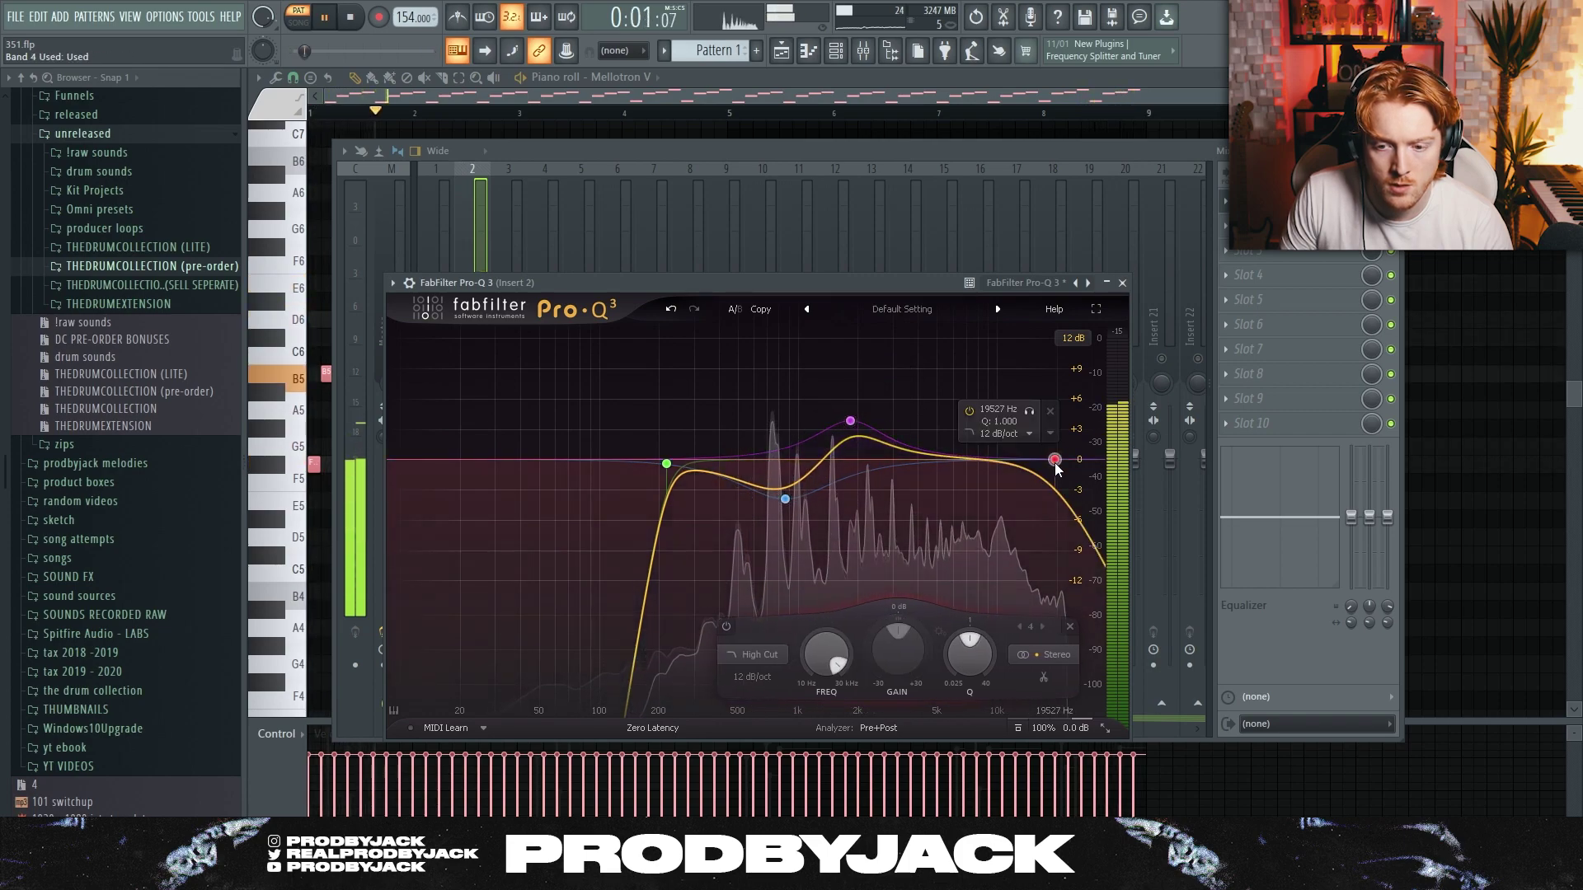
pyautogui.scroll(3, 1054, 461)
pyautogui.moveTo(1045, 460); pyautogui.dragTo(1000, 455)
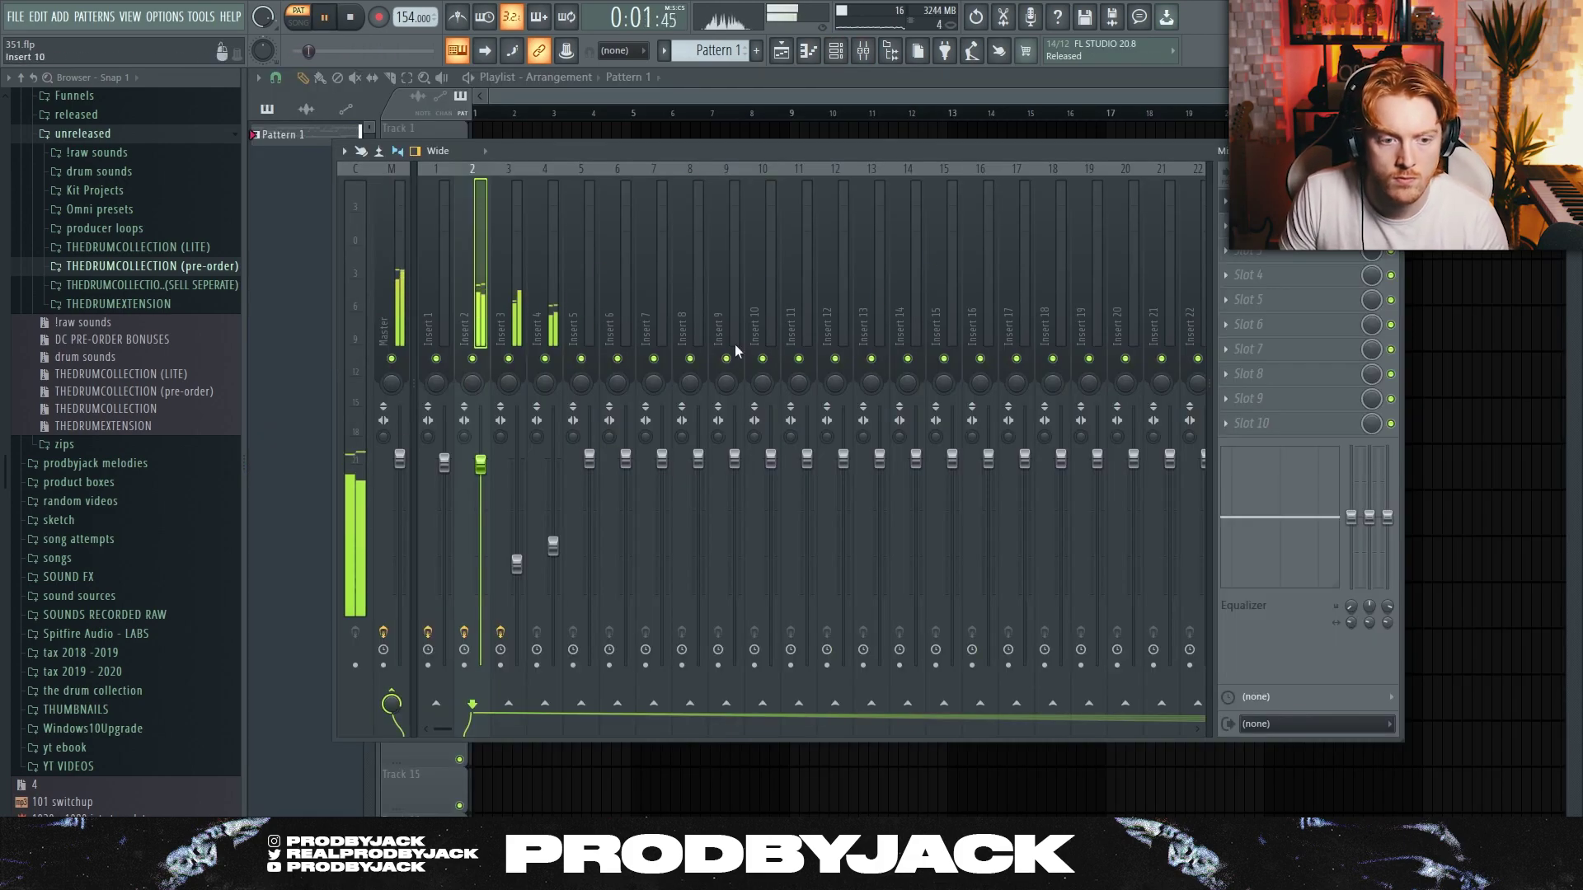
# Raise the volume fader of mixer insert 4
pyautogui.moveTo(558, 548); pyautogui.dragTo(564, 509)
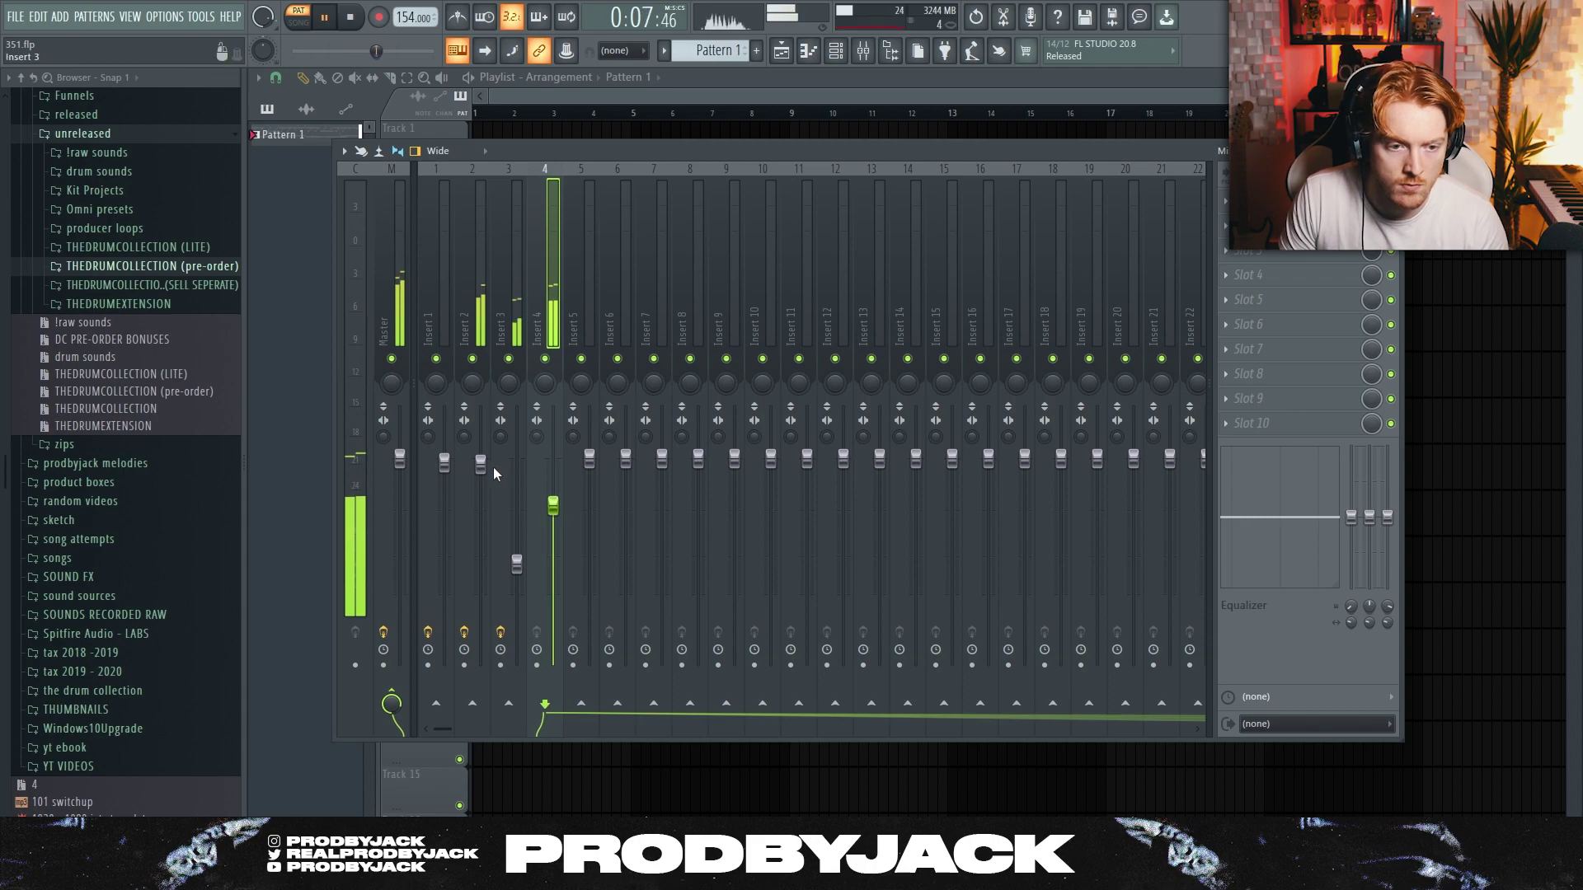
# Lower the volume fader of mixer insert 2 slightly
pyautogui.moveTo(493, 467); pyautogui.dragTo(492, 475)
# Stop playback, place Pattern 1 at the start of playlist Track 1 and select the time range from bar 1 to bar 9
pyautogui.click(782, 54)
pyautogui.press('space')
pyautogui.click(481, 142)
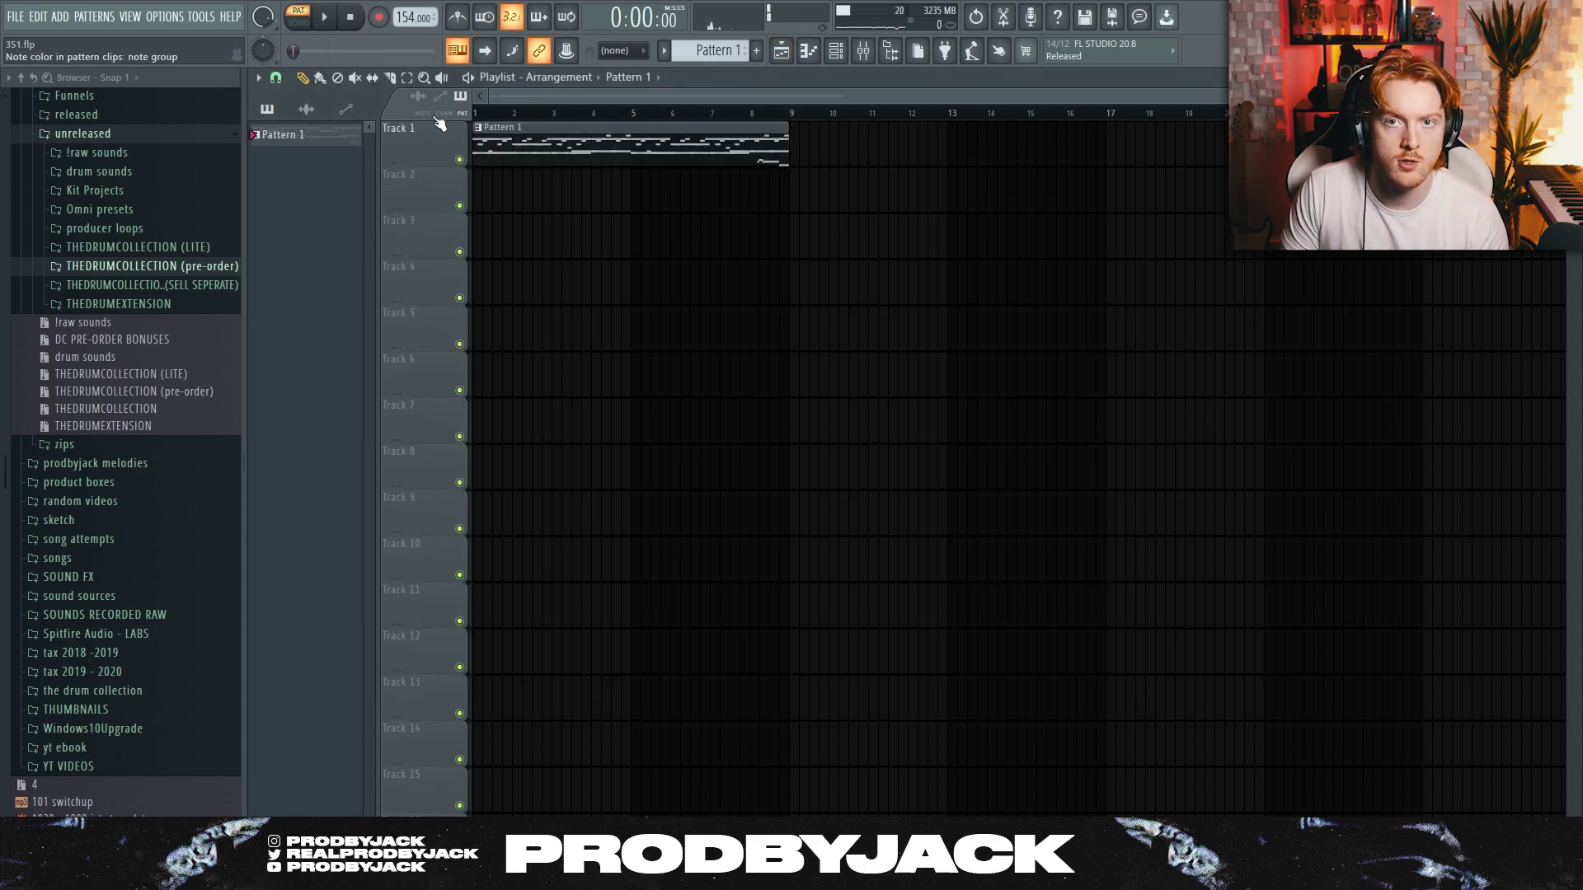
pyautogui.moveTo(779, 116); pyautogui.dragTo(346, 128)
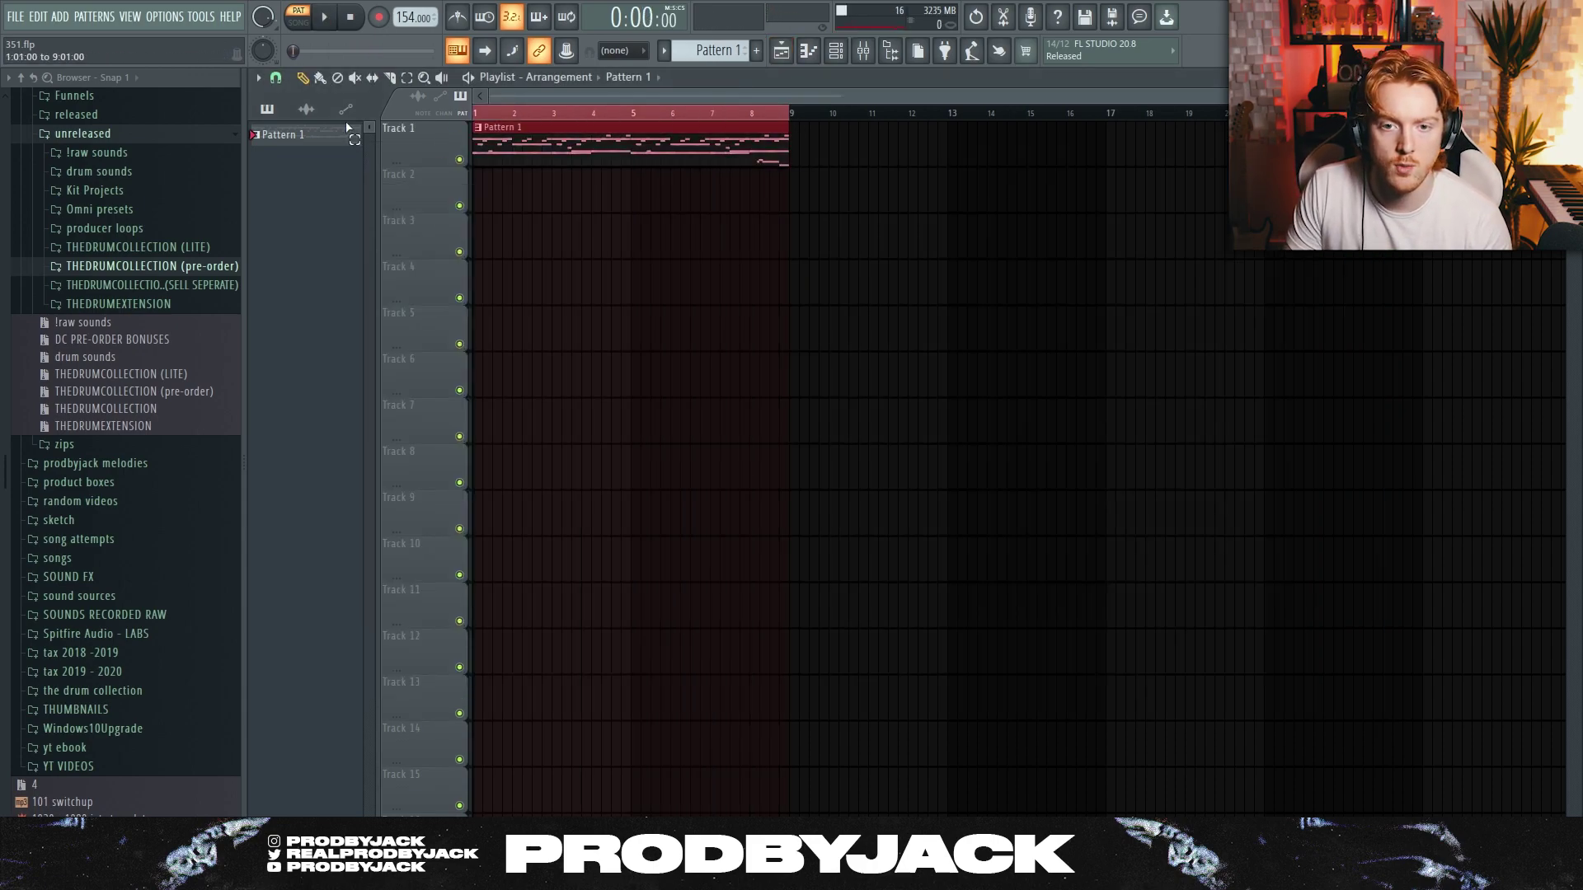
# Render the master output of the selected bars to an audio clip and open that clip in the audio editor
pyautogui.click(863, 50)
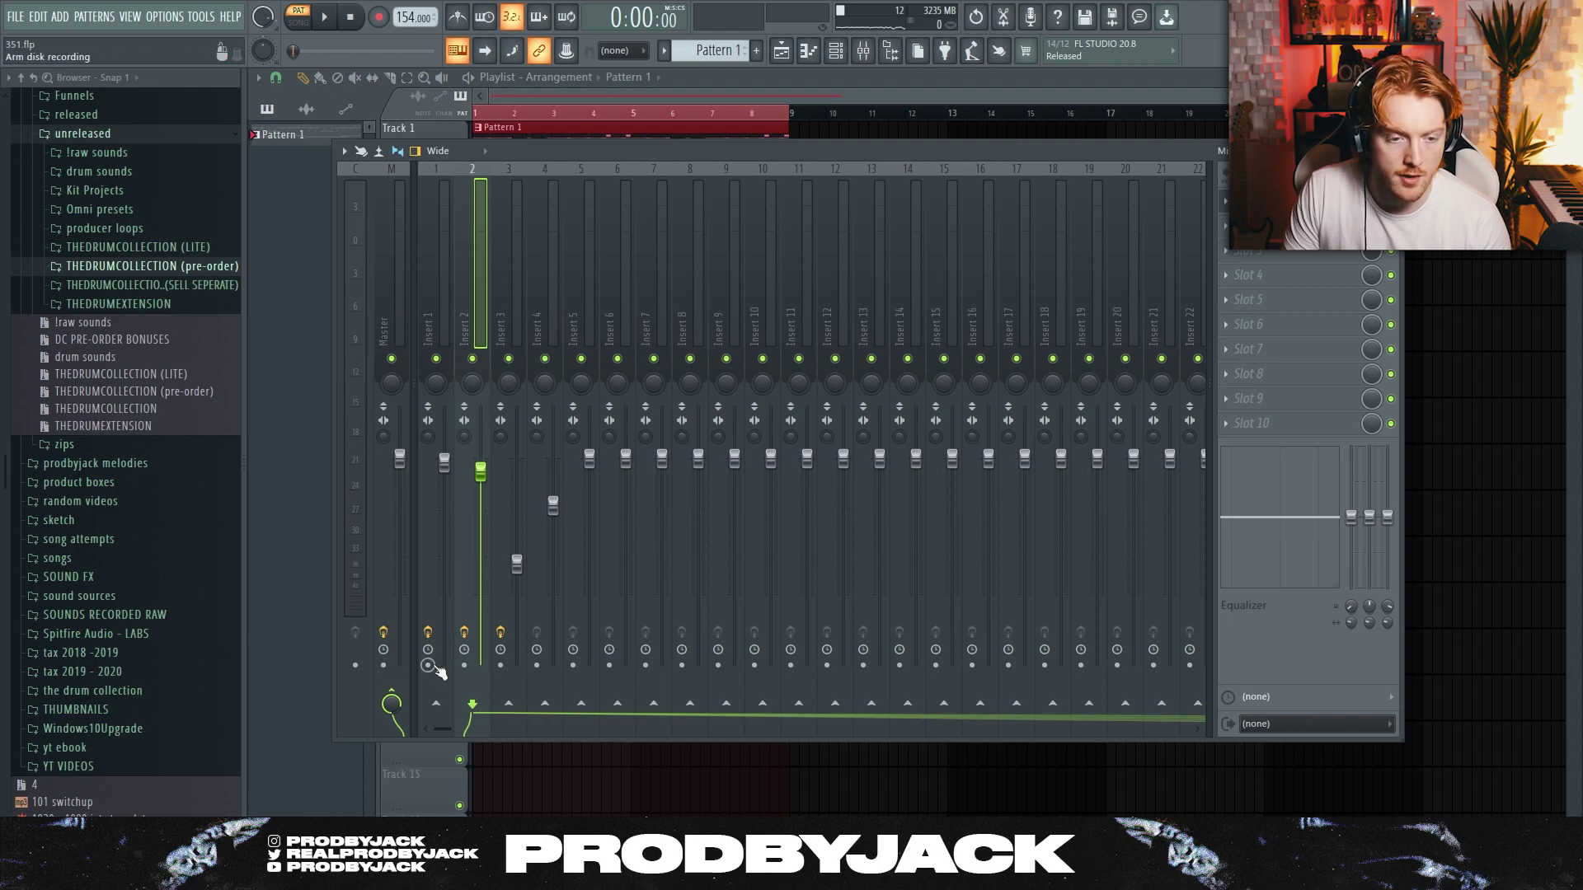
pyautogui.click(60, 16)
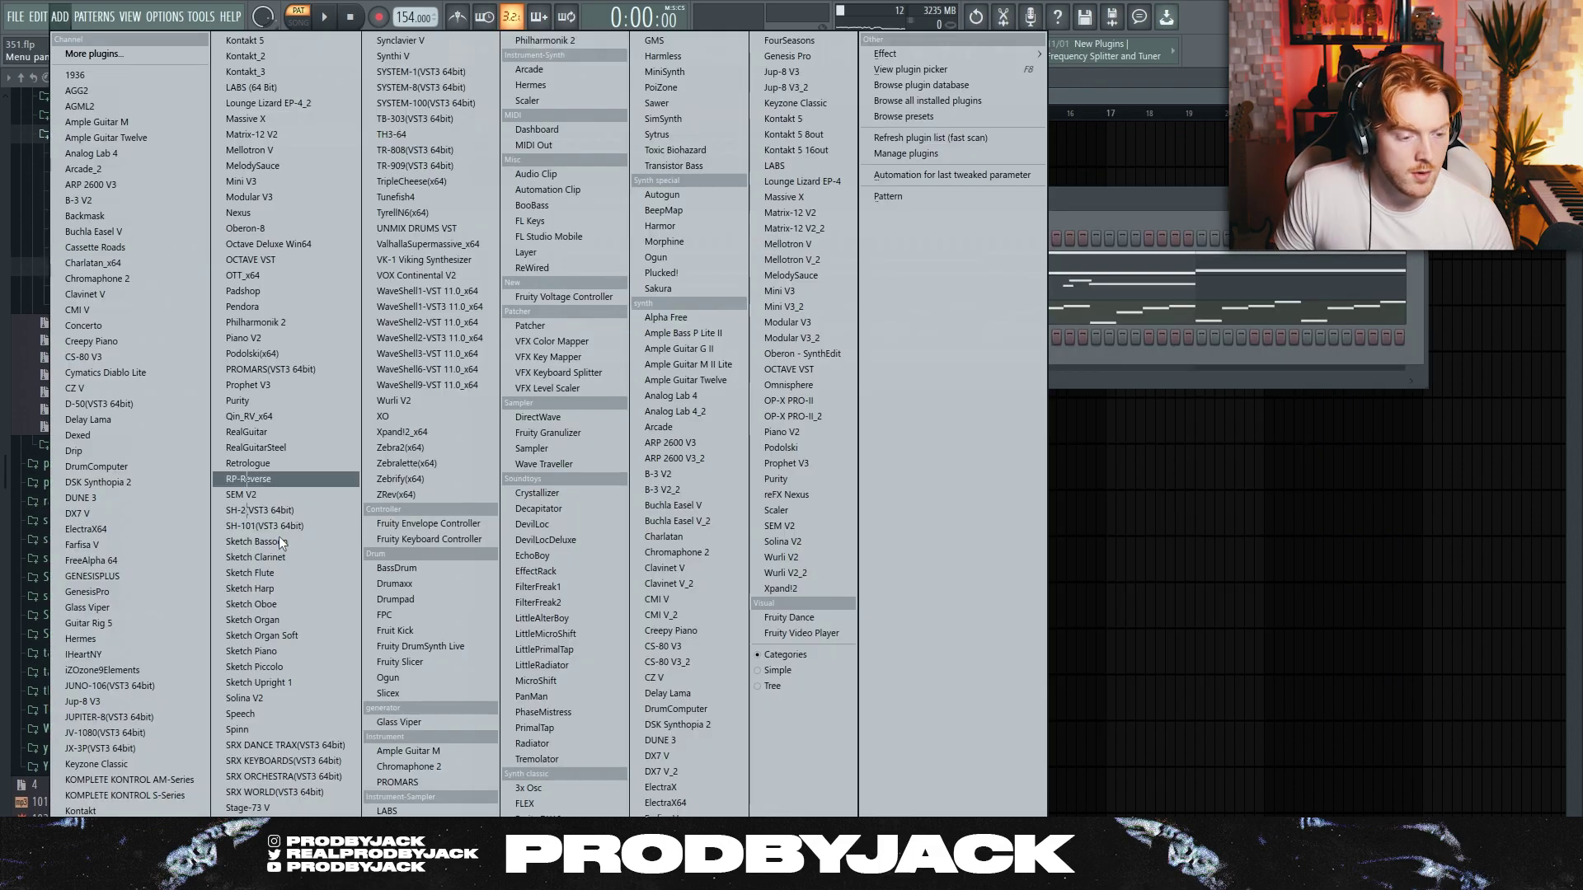
pyautogui.click(409, 659)
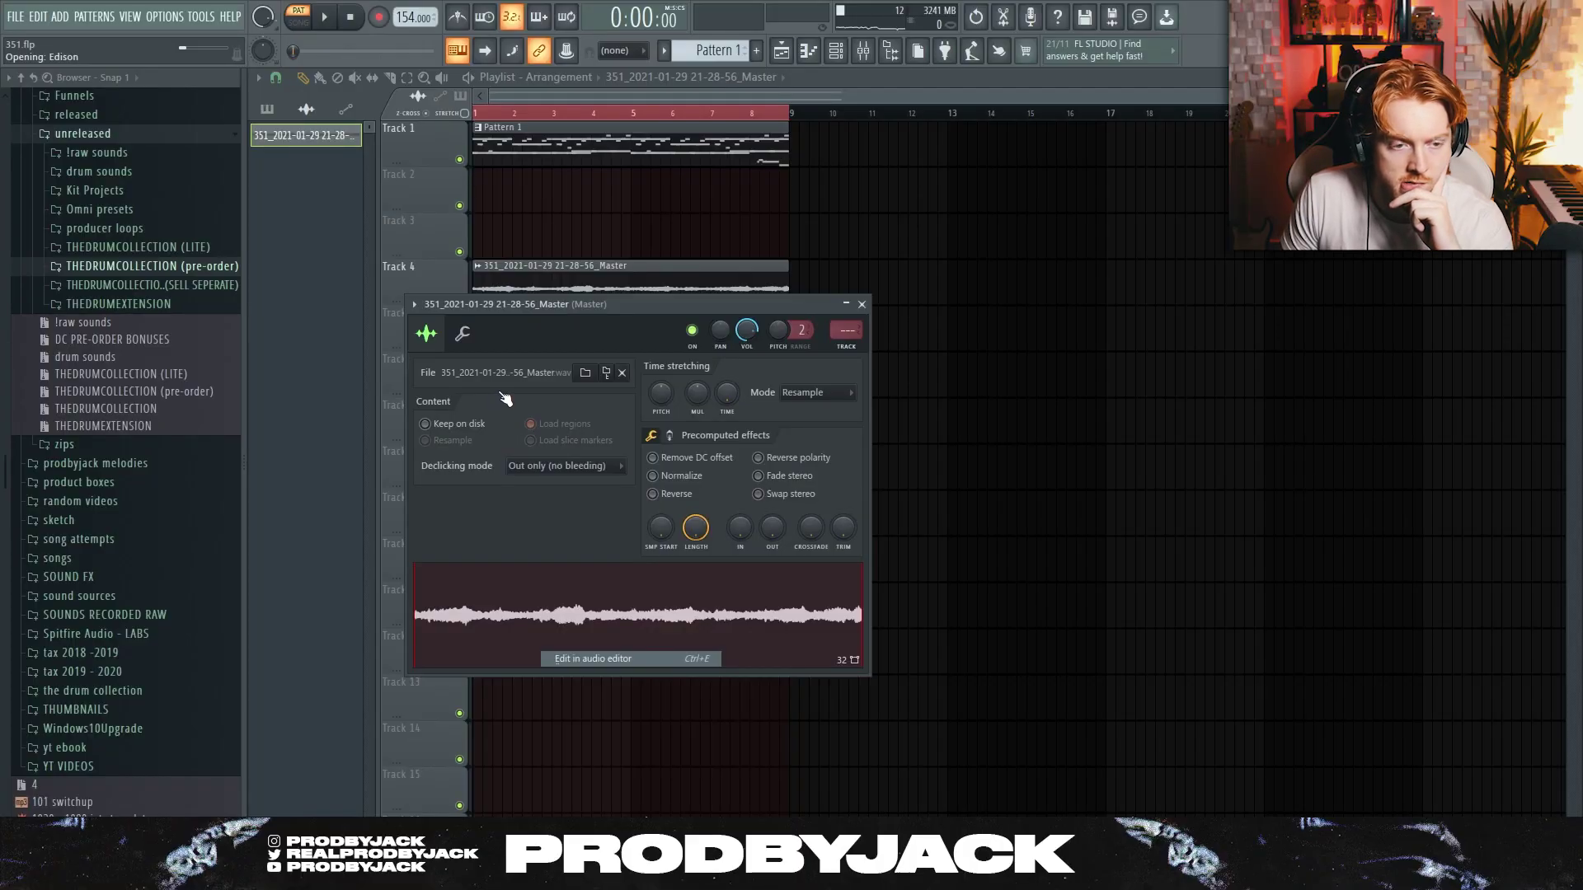
# Cut the rendered loop with medium grid-slicing in Edison and open its Fruity Slicer channel
pyautogui.click(418, 268)
pyautogui.moveTo(467, 471)
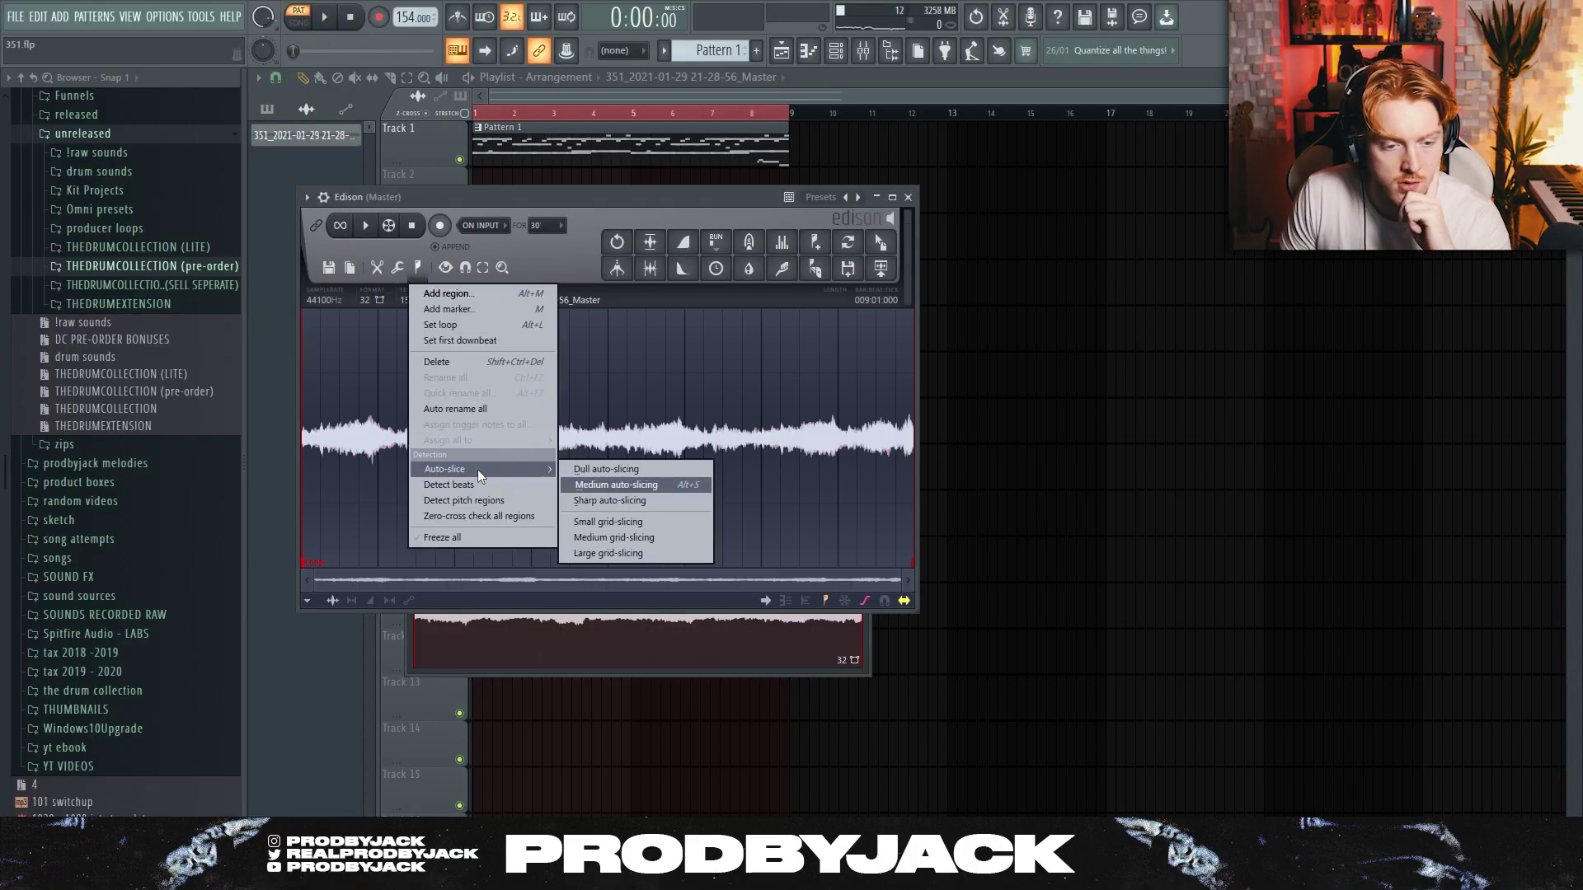
pyautogui.click(600, 539)
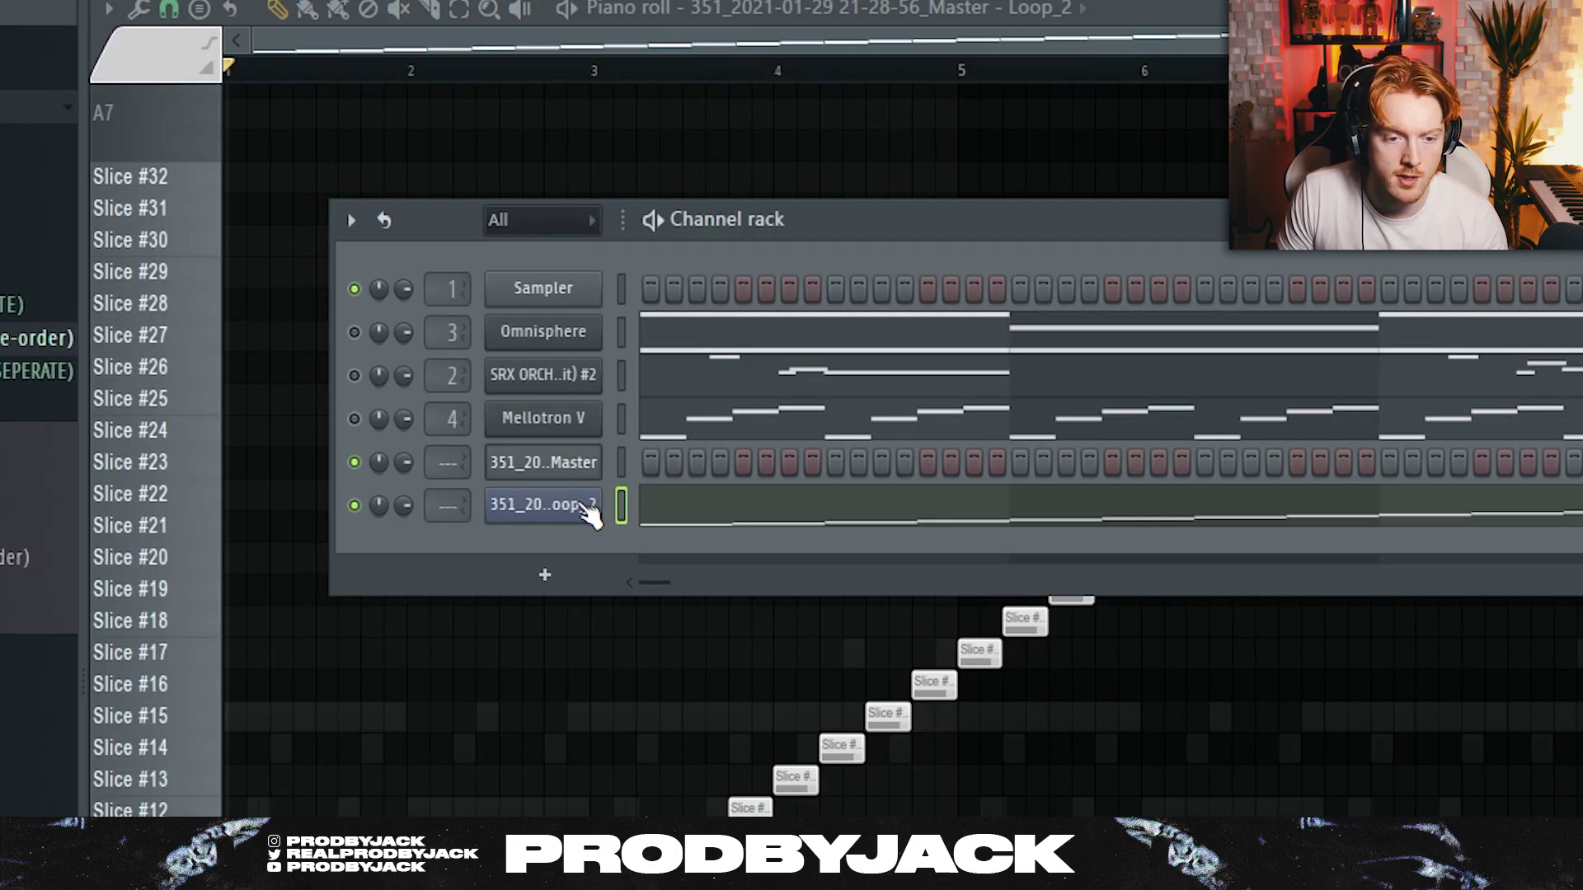
pyautogui.click(586, 507)
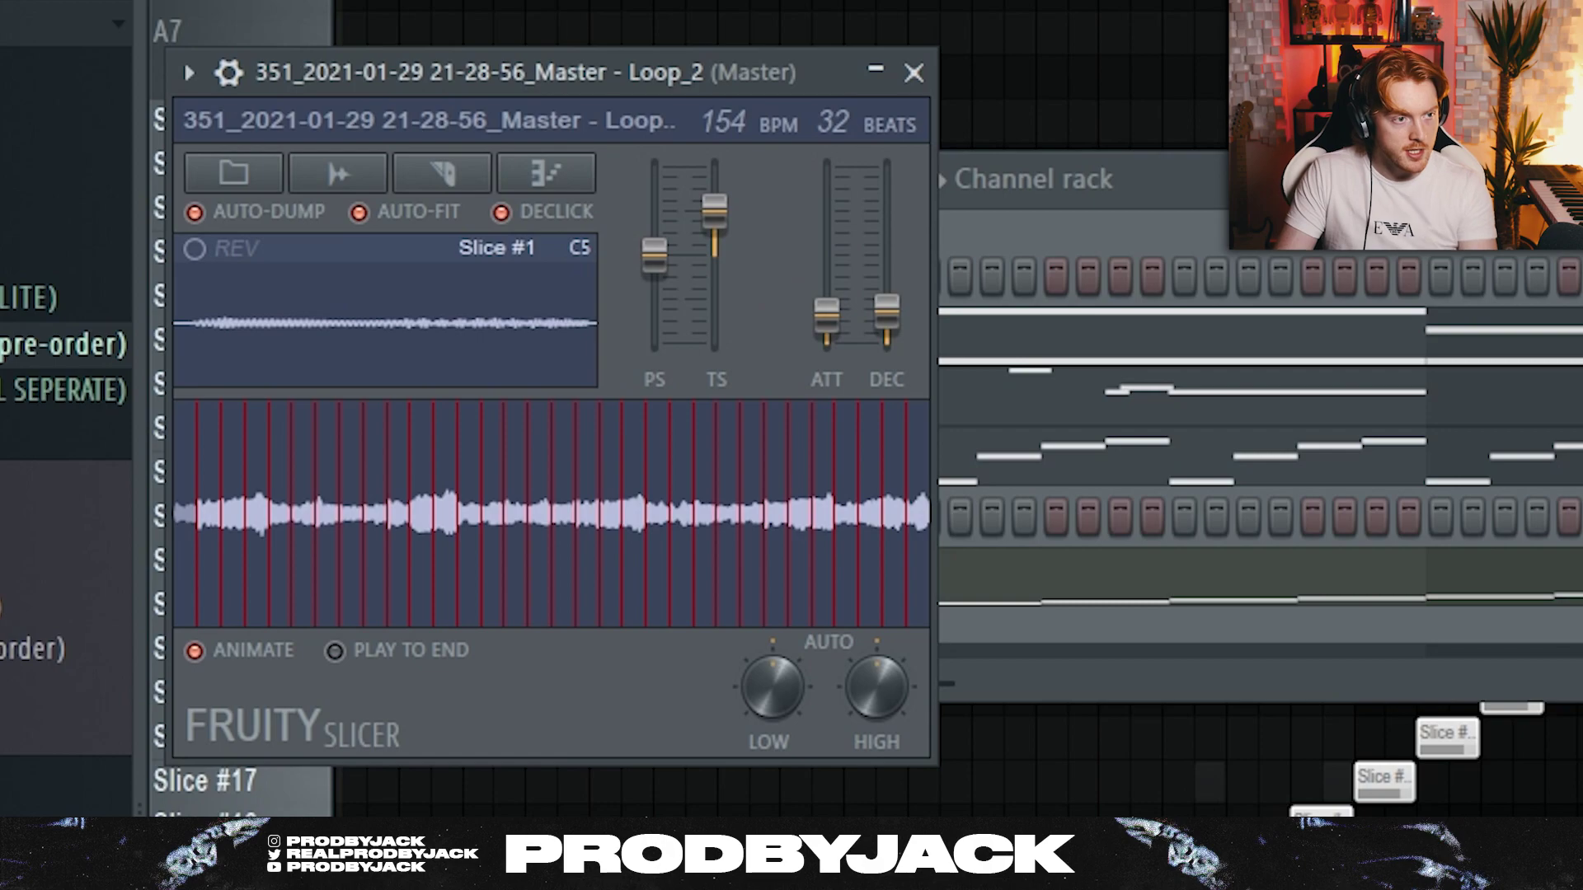
pyautogui.moveTo(728, 218); pyautogui.dragTo(729, 216)
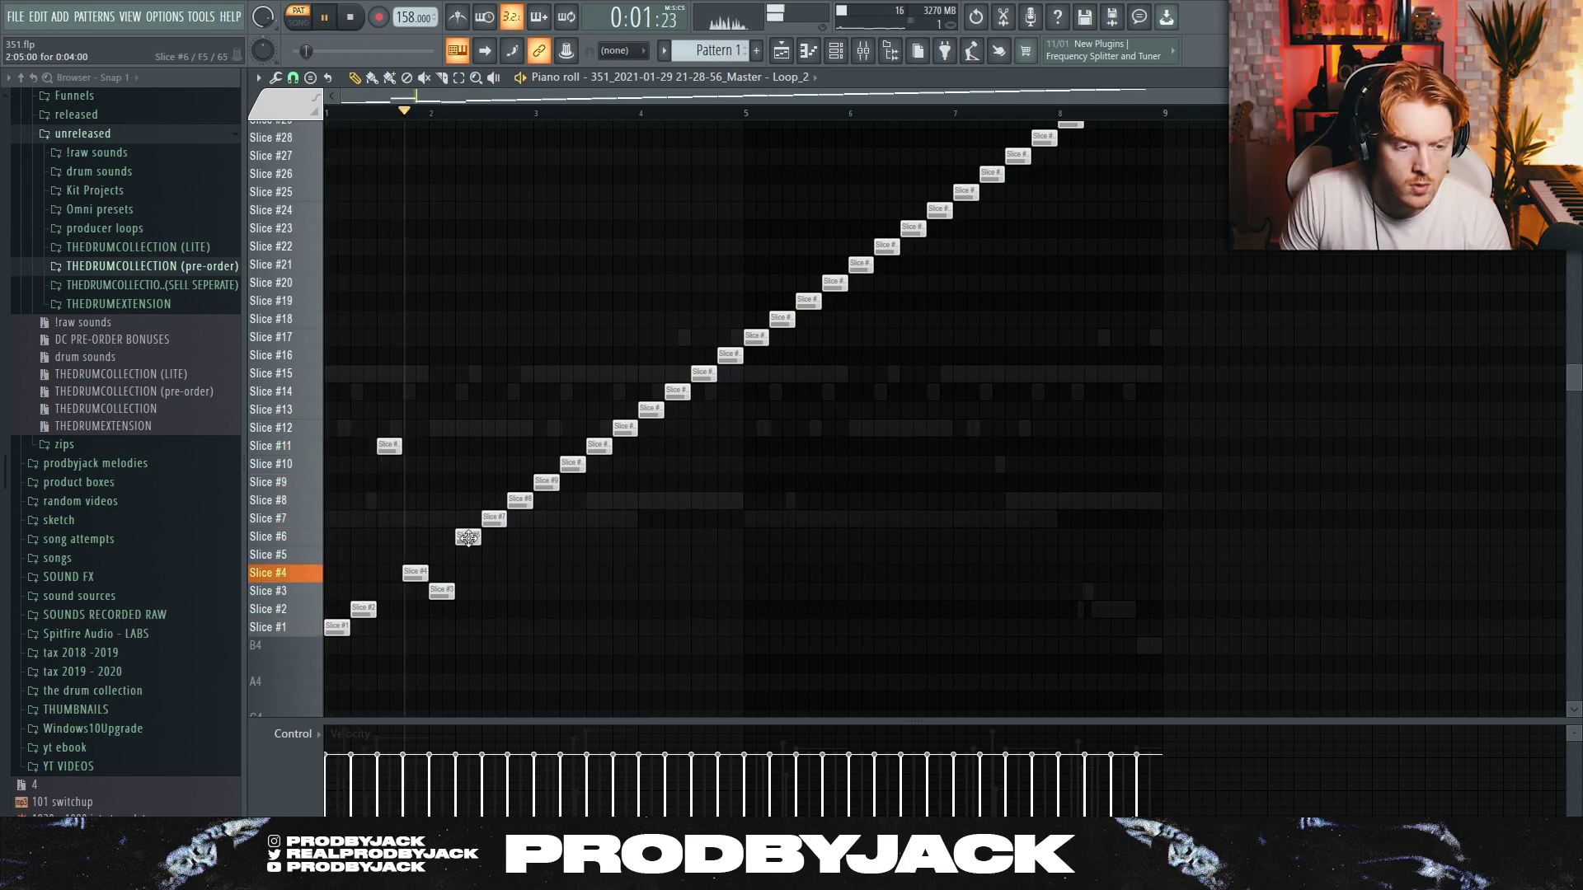
# Rearrange the first three slice notes of bar 2 to Slices #9, #4 and #3, auditioning the loop between moves
pyautogui.moveTo(466, 542); pyautogui.dragTo(469, 493)
pyautogui.press('space')
pyautogui.press('space')
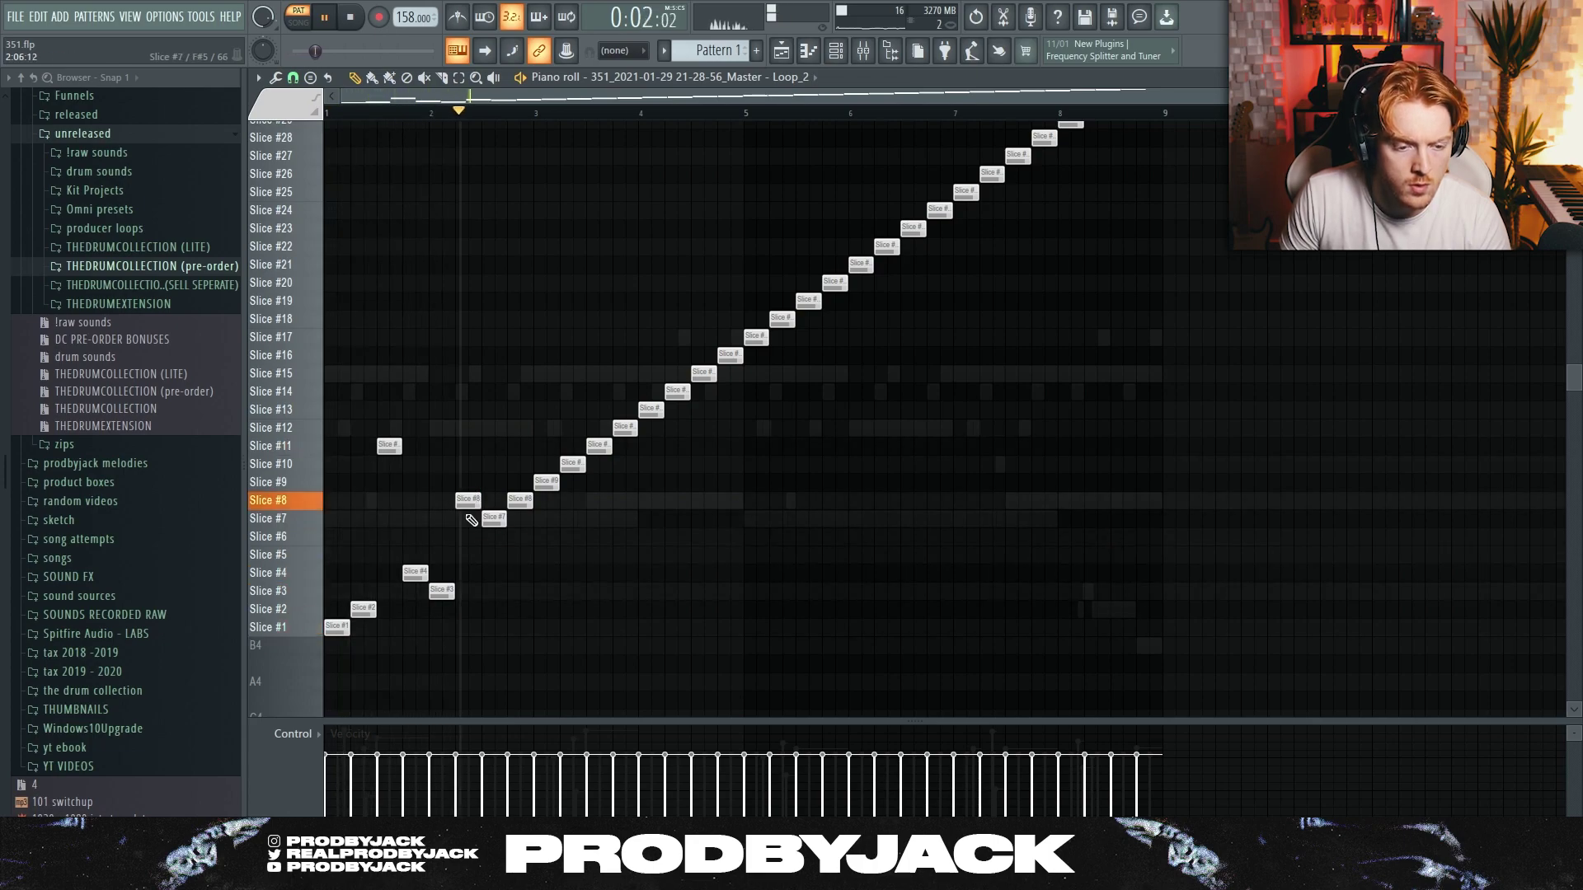
pyautogui.press('space')
pyautogui.moveTo(443, 589); pyautogui.dragTo(465, 555)
pyautogui.press('space')
pyautogui.press('space')
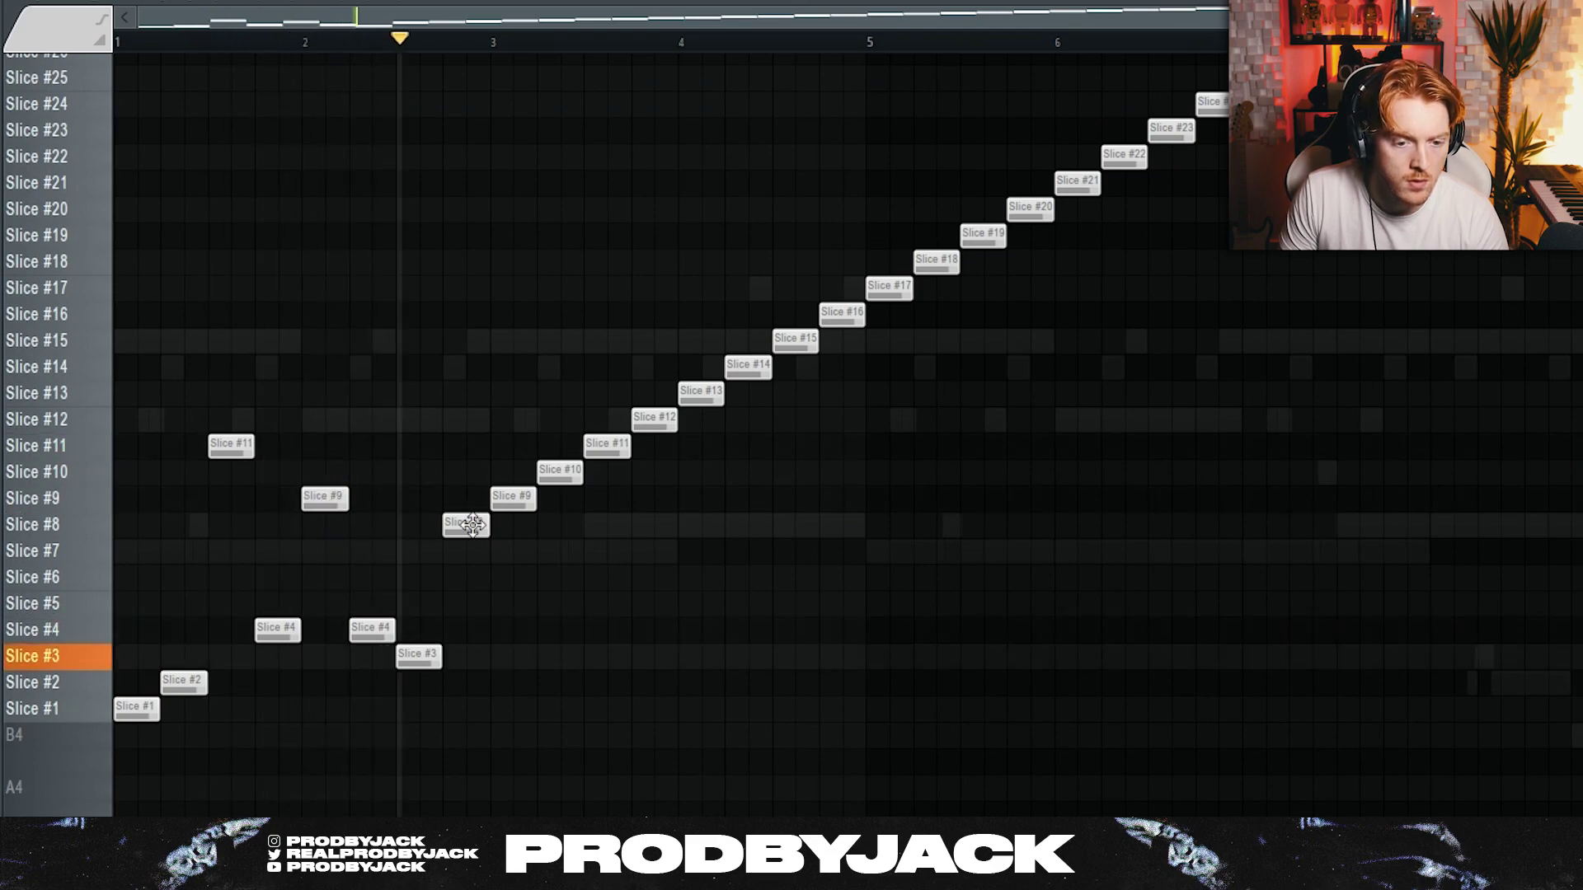
# Move bar 2's last note to Slice #15 and replace the Slice #9 note opening bar 3 with Slice #14
pyautogui.moveTo(476, 535); pyautogui.dragTo(477, 350)
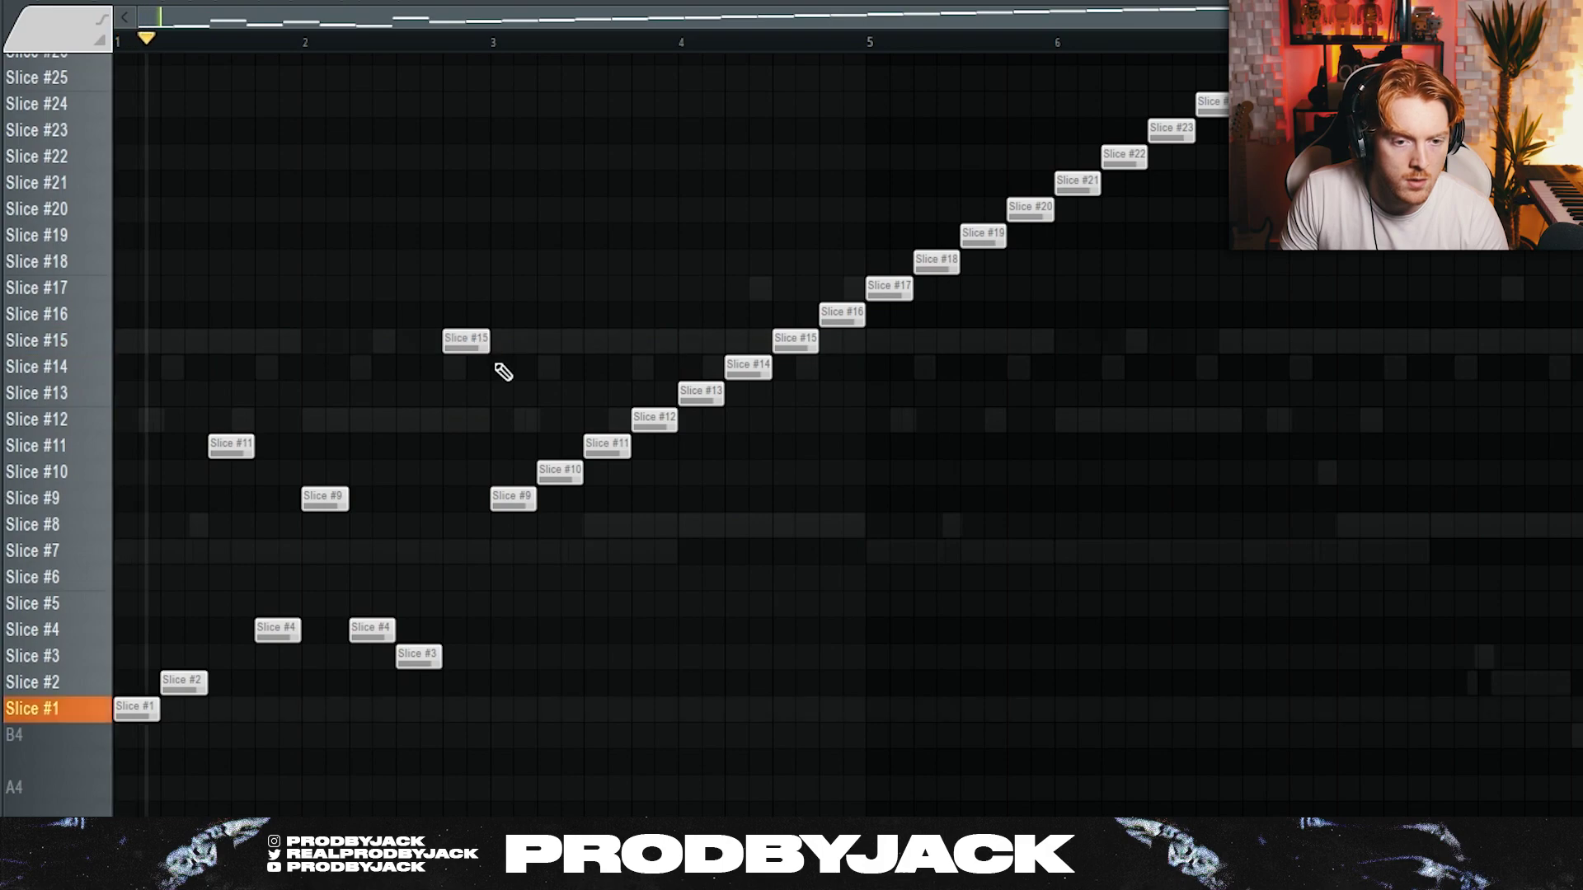
pyautogui.click(507, 371)
pyautogui.rightClick(504, 495)
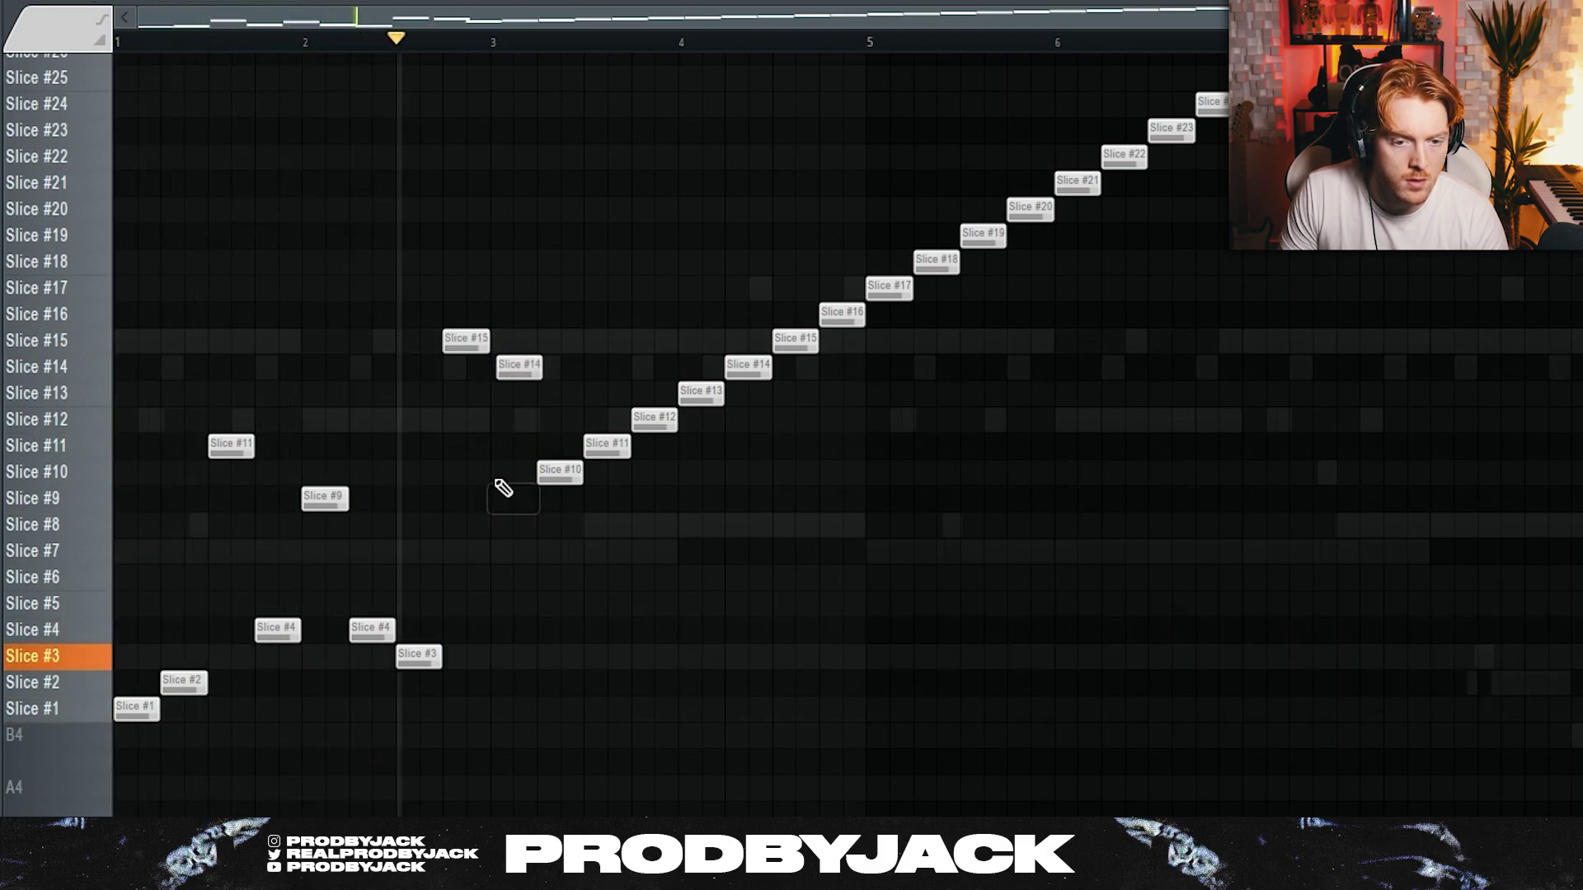
# Move bar 2's last note to Slice #17 and delete the Slice #14 note at the start of bar 3
pyautogui.moveTo(508, 368); pyautogui.dragTo(459, 287)
pyautogui.press('space')
pyautogui.rightClick(493, 368)
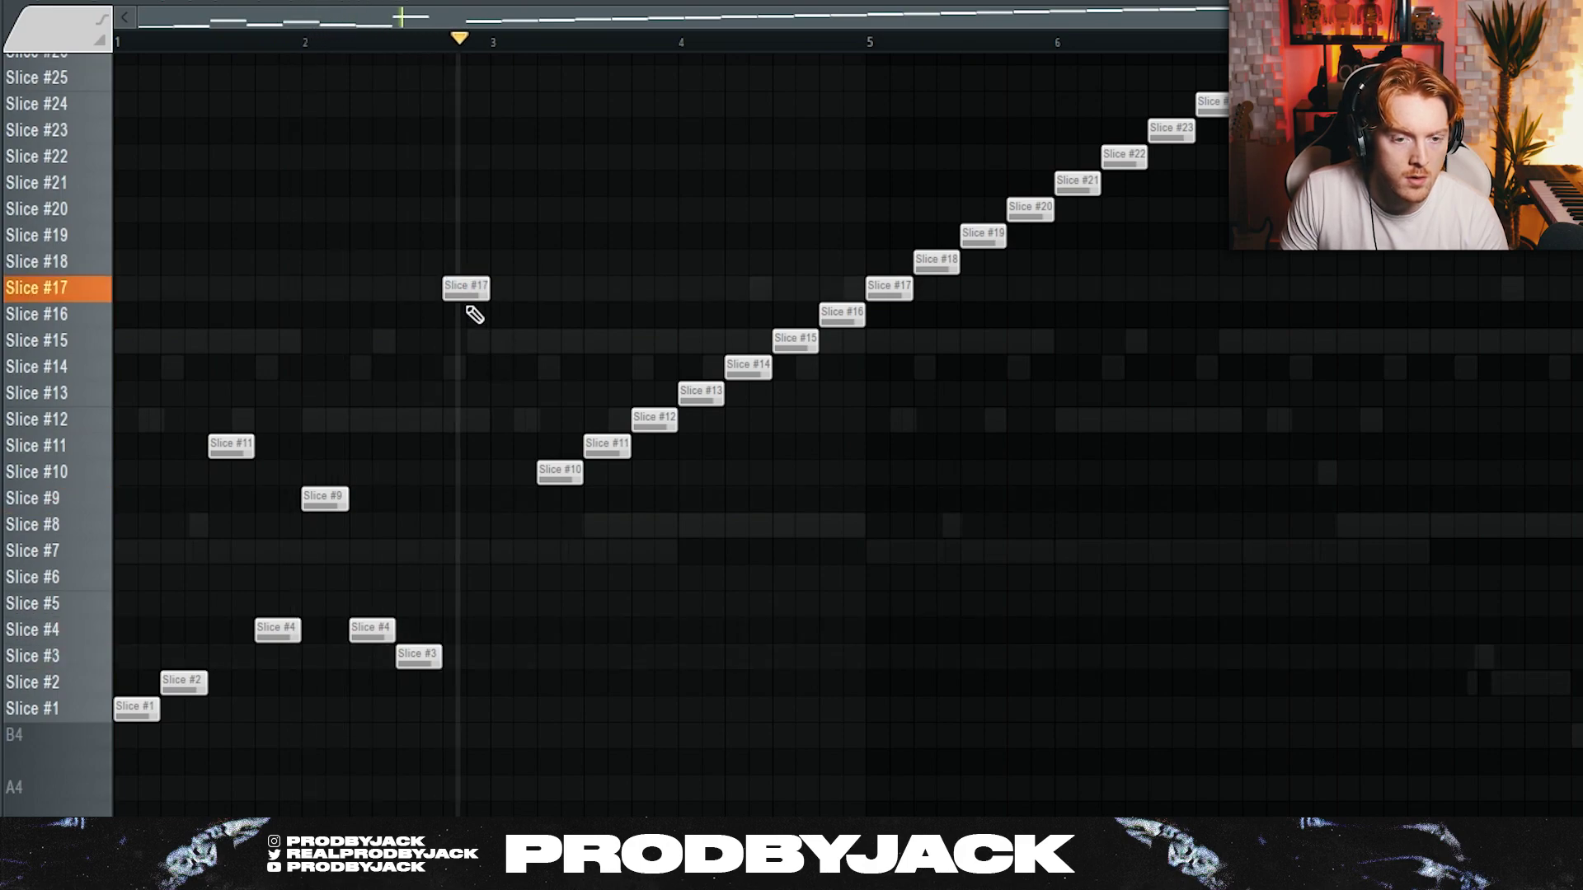
pyautogui.press('space')
pyautogui.moveTo(467, 287); pyautogui.dragTo(470, 247)
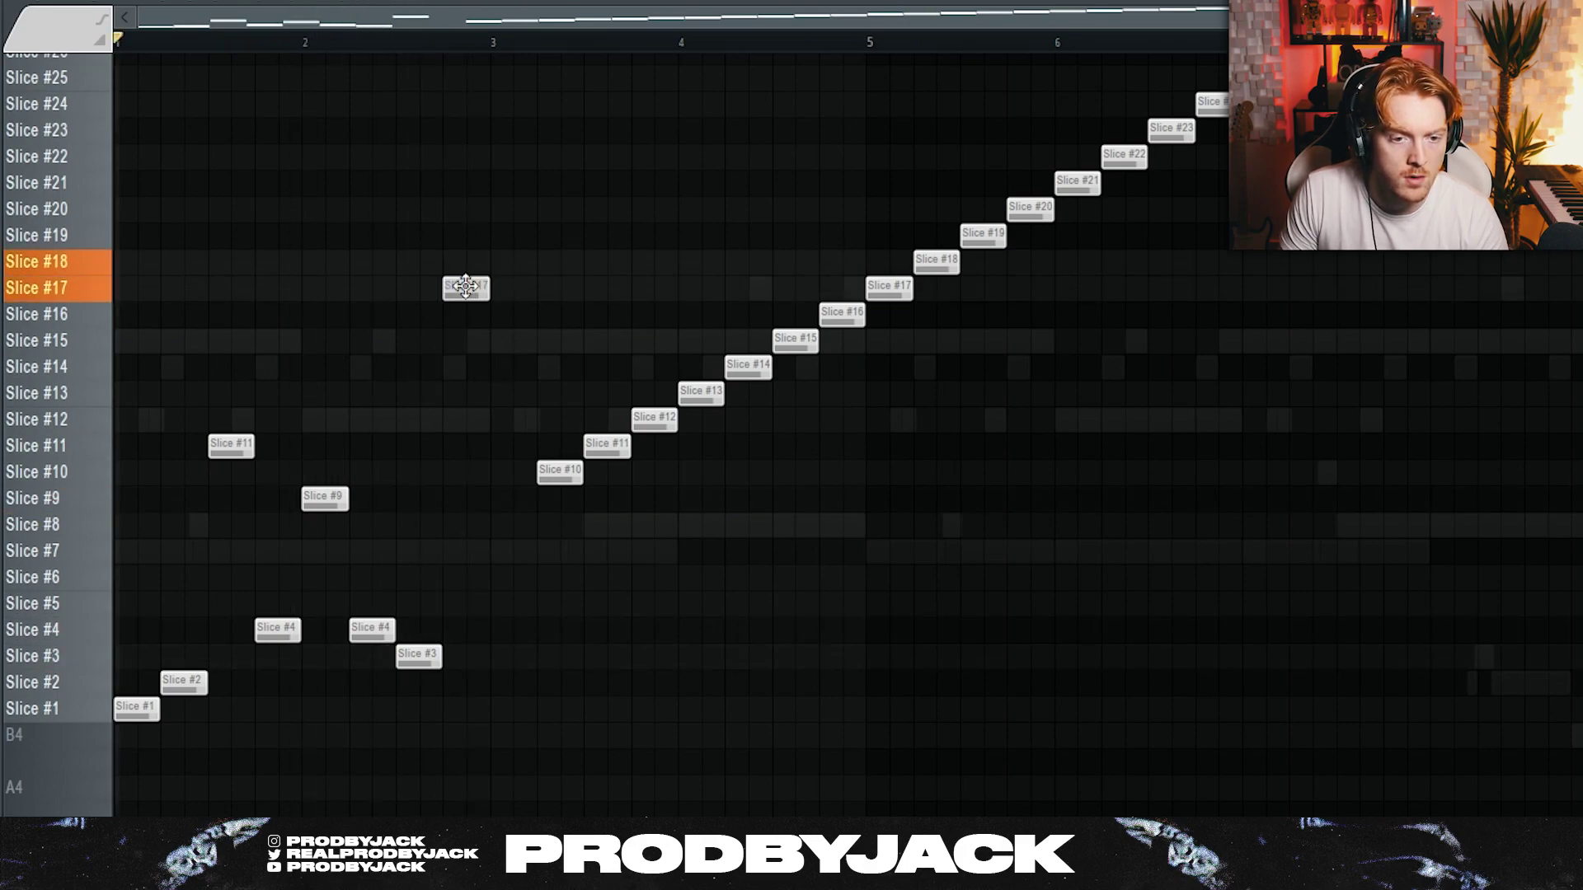
pyautogui.press('space')
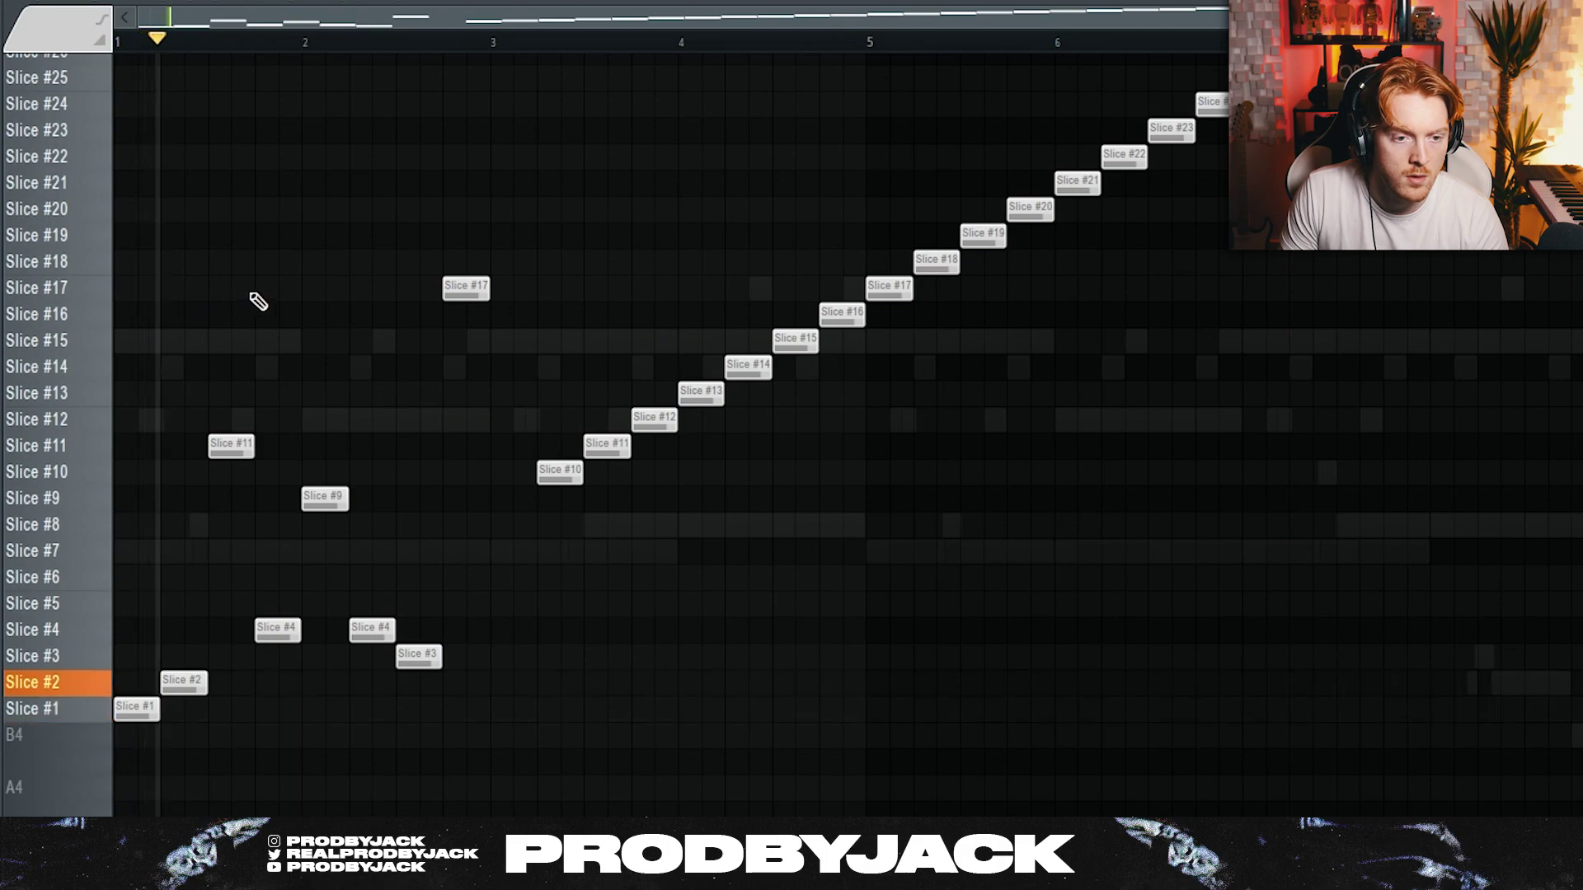
pyautogui.click(260, 288)
pyautogui.rightClick(279, 289)
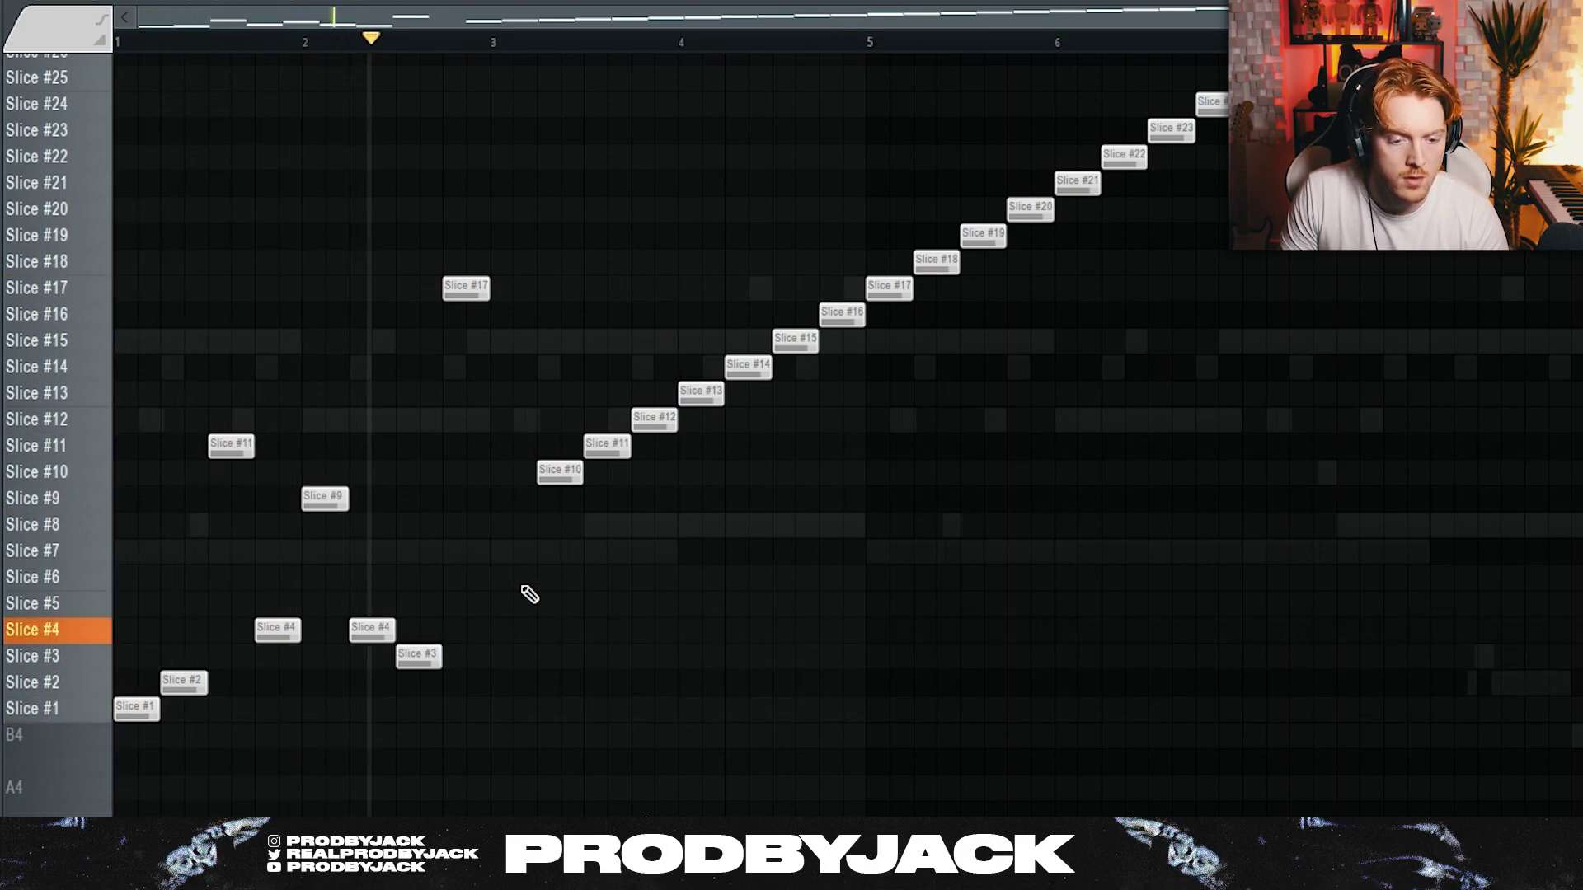
pyautogui.press('space')
# Remove the leftover ascending slice notes after bar 2 and repeat the two-bar chop pattern across bars 3 and 4
pyautogui.scroll(-2, 883, 343)
pyautogui.scroll(4, 883, 343)
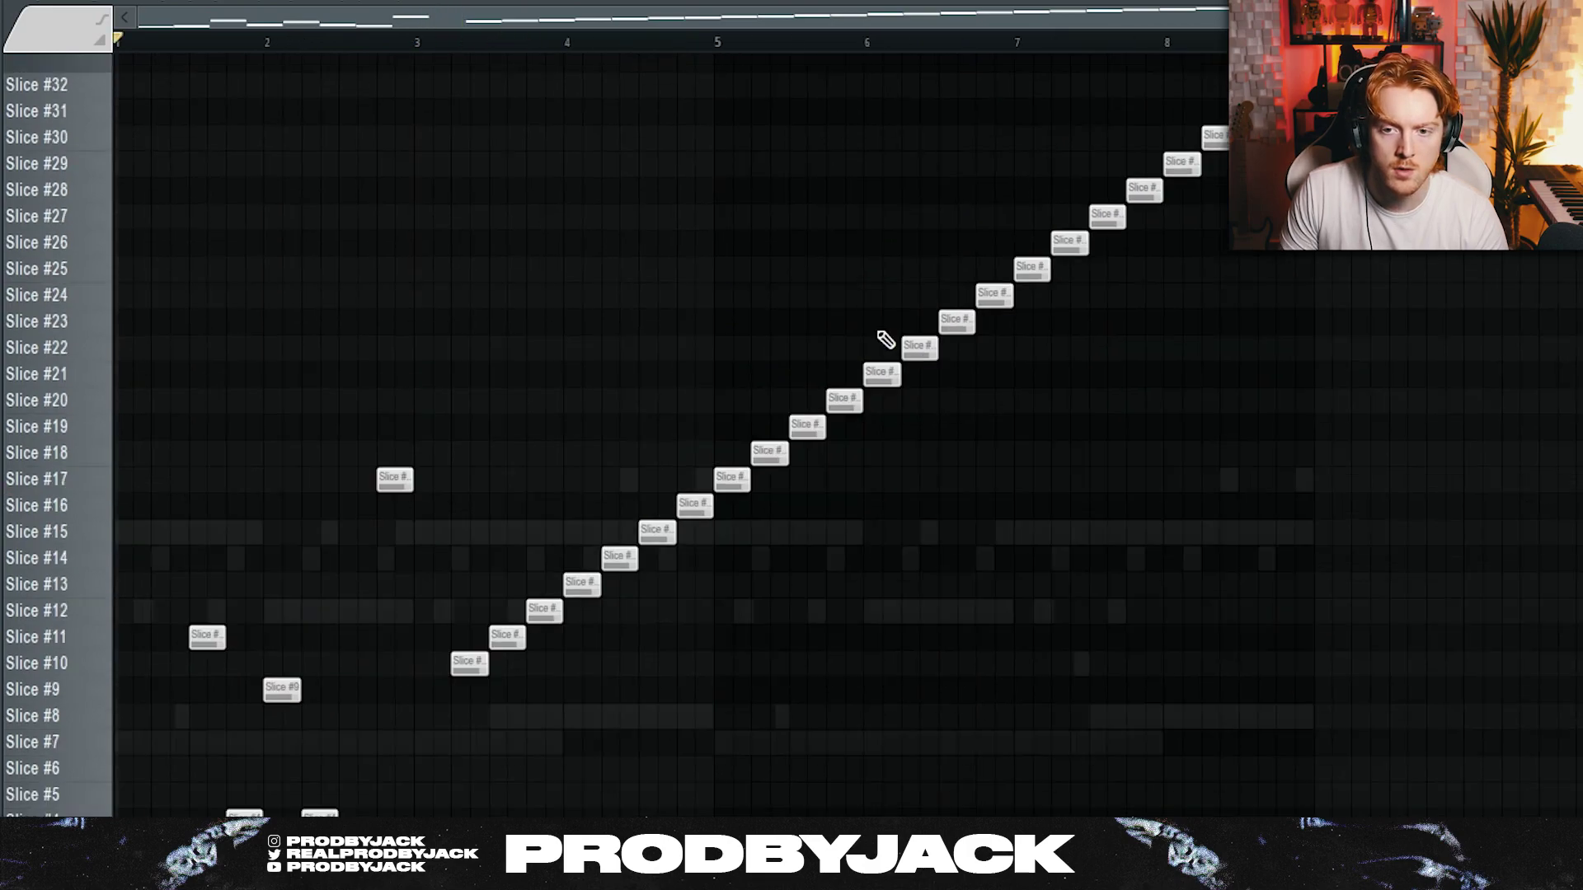
pyautogui.moveTo(1356, 93); pyautogui.dragTo(401, 770)
pyautogui.moveTo(401, 770); pyautogui.dragTo(425, 778)
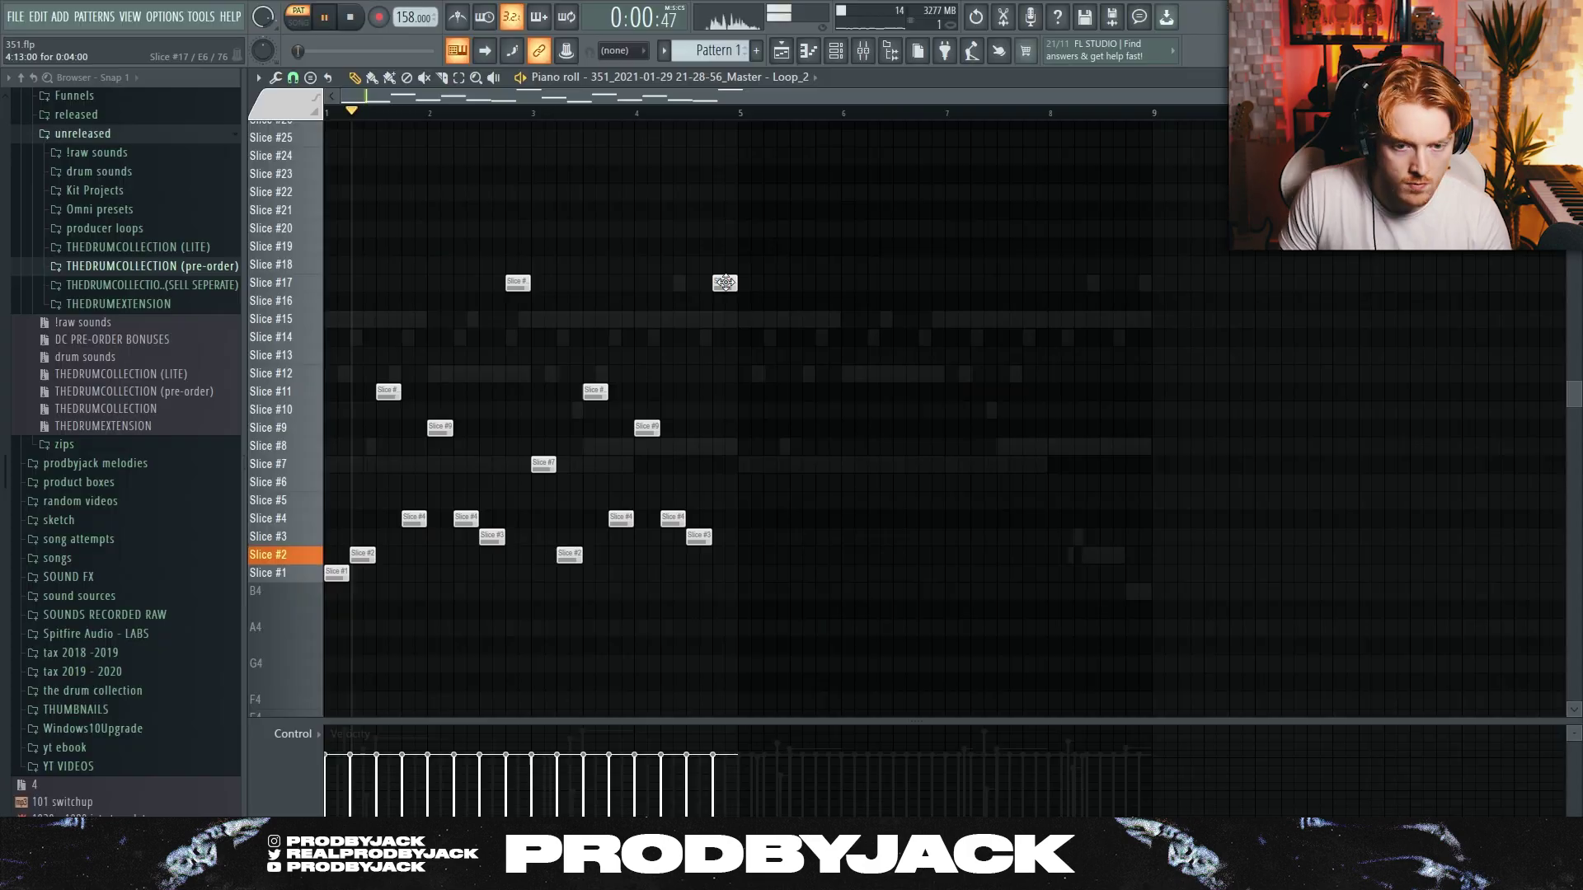
# Try Slice #15 for bar 4's last note and Slices #10 and #13 for bar 3's first note
pyautogui.moveTo(724, 283); pyautogui.dragTo(724, 319)
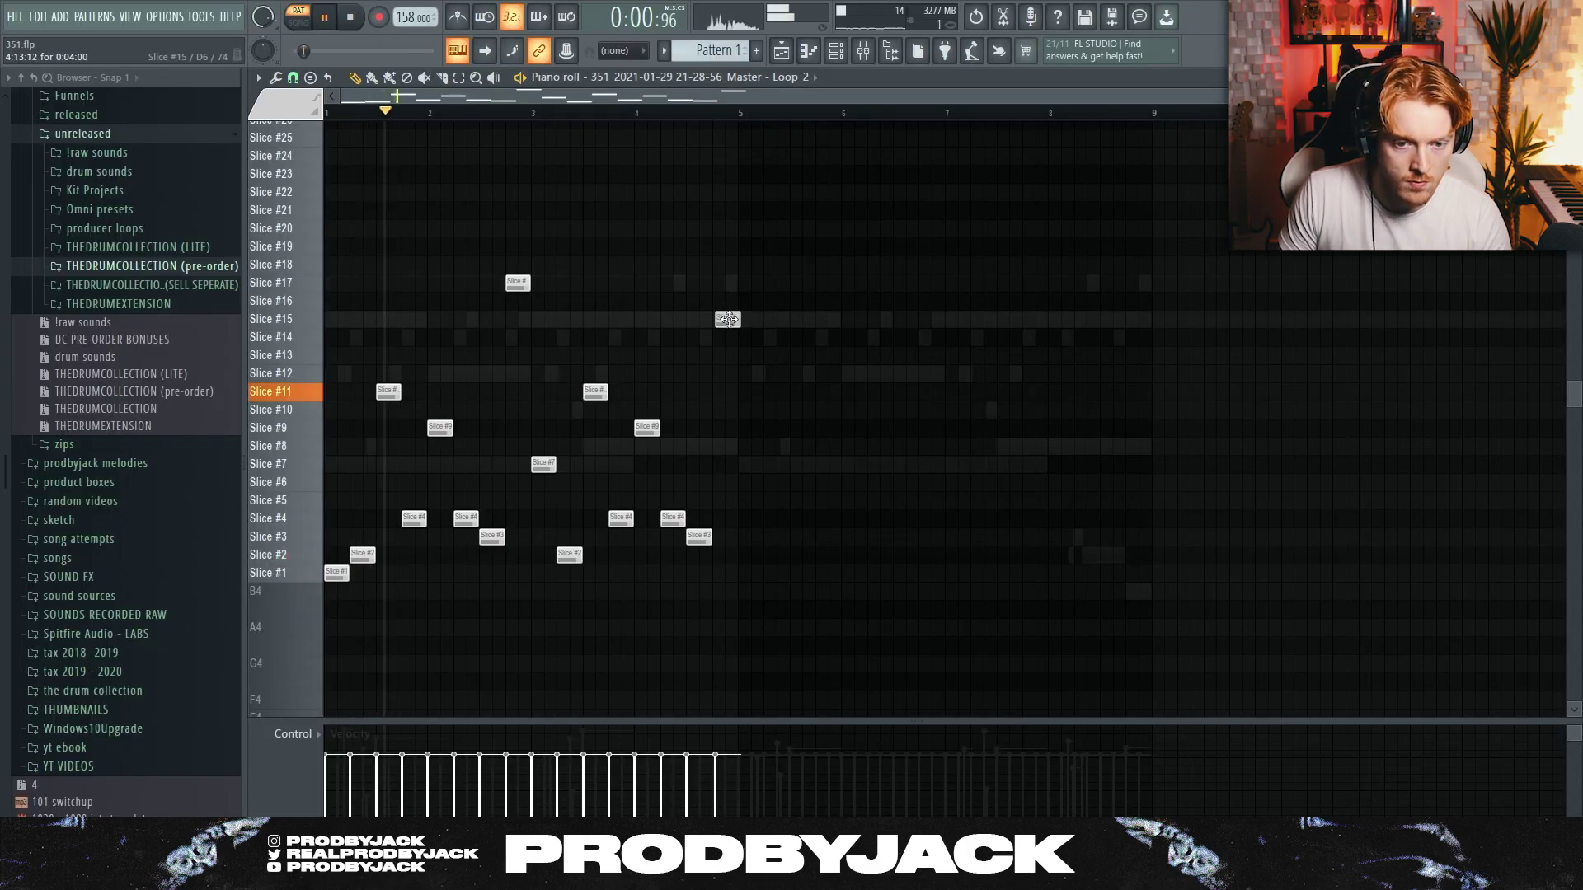
pyautogui.scroll(2, 575, 468)
pyautogui.moveTo(535, 464); pyautogui.dragTo(534, 407)
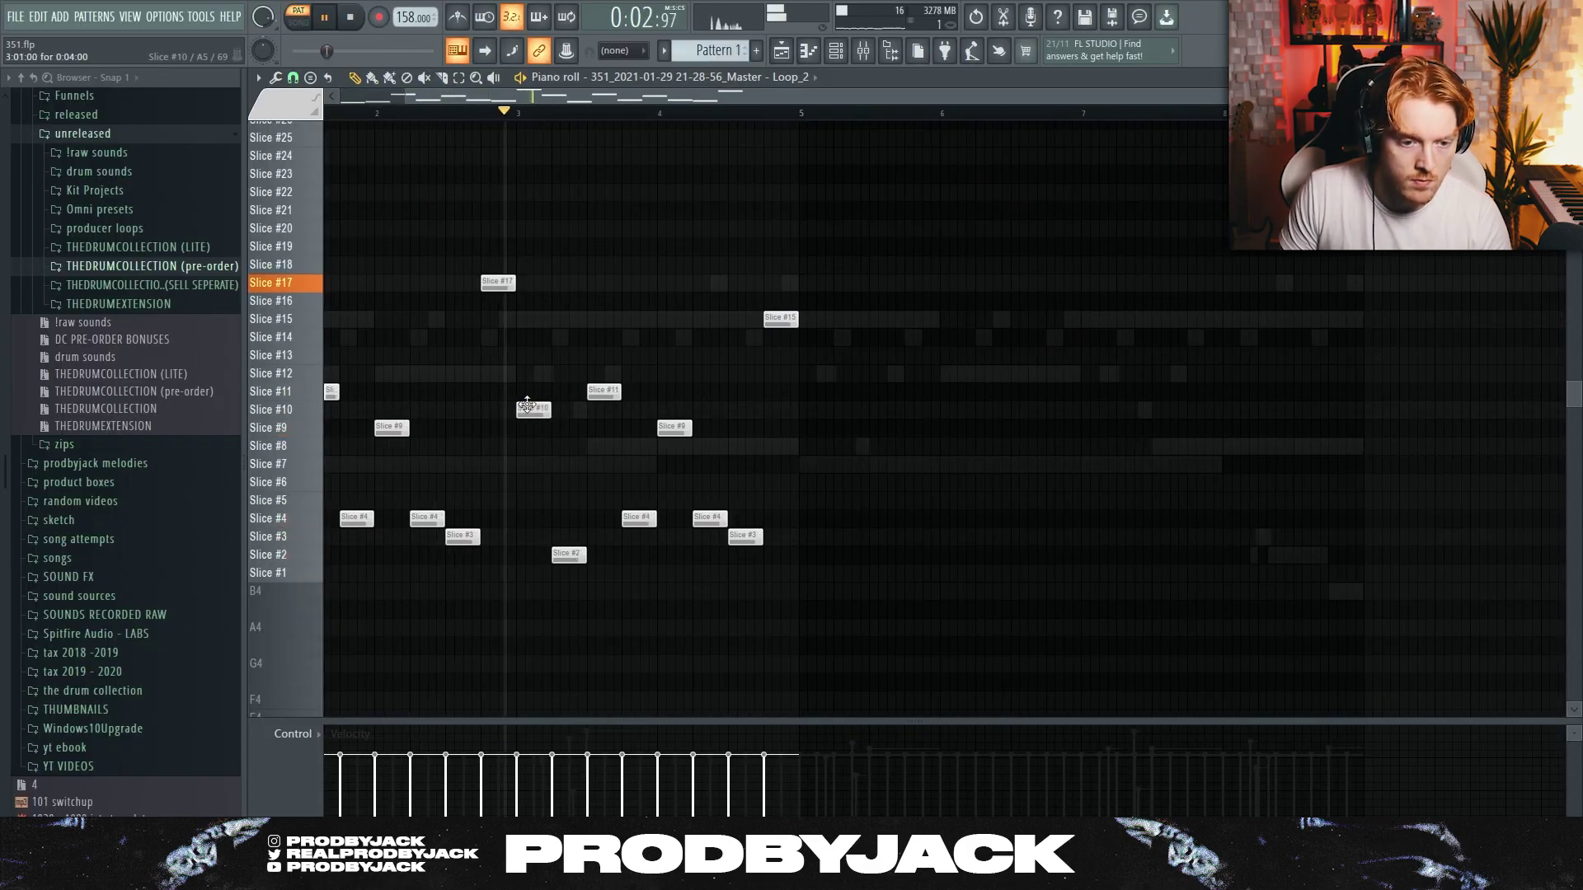
pyautogui.moveTo(488, 98); pyautogui.dragTo(422, 97)
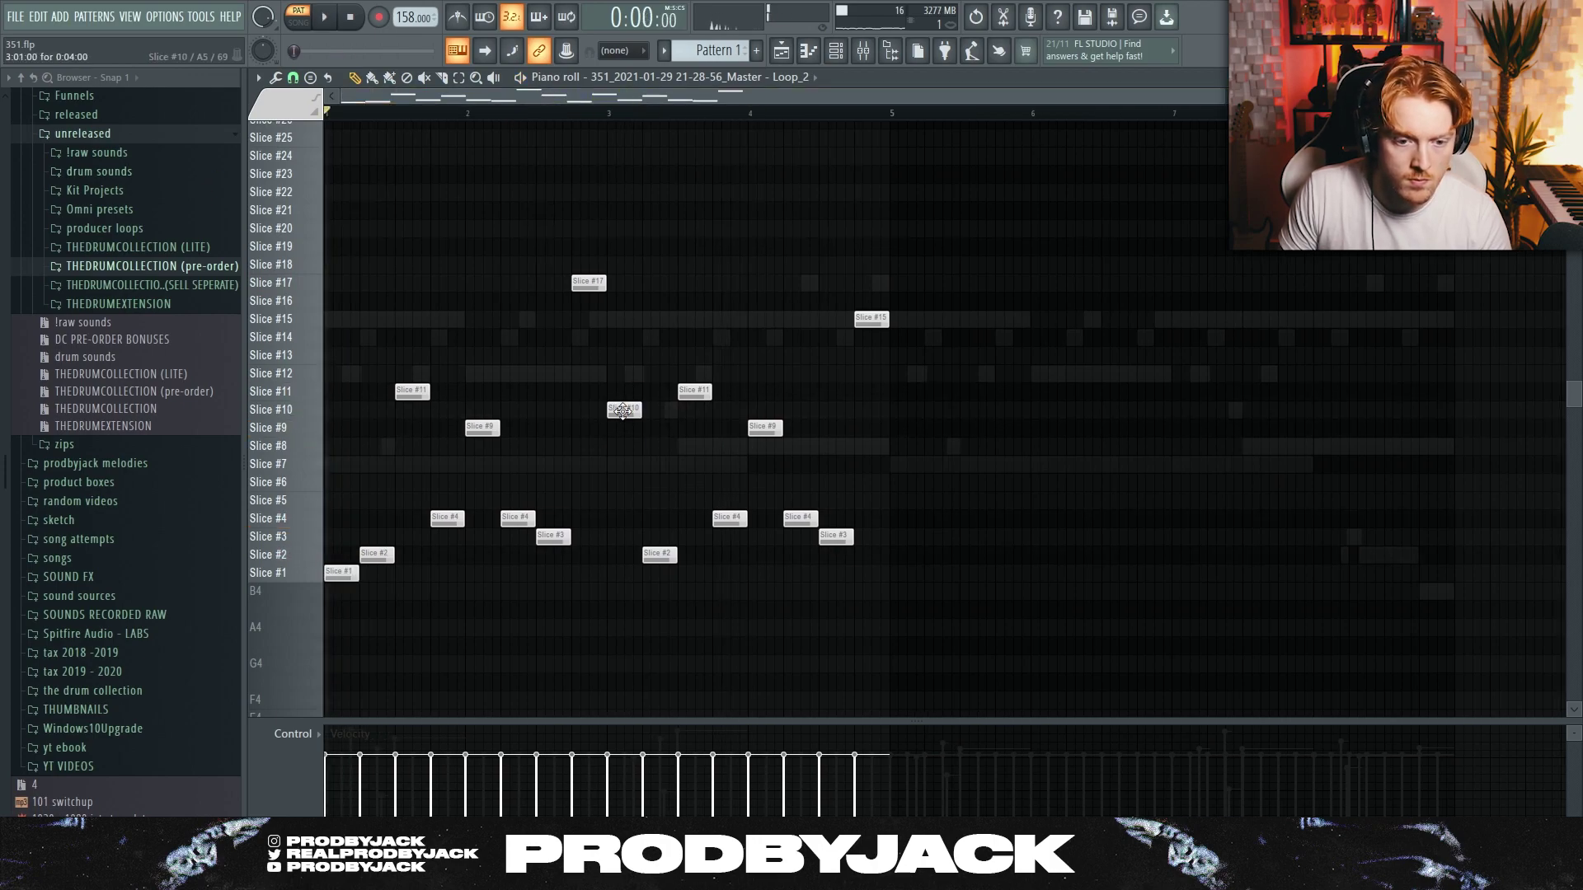
pyautogui.moveTo(625, 410); pyautogui.dragTo(624, 355)
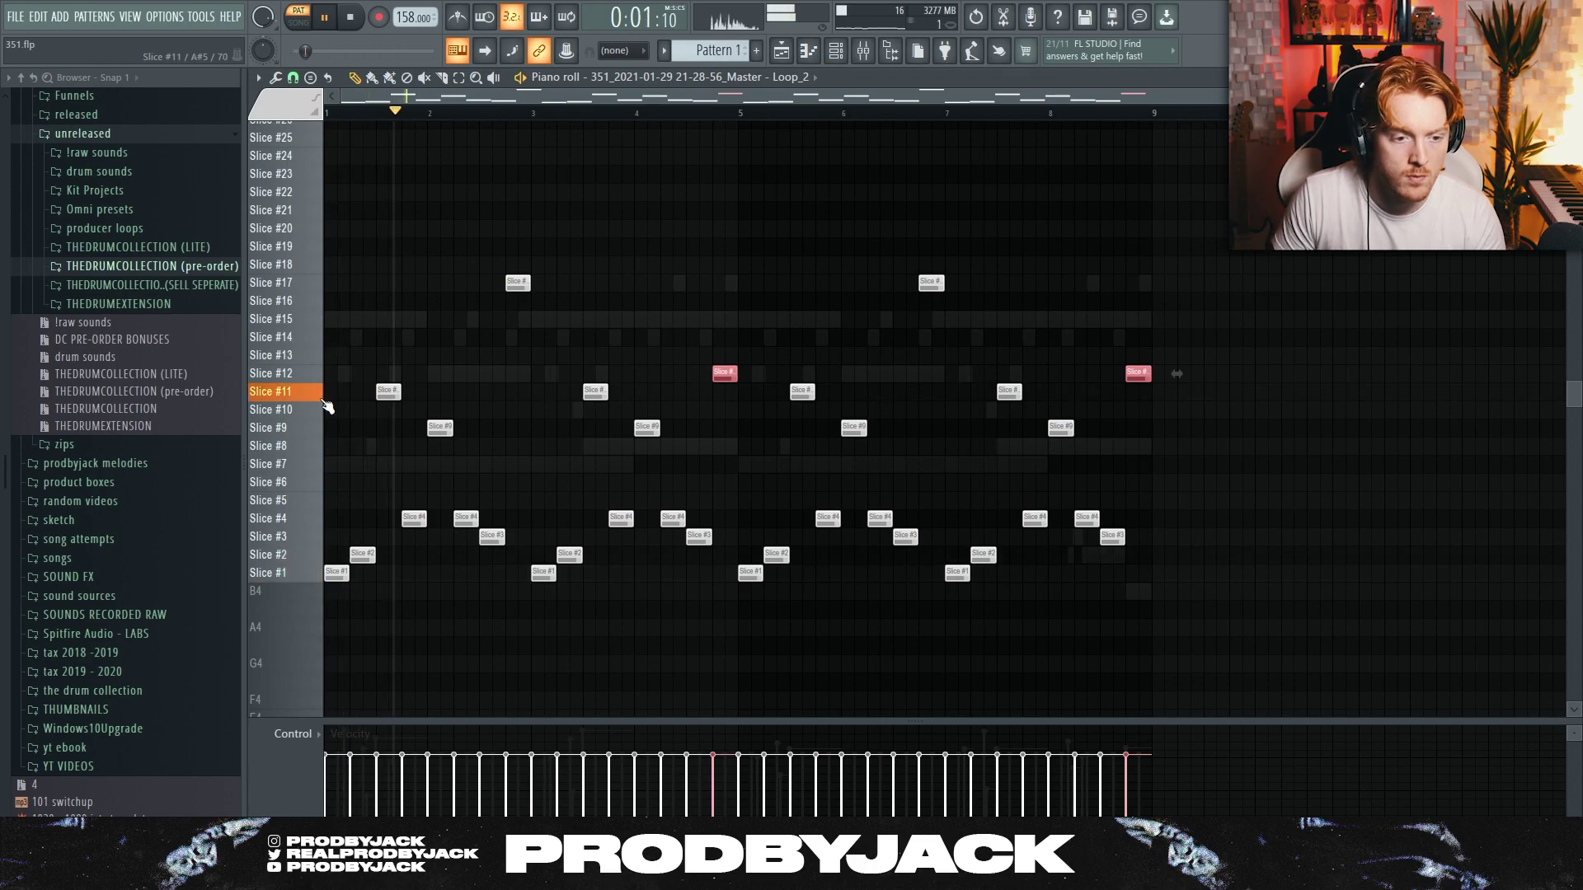
# Vary bar 7 of the chop pattern by opening it with Slices #9 and #10 and moving its last note to Slice #19
pyautogui.keyDown('ctrl'); pyautogui.click(588, 459); pyautogui.keyUp('ctrl')
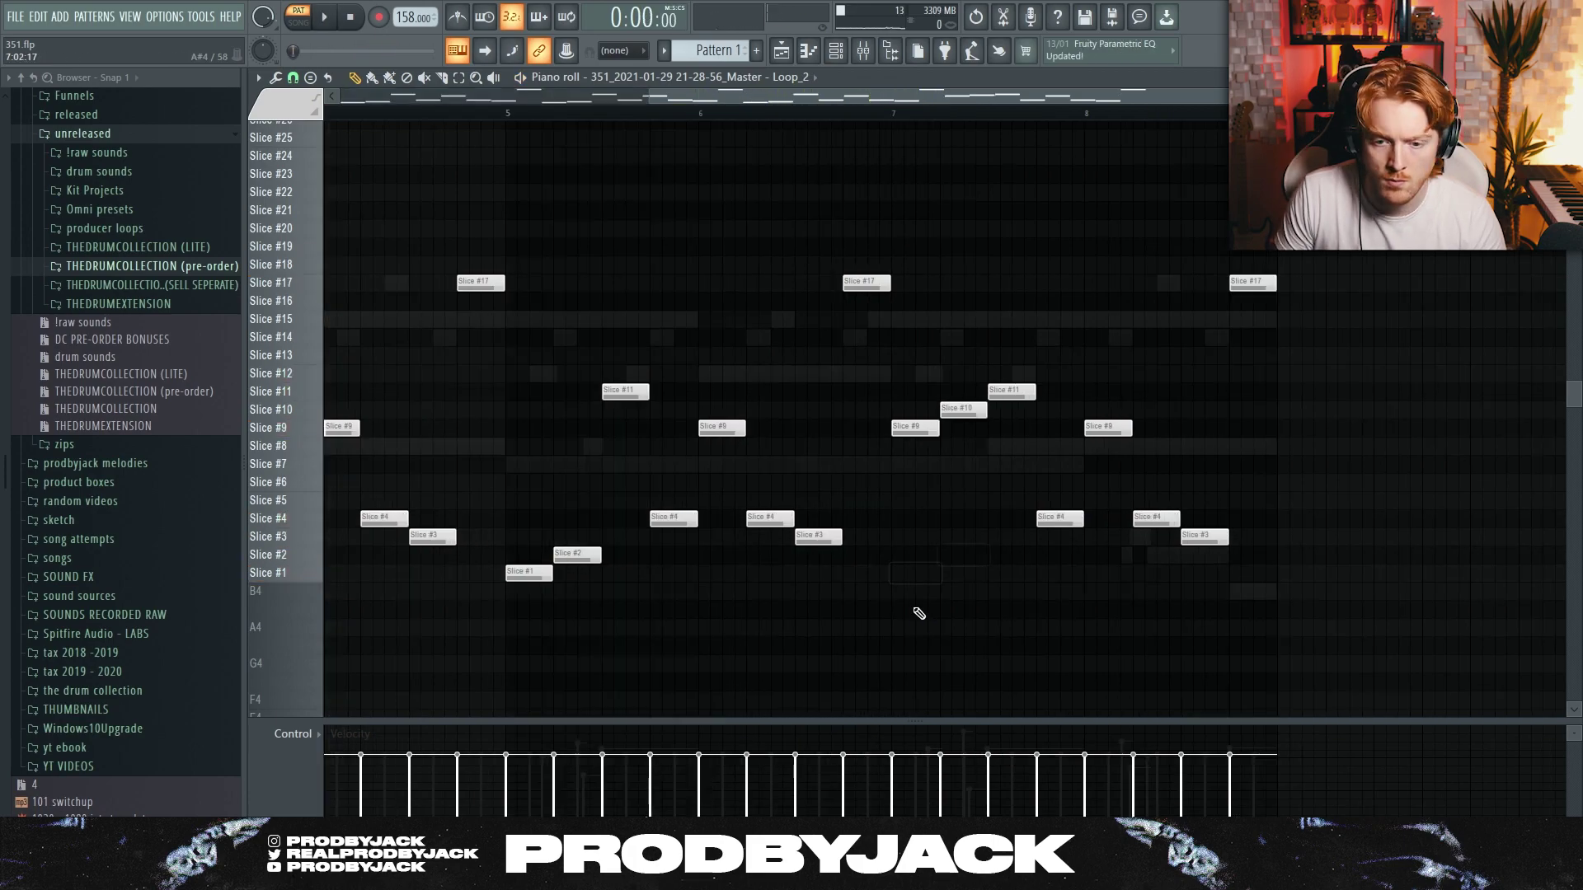
pyautogui.press('space')
pyautogui.scroll(-3, 989, 478)
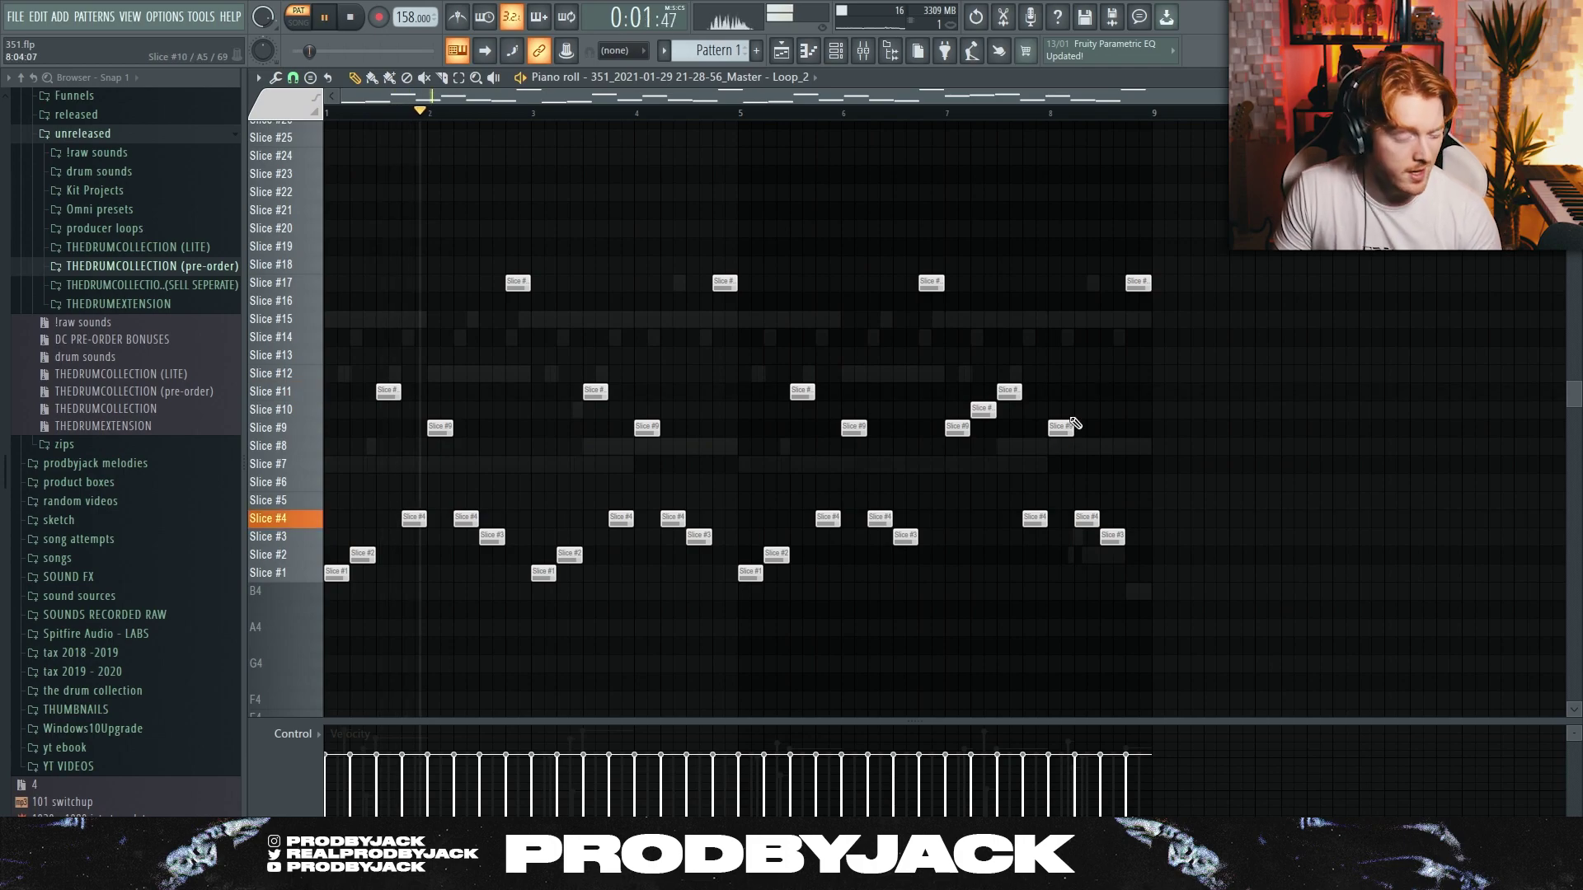
pyautogui.scroll(2, 1064, 425)
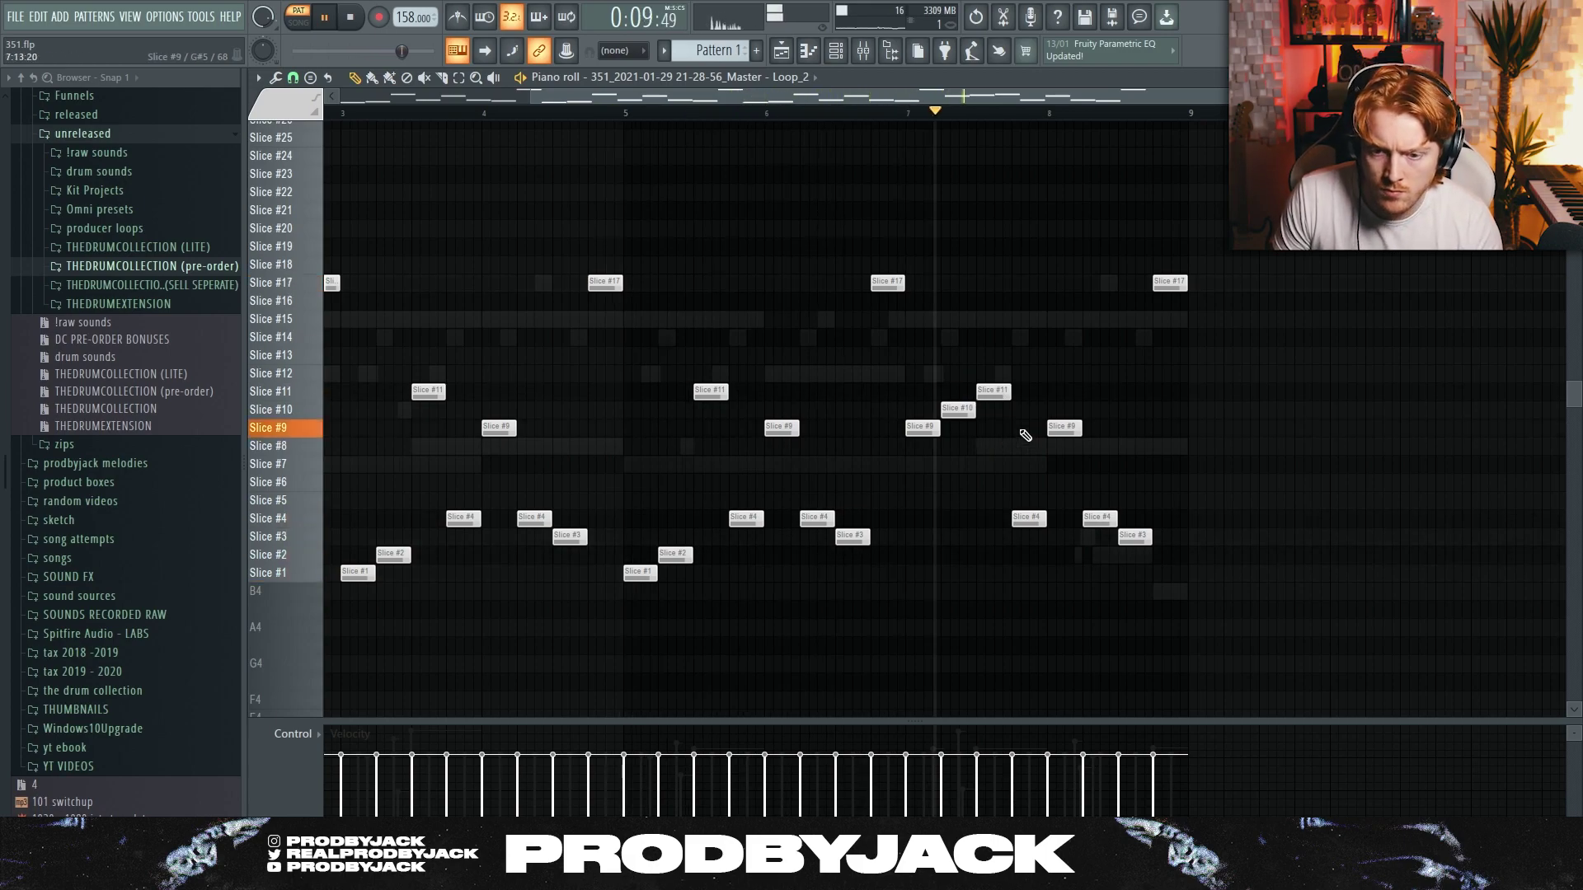
pyautogui.moveTo(1029, 518); pyautogui.dragTo(1028, 248)
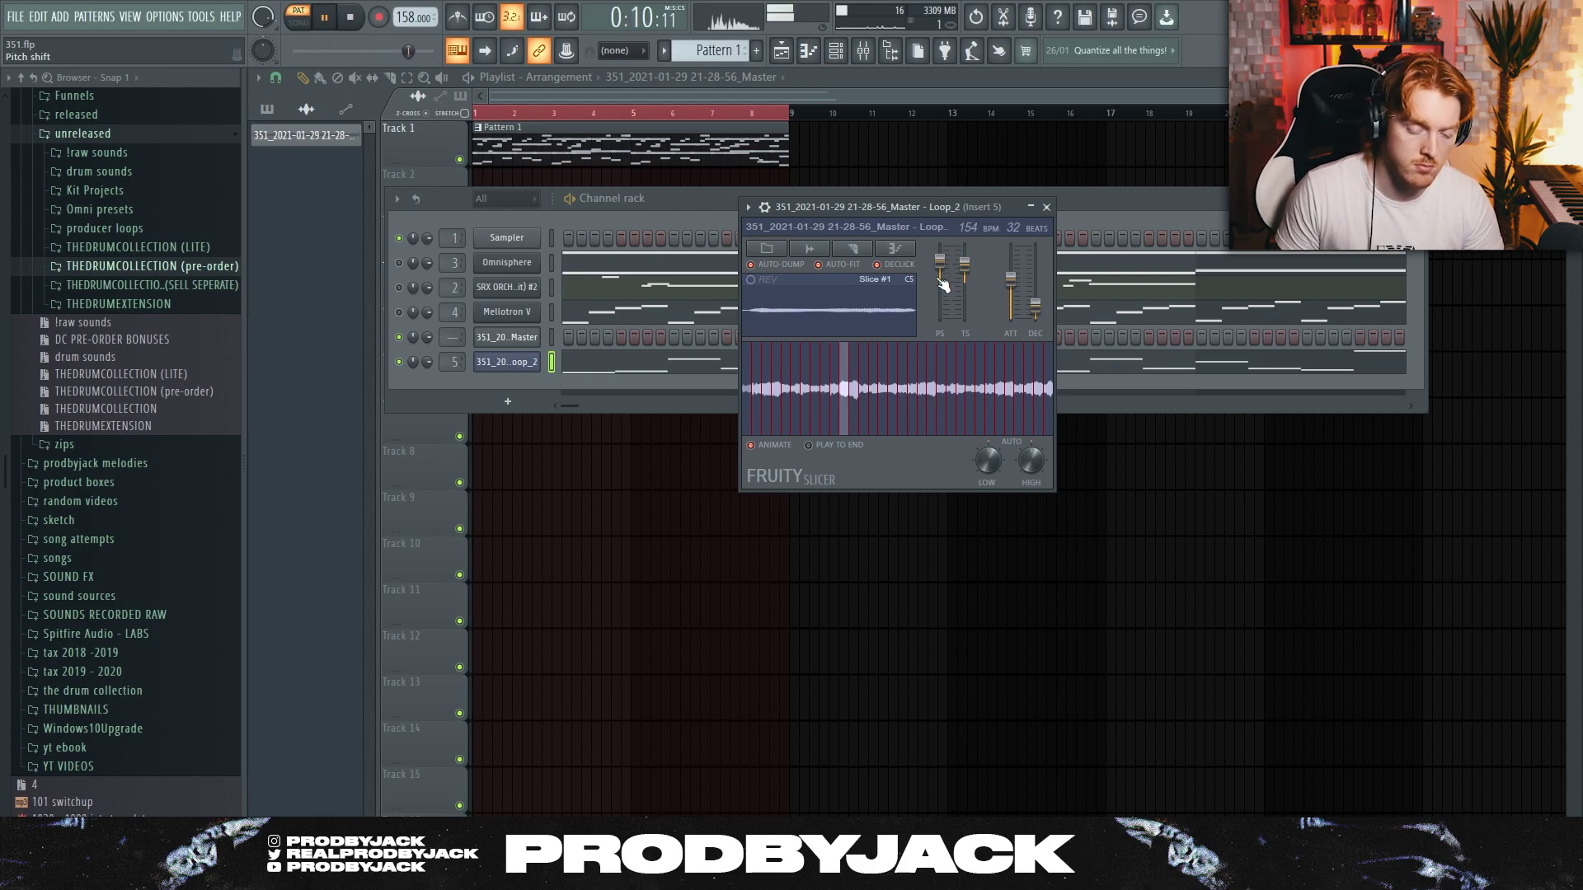
# Lower the sliced loop's volume on mixer insert 5 to 1.1 dB and open the options of its first effect slot
pyautogui.press('F9')
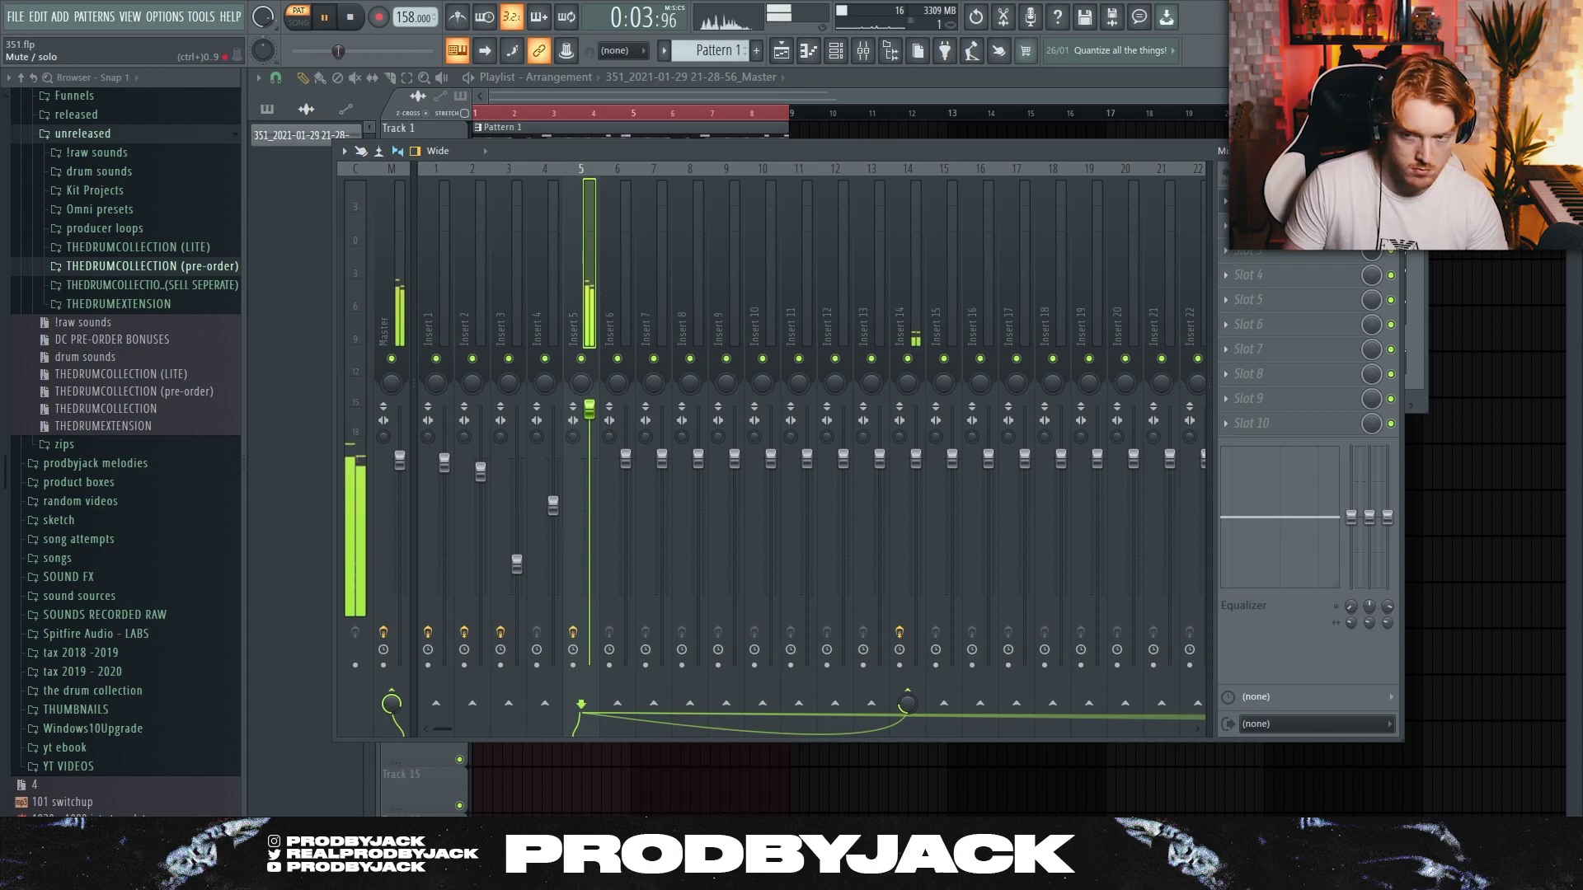
pyautogui.press('F6')
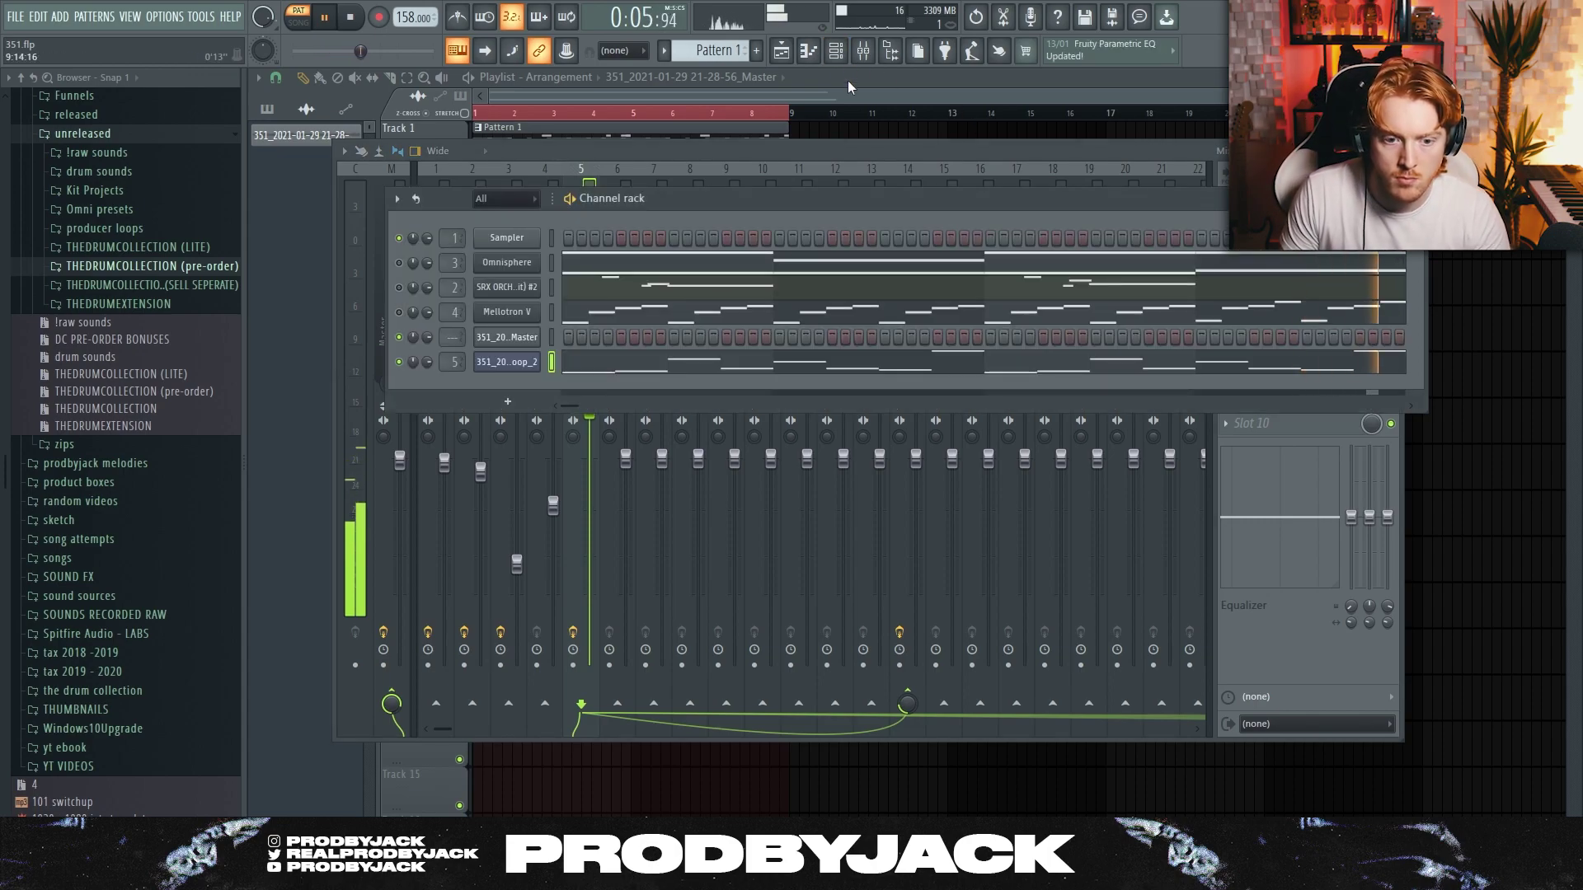
pyautogui.moveTo(600, 426); pyautogui.dragTo(599, 451)
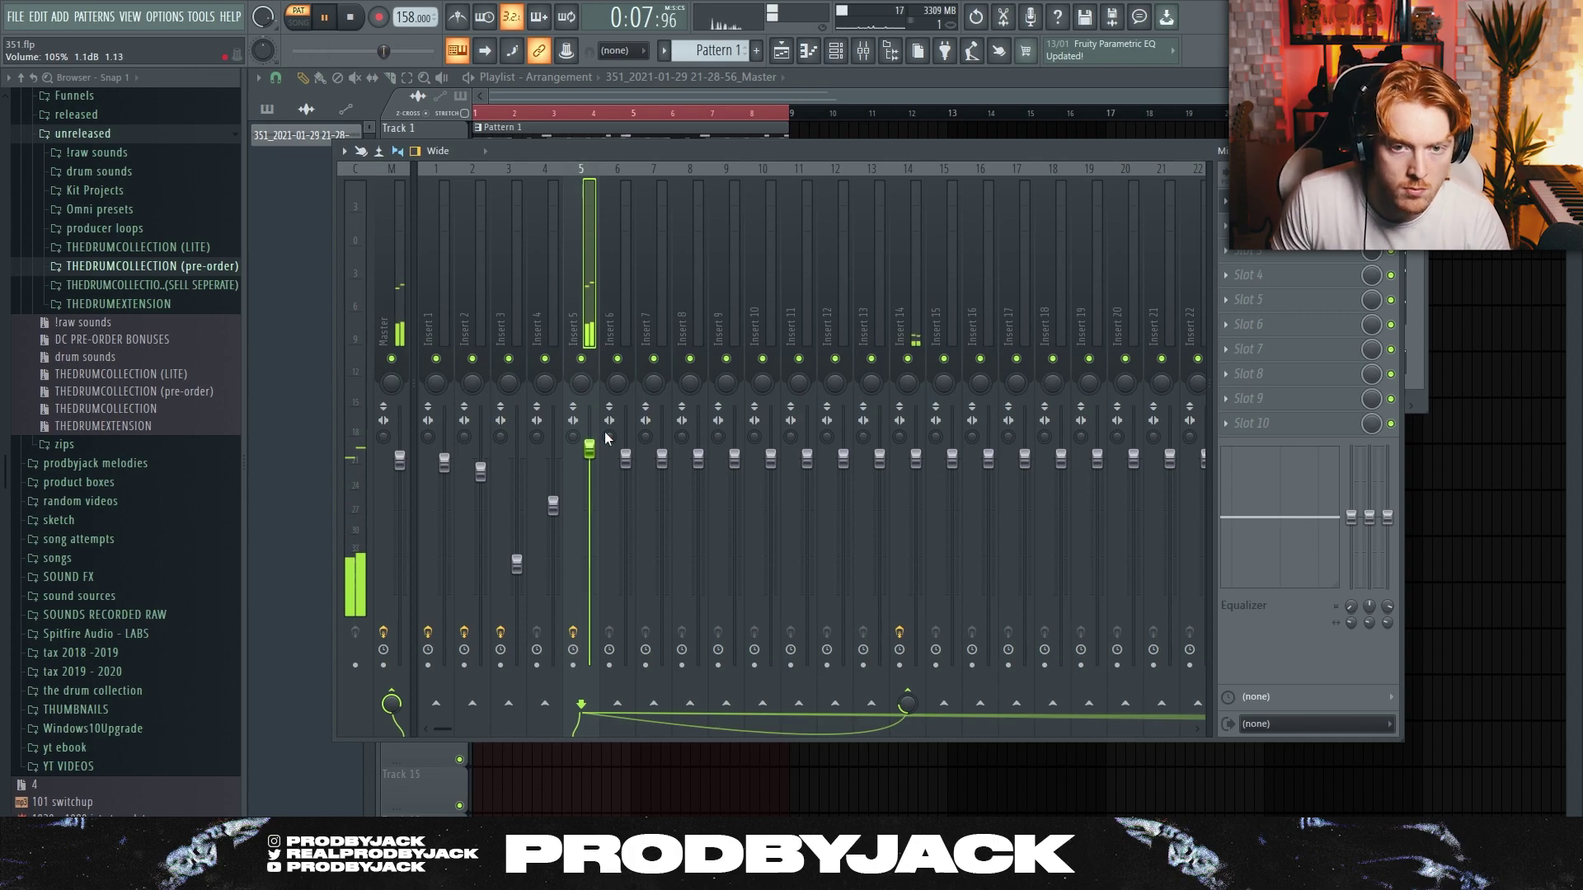
pyautogui.click(1226, 226)
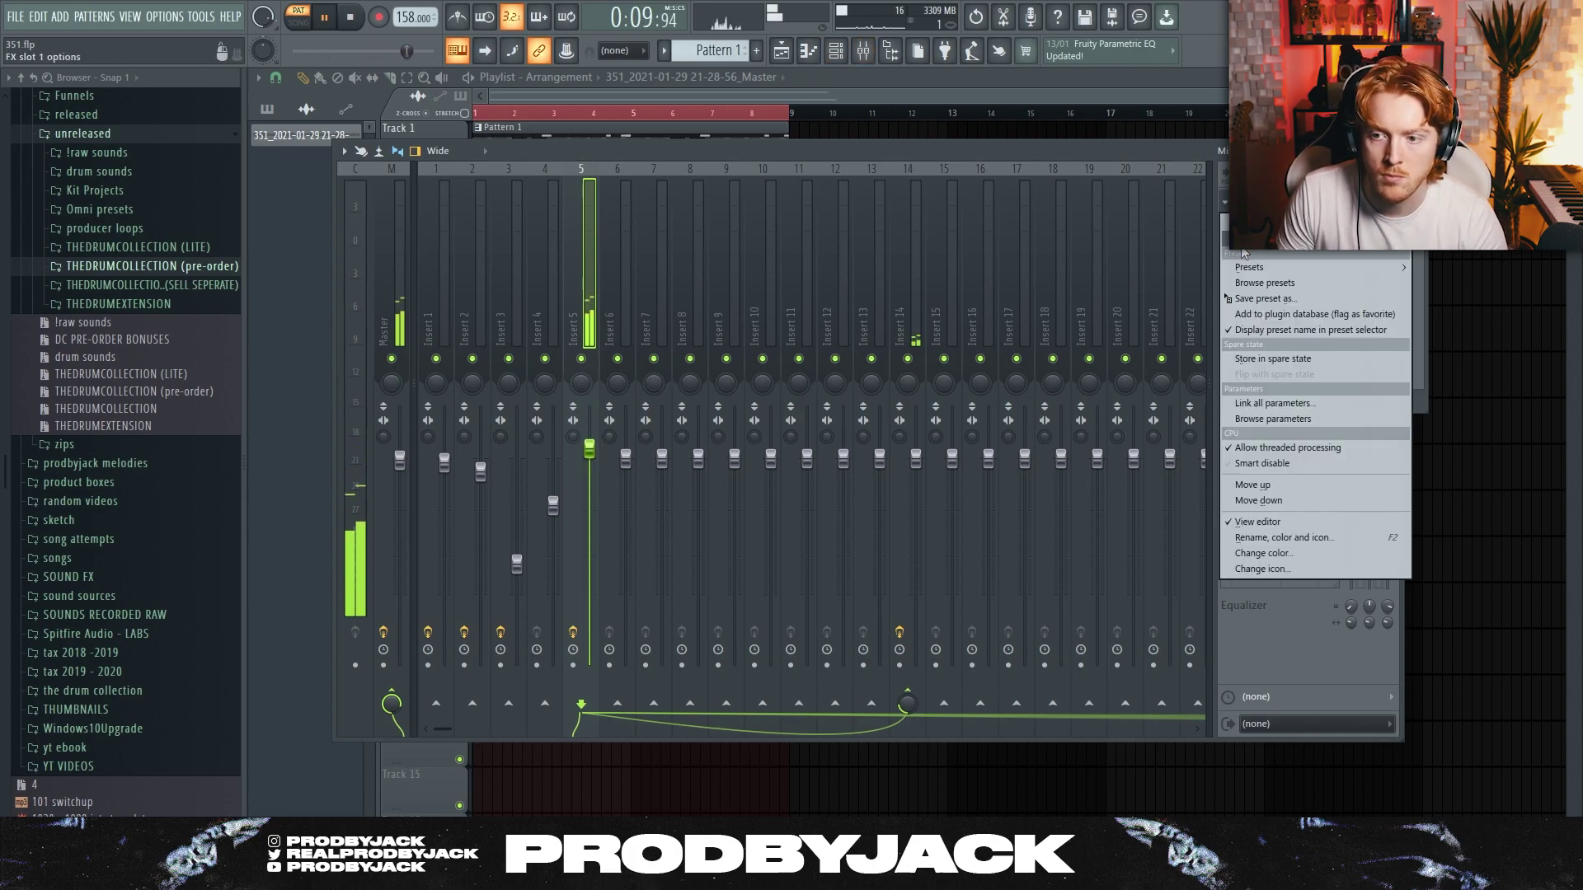
pyautogui.click(1261, 234)
pyautogui.click(858, 51)
pyautogui.press('F6')
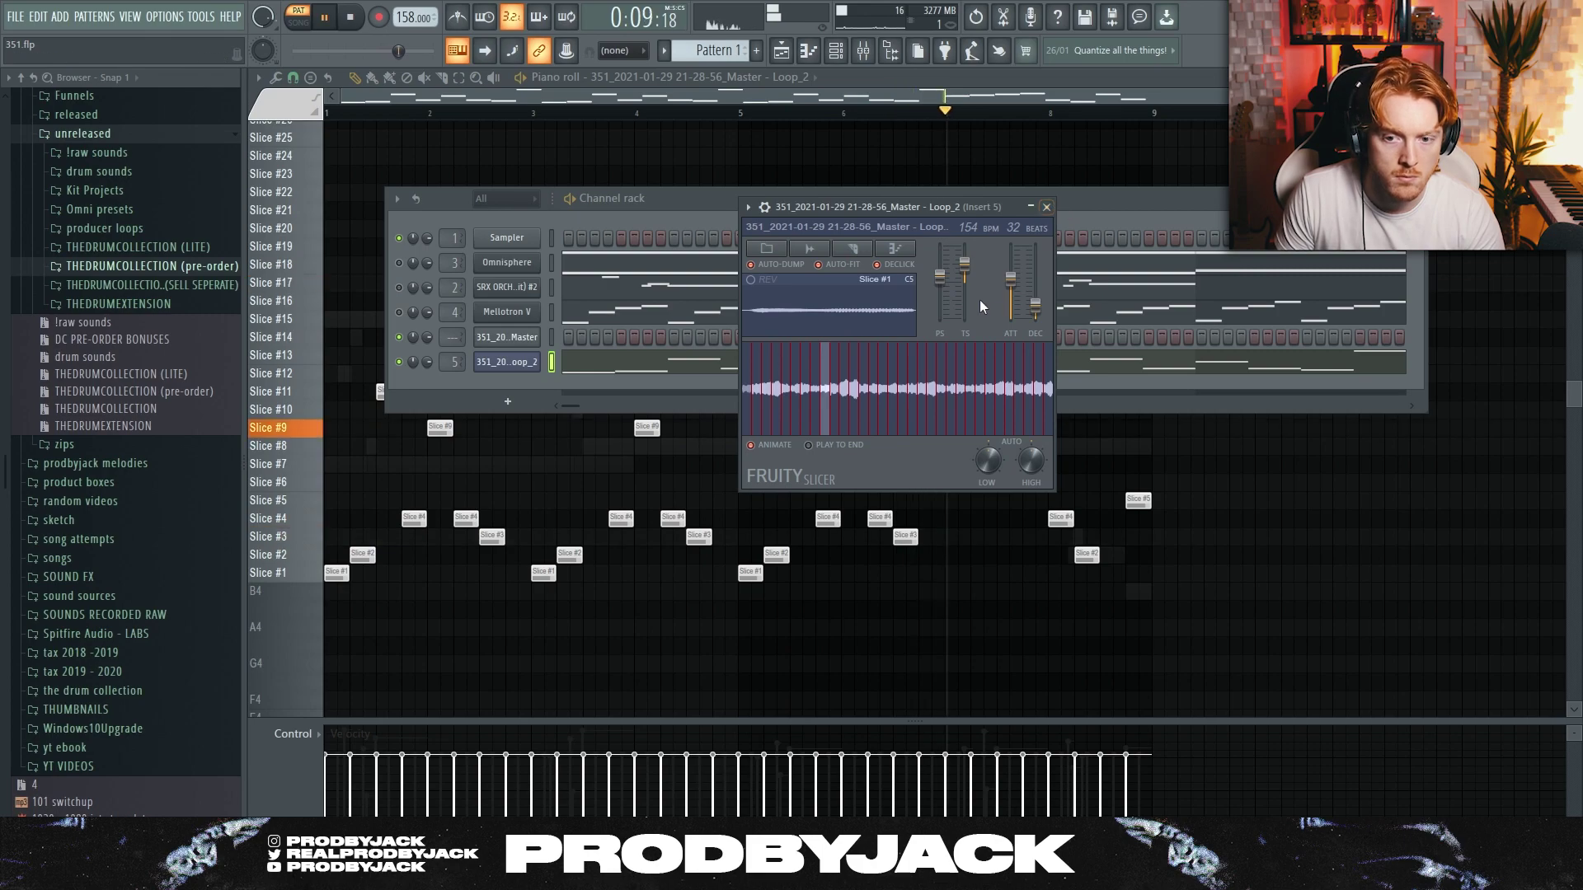
# Extend the Clean 808 (trap) bassline with a short G#5 note late in bar 3 and short A5 notes early in bar 4
pyautogui.press('F7')
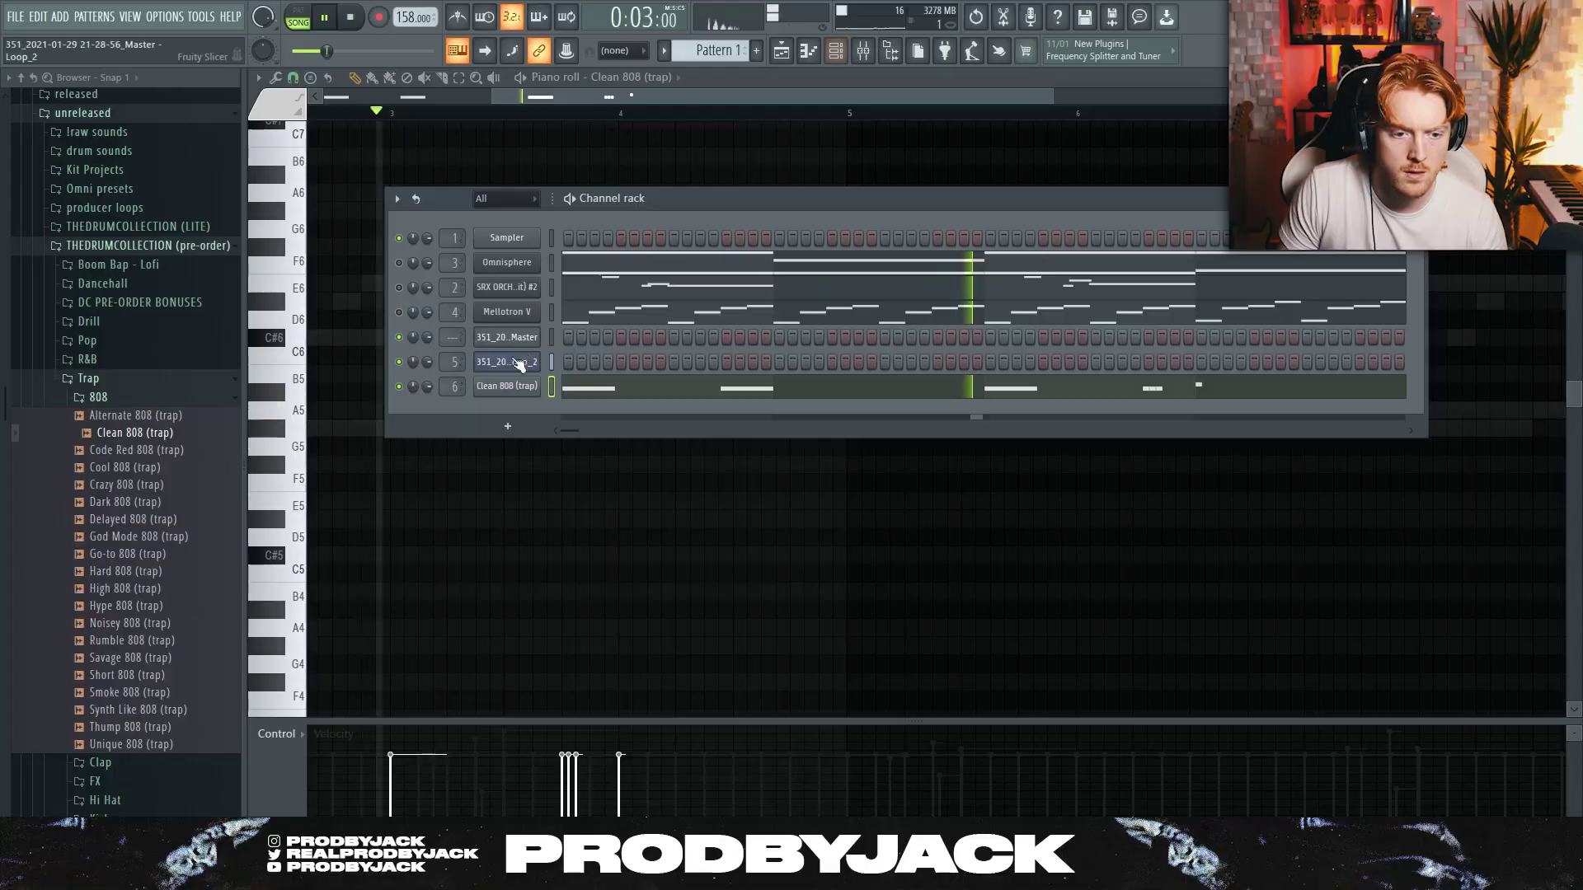
pyautogui.click(515, 386)
pyautogui.click(772, 465)
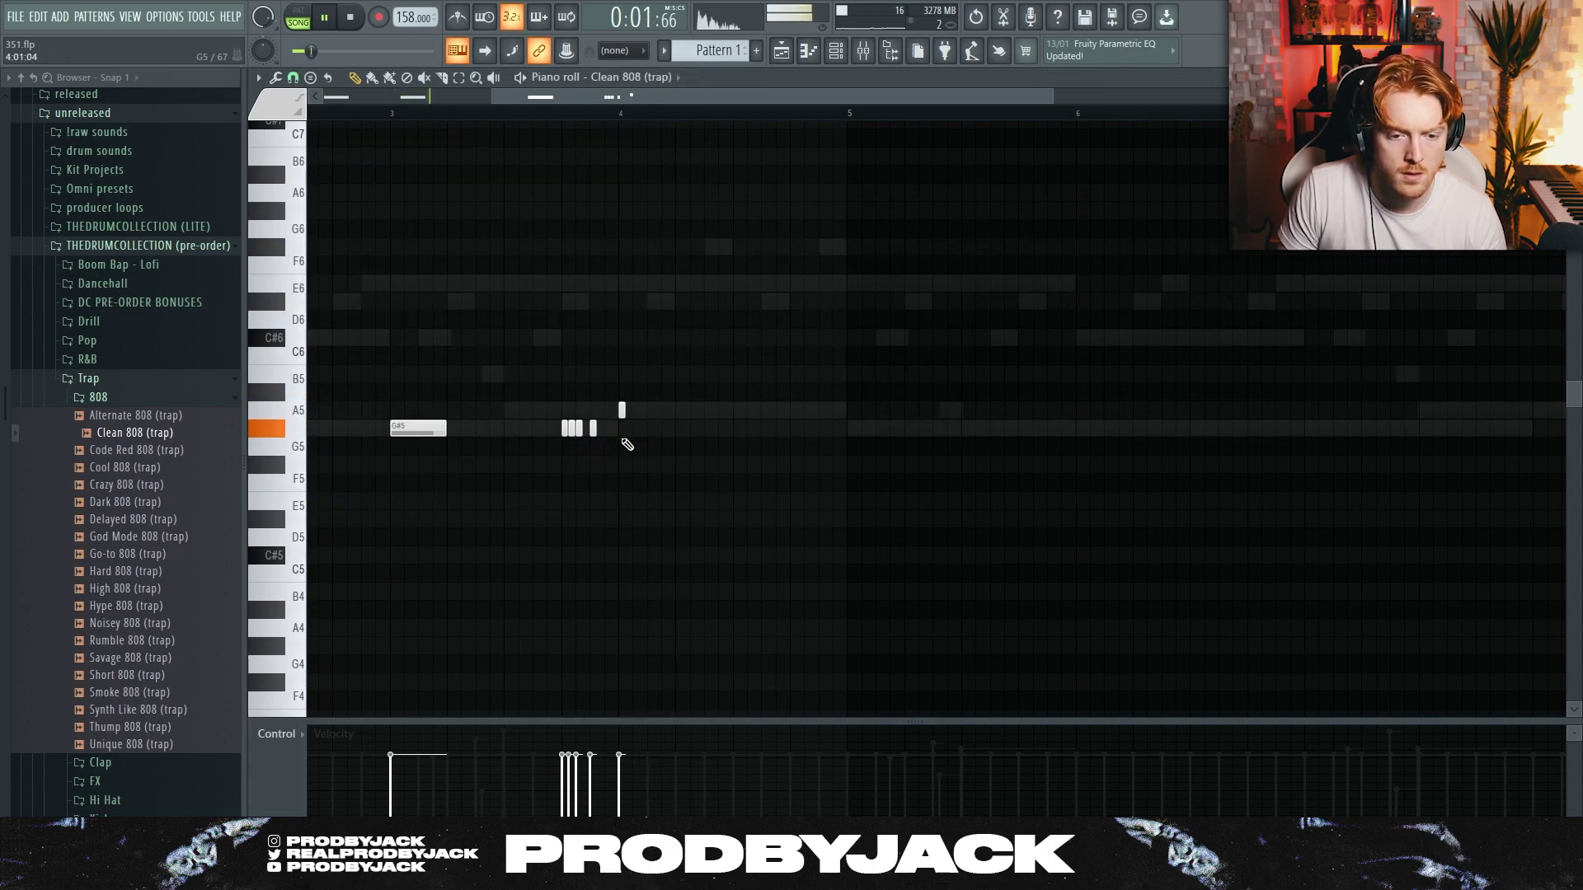
pyautogui.click(651, 414)
pyautogui.scroll(-3, 652, 433)
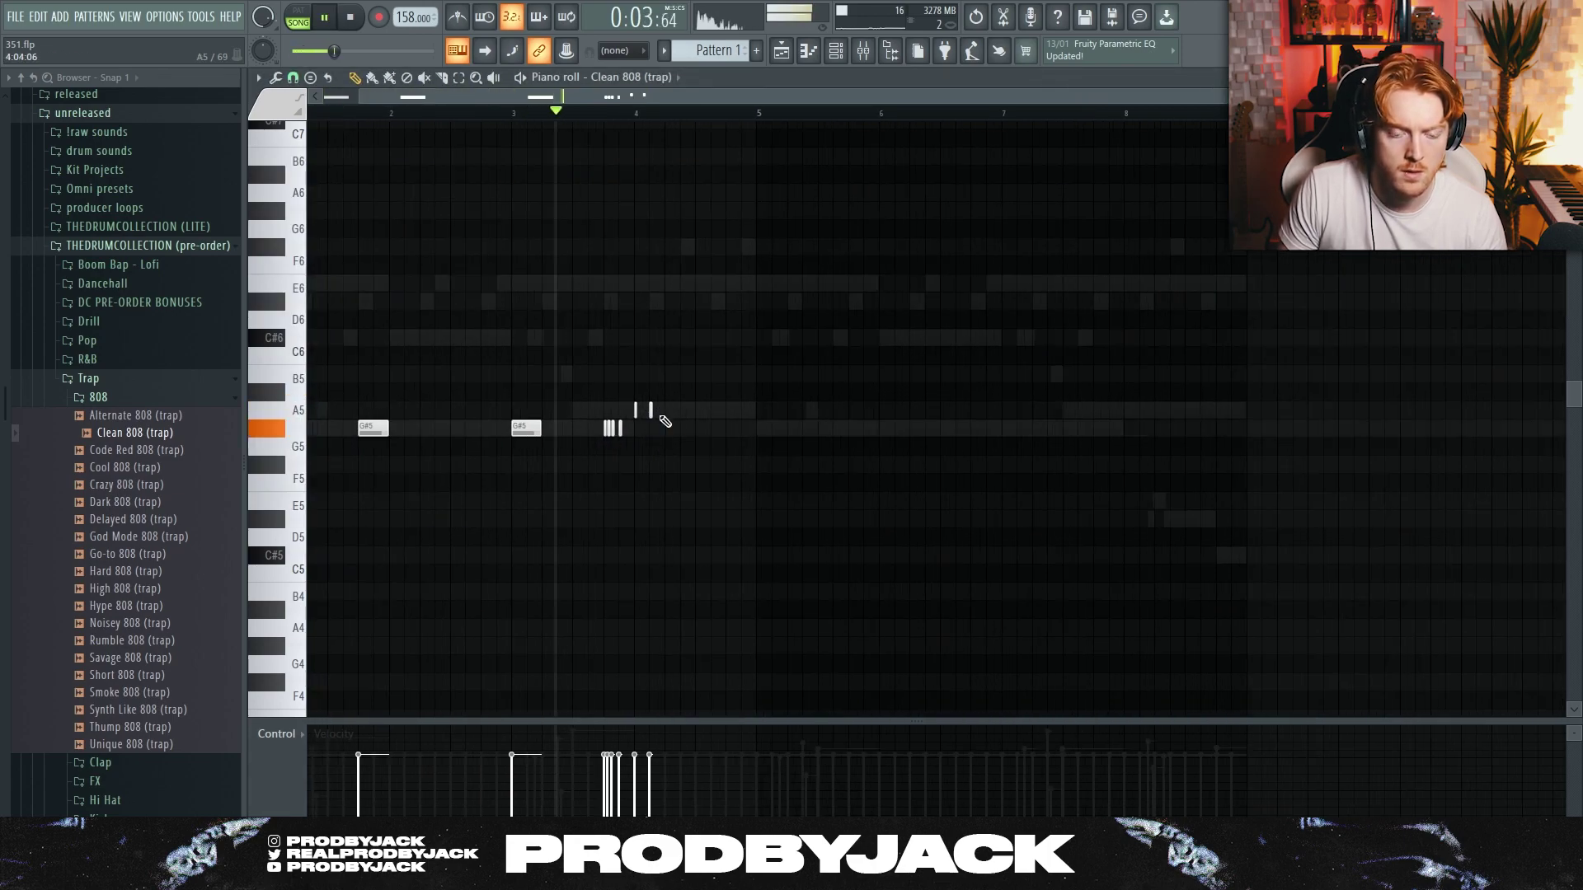
# Duplicate the whole four-bar Clean 808 (trap) bassline into bars 5 to 8
pyautogui.press('space')
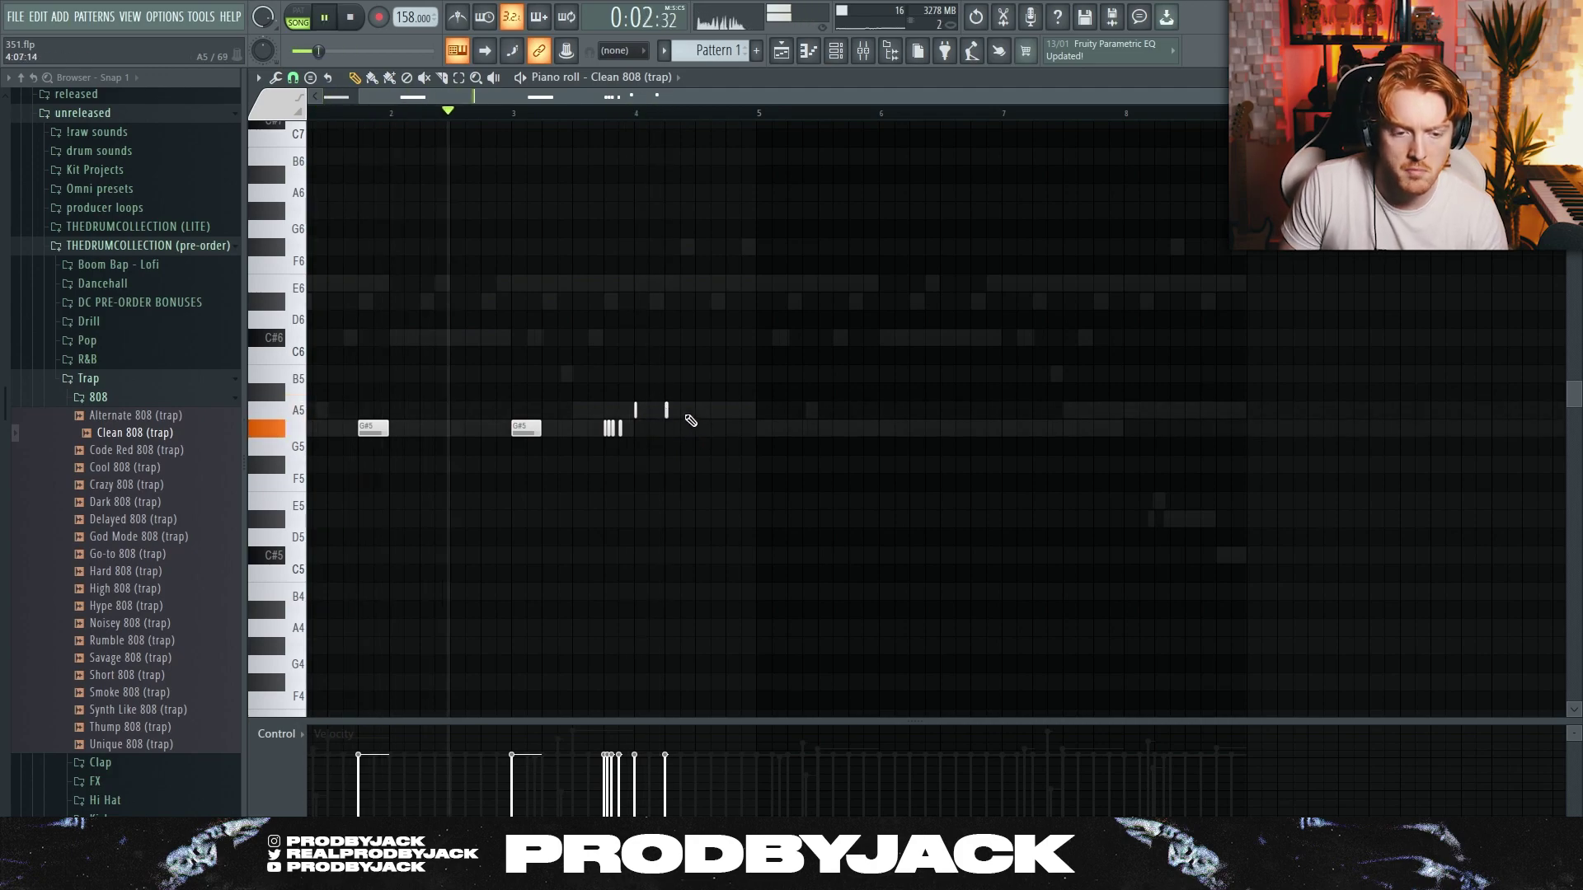
pyautogui.hotkey('ctrl', 'a')
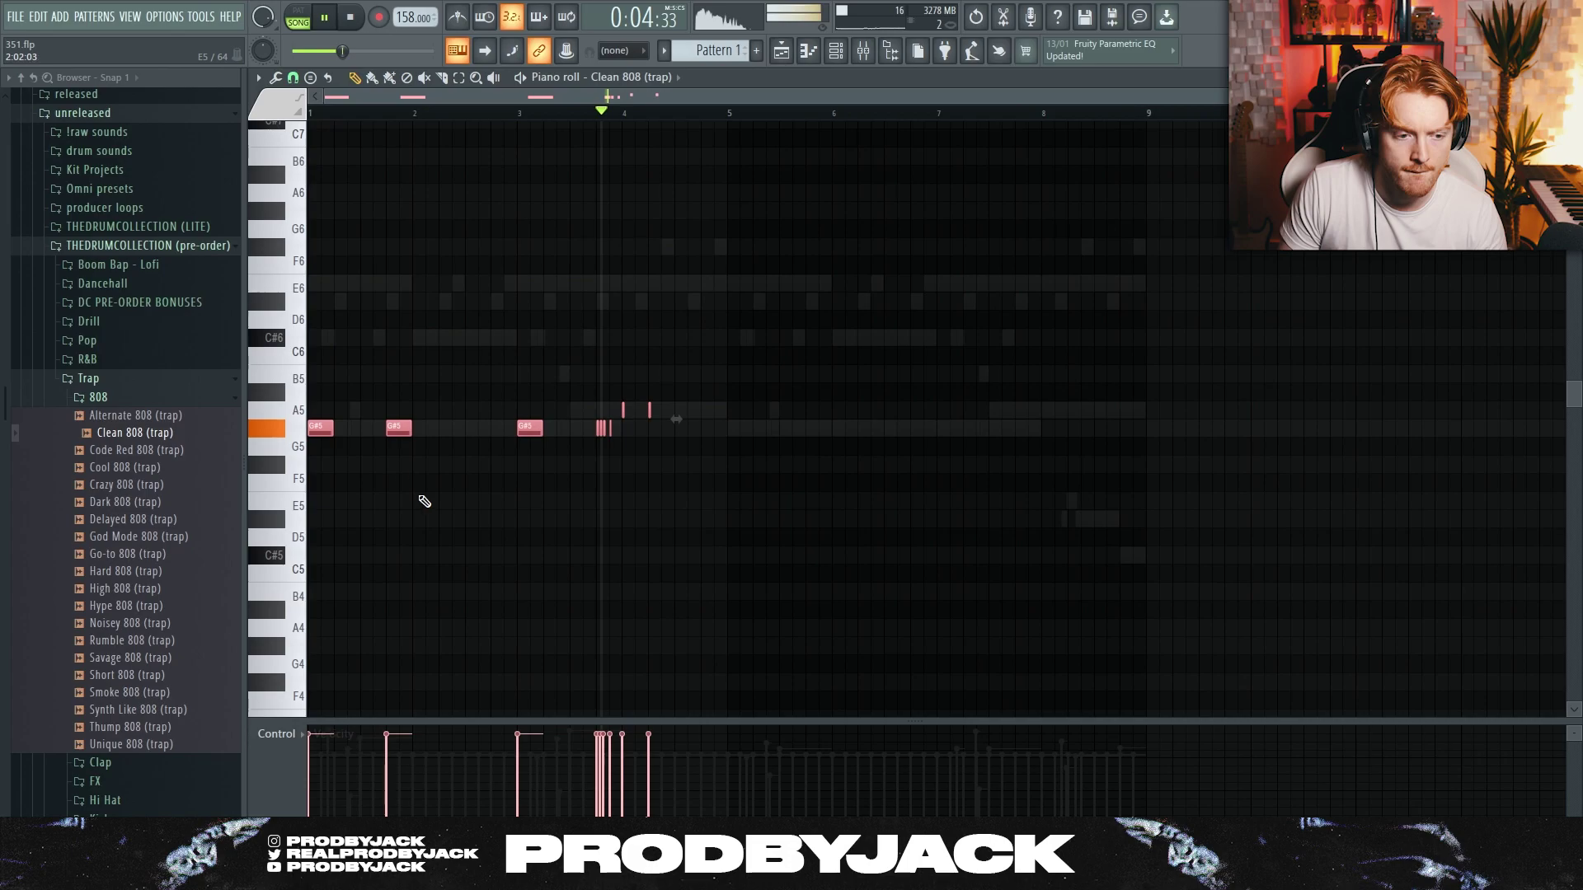
pyautogui.hotkey('ctrl', 'd')
pyautogui.press('space')
pyautogui.scroll(2, 694, 426)
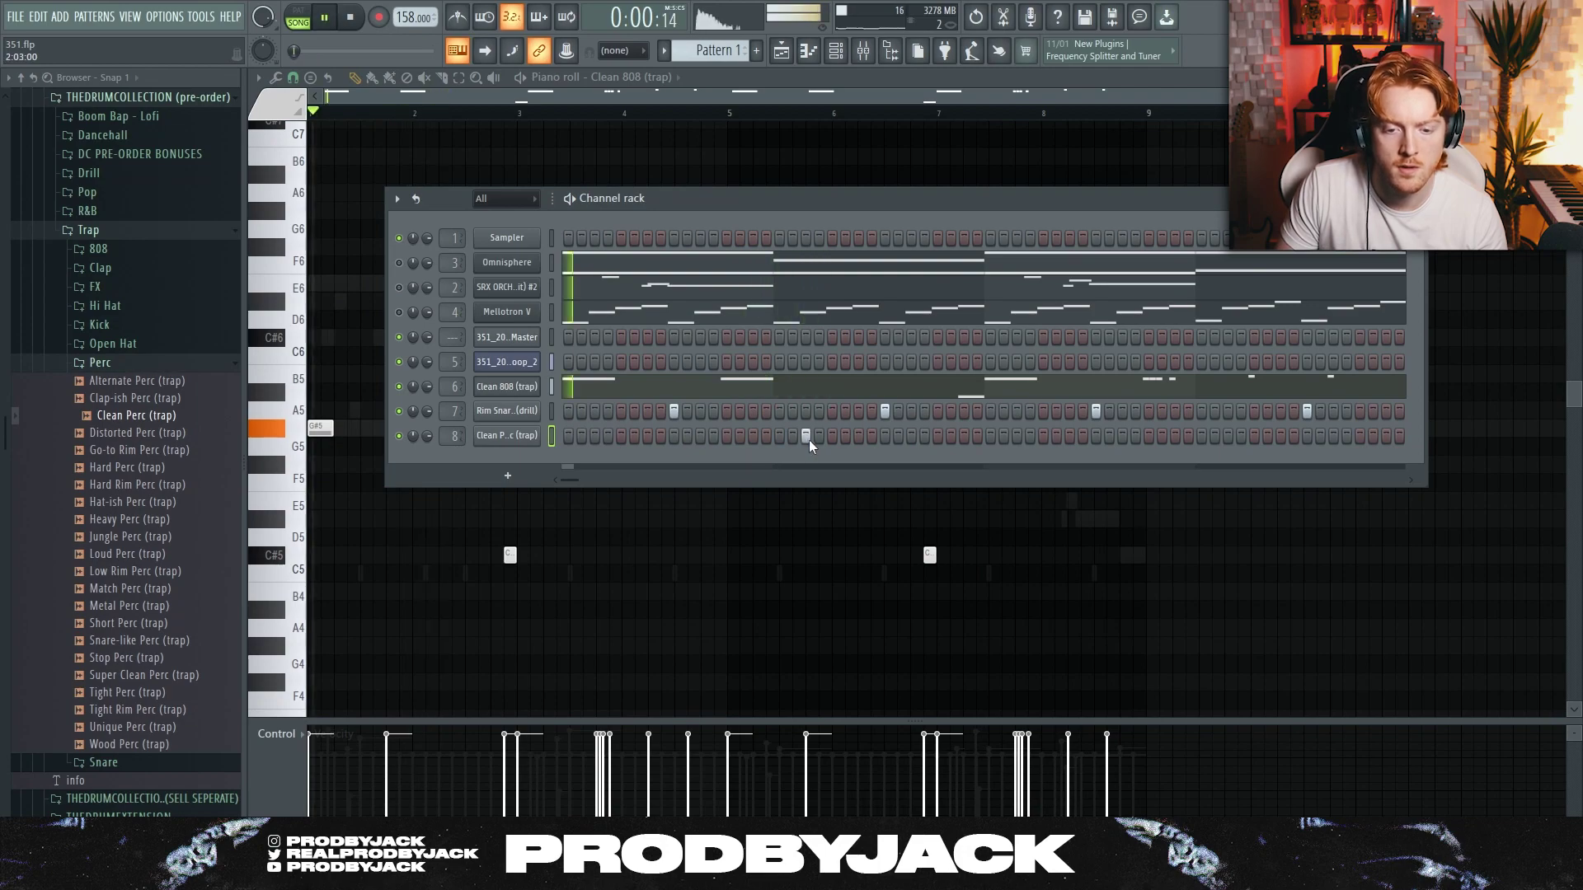
# Place Clean Perc (trap) hits on the third step of bars 2 and 4 and open them in the piano roll
pyautogui.click(806, 436)
pyautogui.click(753, 436)
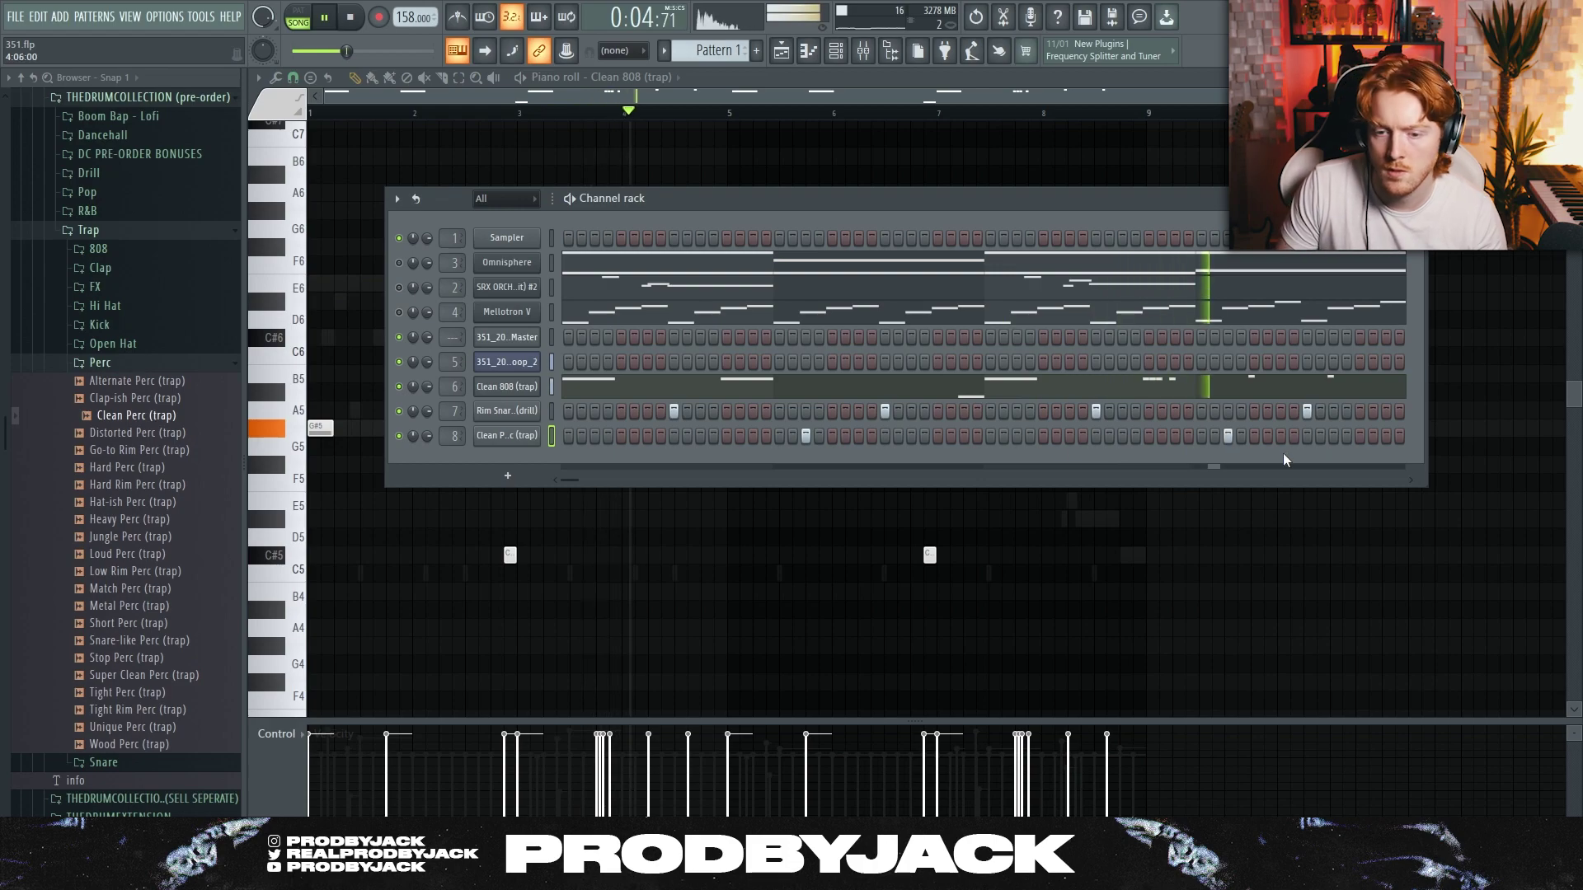
pyautogui.rightClick(511, 437)
pyautogui.click(571, 437)
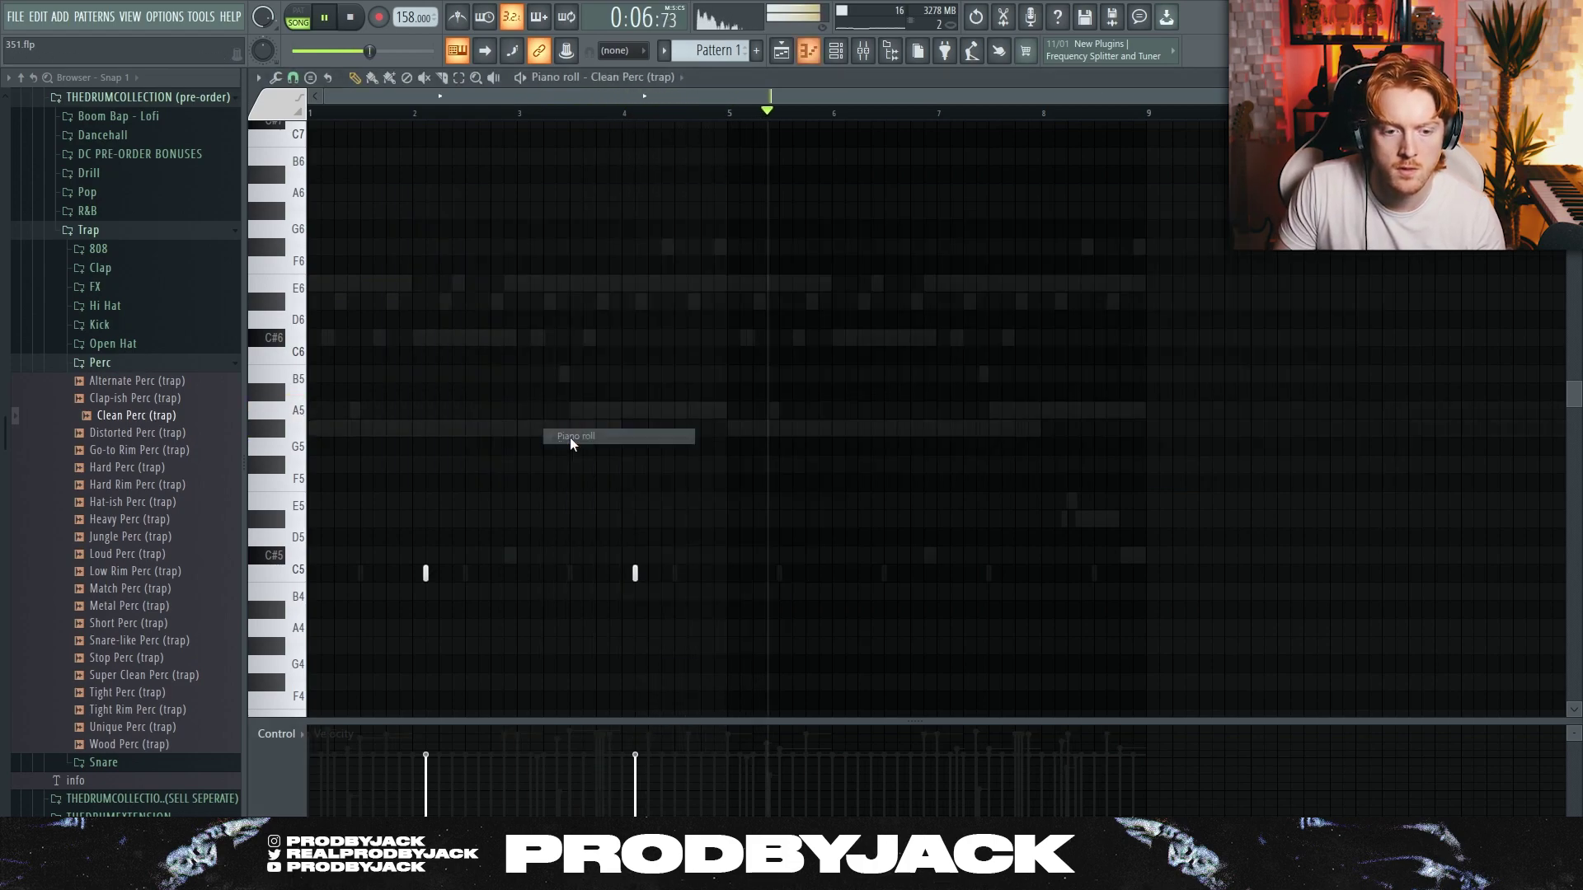
# Lengthen both Clean Perc (trap) notes to the end of their bars and copy the pair to bars 6 and 8
pyautogui.press('space')
pyautogui.moveTo(741, 475); pyautogui.dragTo(384, 599)
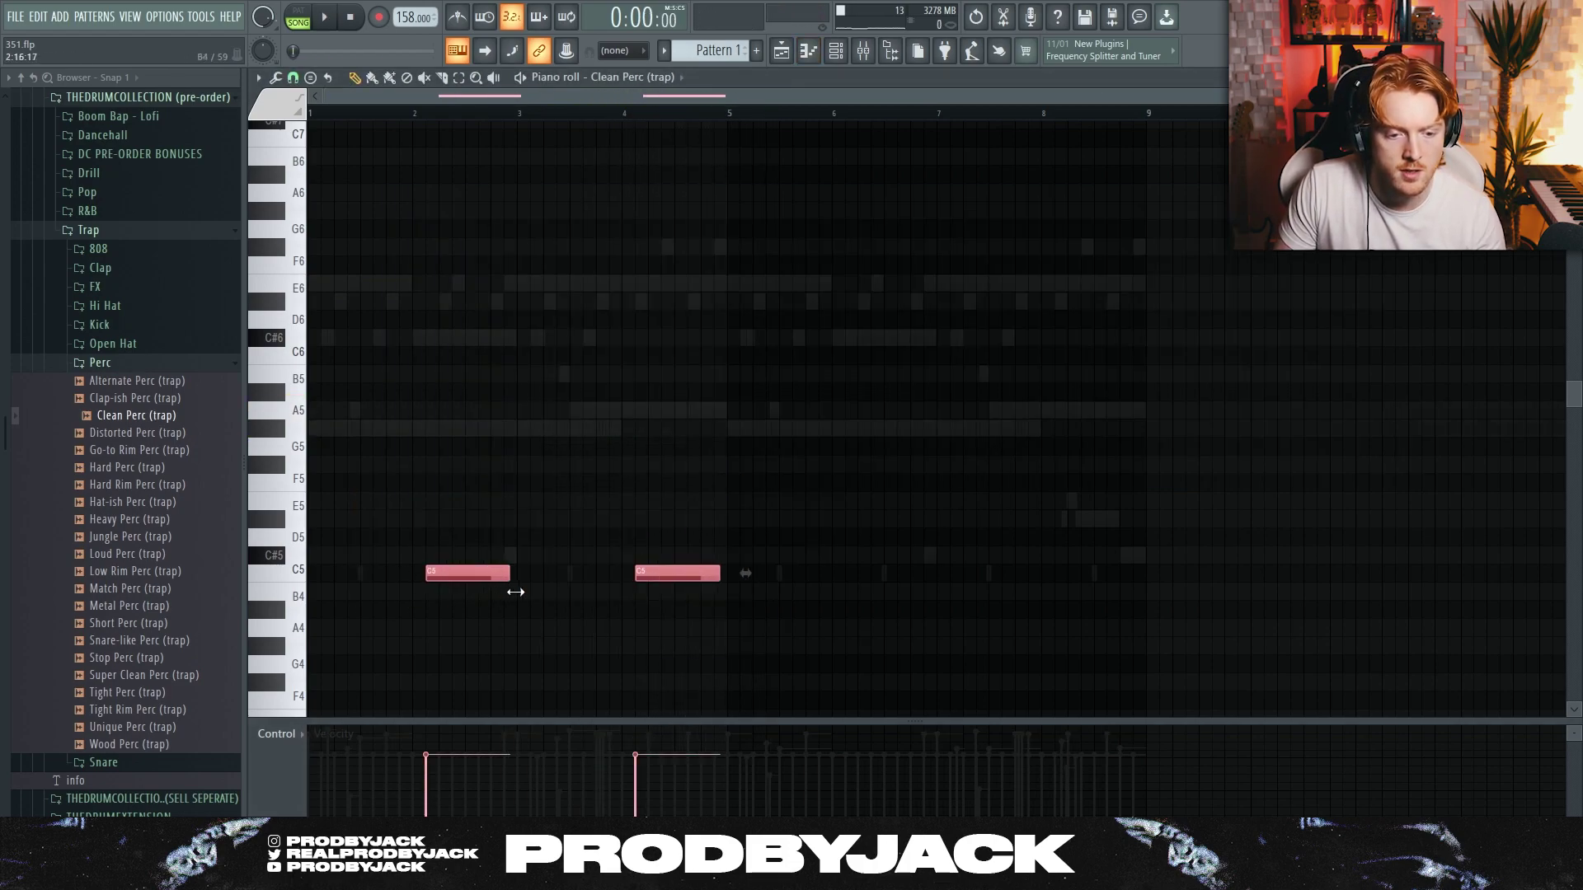
pyautogui.moveTo(493, 580); pyautogui.dragTo(911, 576)
pyautogui.press('space')
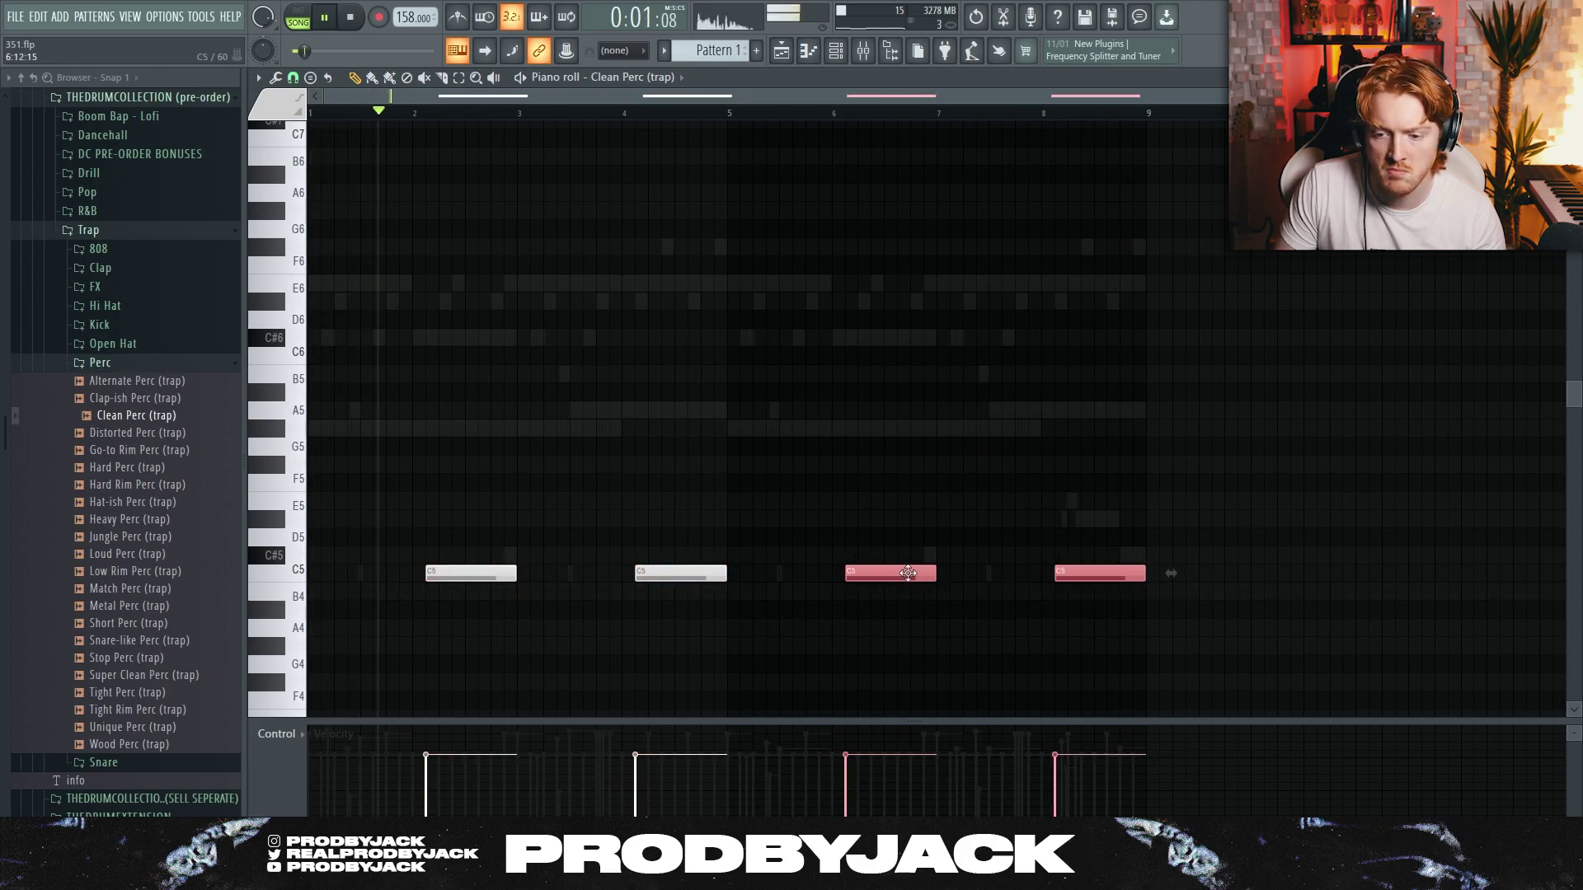
pyautogui.keyDown('ctrl'); pyautogui.click(875, 638); pyautogui.keyUp('ctrl')
pyautogui.scroll(-2, 875, 635)
# Add Classic Hi Hat (trap) from the Trap hi-hat samples as a new channel and fill it on each 2 steps
pyautogui.click(835, 51)
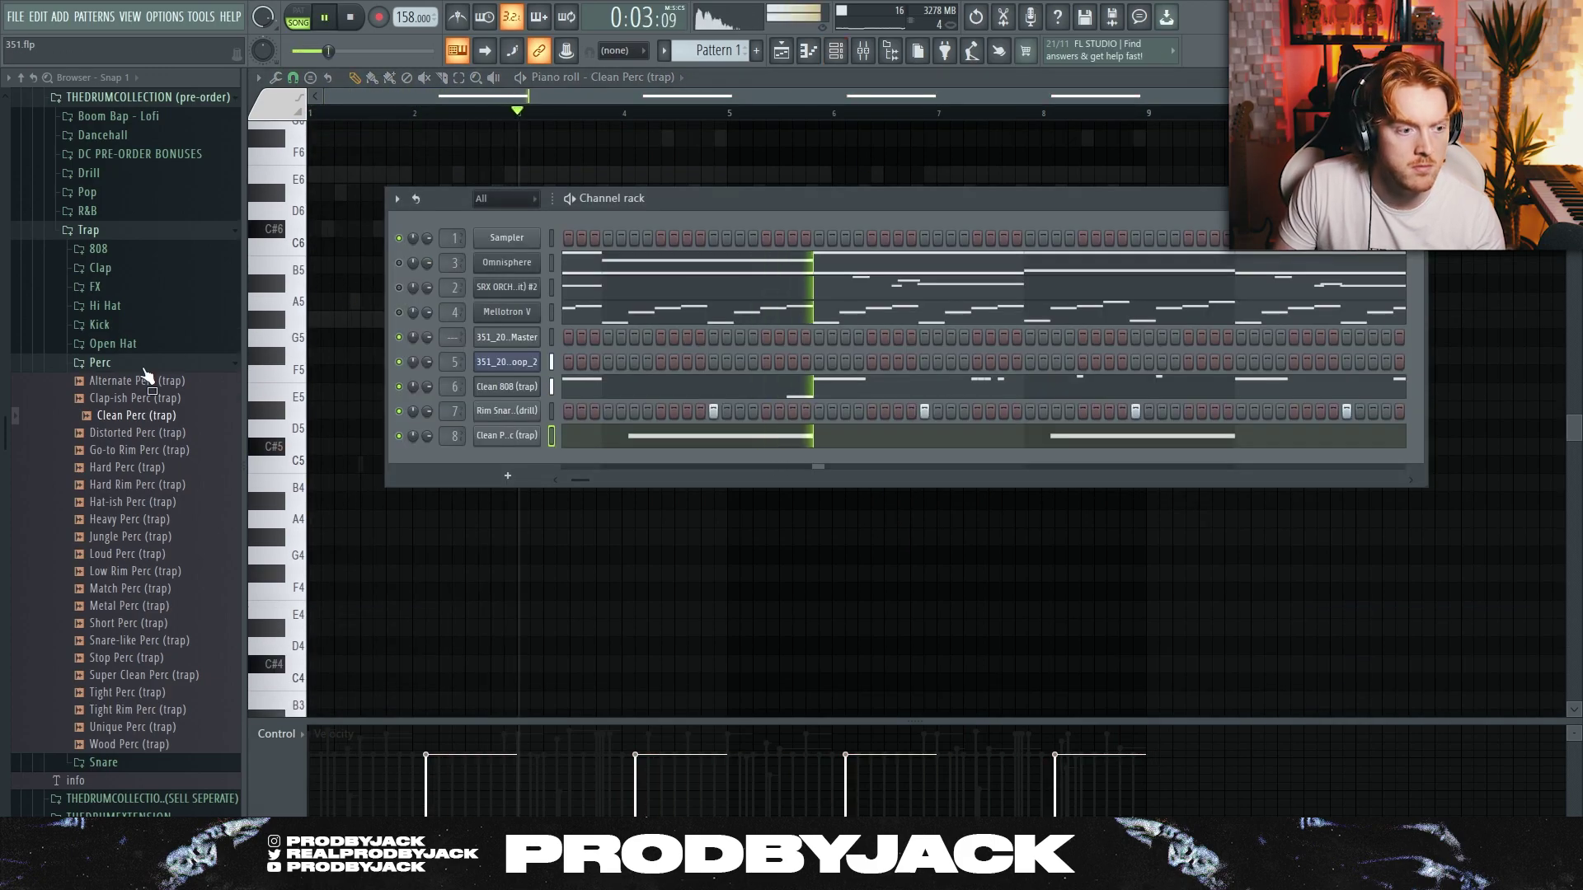
pyautogui.click(140, 364)
pyautogui.click(105, 305)
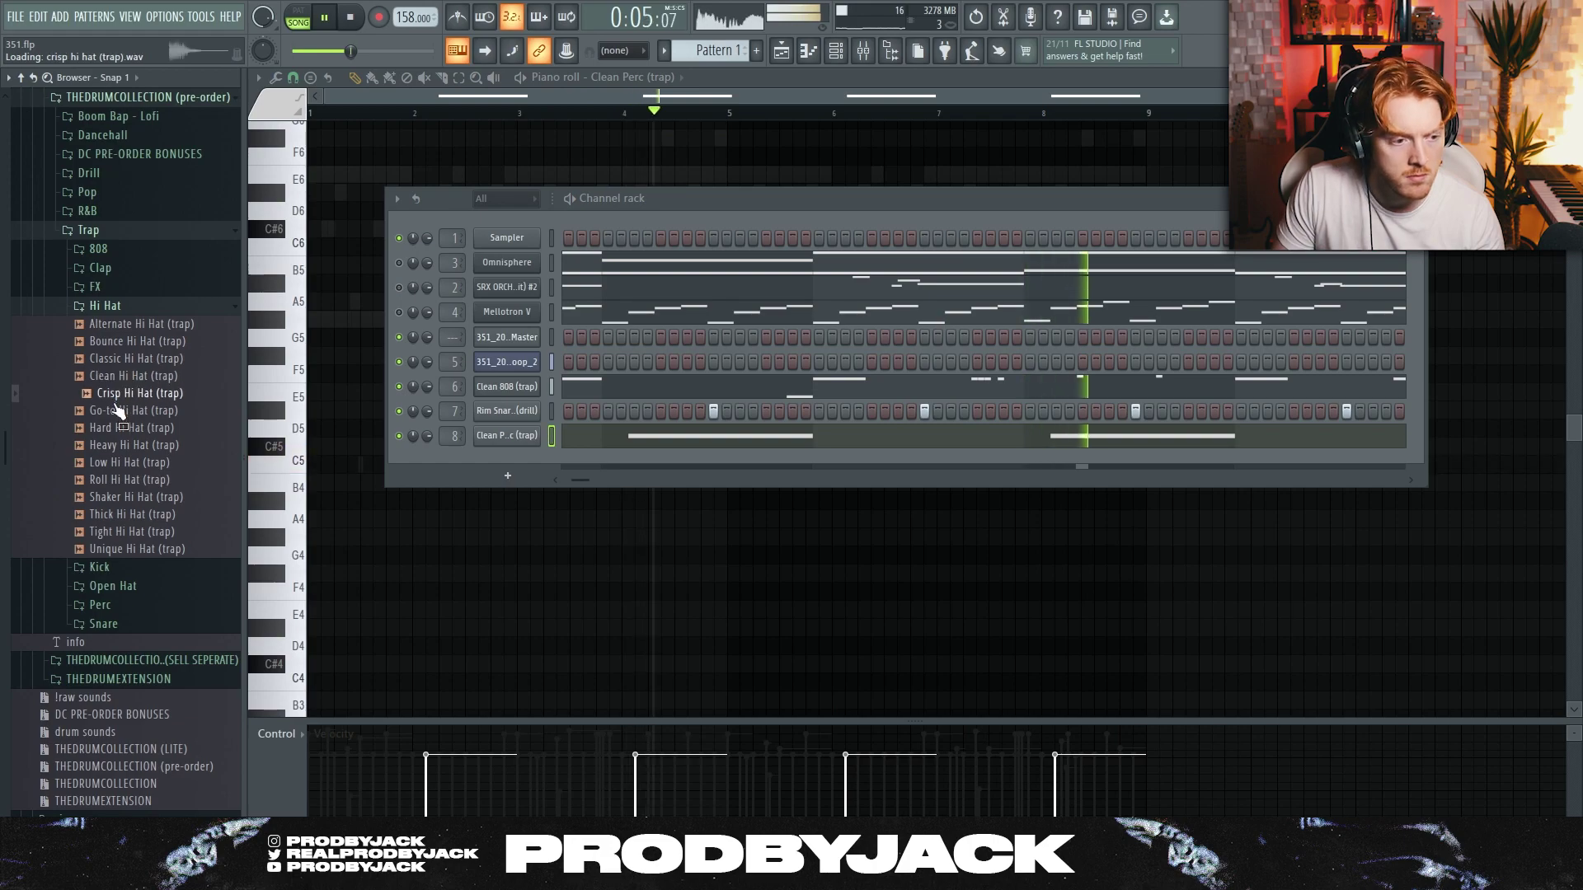
pyautogui.click(120, 344)
pyautogui.moveTo(120, 357); pyautogui.dragTo(502, 462)
pyautogui.rightClick(504, 460)
pyautogui.click(780, 513)
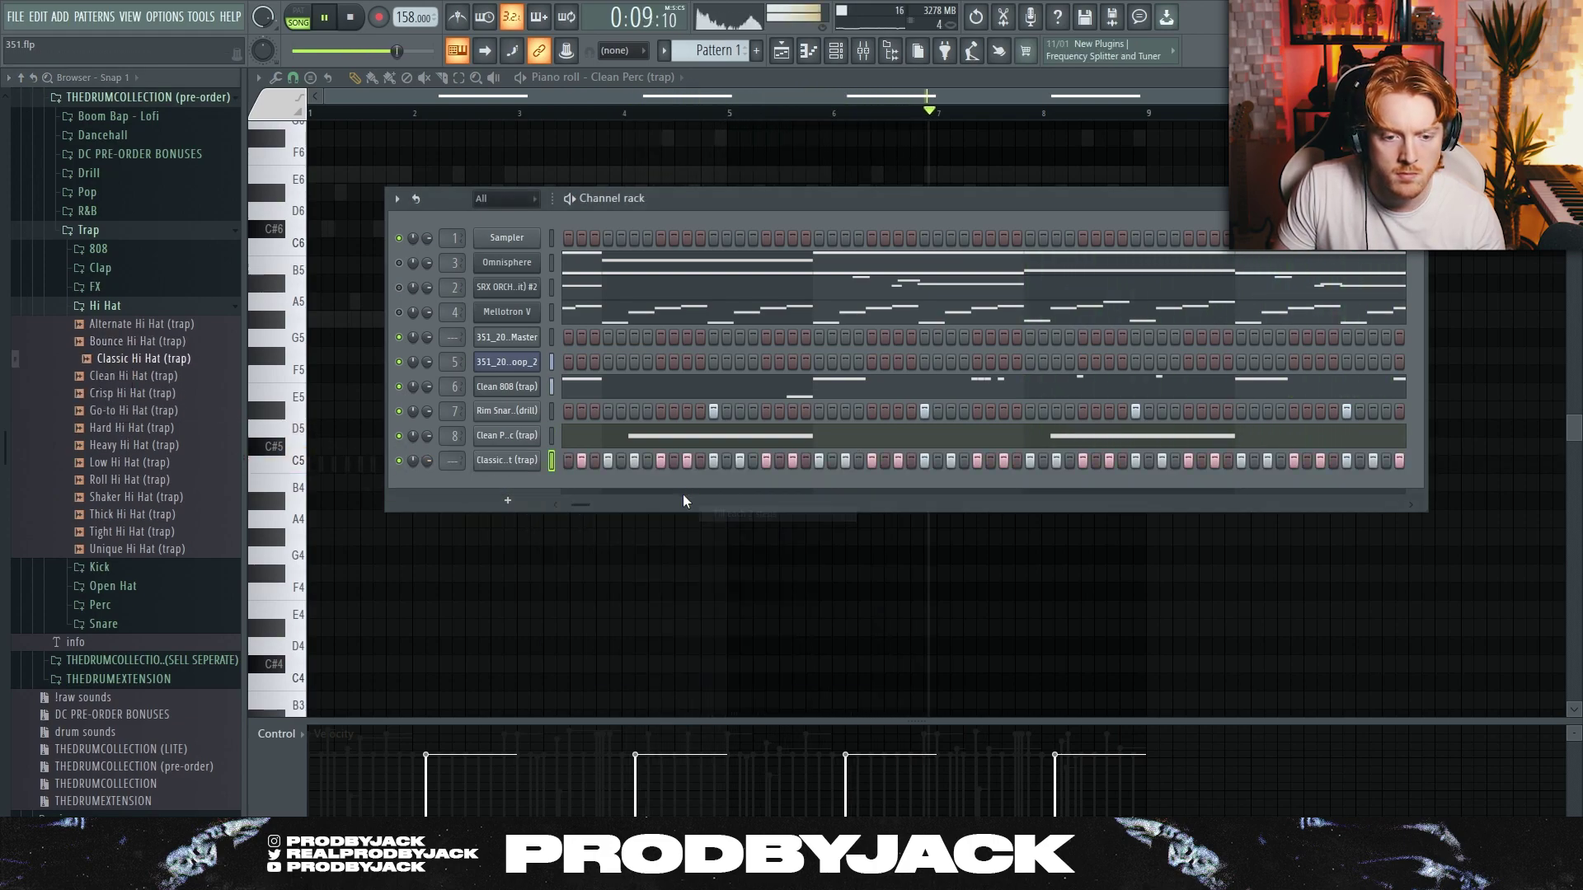
# Load the Murda HH drum MIDI onto the Classic Hi Hat (trap) channel and open it in the piano roll
pyautogui.click(110, 234)
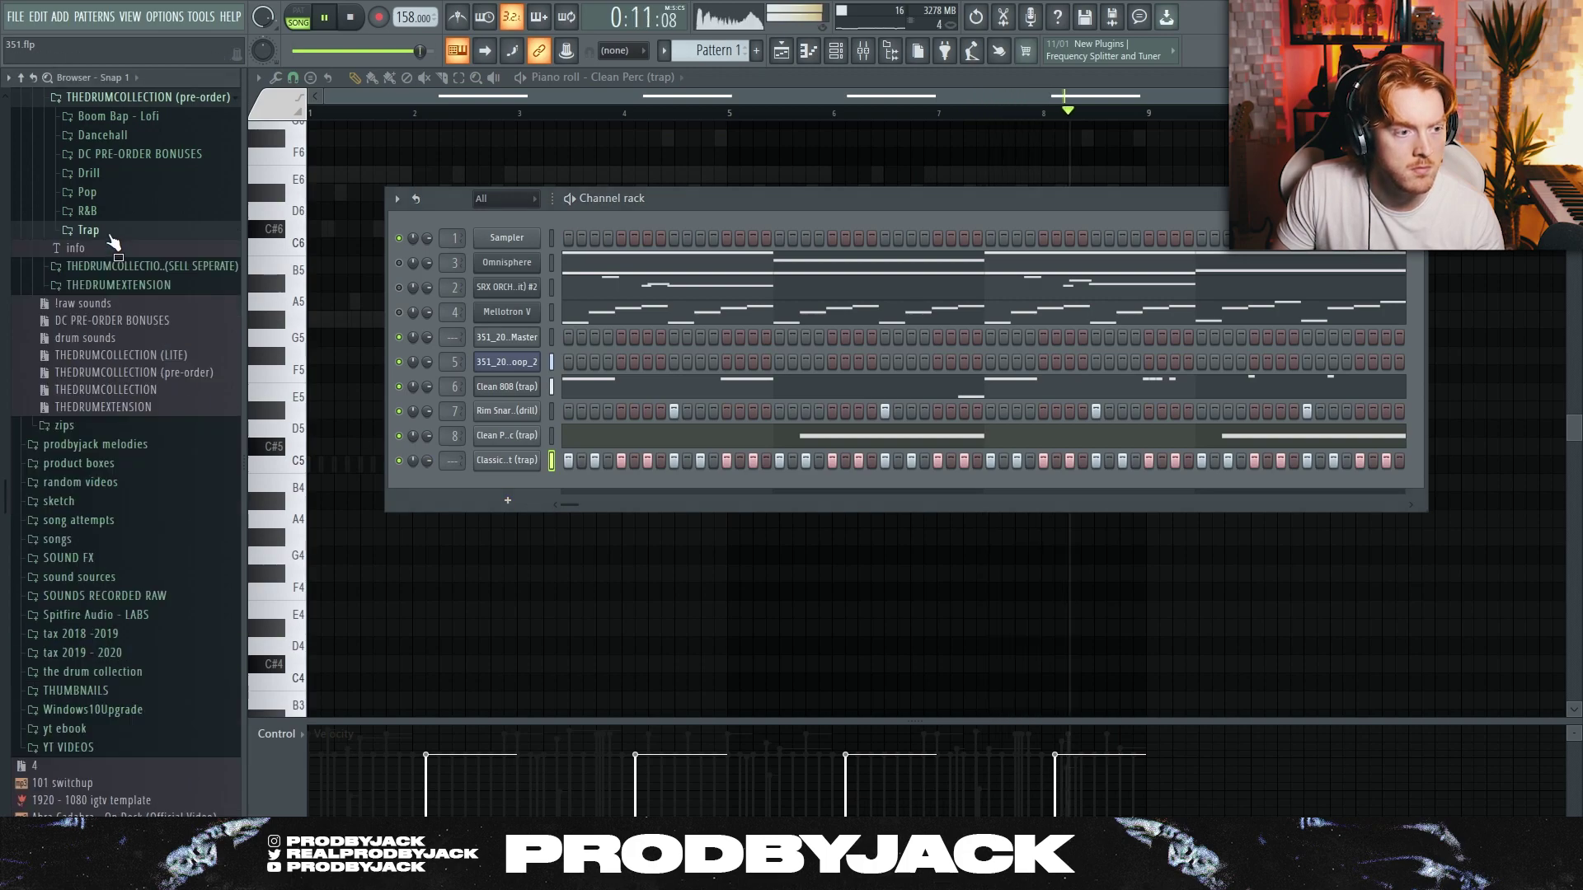
pyautogui.scroll(2, 130, 288)
pyautogui.moveTo(132, 567); pyautogui.dragTo(506, 470)
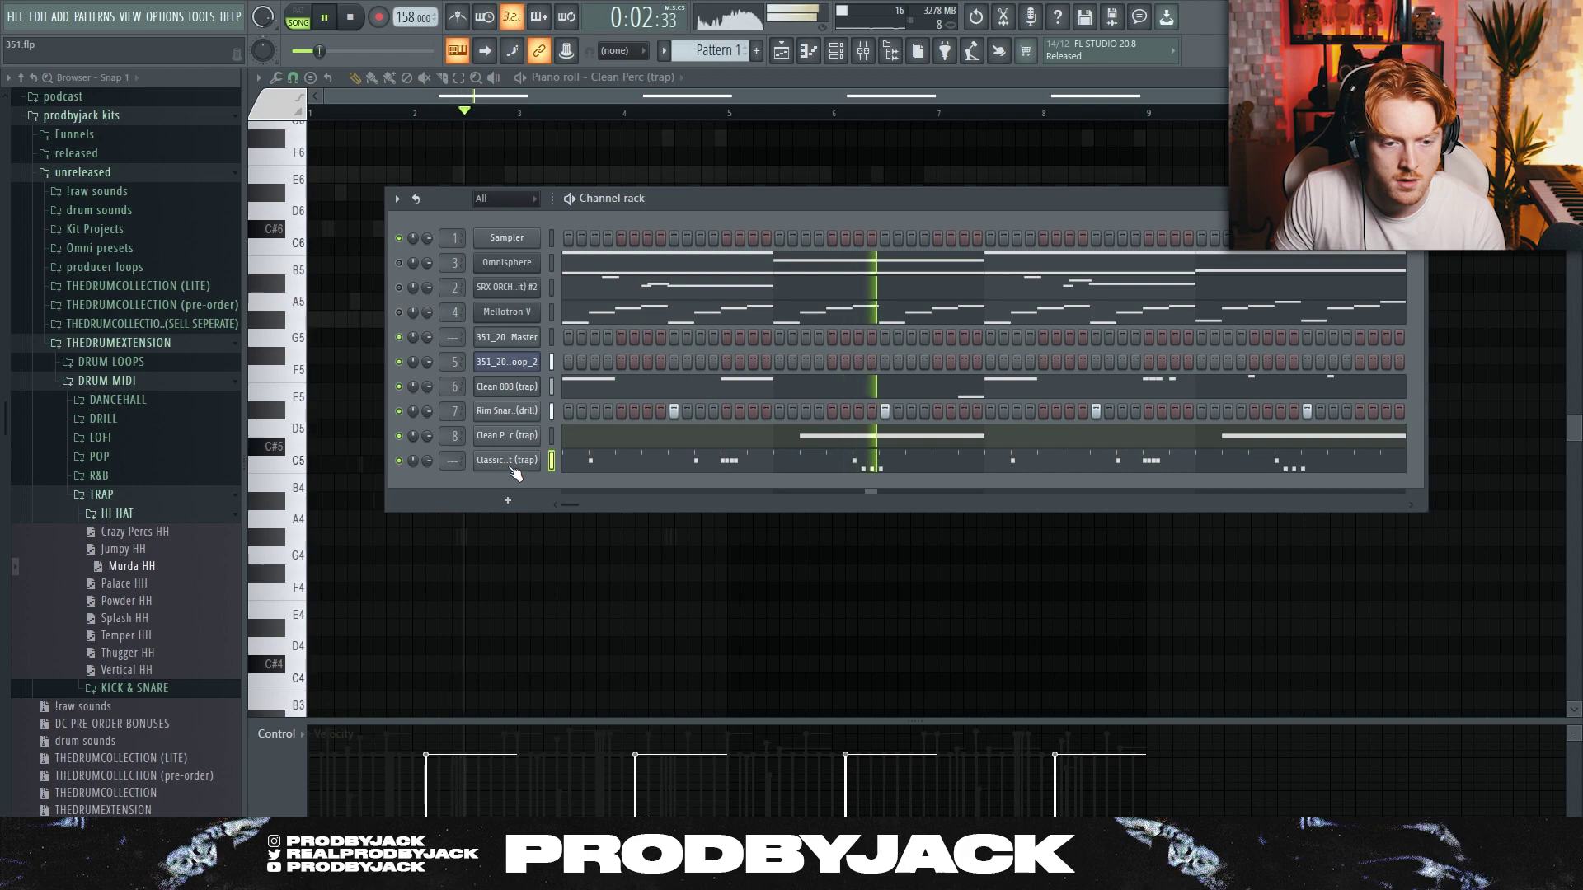
pyautogui.rightClick(538, 454)
pyautogui.click(543, 462)
pyautogui.click(836, 51)
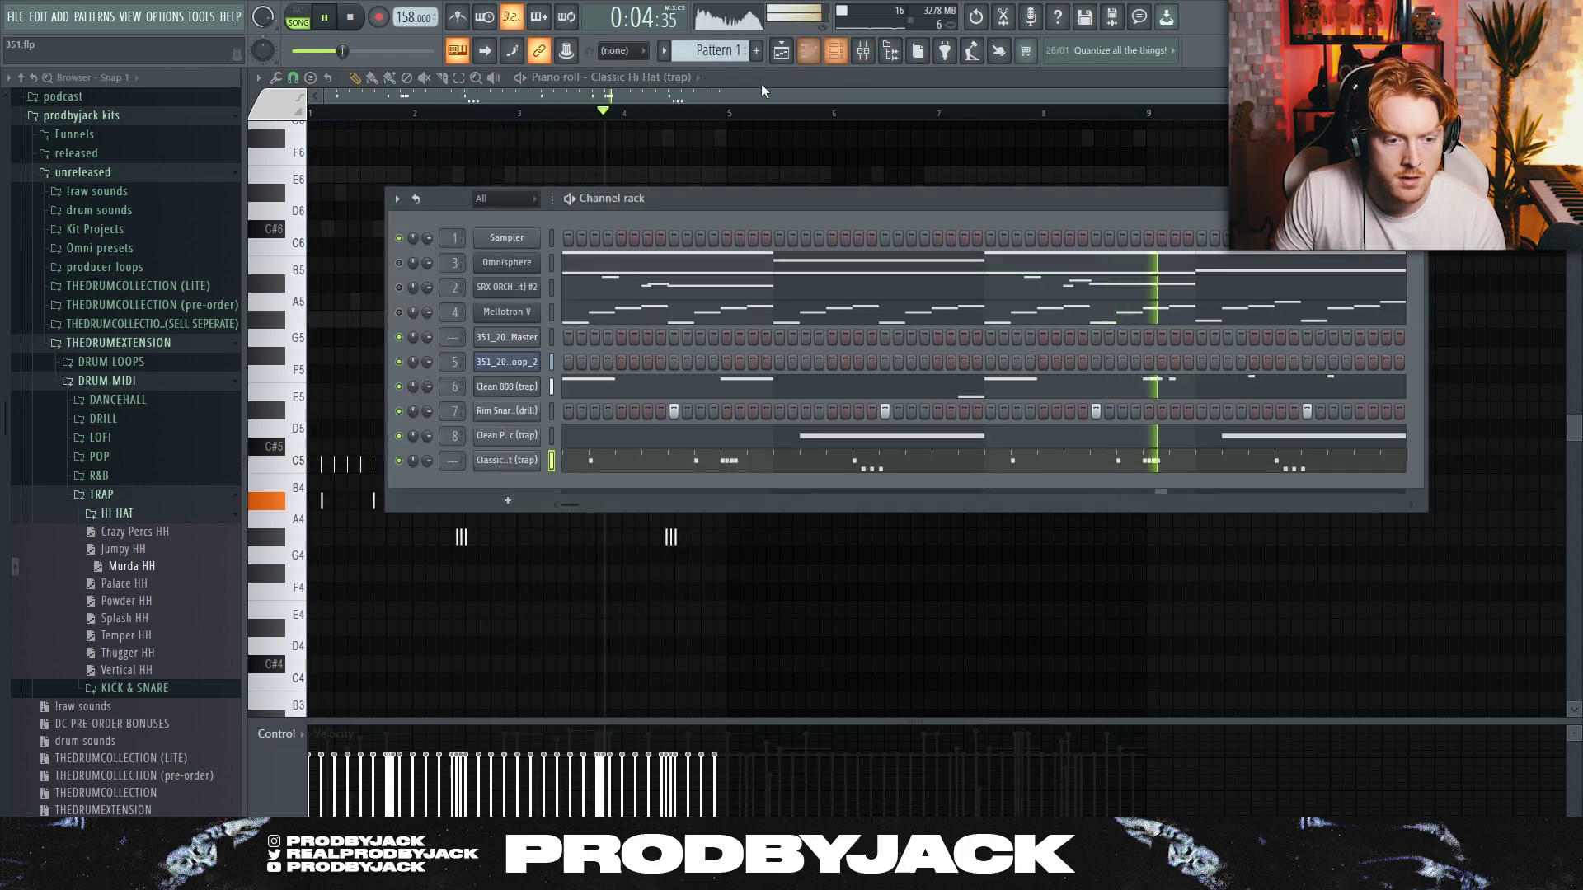
pyautogui.rightClick(361, 299)
# Apply quick legato to the Classic Hi Hat (trap) notes so that each extends to the next
pyautogui.scroll(3, 360, 298)
pyautogui.hscroll(-1, 355, 149)
pyautogui.scroll(3, 387, 336)
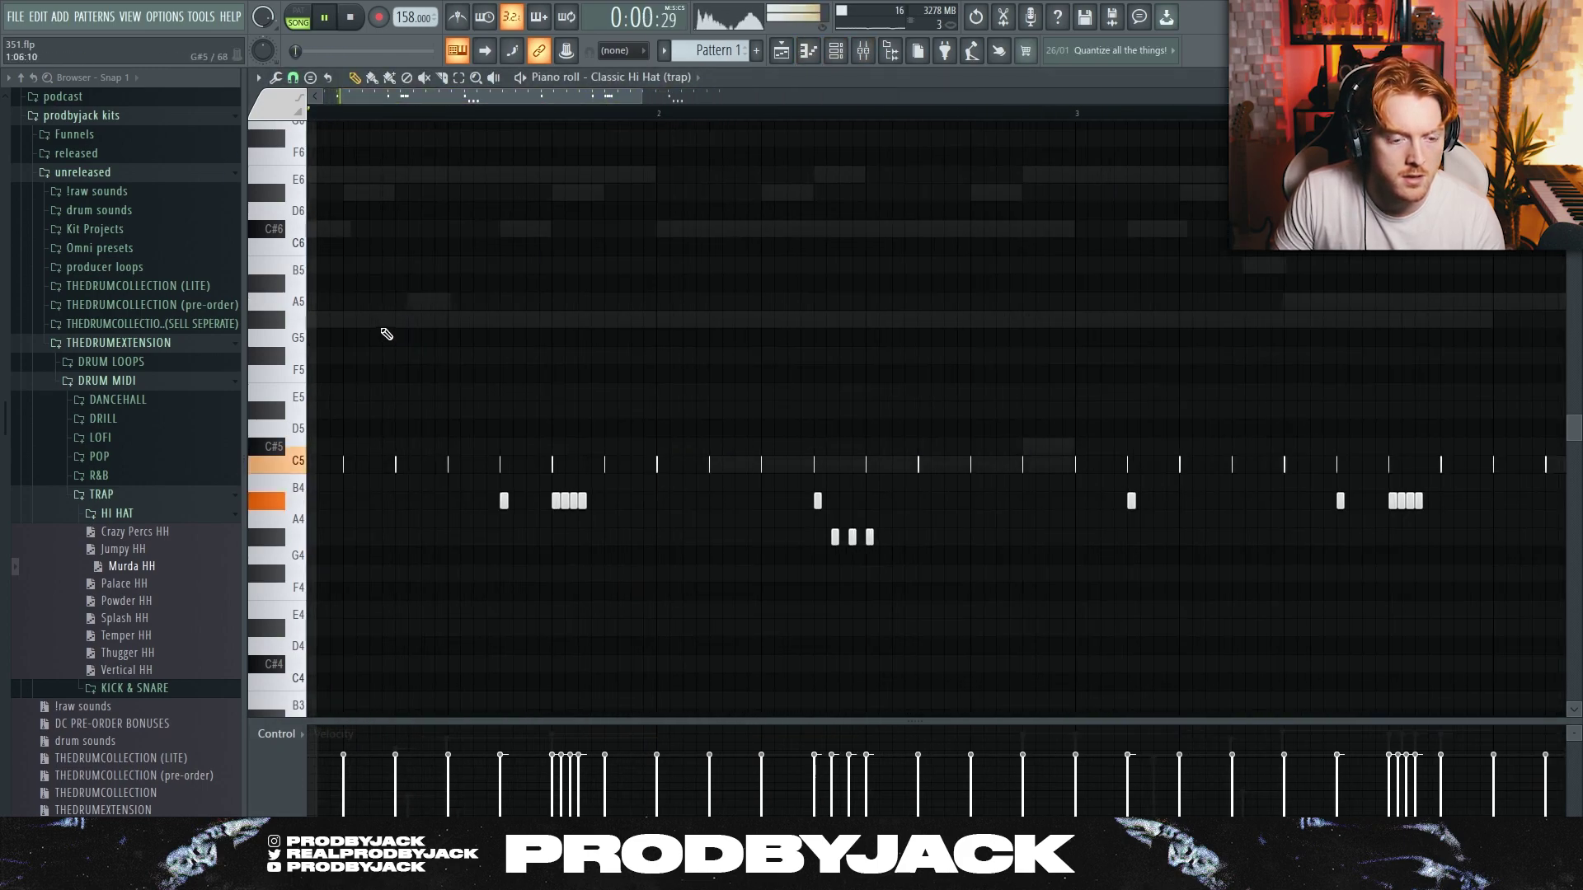
pyautogui.scroll(-3, 397, 352)
pyautogui.scroll(-3, 402, 350)
pyautogui.hotkey('ctrl', 'l')
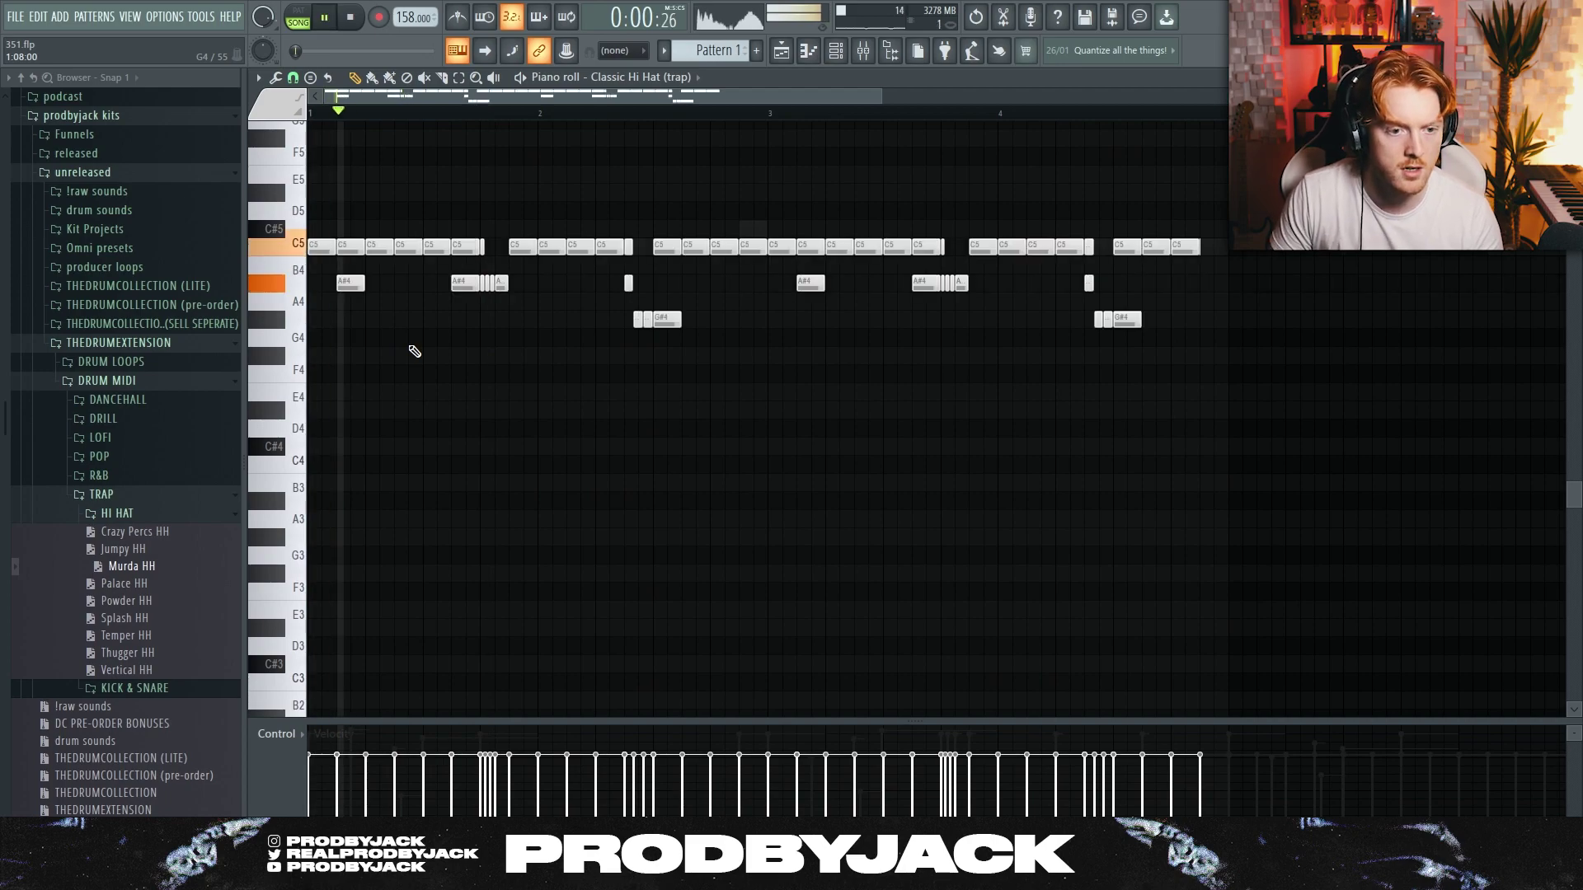
pyautogui.scroll(3, 410, 346)
pyautogui.press('space')
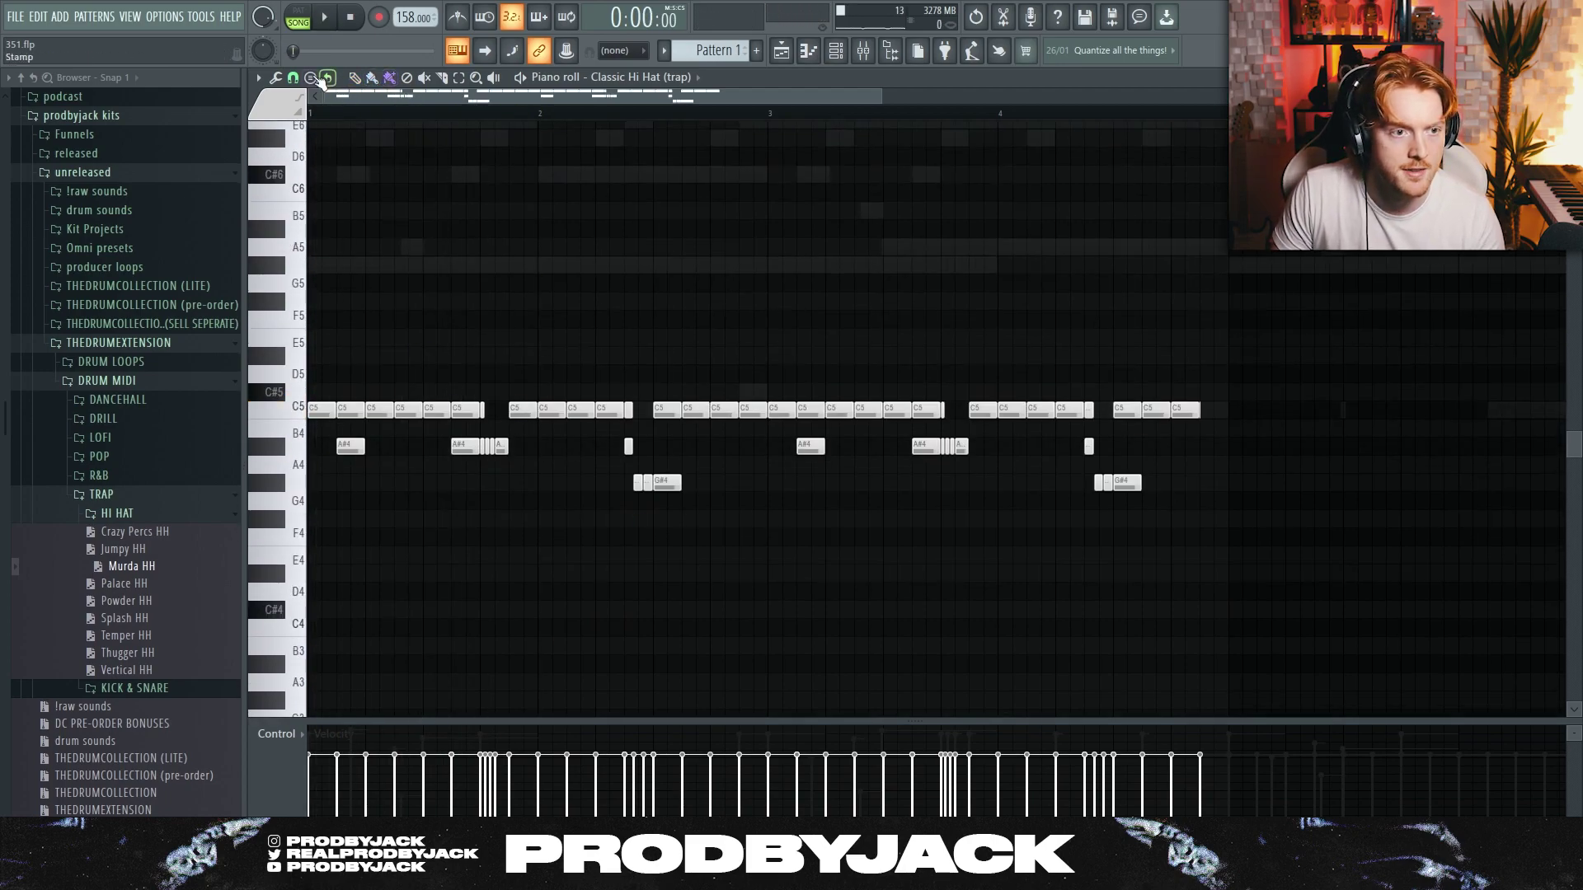
# Set the piano roll's snap to 1/3 step, trying 1/4 step first
pyautogui.click(292, 78)
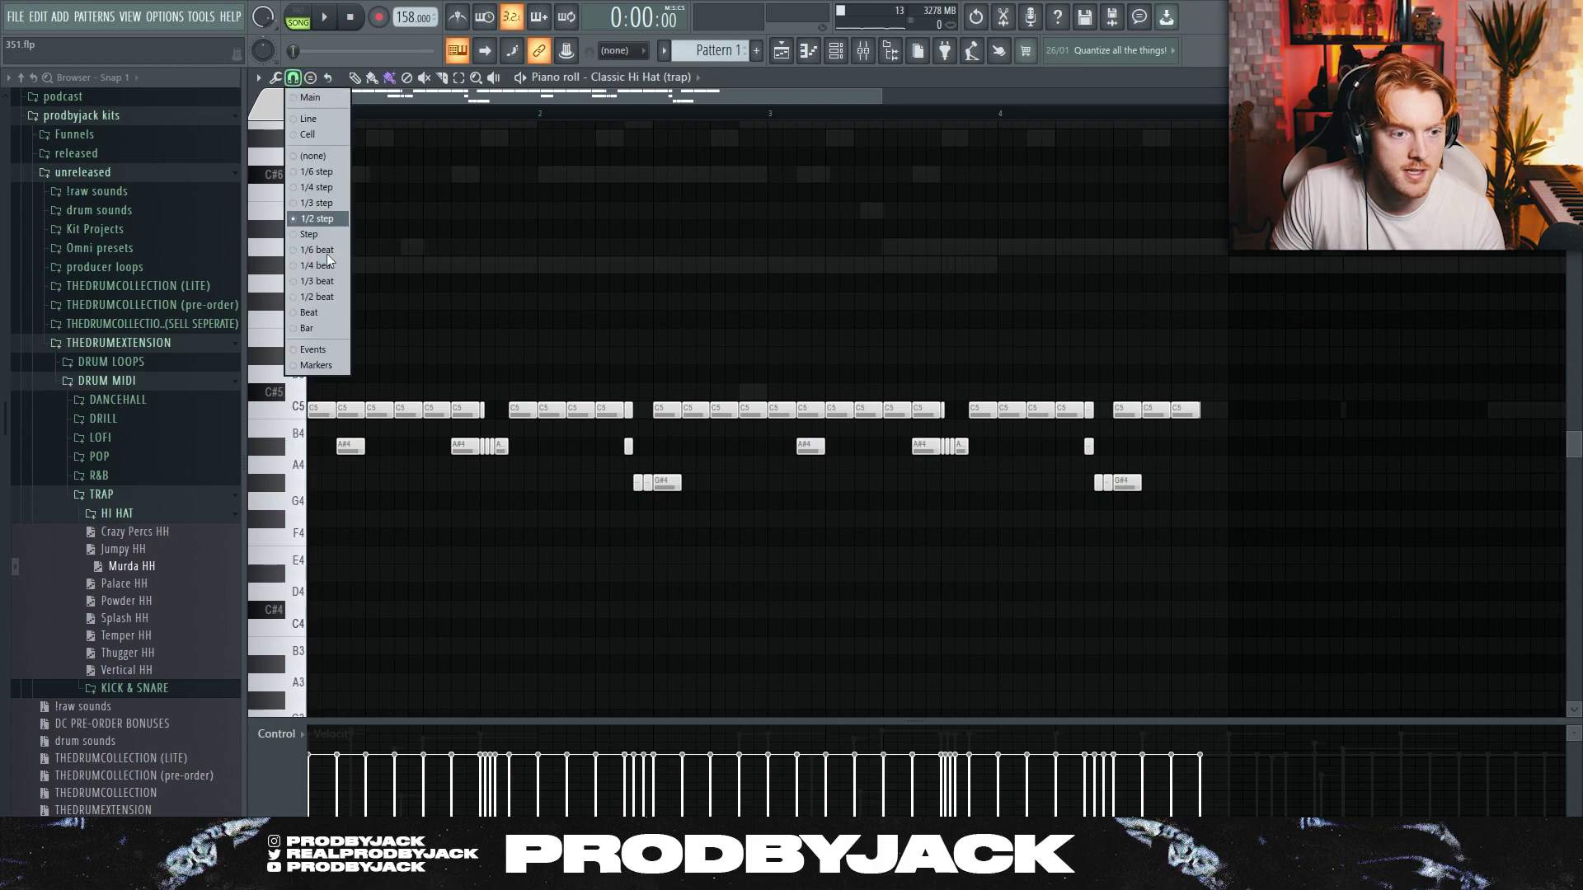
pyautogui.click(311, 188)
pyautogui.scroll(2, 520, 491)
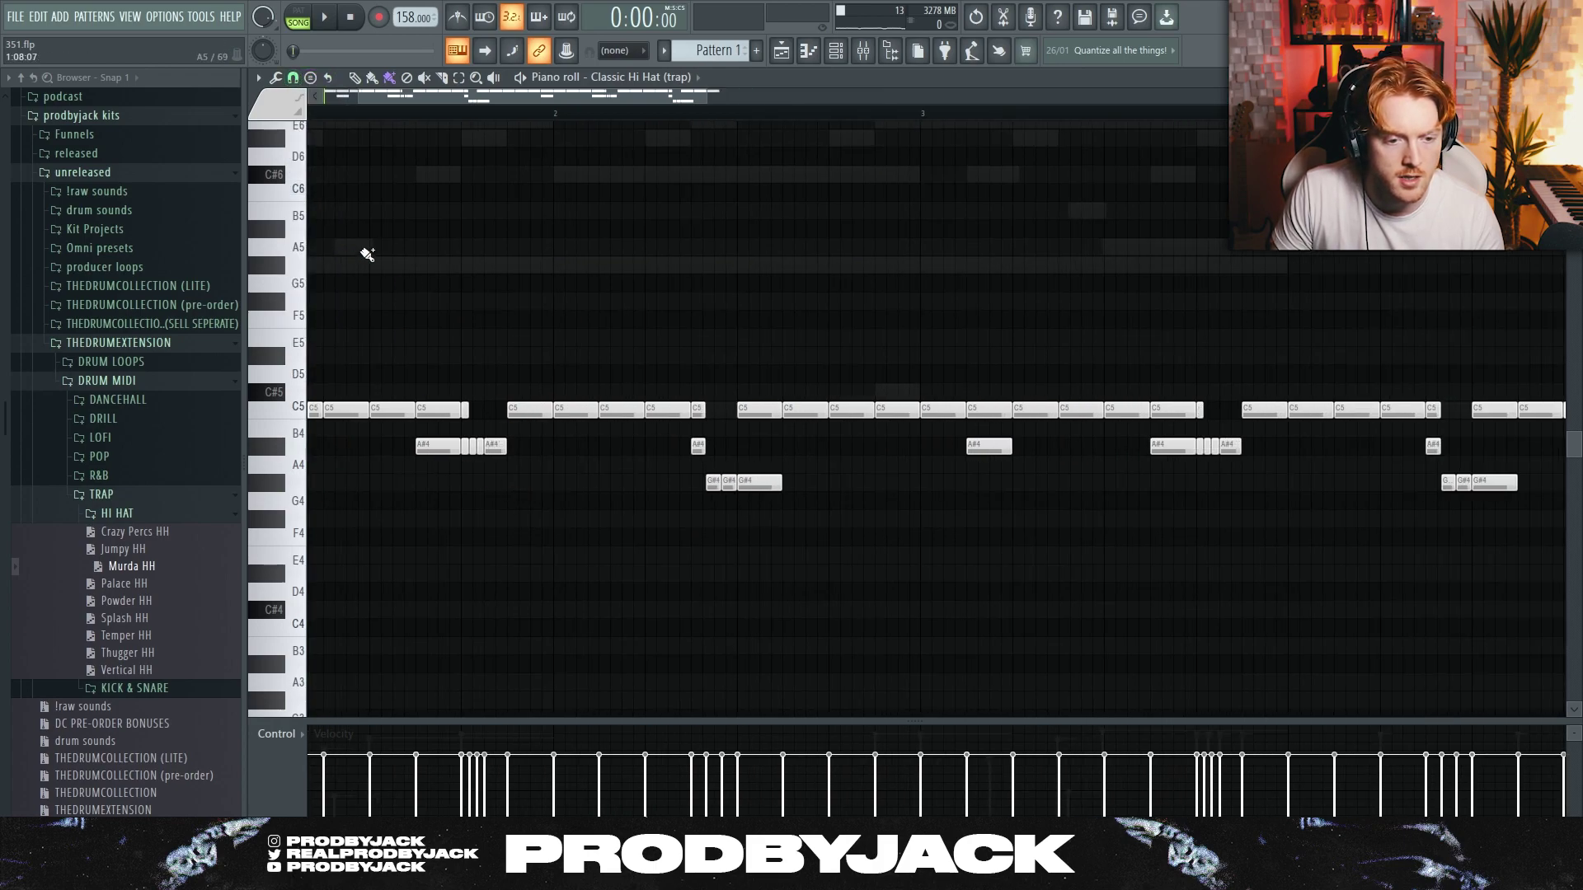
pyautogui.click(293, 78)
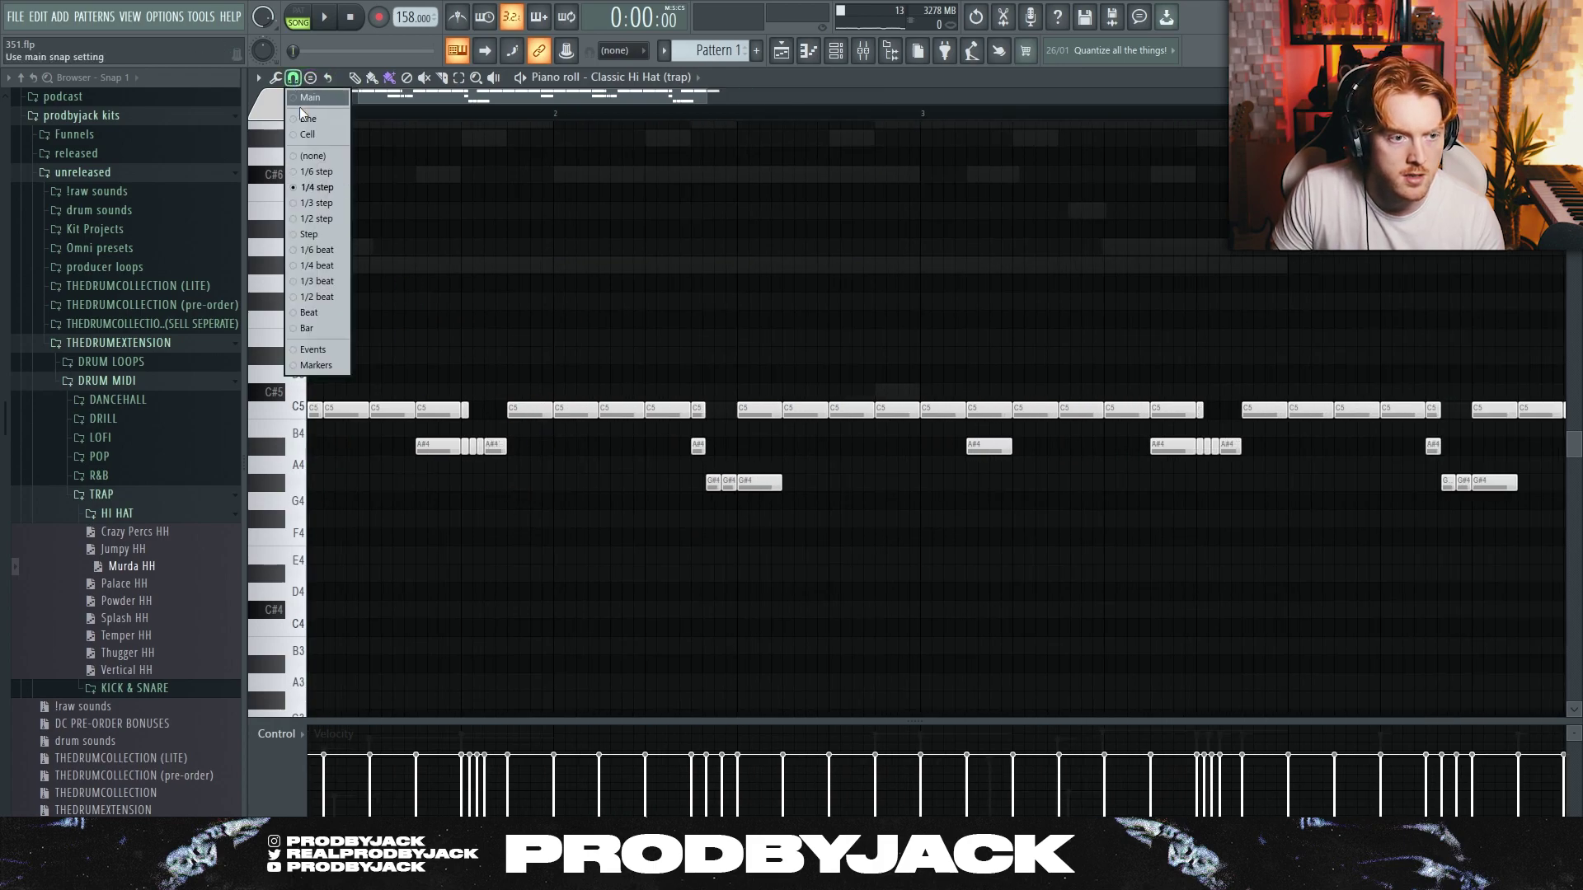
pyautogui.click(321, 203)
pyautogui.scroll(-2, 670, 517)
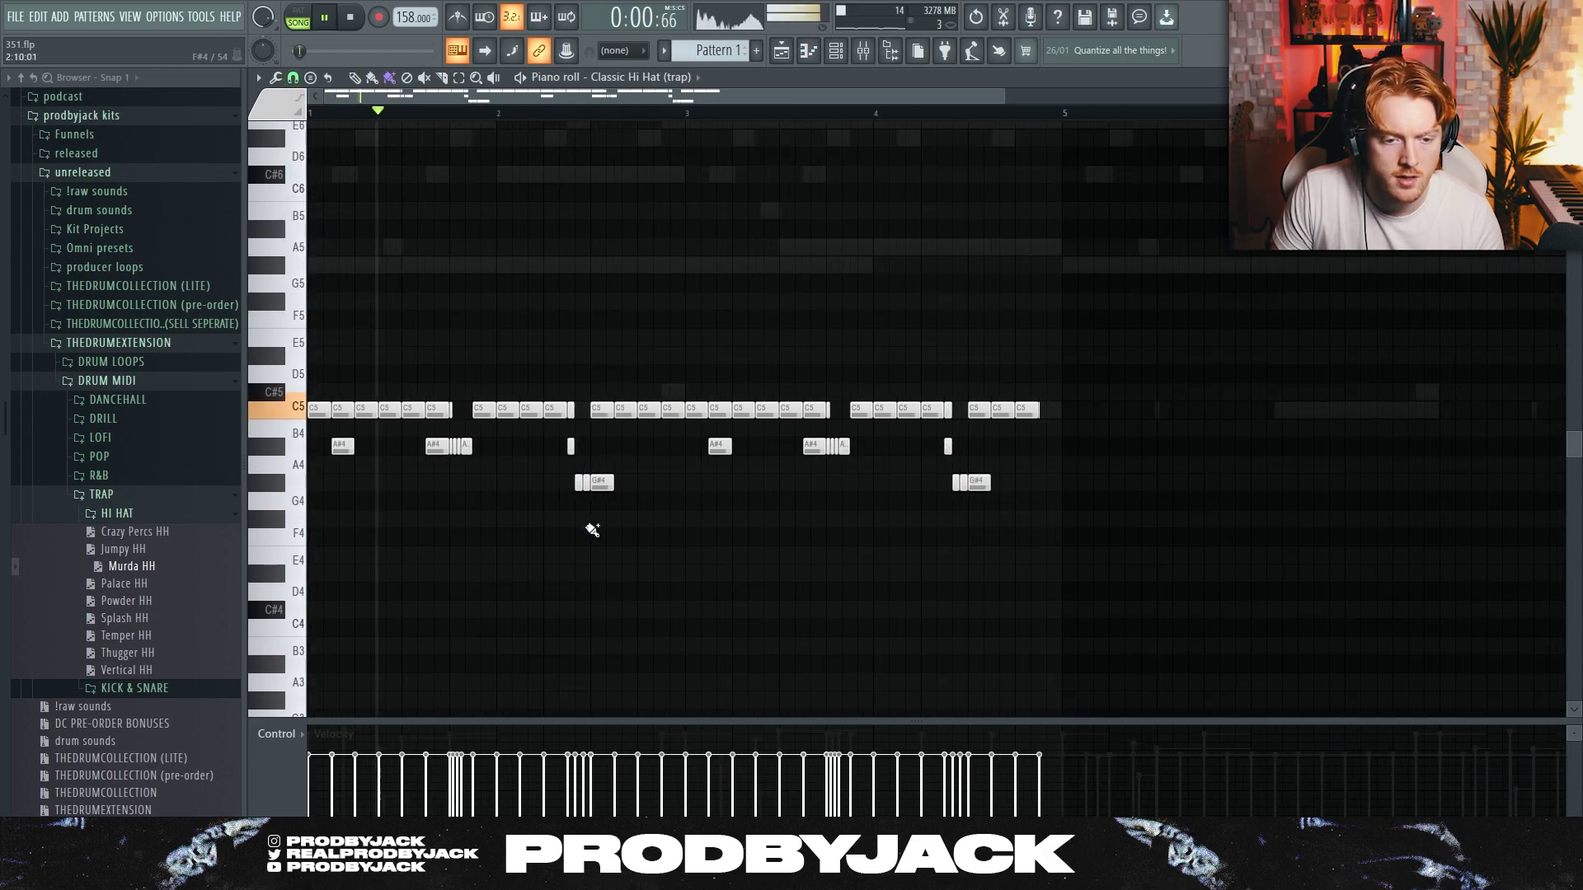
# Paint a fast hi-hat roll descending from F#4 to D#4 at the start of bar 2, redoing the first attempt
pyautogui.moveTo(505, 519)
pyautogui.mouseDown()
pyautogui.moveTo(535, 520)
pyautogui.moveTo(502, 520)
pyautogui.moveTo(530, 572)
pyautogui.mouseUp()
pyautogui.hotkey('ctrl', 'z')
pyautogui.scroll(1, 505, 520)
pyautogui.click(494, 520)
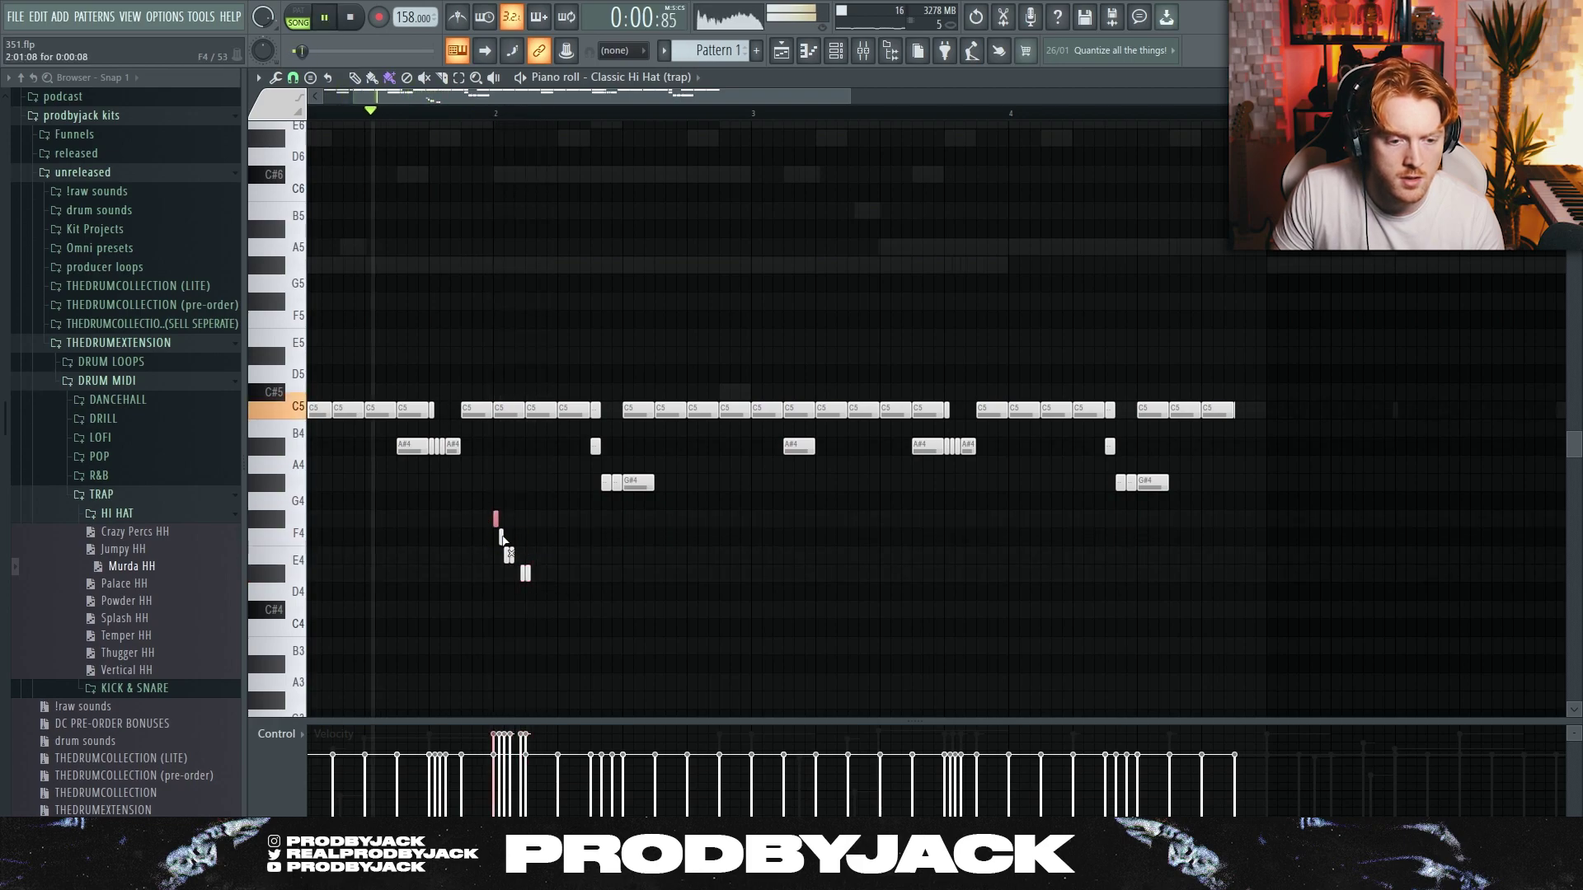
pyautogui.press('space')
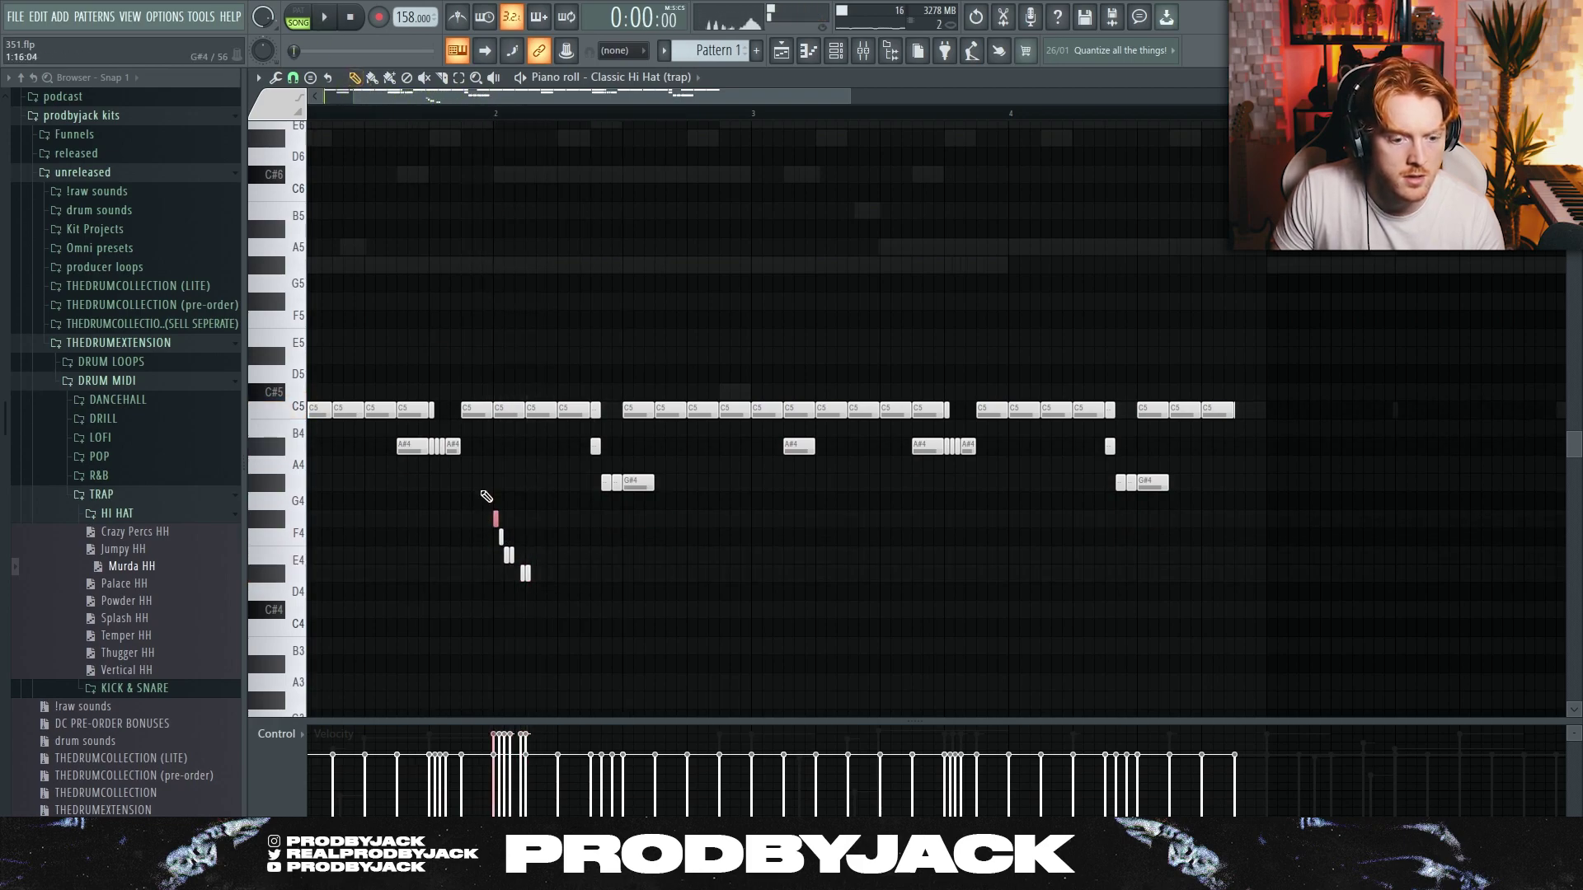
# Lower the descending roll's velocity and delete the overlapping C5 hi-hat note at the start of bar 2
pyautogui.moveTo(481, 492); pyautogui.dragTo(561, 636)
pyautogui.scroll(2, 581, 638)
pyautogui.hotkey('ctrl', 'd')
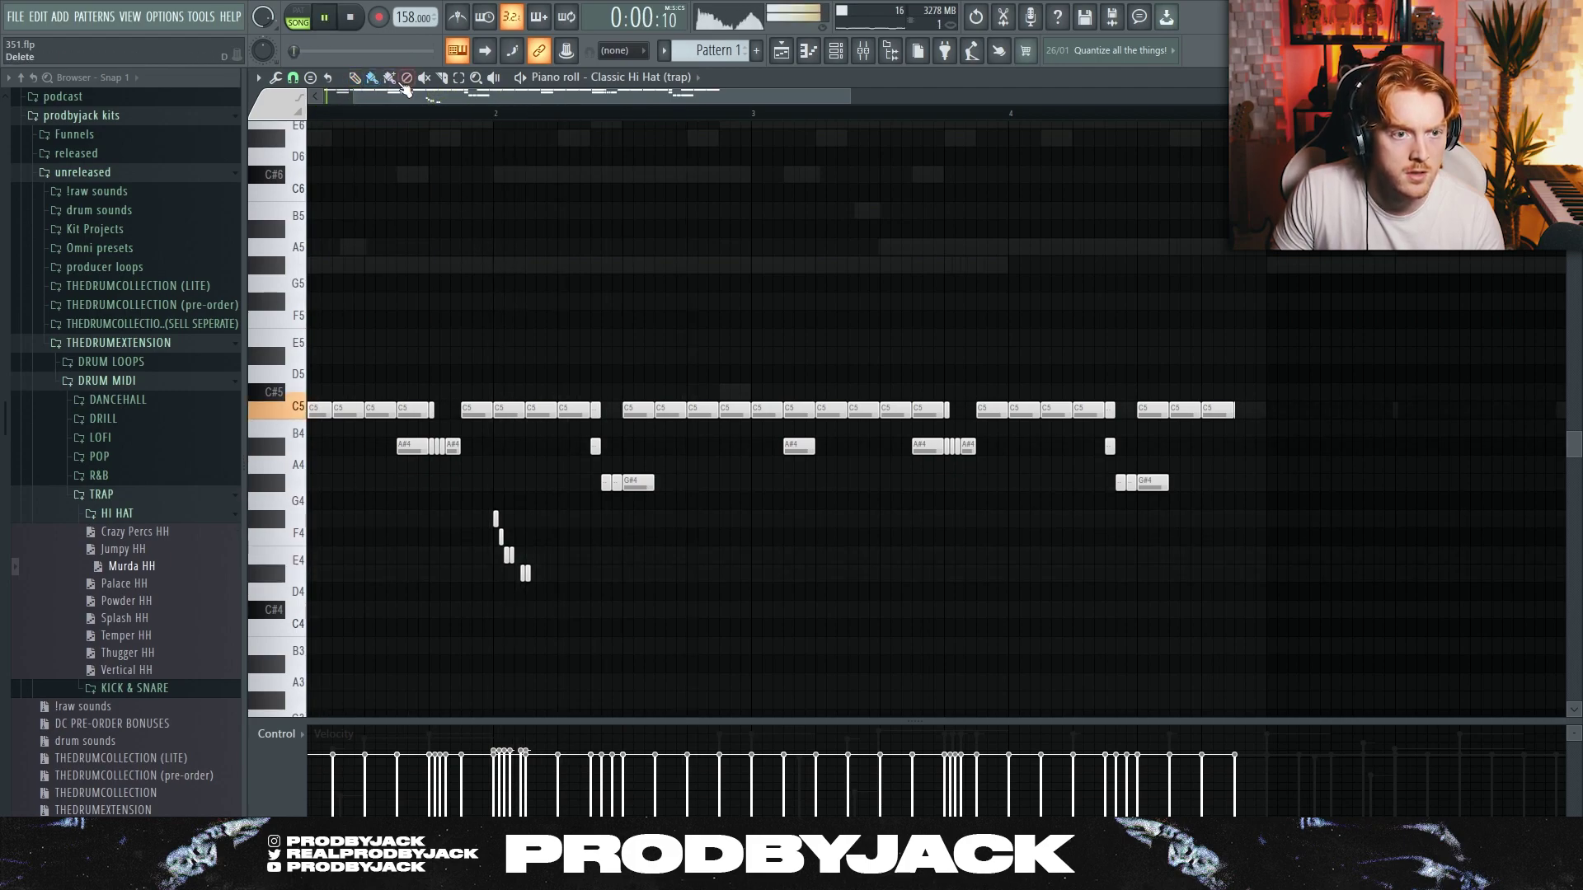
pyautogui.click(507, 411)
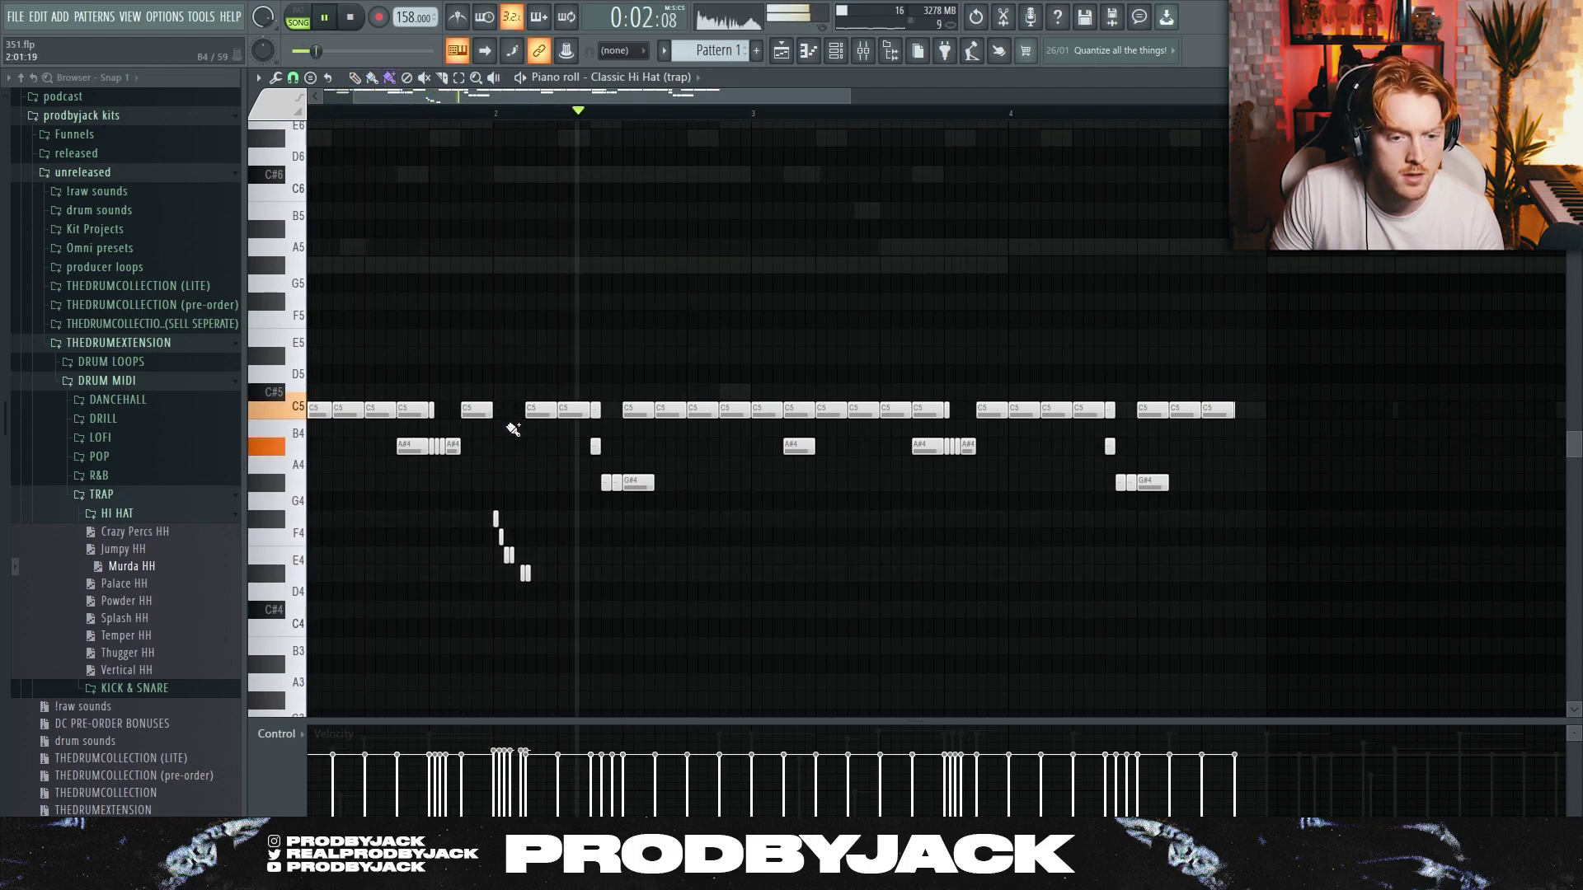
pyautogui.press('space')
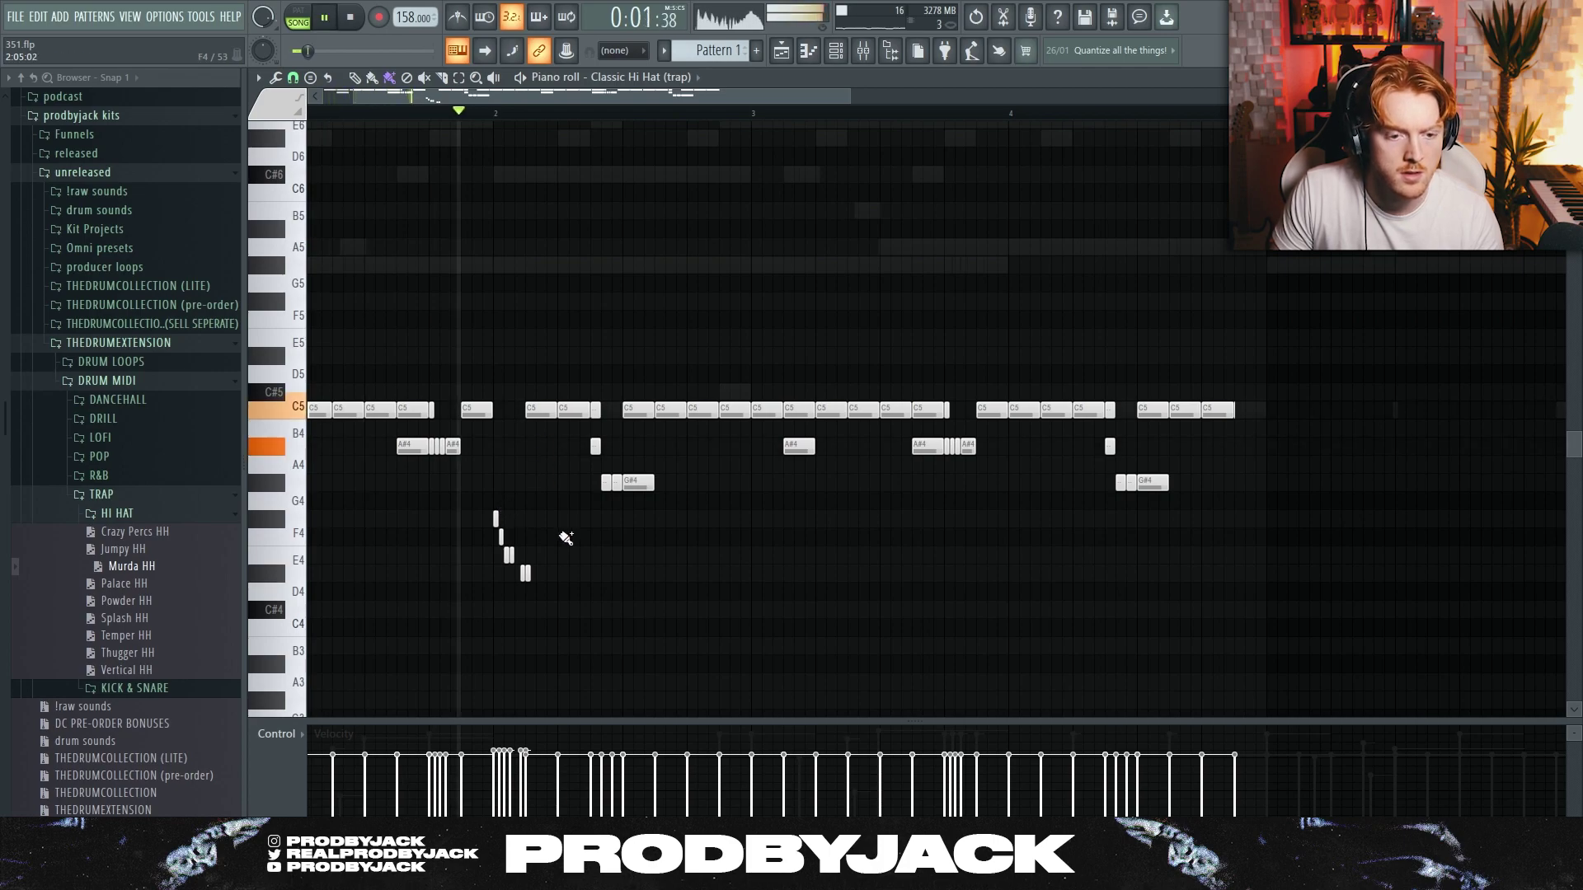
pyautogui.press('space')
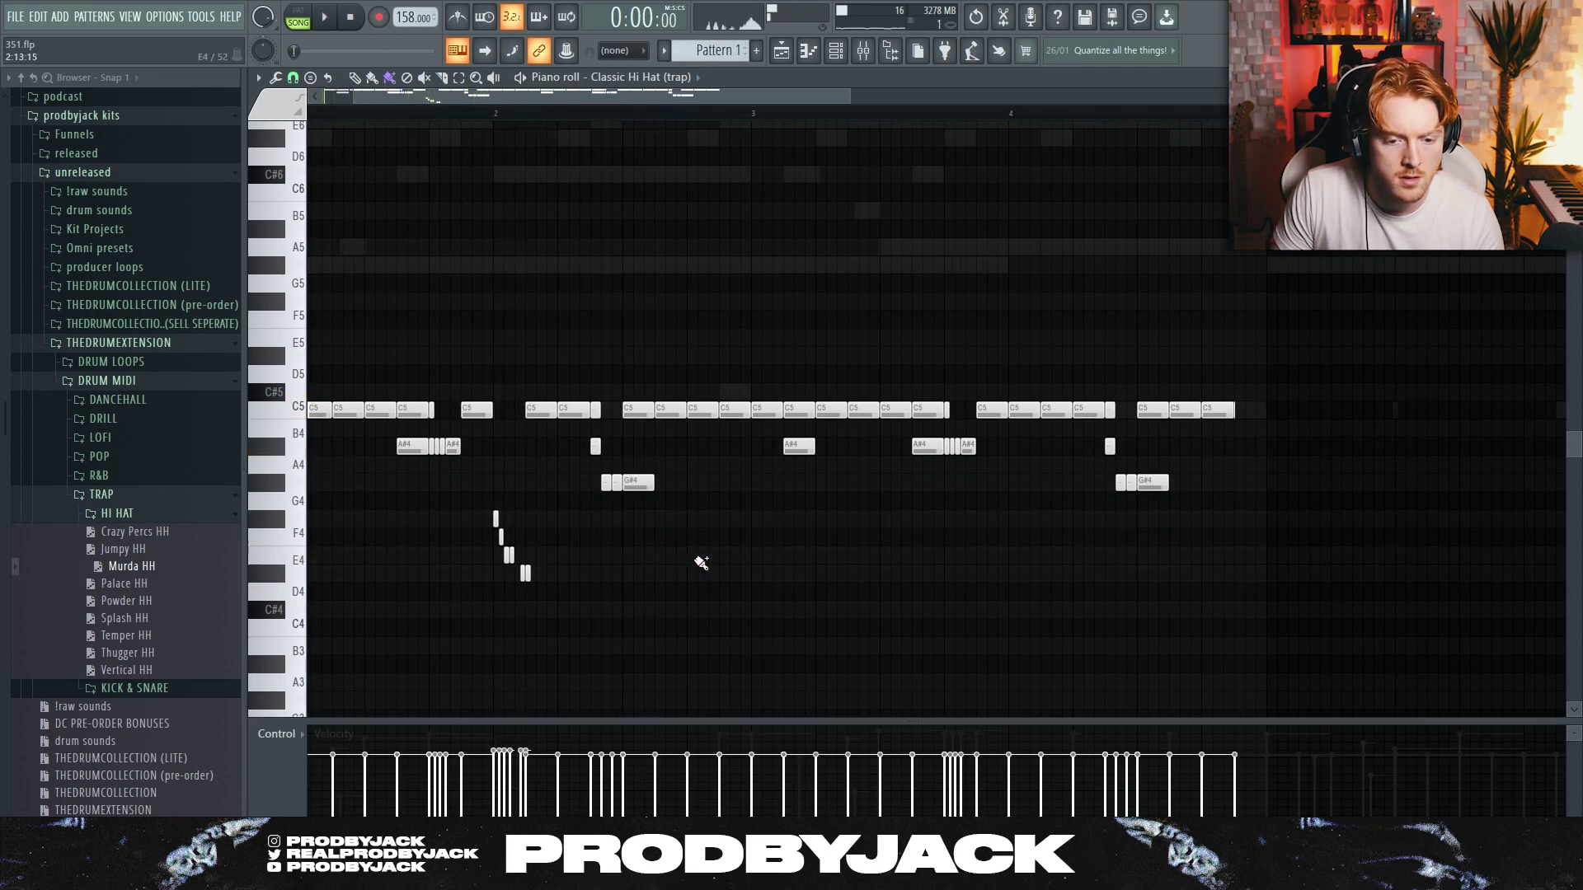
# Paint a short fast D#4 hi-hat roll at the end of bar 2 and rework its notes
pyautogui.click(743, 574)
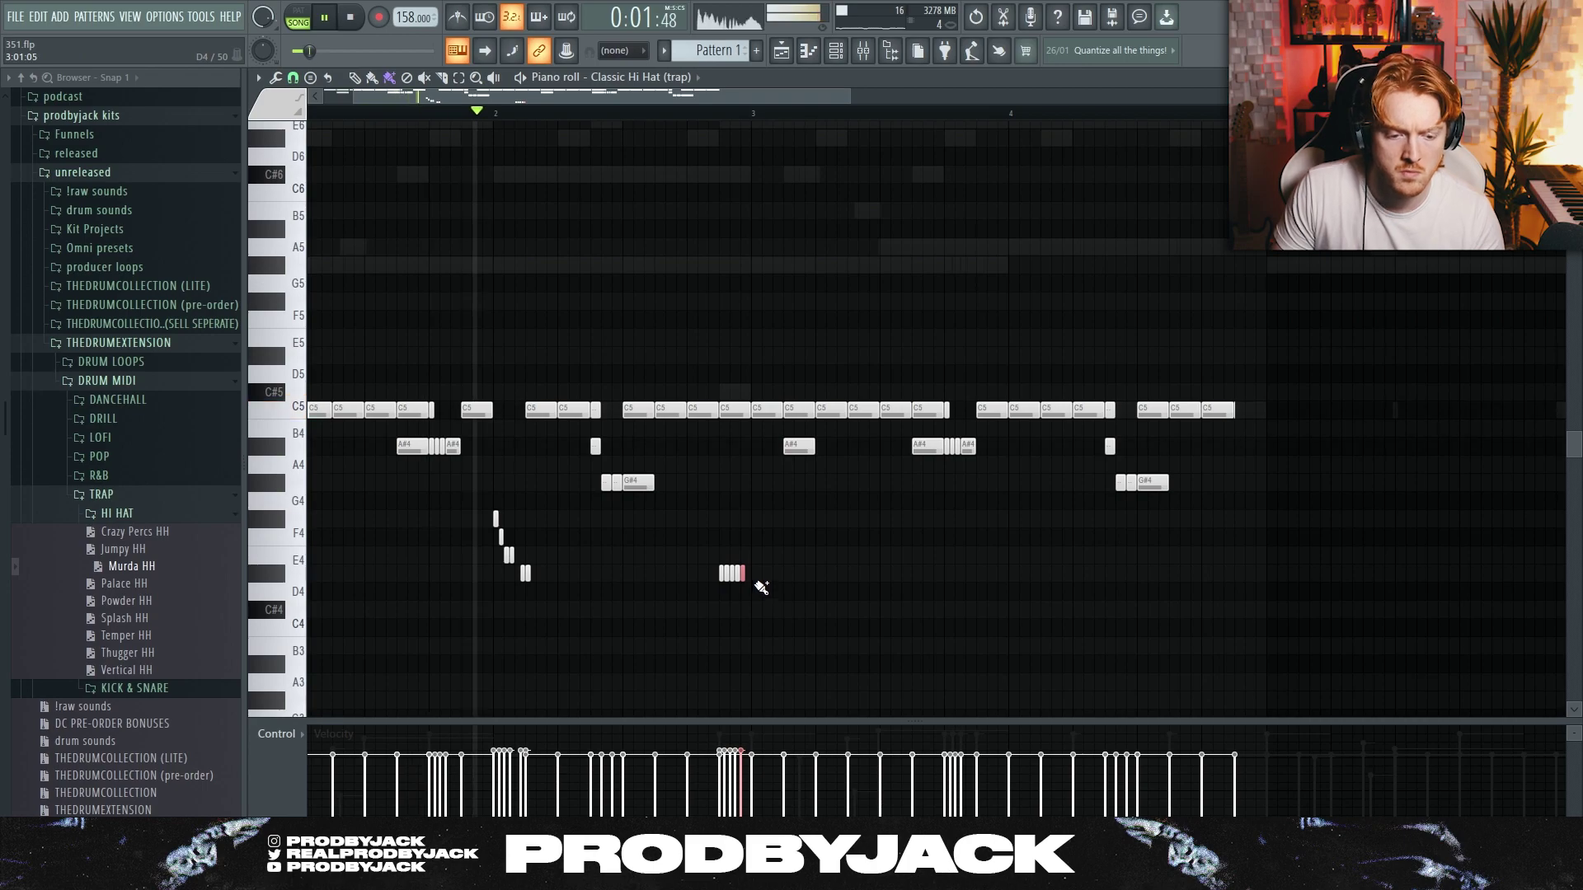
pyautogui.press('space')
pyautogui.press('space')
pyautogui.rightClick(707, 580)
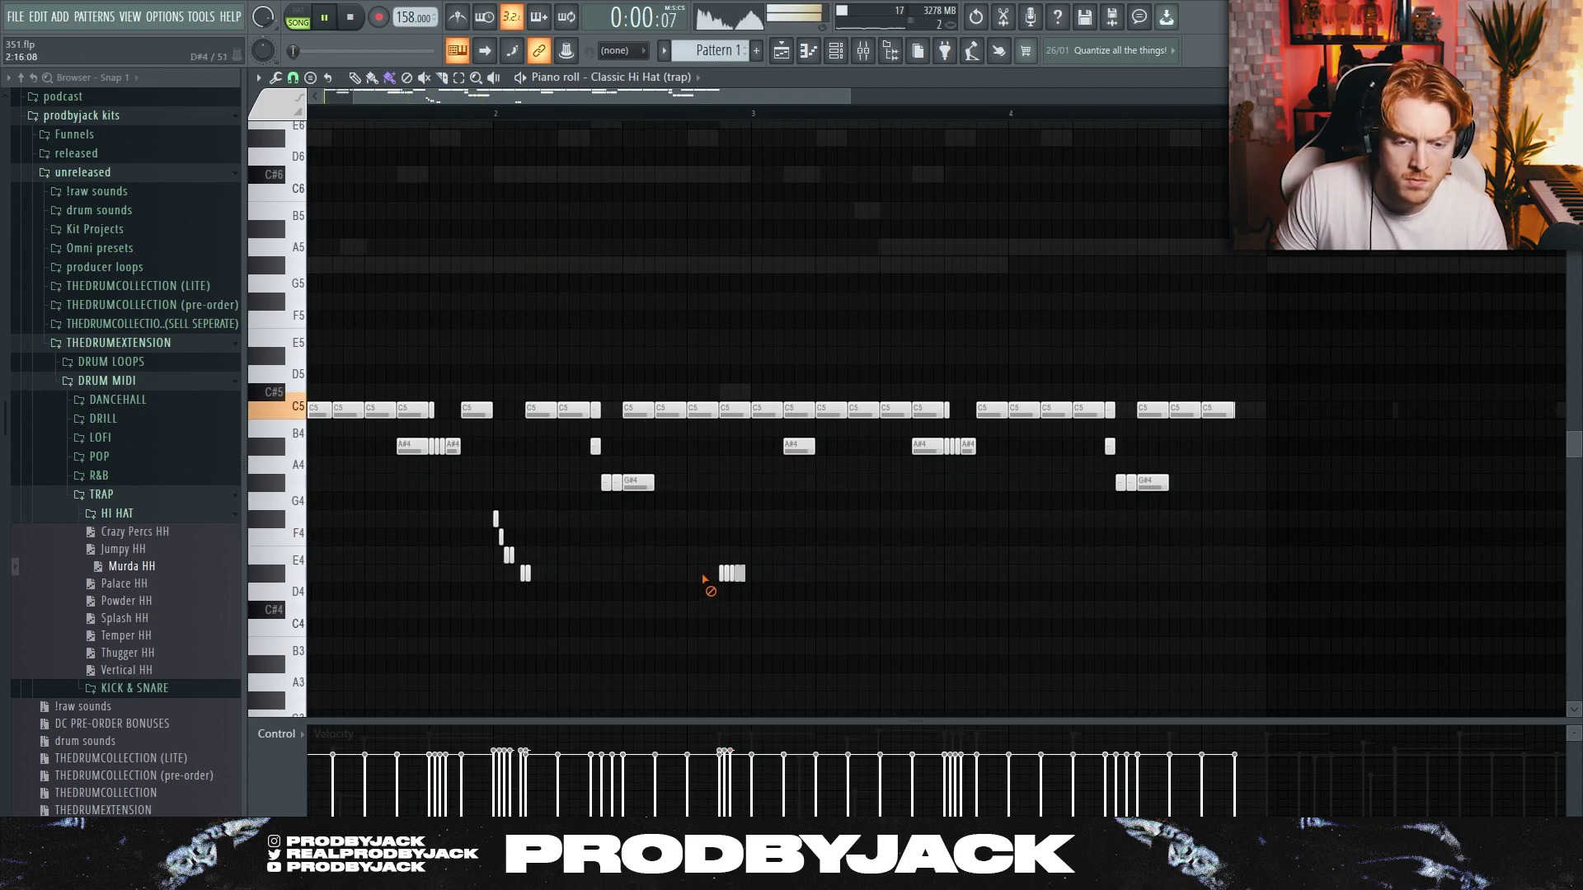
pyautogui.moveTo(691, 573); pyautogui.dragTo(717, 576)
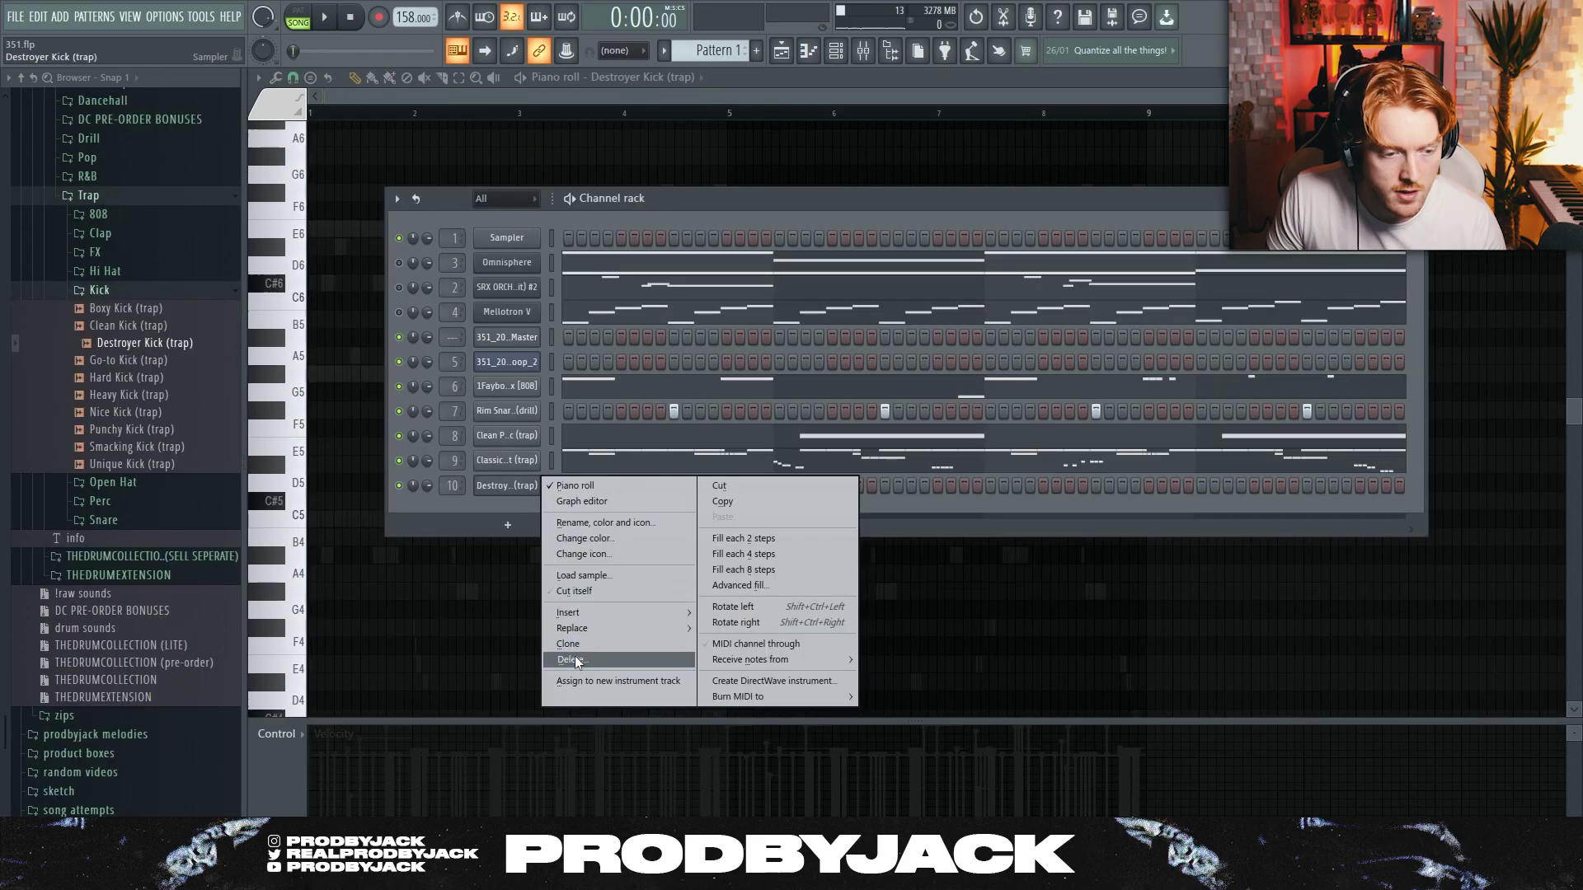
# Delete the Destroyer Kick (trap) channel and collapse the Kick sample folder
pyautogui.click(576, 662)
pyautogui.press('space')
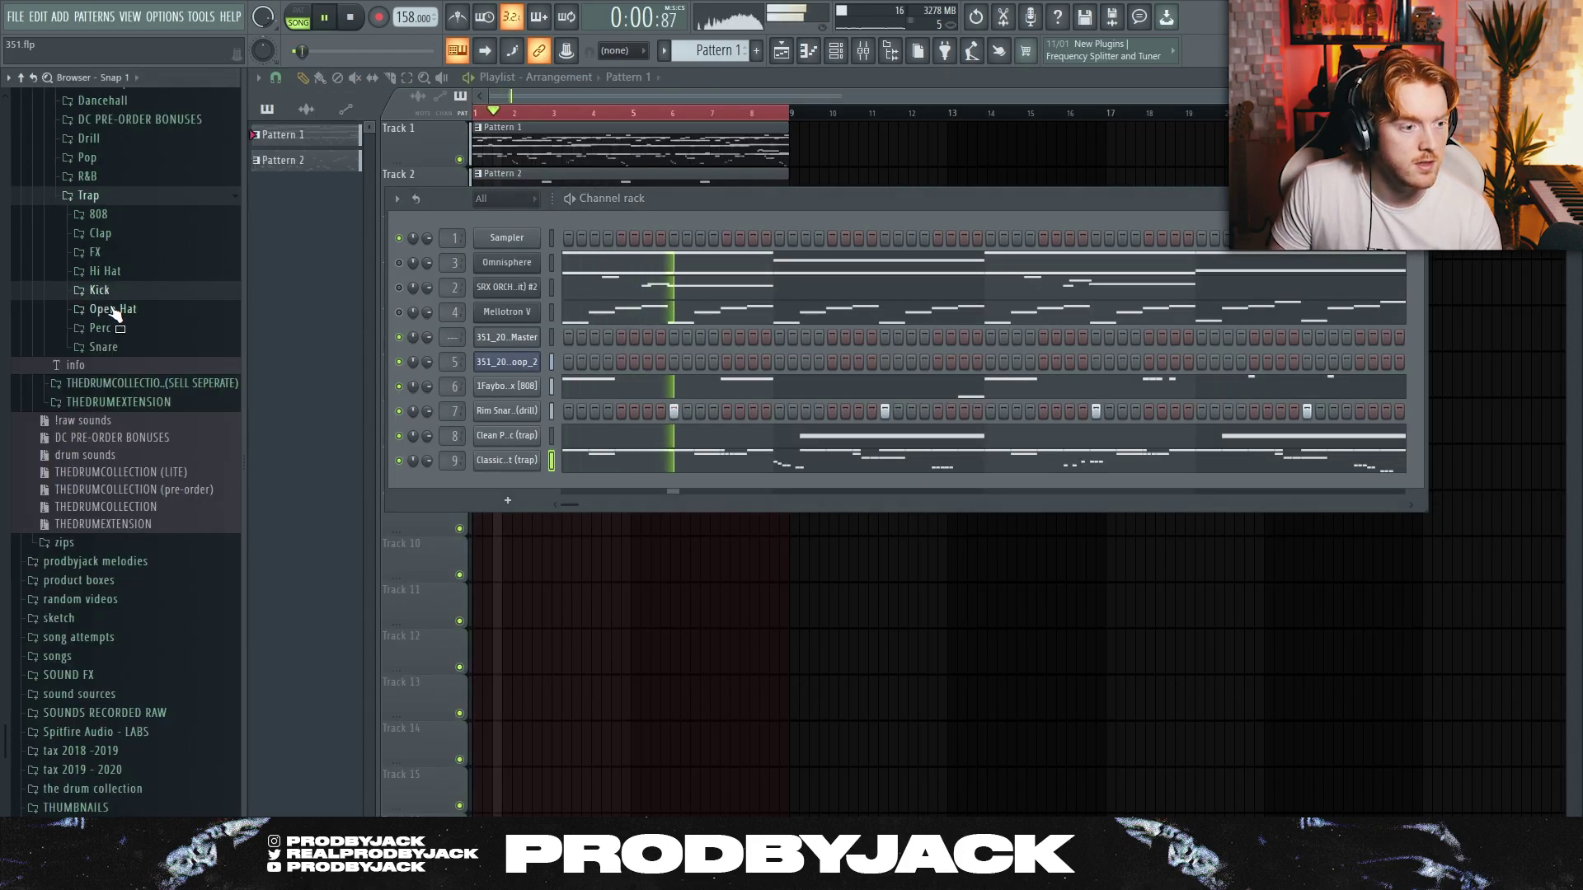
pyautogui.click(99, 290)
# Audition the Trap open hat samples against the beat and add Hi Open Hat (trap) as a new channel
pyautogui.click(113, 308)
pyautogui.click(140, 362)
pyautogui.press('space')
pyautogui.press('space')
pyautogui.click(126, 345)
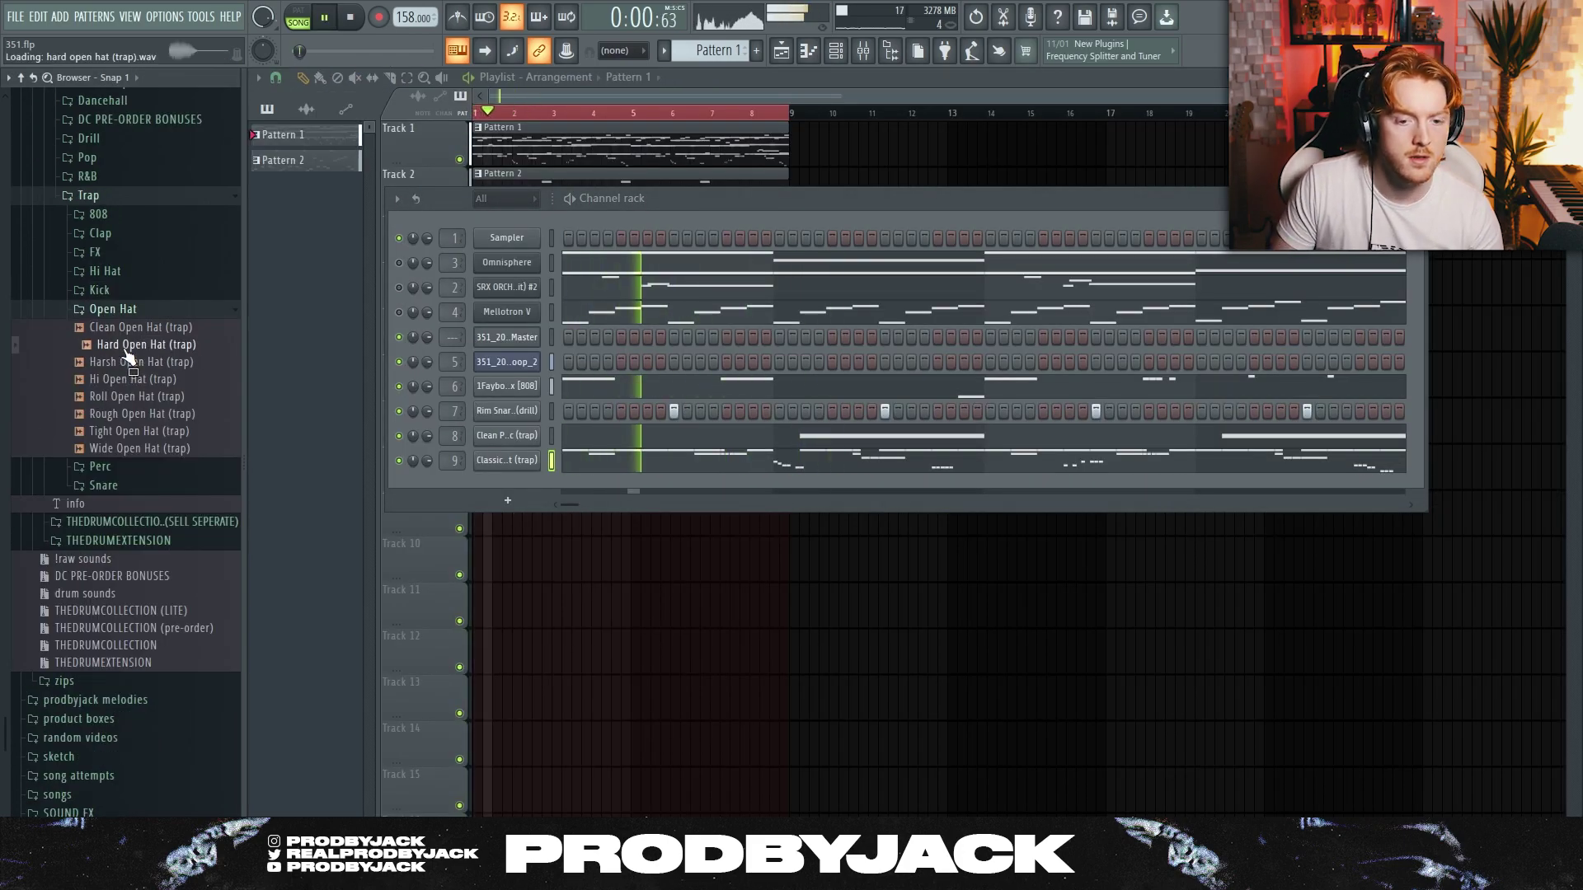
pyautogui.click(119, 330)
pyautogui.click(122, 362)
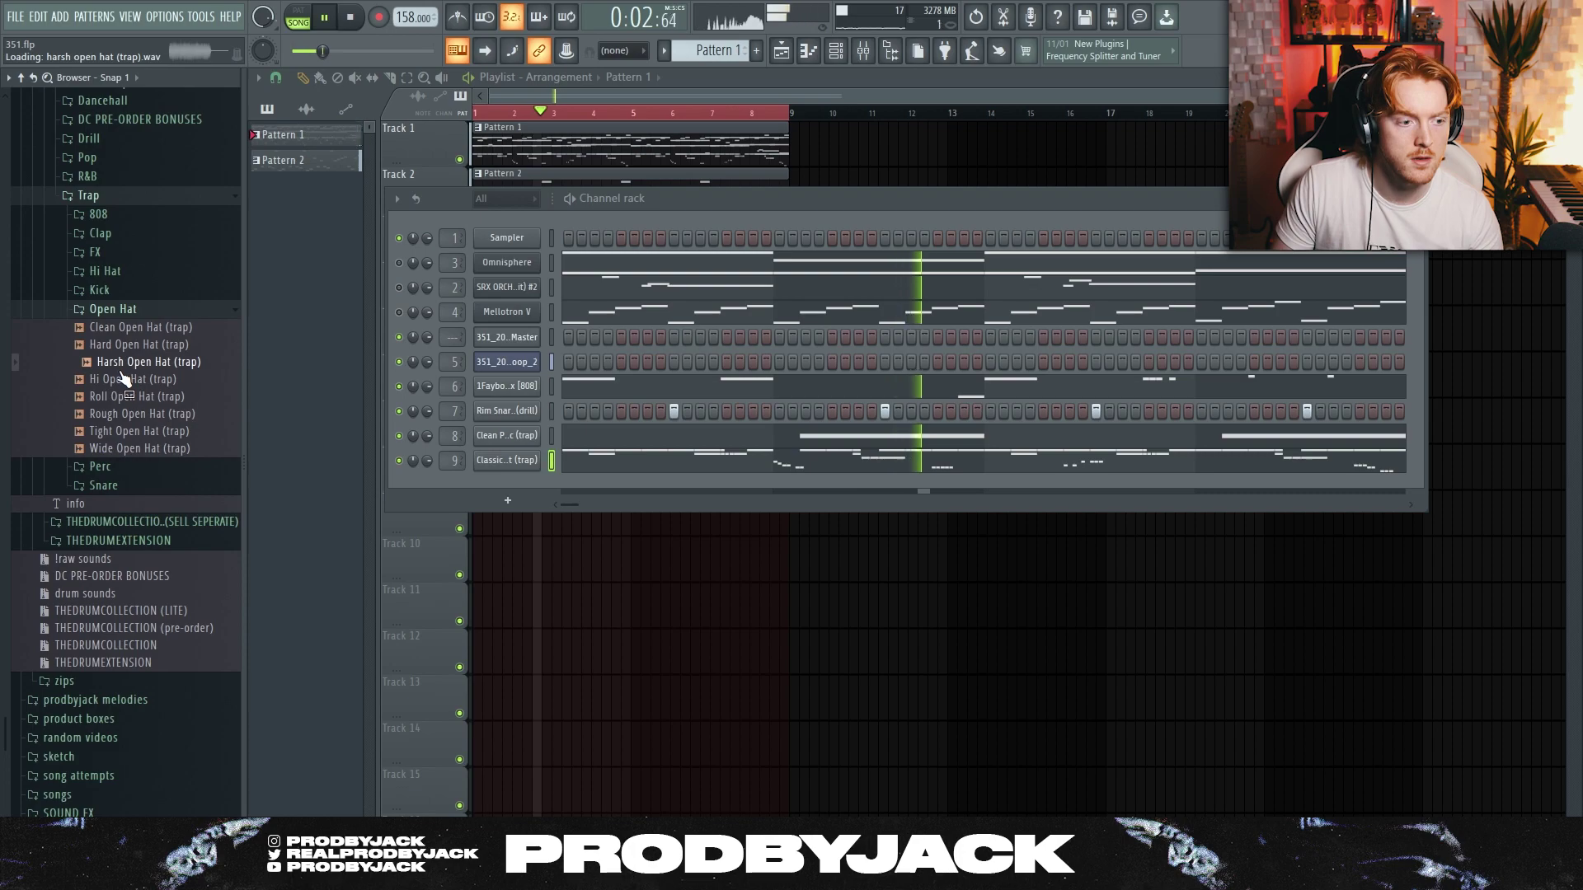
pyautogui.click(122, 380)
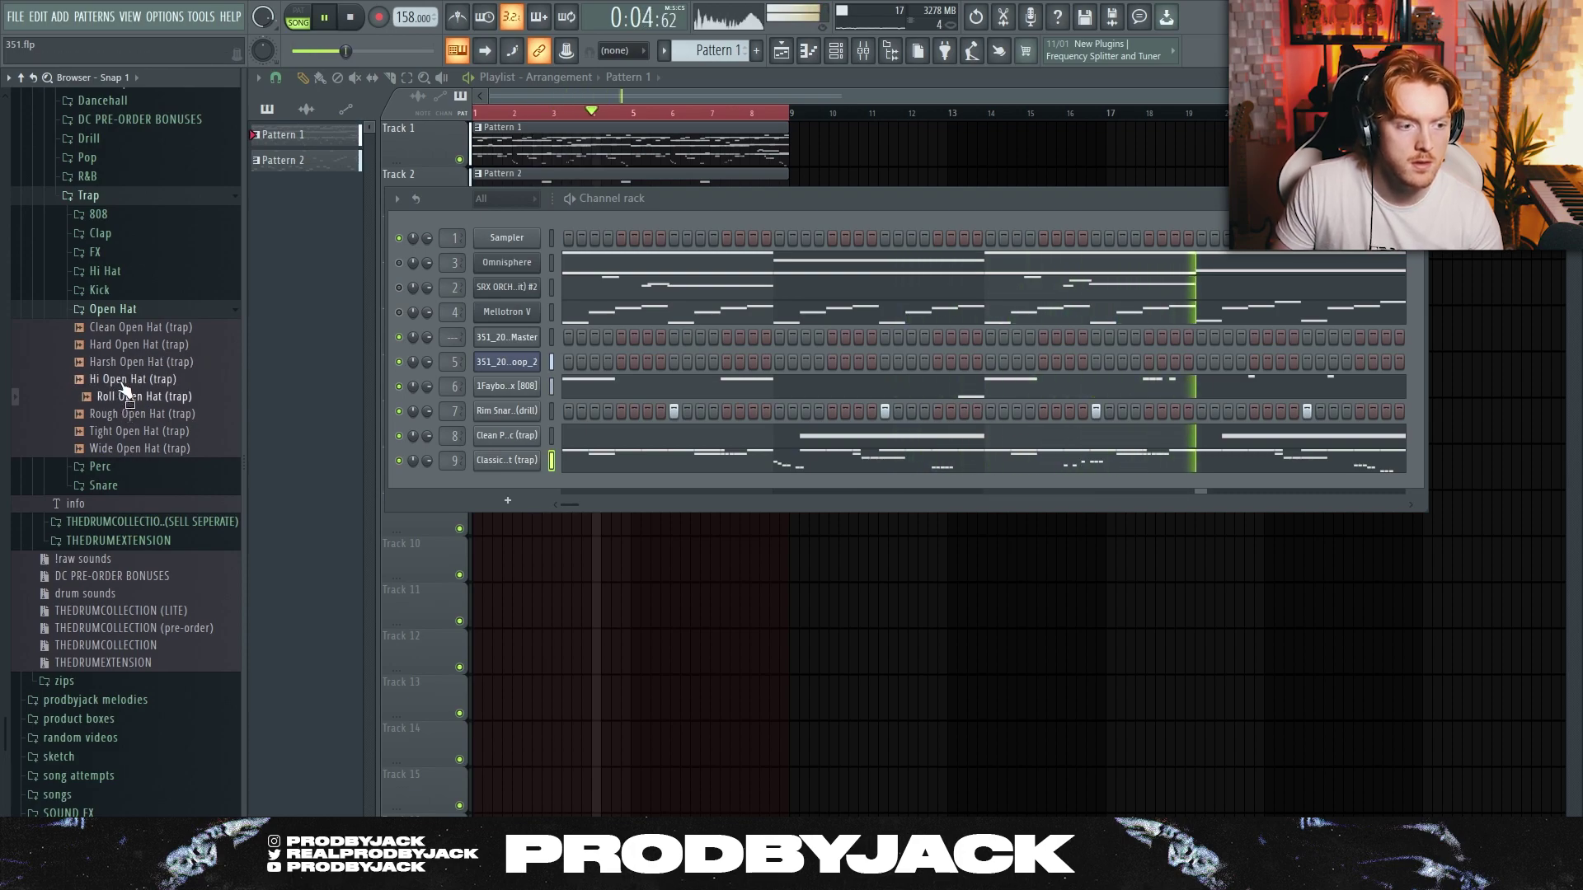
pyautogui.click(128, 398)
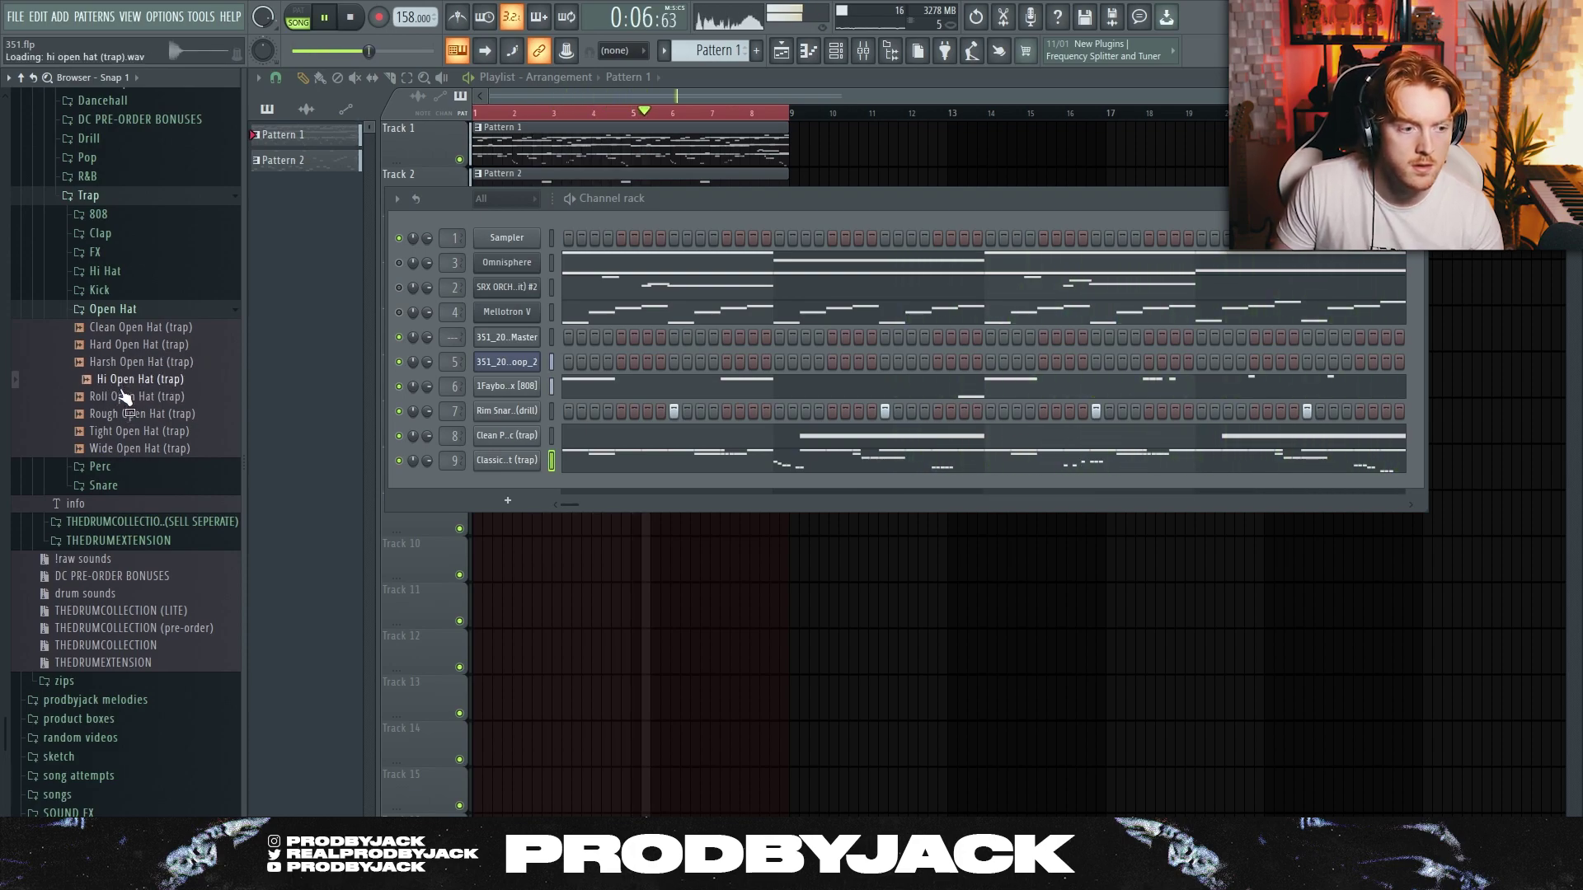
pyautogui.click(123, 380)
pyautogui.moveTo(416, 441); pyautogui.dragTo(487, 480)
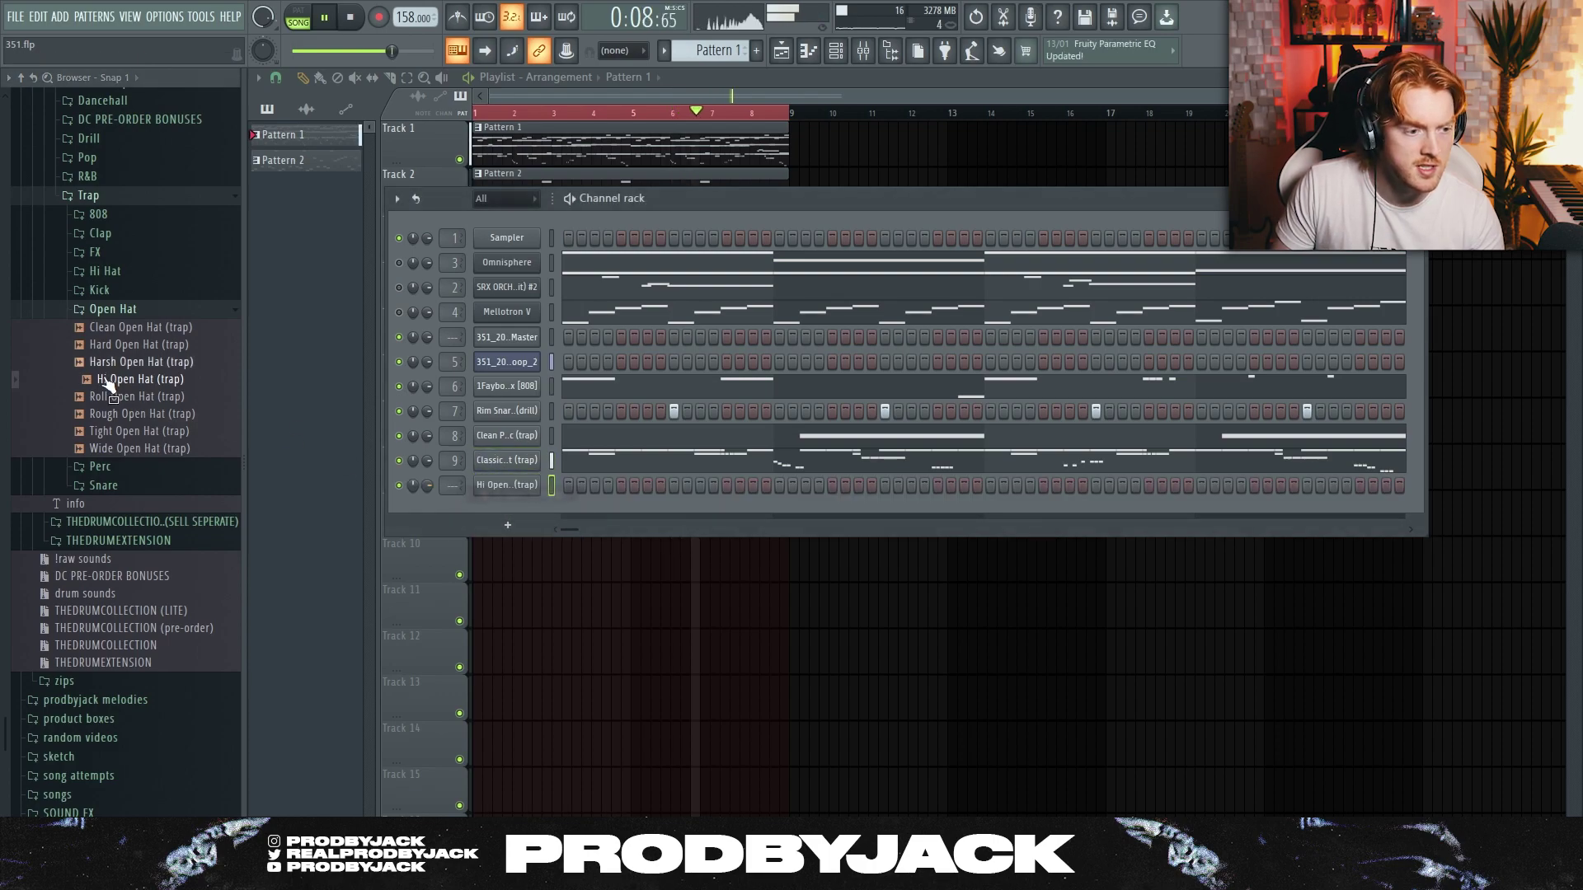
# Add Roll Open Hat (trap) as a channel, placing Hi Open Hat on step 9 and Roll Open Hat on step 13 of bar 1
pyautogui.moveTo(128, 397); pyautogui.dragTo(663, 496)
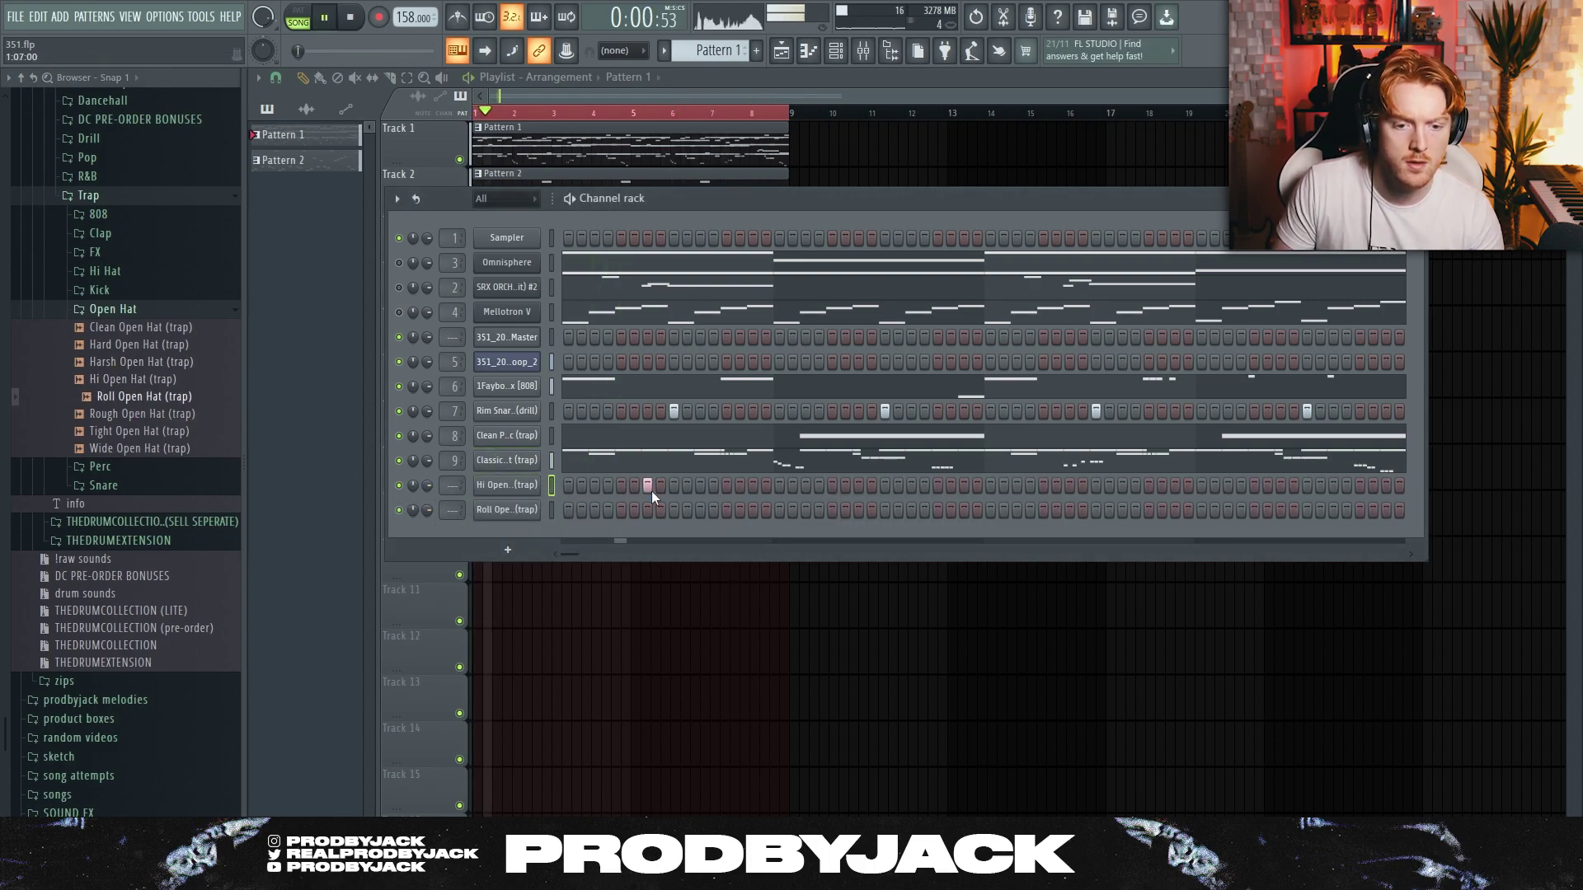
pyautogui.click(726, 510)
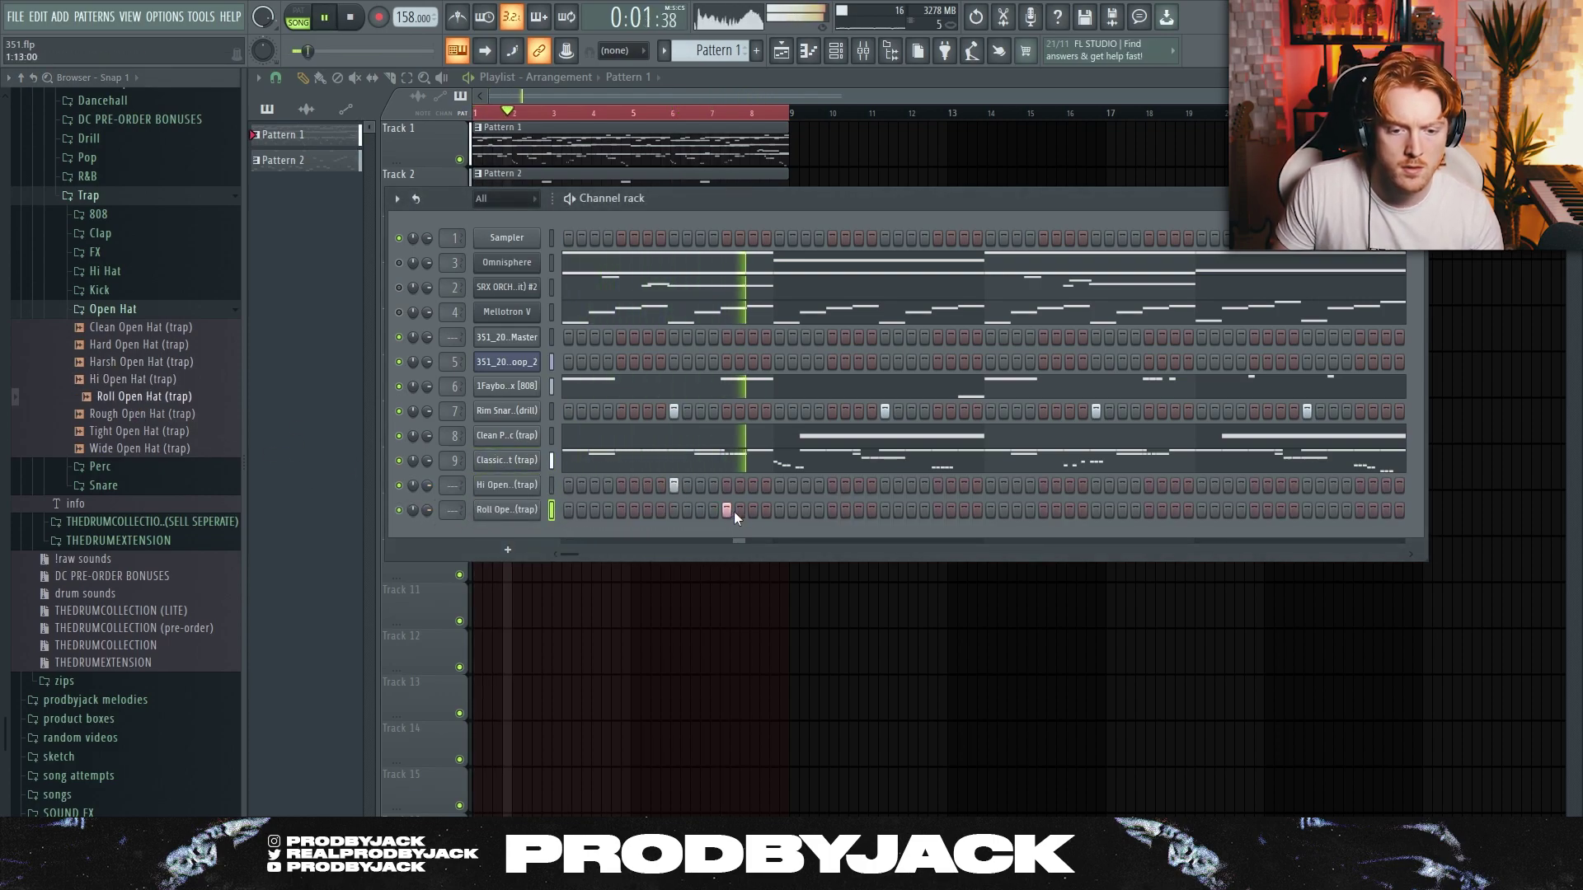
pyautogui.click(674, 486)
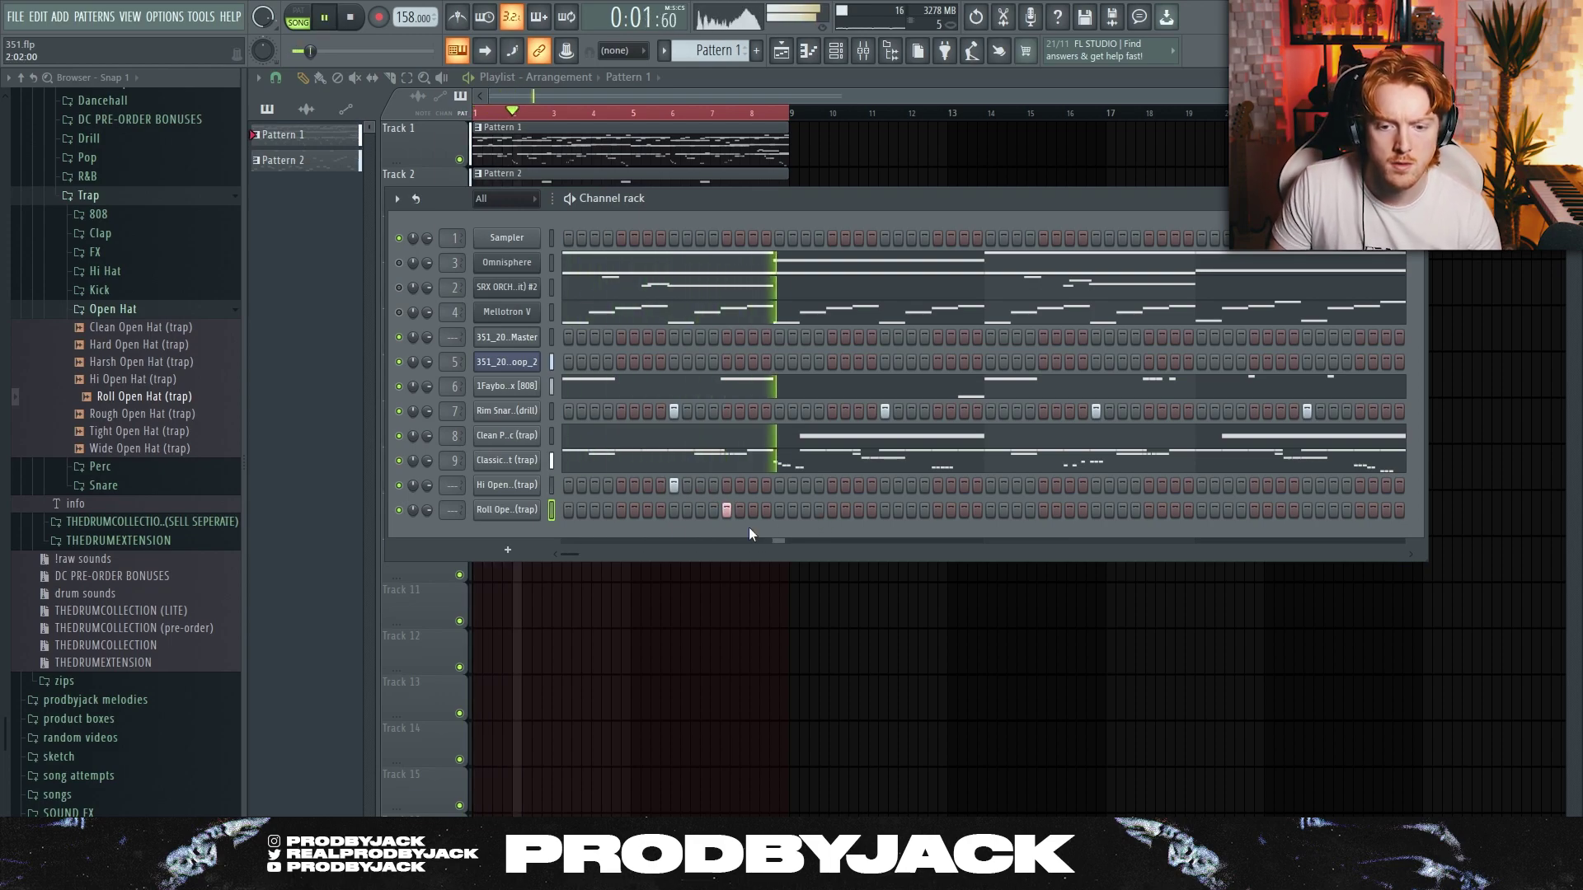
# Place a Hi Open Hat hit on step 9 and a Roll Open Hat hit on step 13 of bar 3
pyautogui.click(1148, 486)
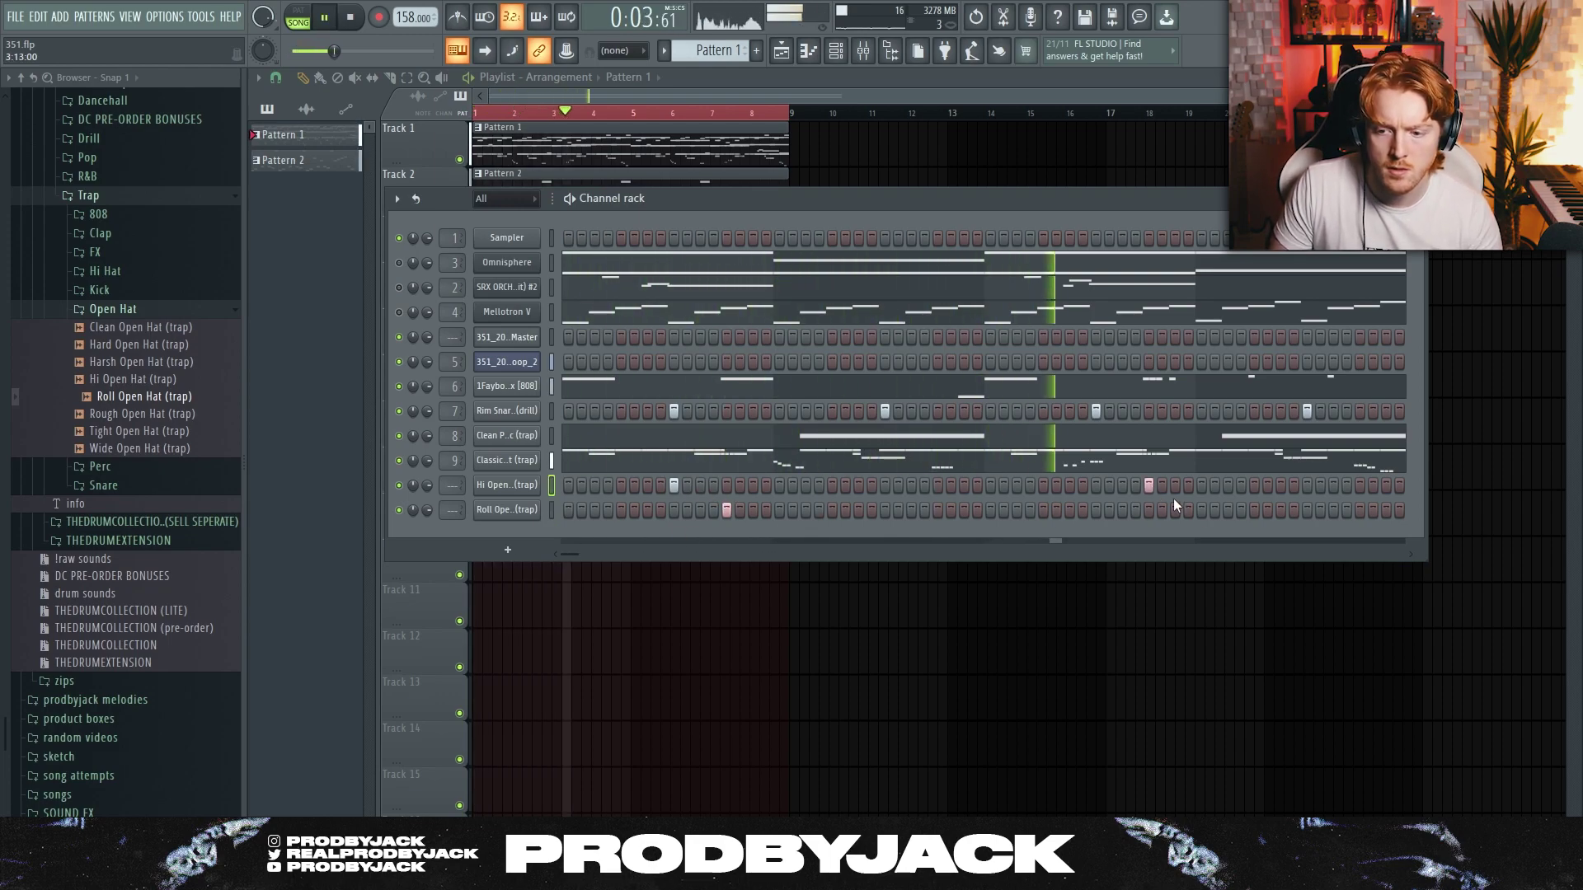
pyautogui.press('space')
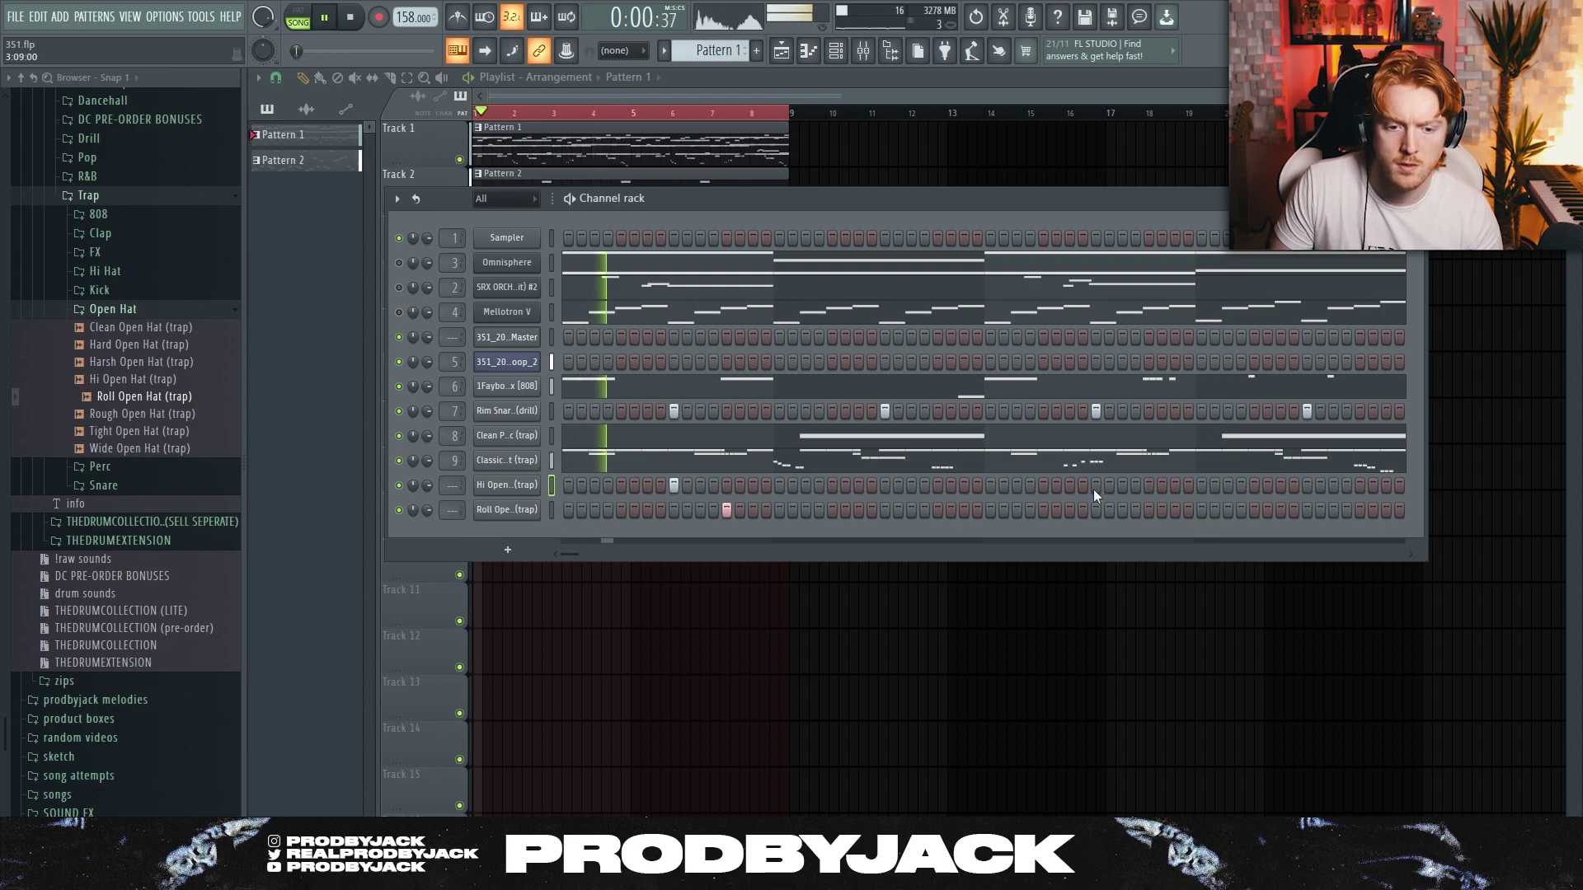
pyautogui.click(1094, 487)
pyautogui.click(1149, 510)
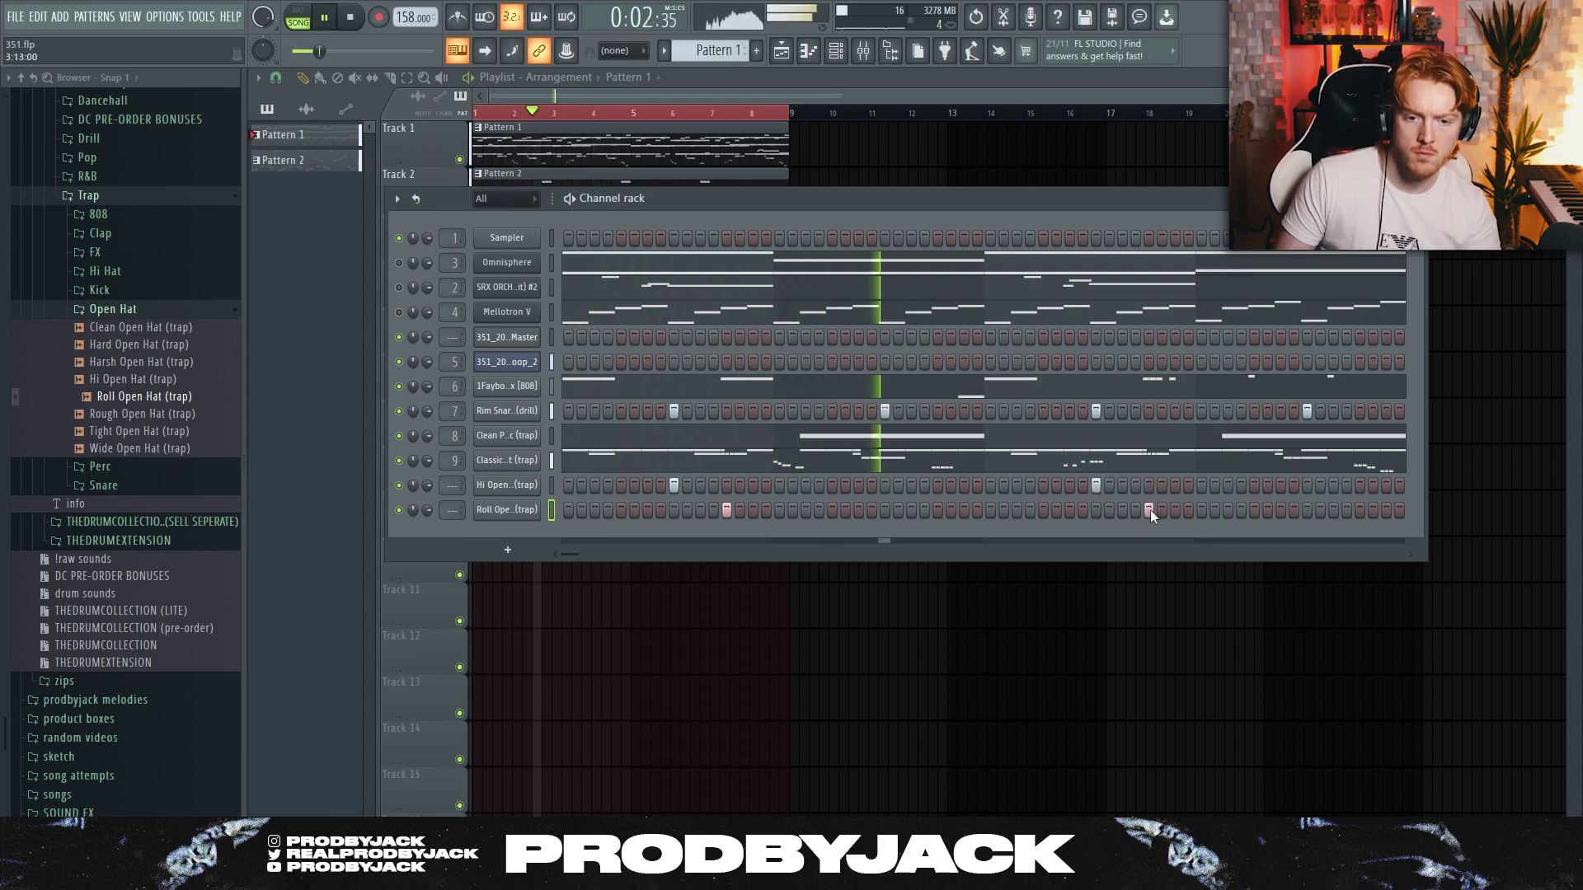
# Play the arrangement while examining the mixer levels and the Master and Insert 5 tracks
pyautogui.click(863, 50)
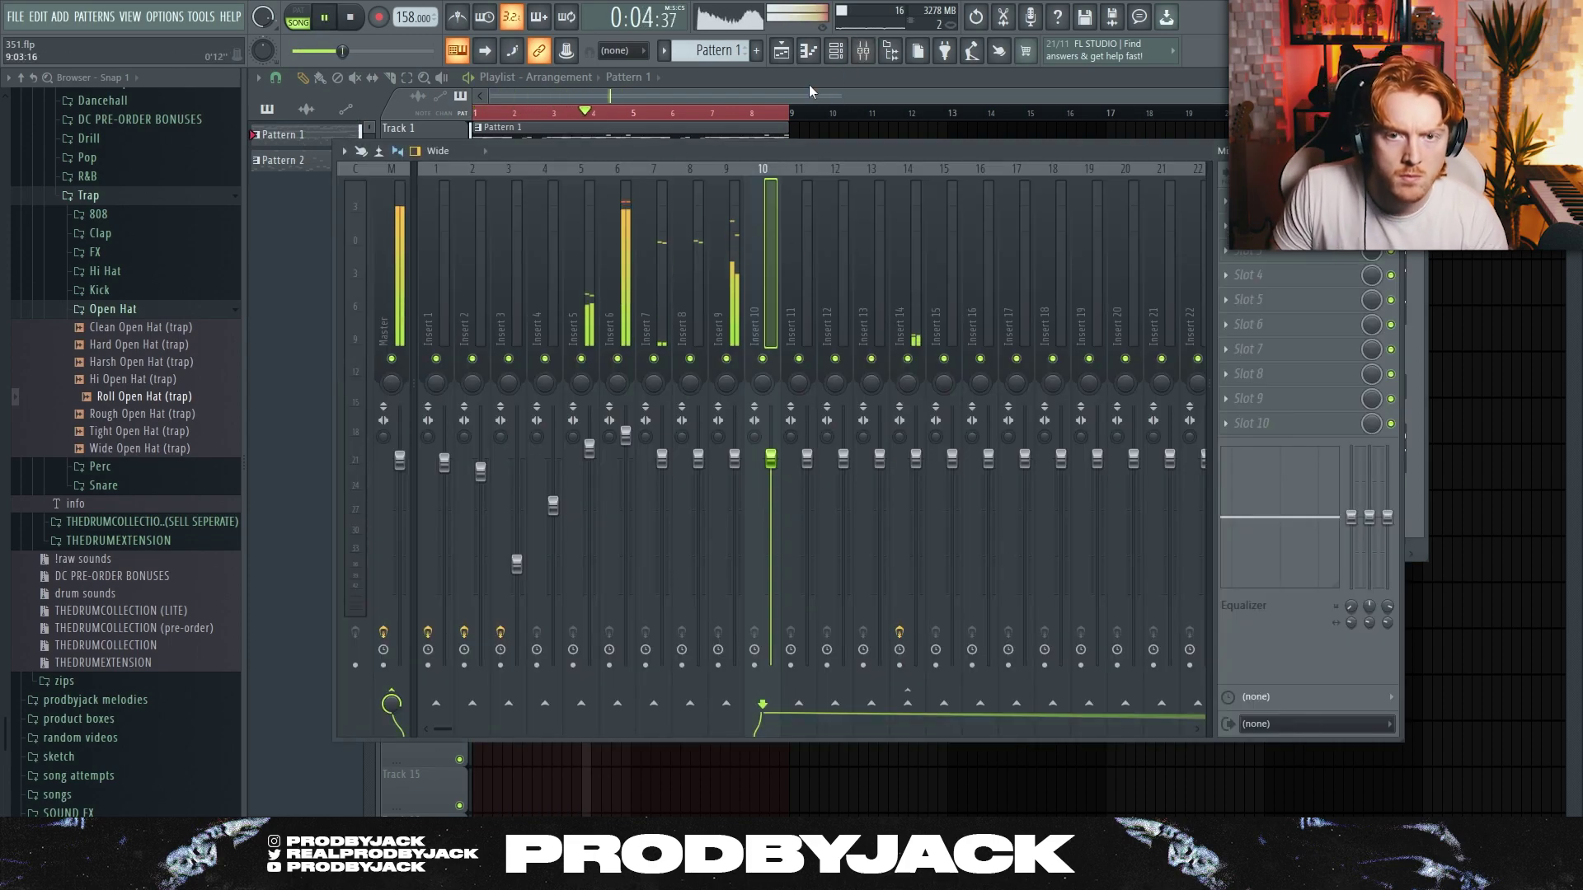
pyautogui.press('F6')
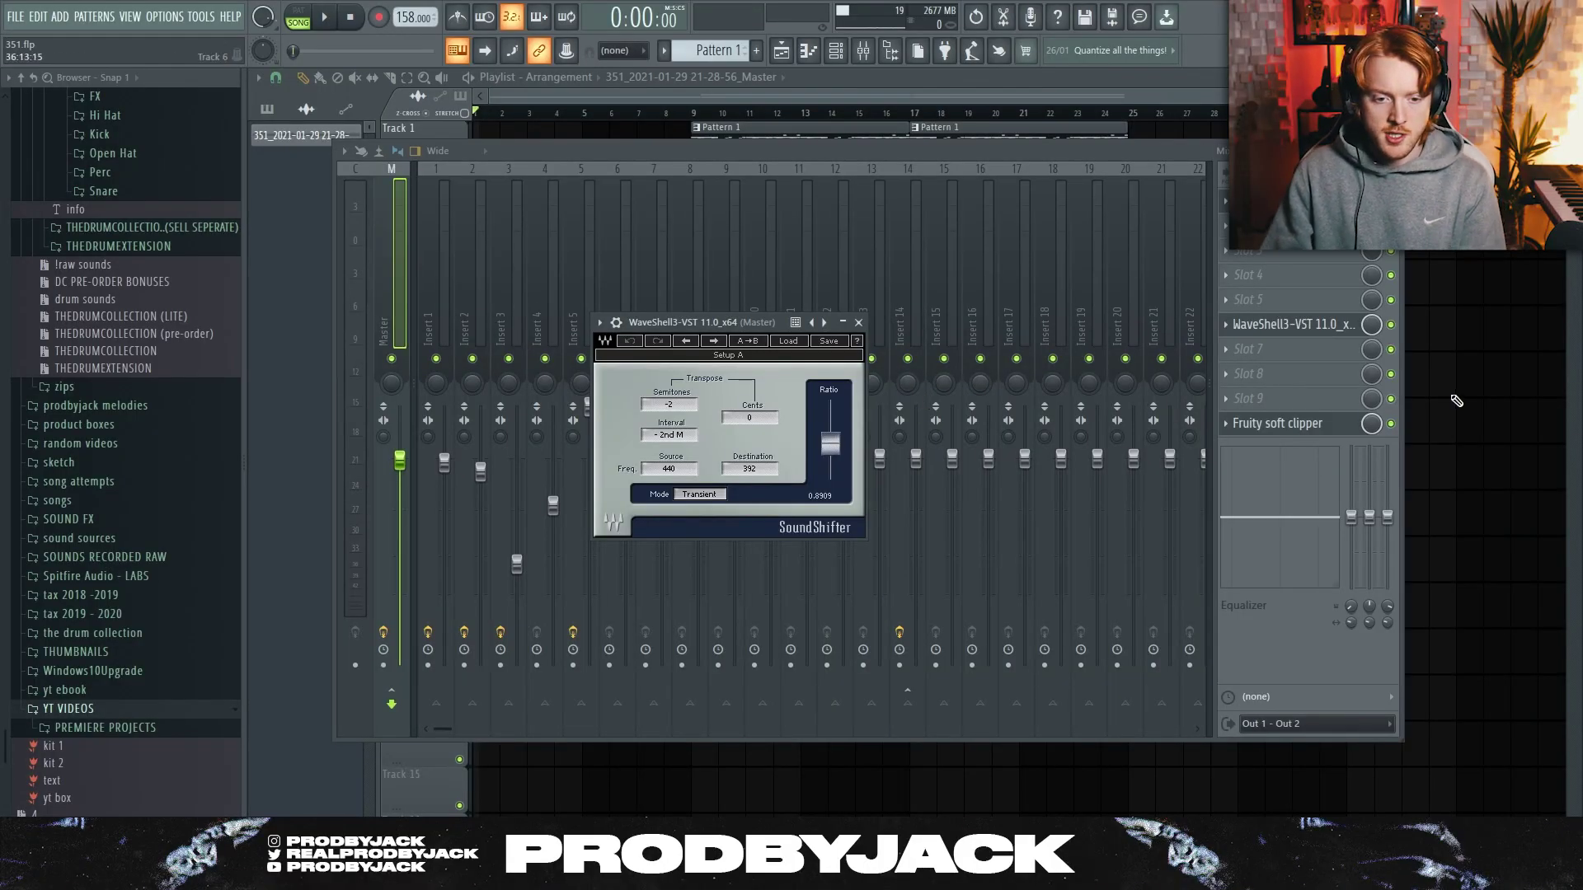
pyautogui.click(1457, 401)
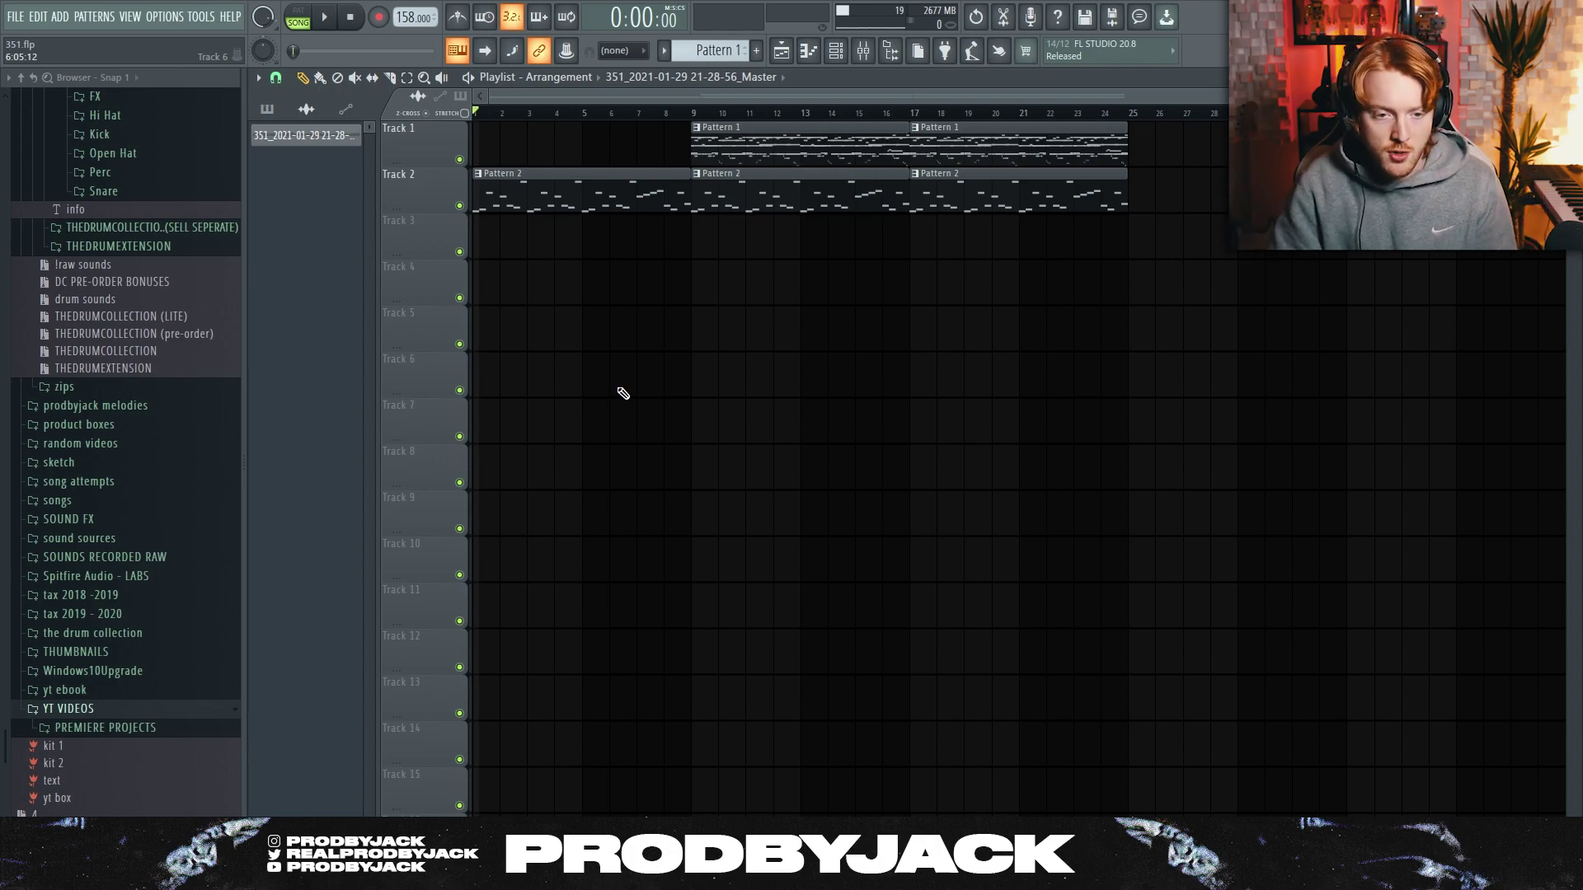
pyautogui.click(833, 63)
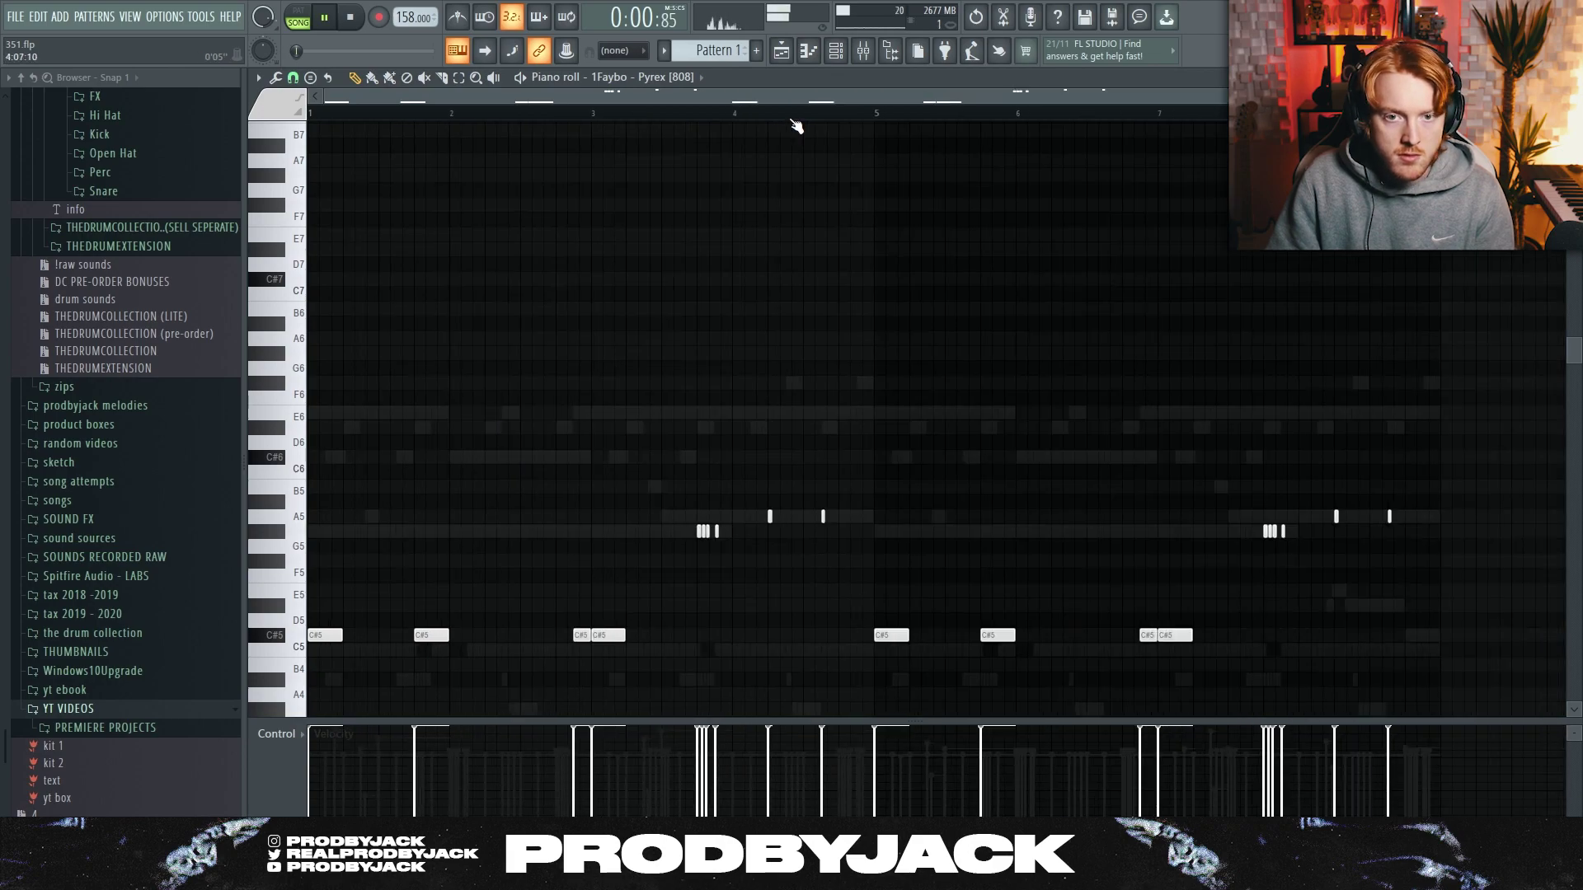
pyautogui.press('F5')
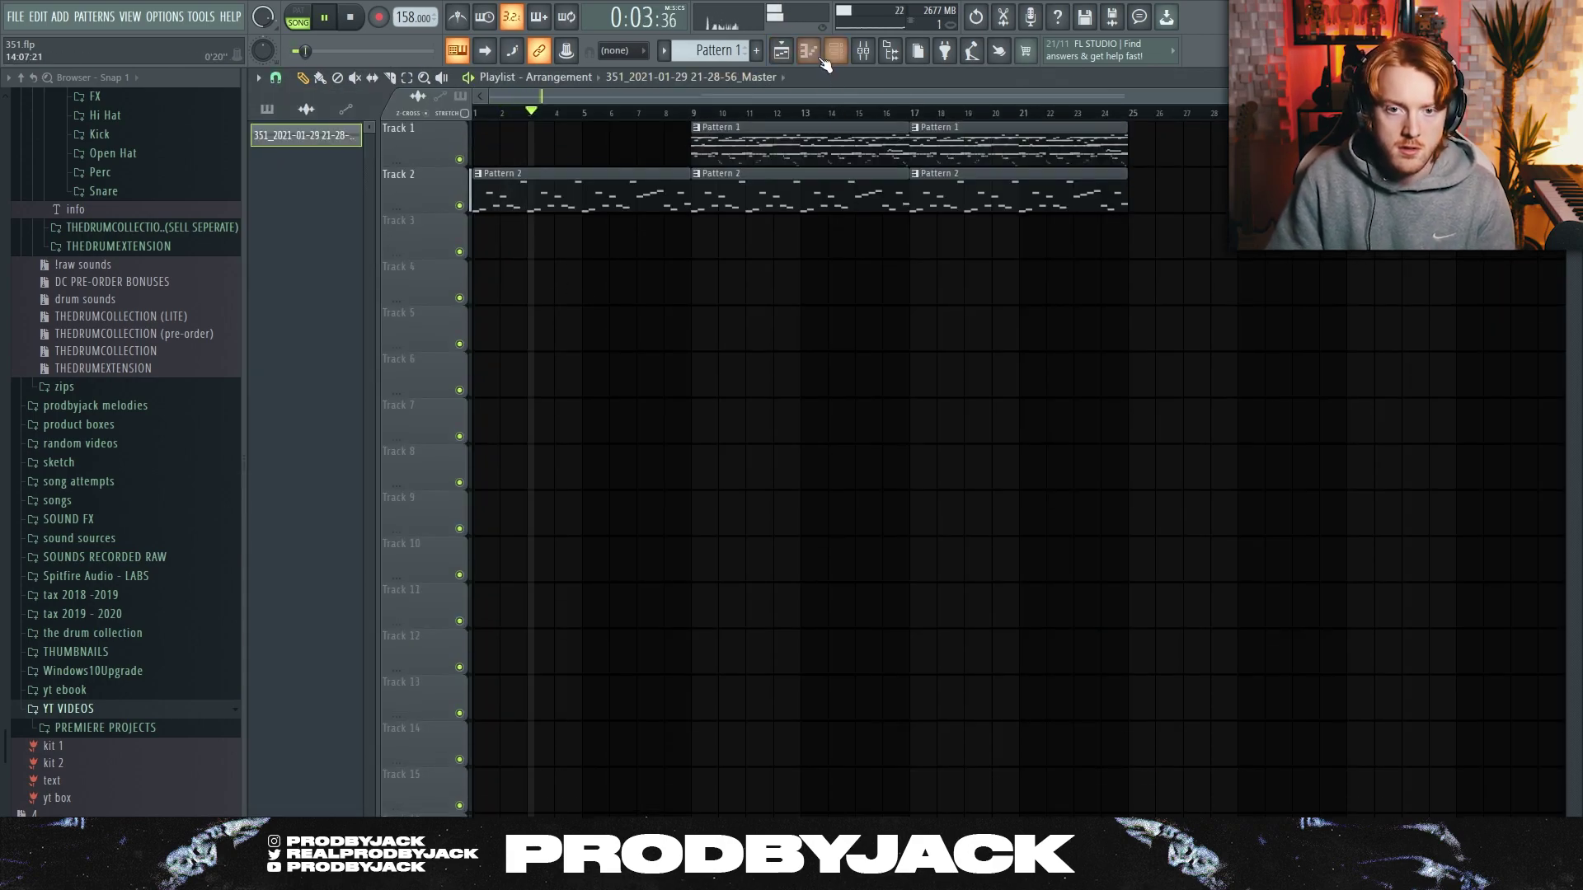
pyautogui.press('F7')
pyautogui.press('F5')
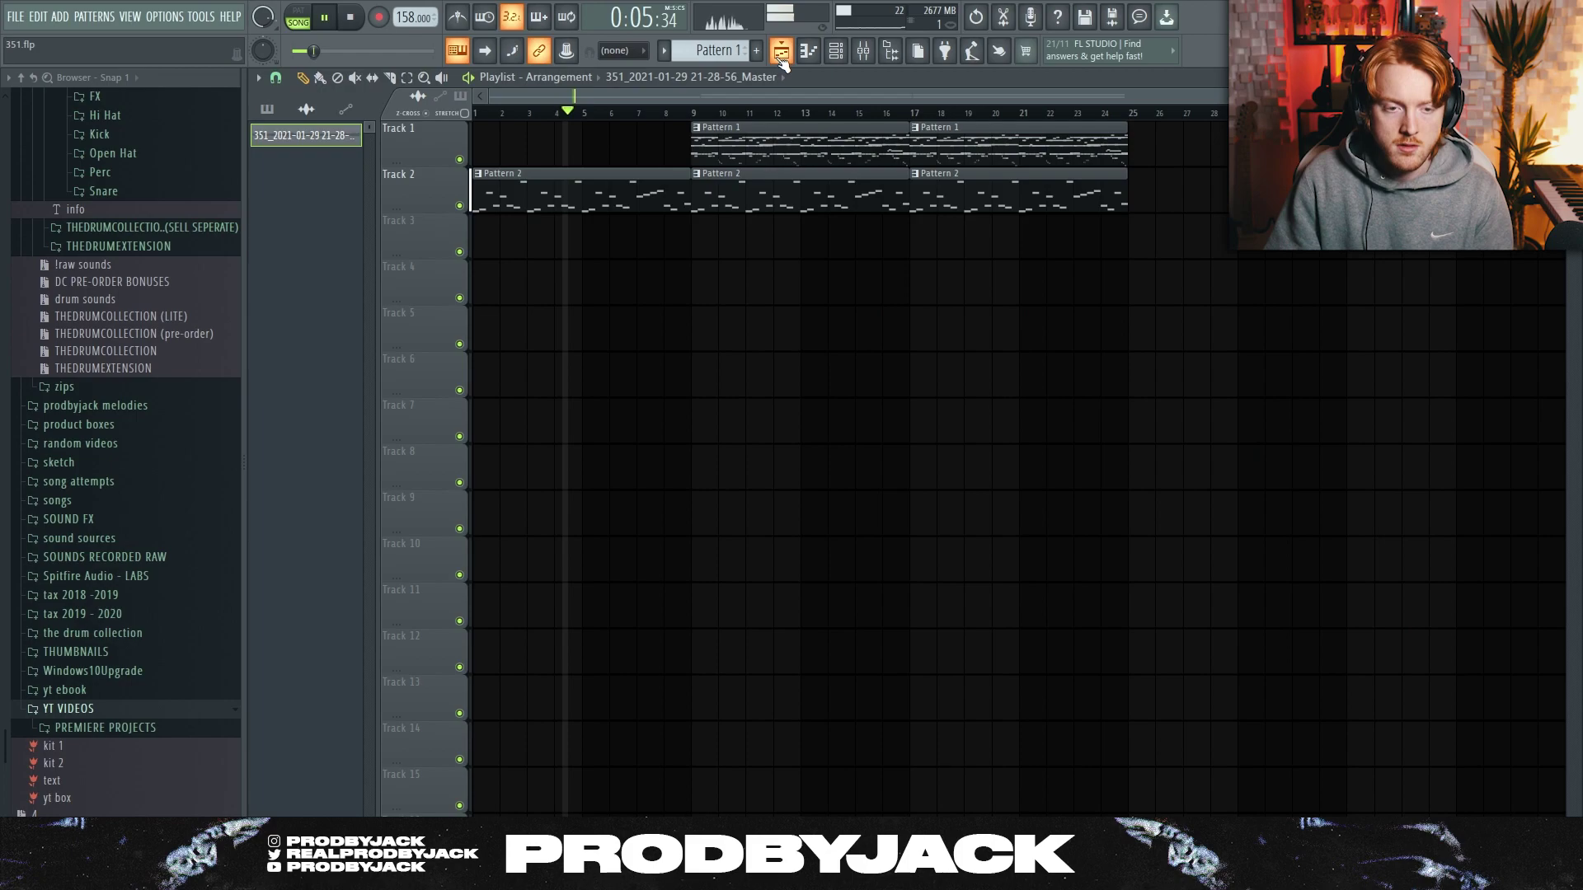
pyautogui.press('F9')
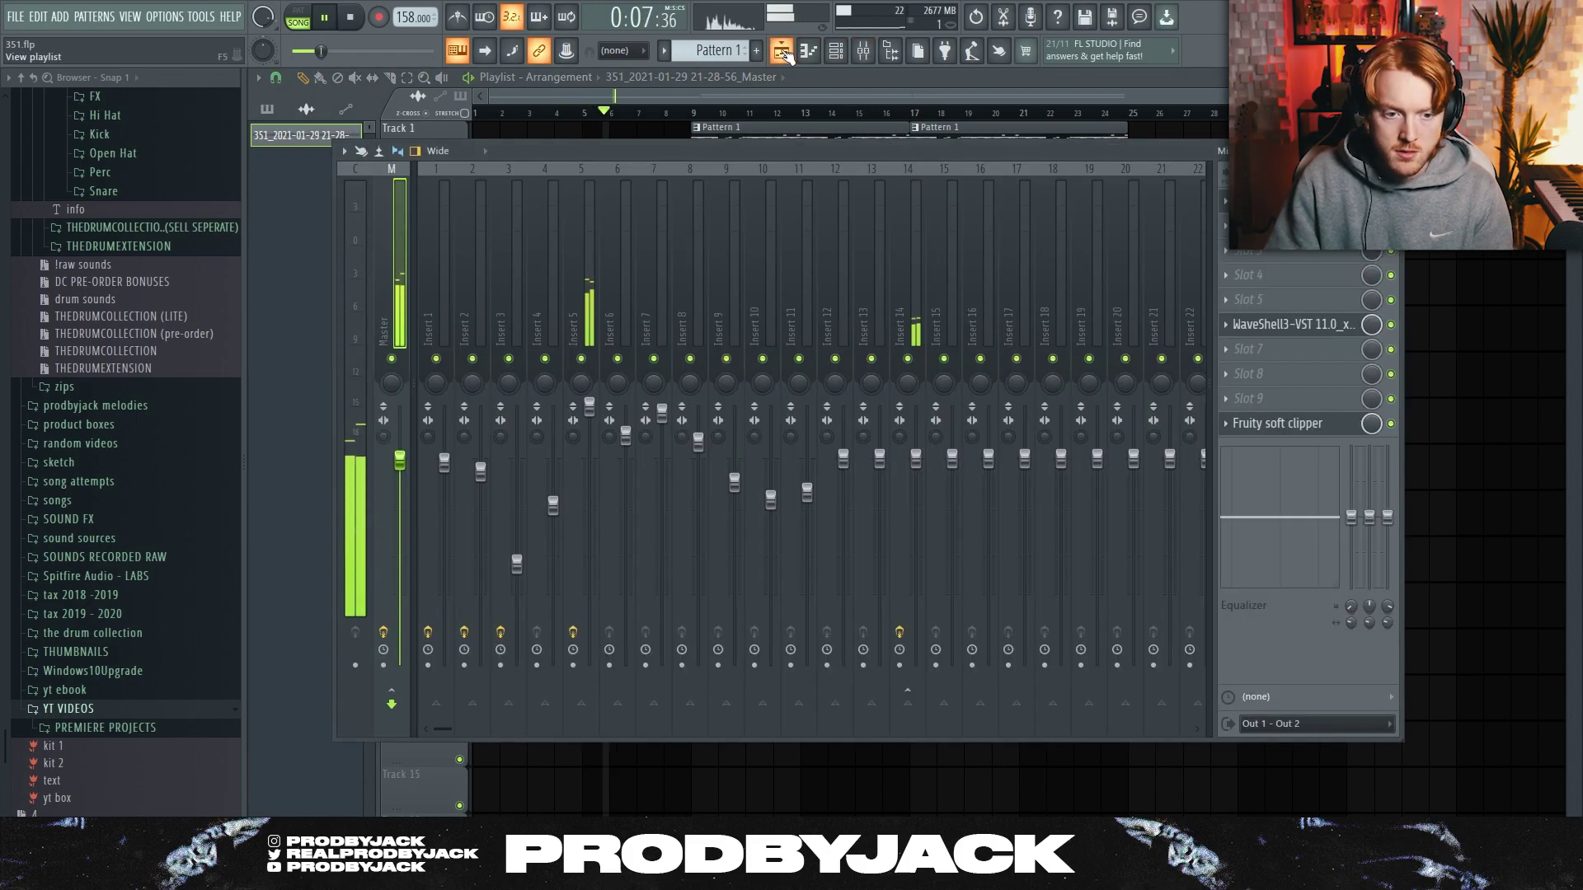
pyautogui.click(589, 319)
pyautogui.click(779, 52)
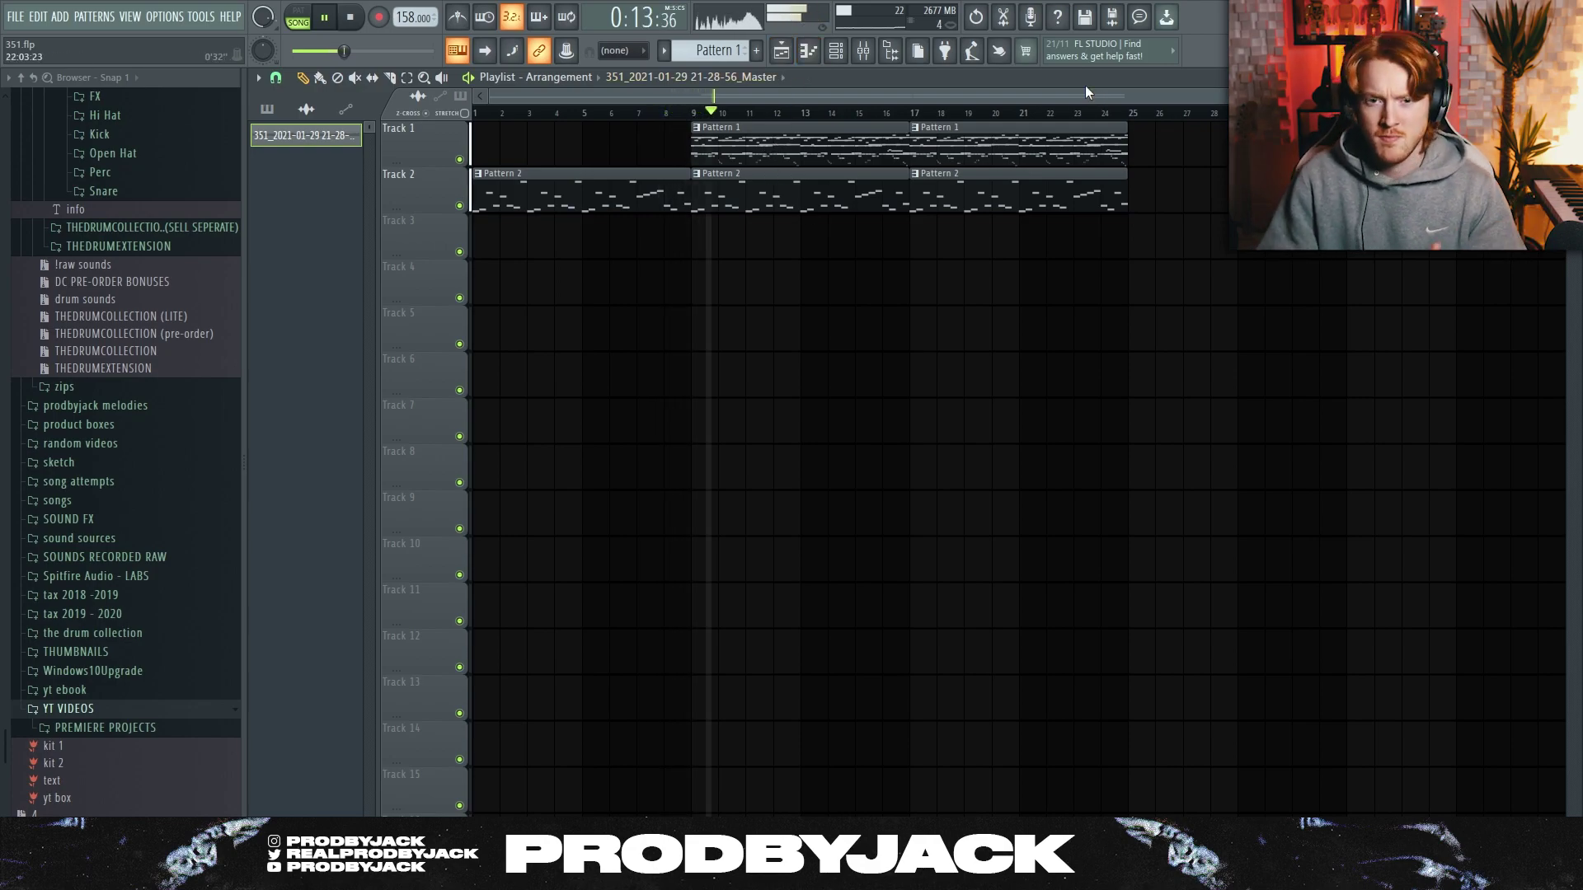
# Examine the 1Faybo - Pyrex [808] notes and Pattern 2's slice notes in the piano roll
pyautogui.click(780, 52)
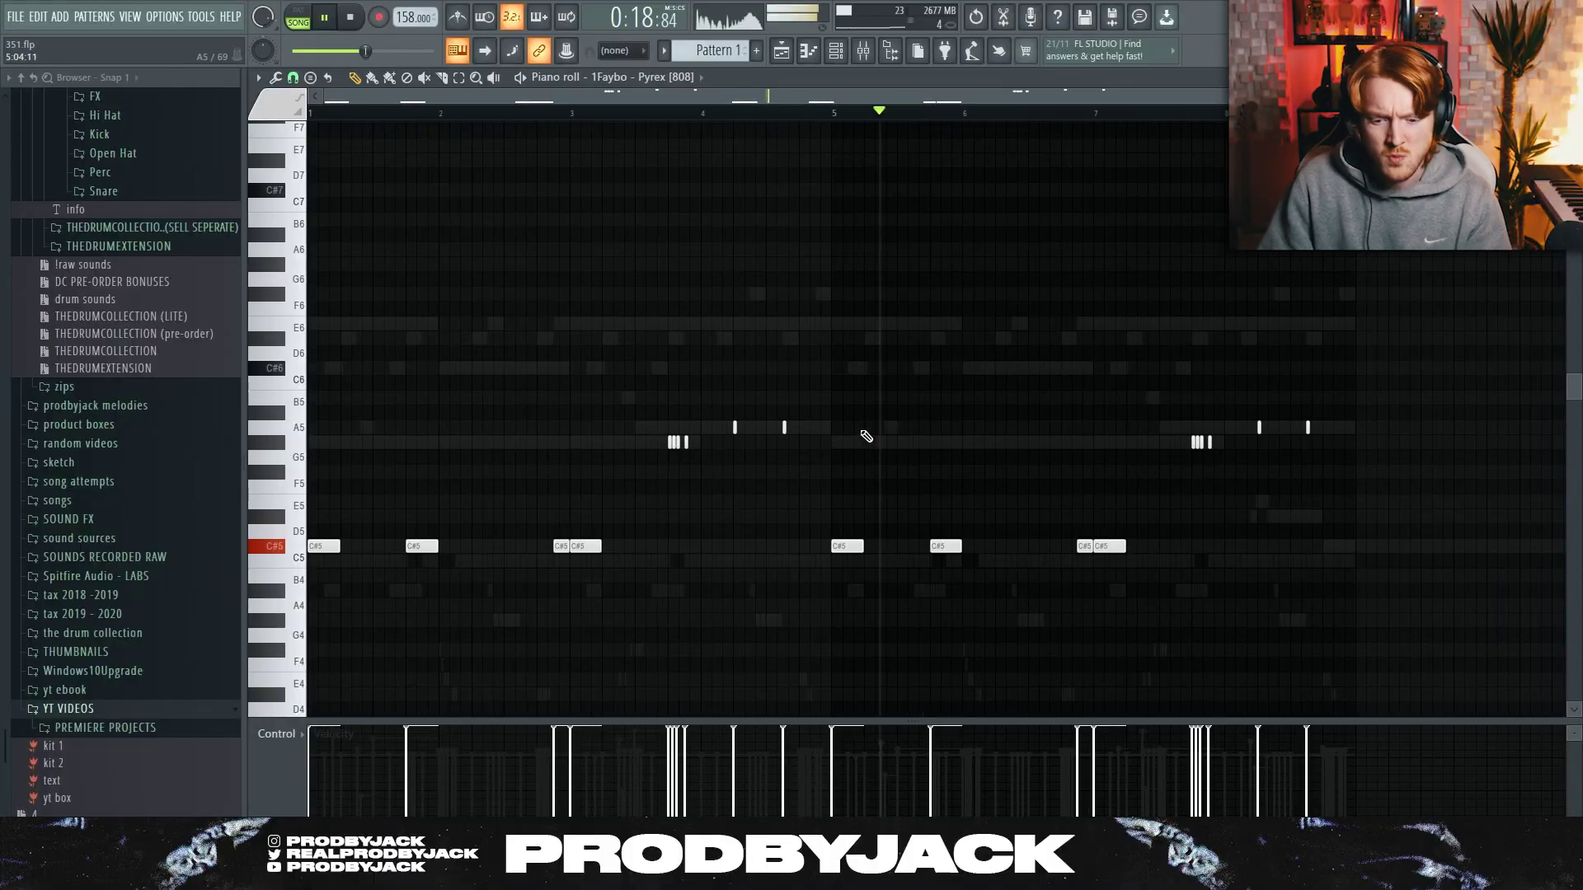
pyautogui.scroll(-2, 866, 436)
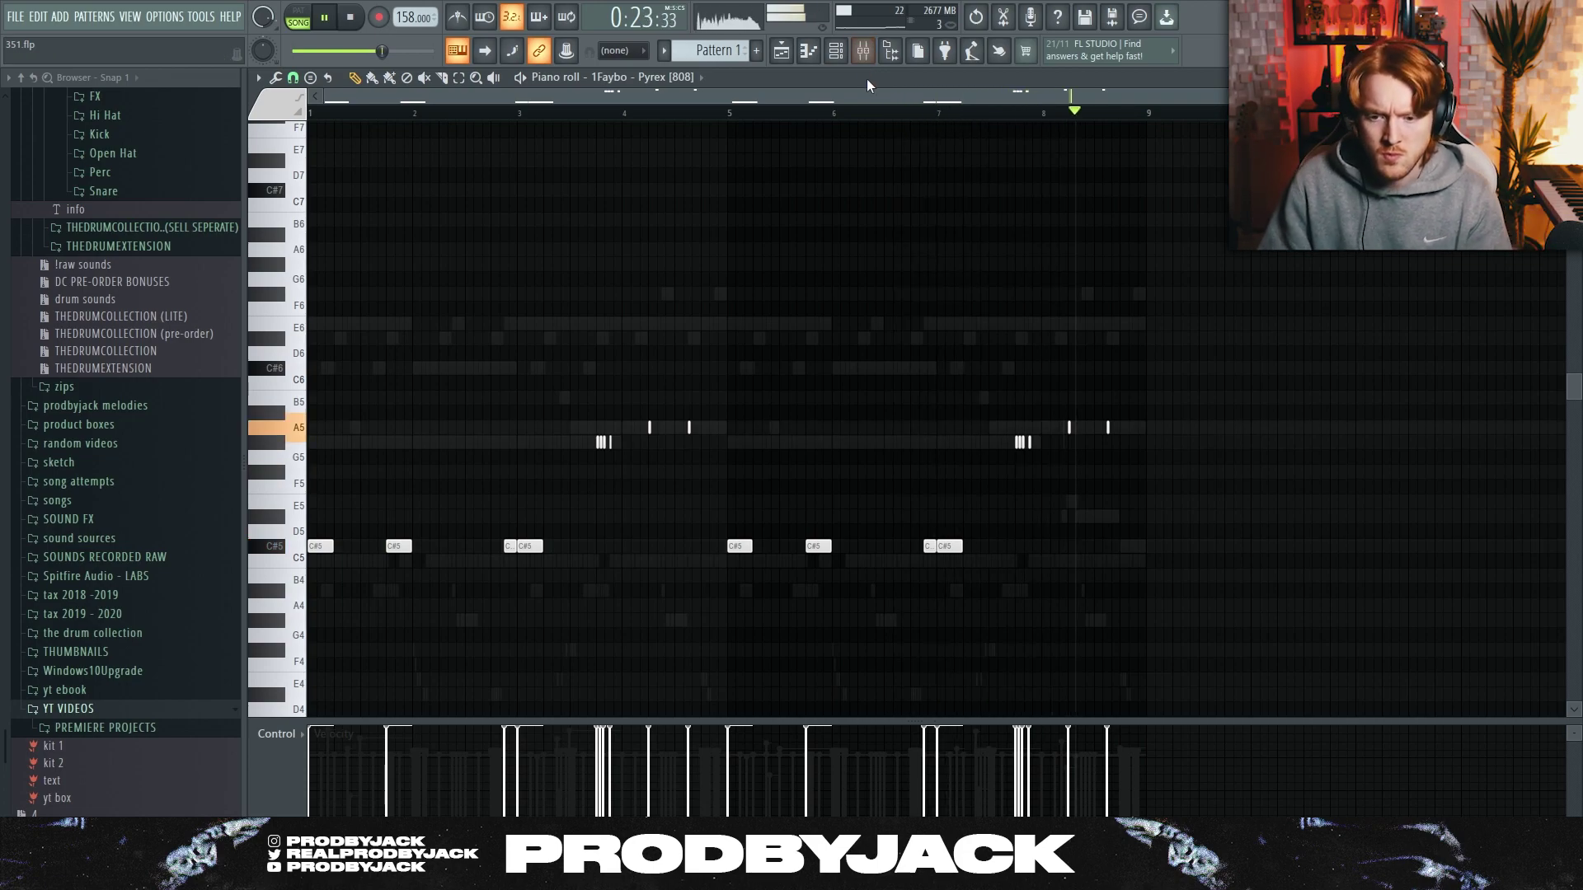
pyautogui.scroll(3, 653, 495)
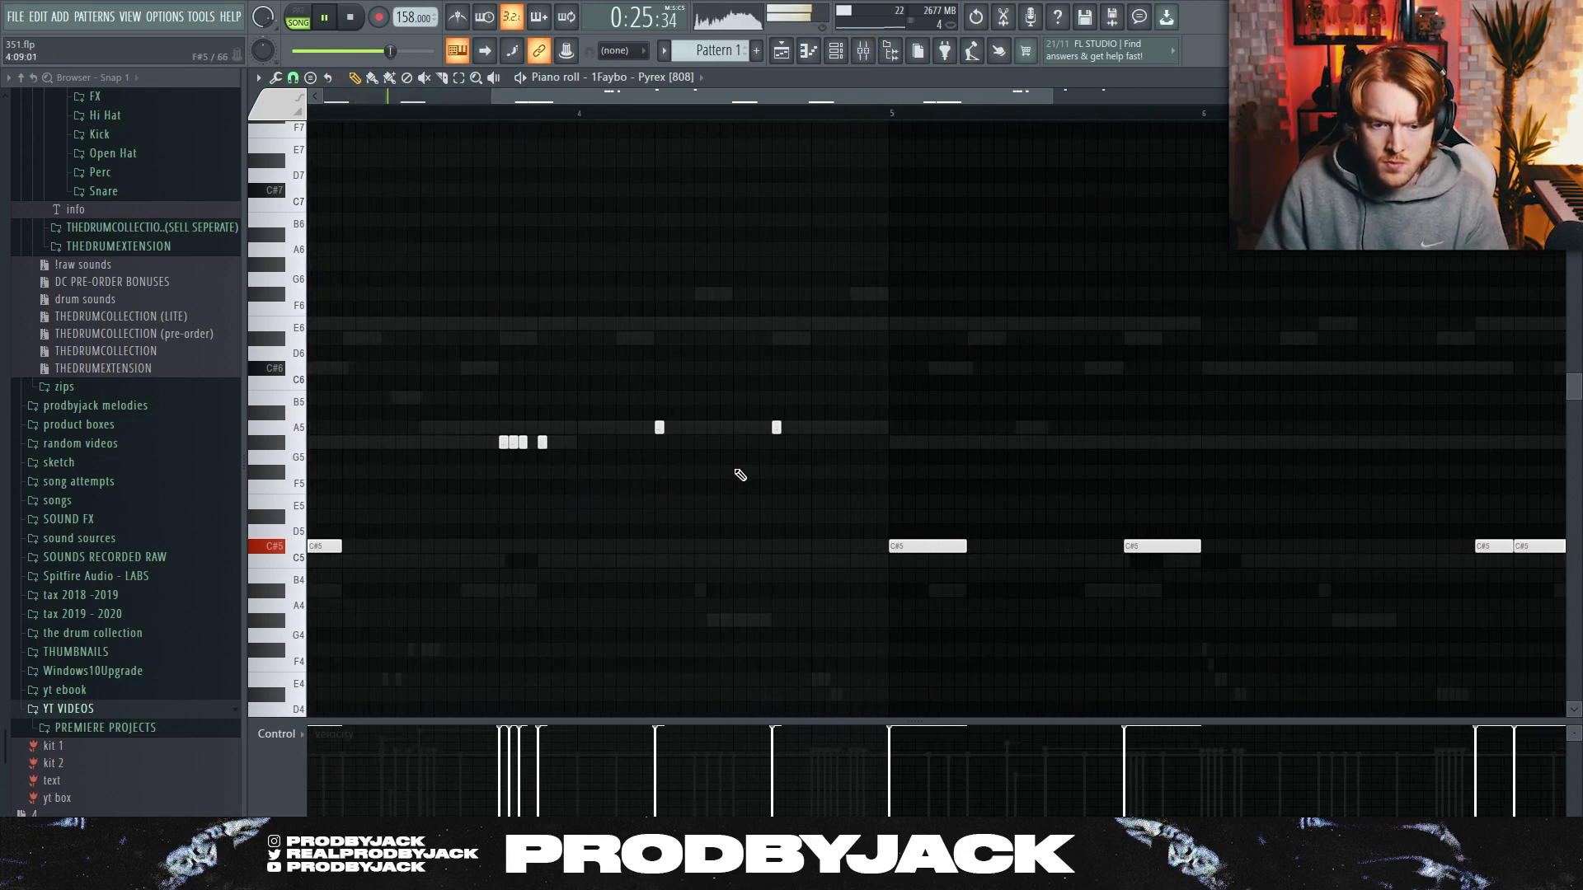
pyautogui.press('F5')
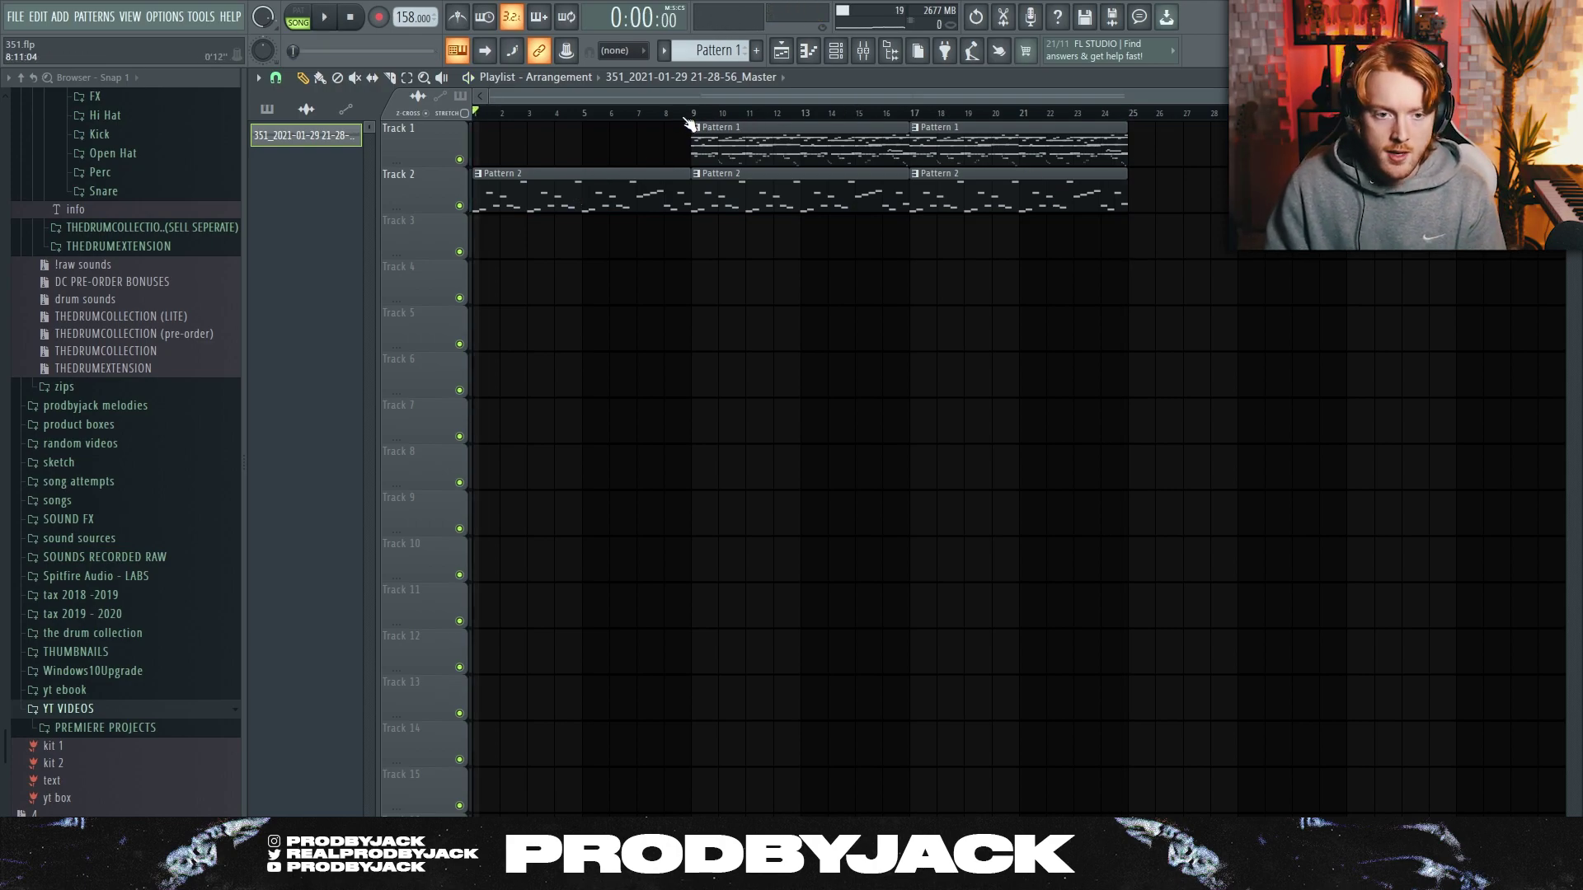
pyautogui.doubleClick(622, 195)
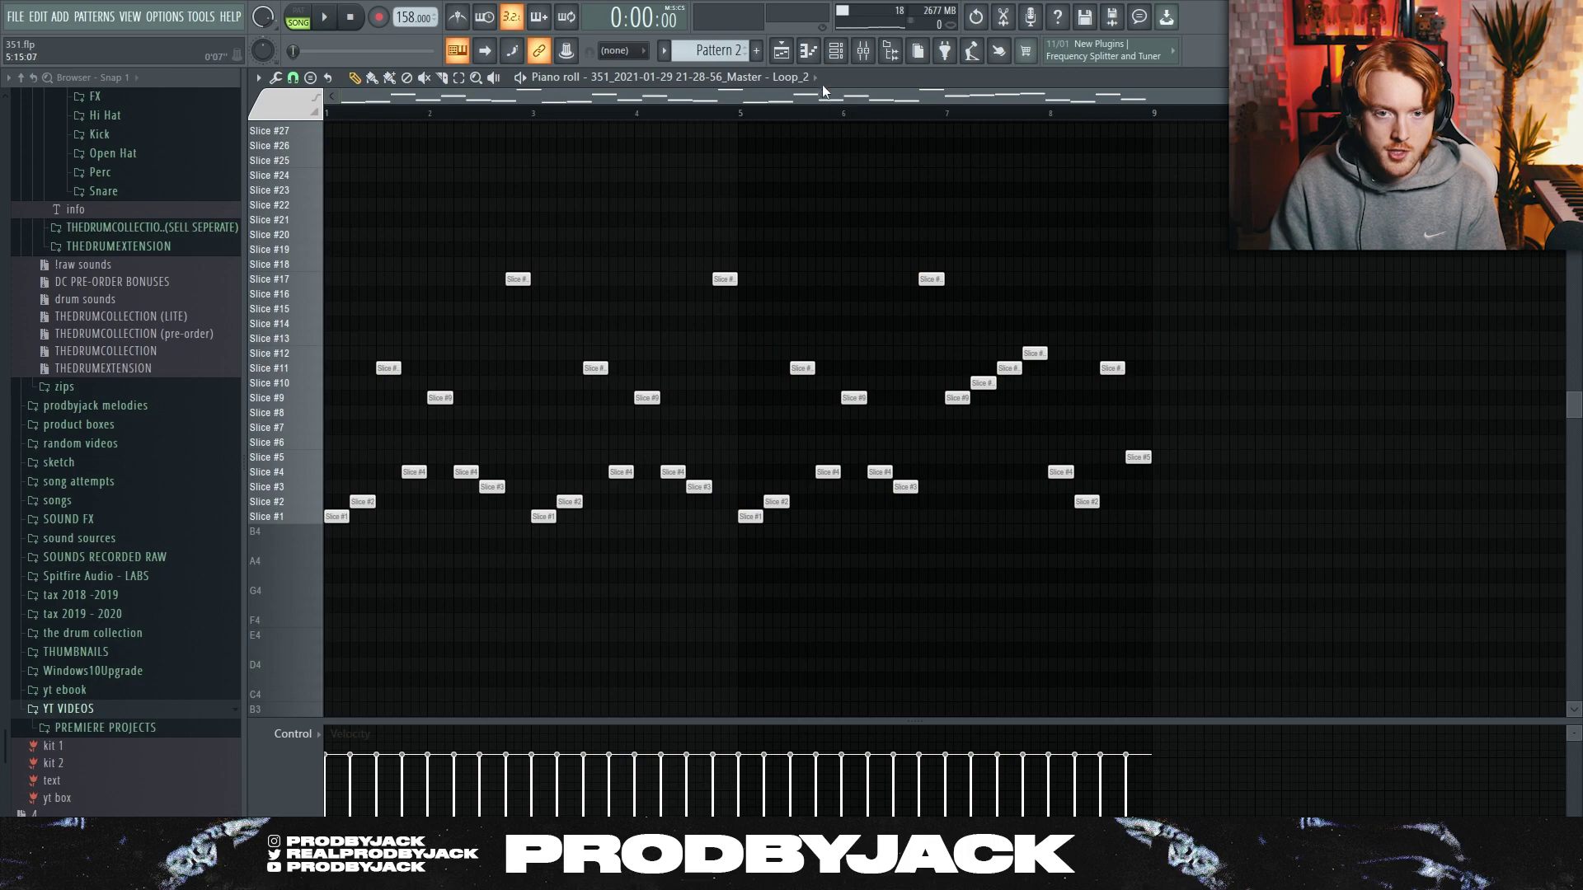
pyautogui.click(786, 56)
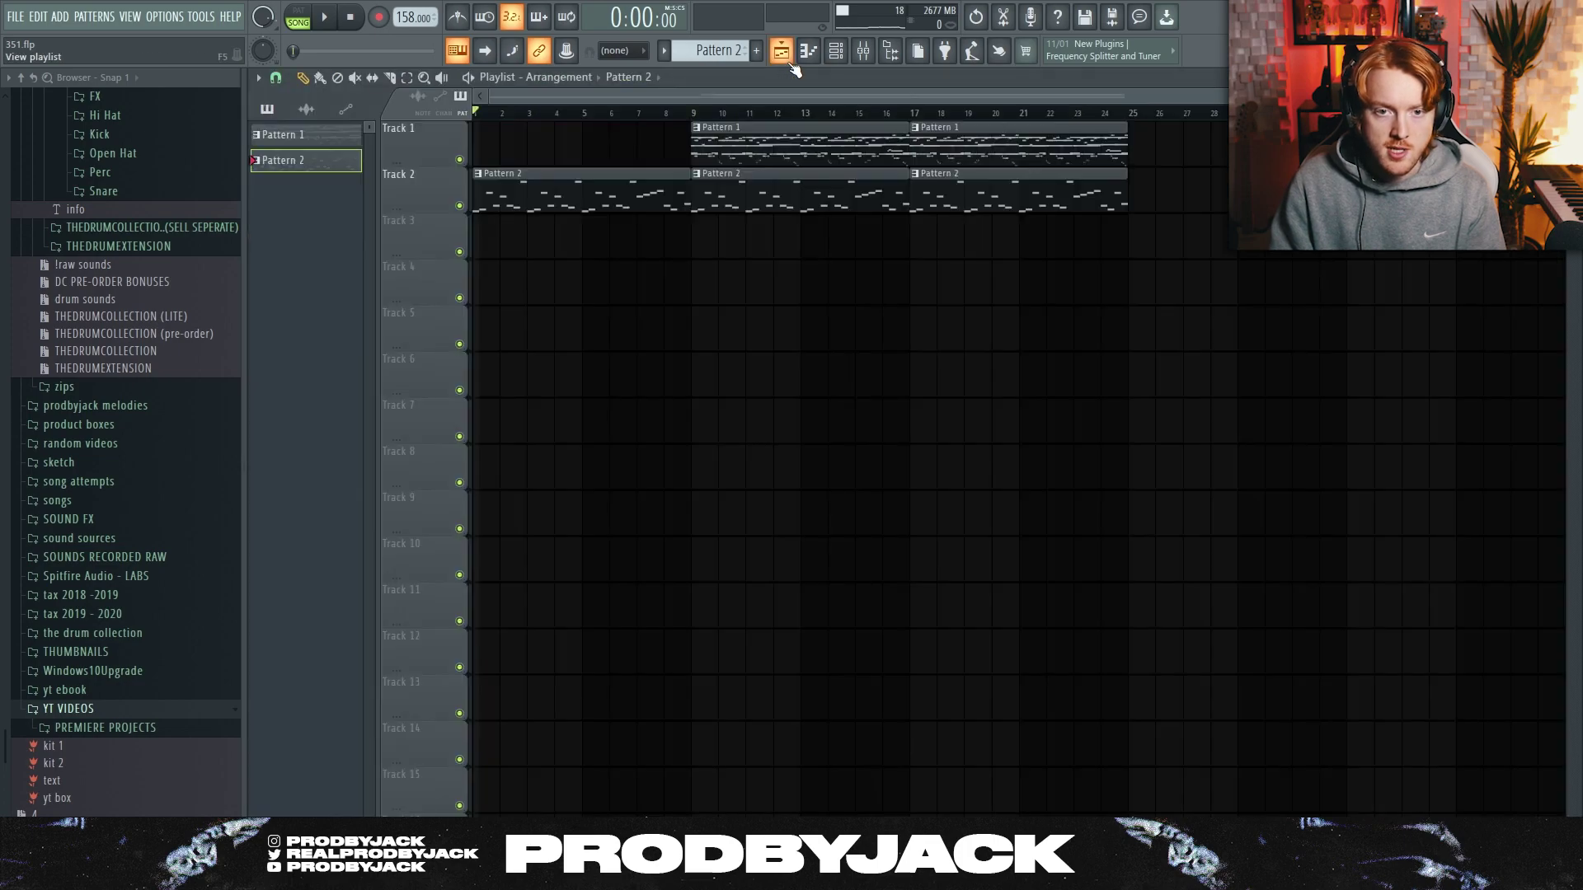
# Examine Pattern 1's mixer track levels and its channel rack sequences
pyautogui.click(837, 52)
pyautogui.rightClick(1163, 137)
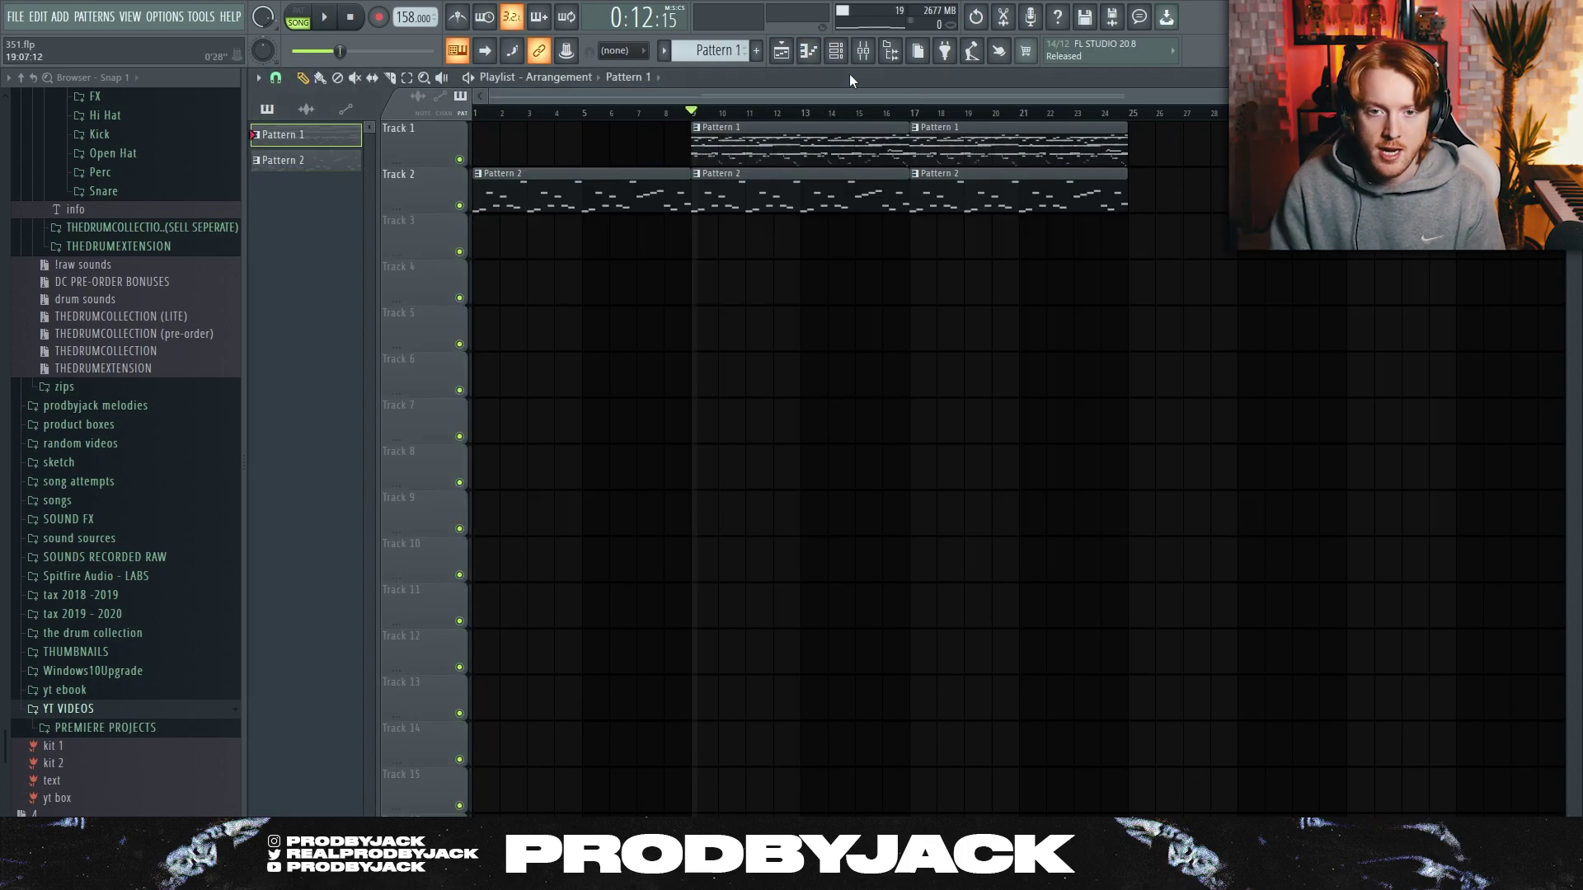
pyautogui.click(863, 52)
pyautogui.click(782, 52)
pyautogui.click(809, 52)
pyautogui.click(862, 52)
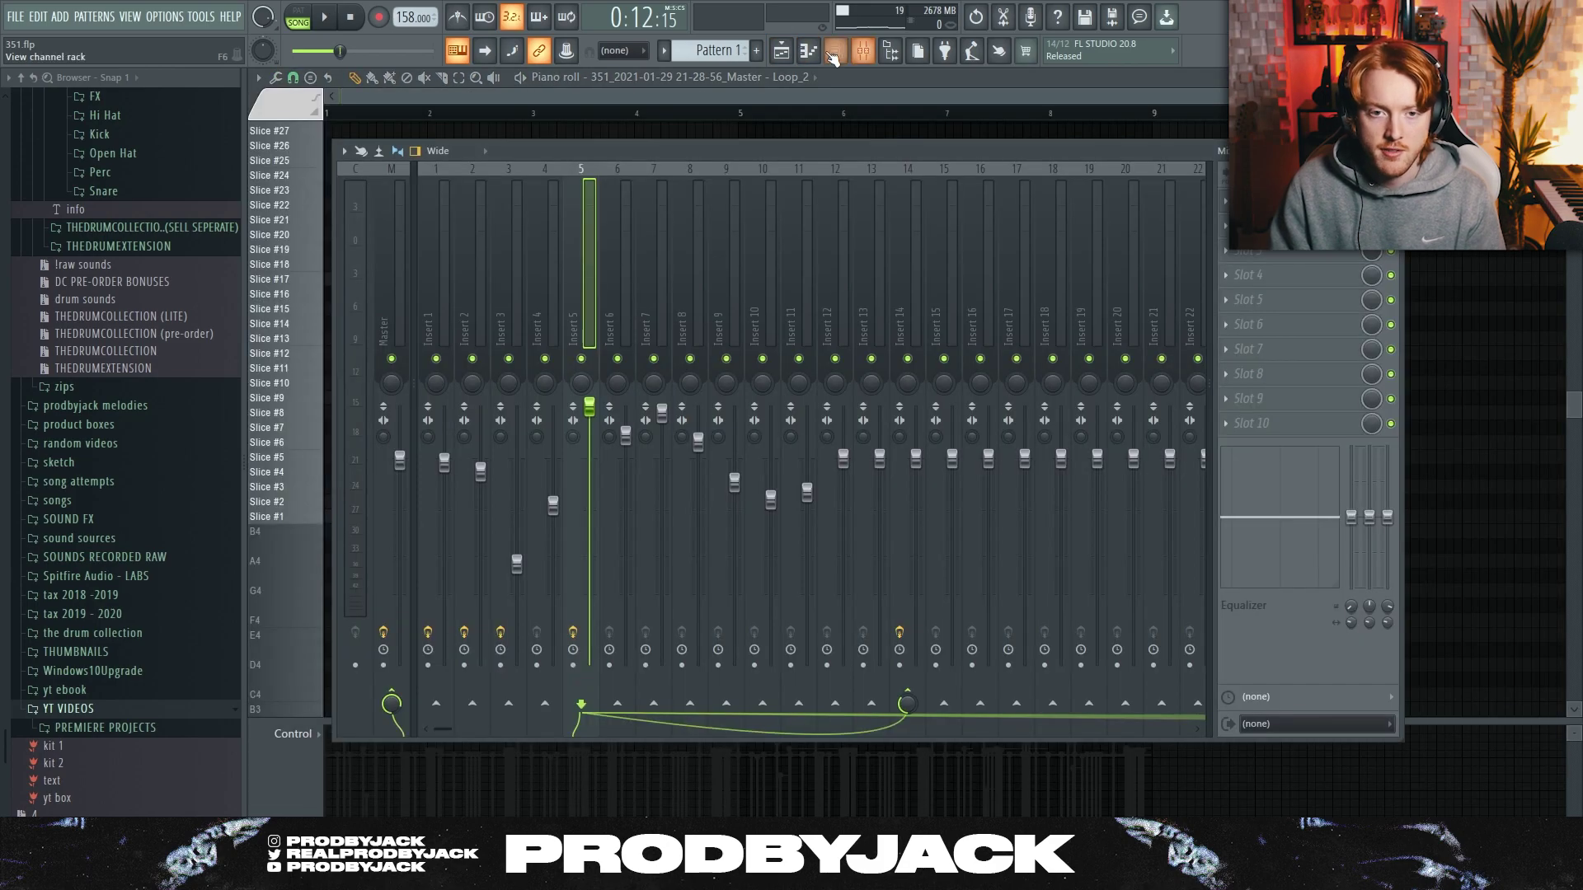
pyautogui.click(809, 52)
pyautogui.click(834, 52)
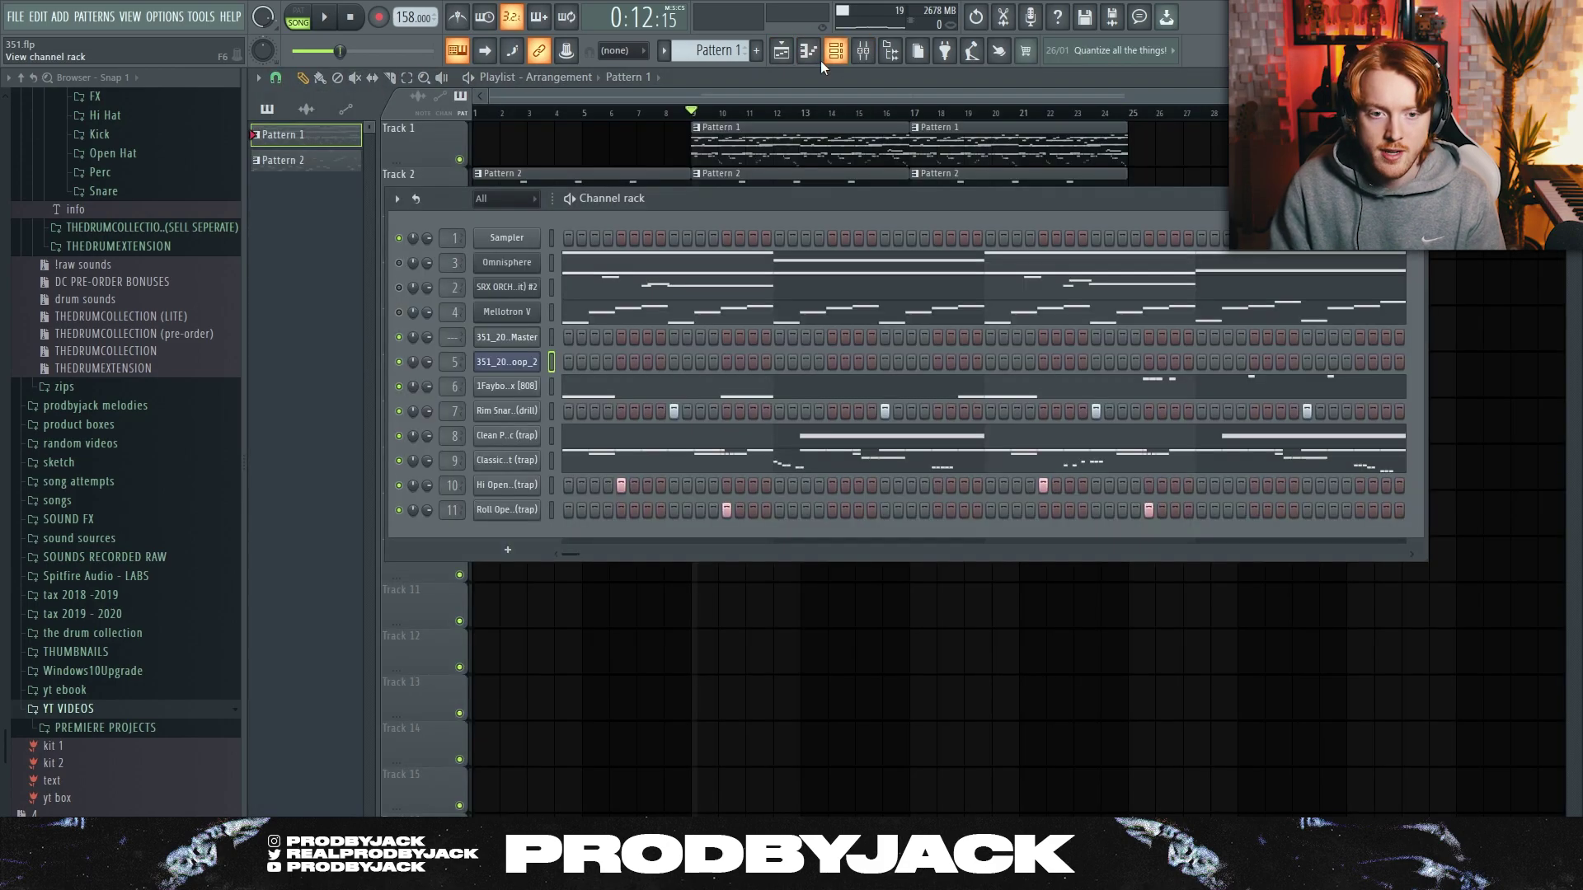
# Examine the 808 channel's notes and the Classic Hi Hat (trap) notes in the piano roll, returning to the playlist
pyautogui.click(532, 364)
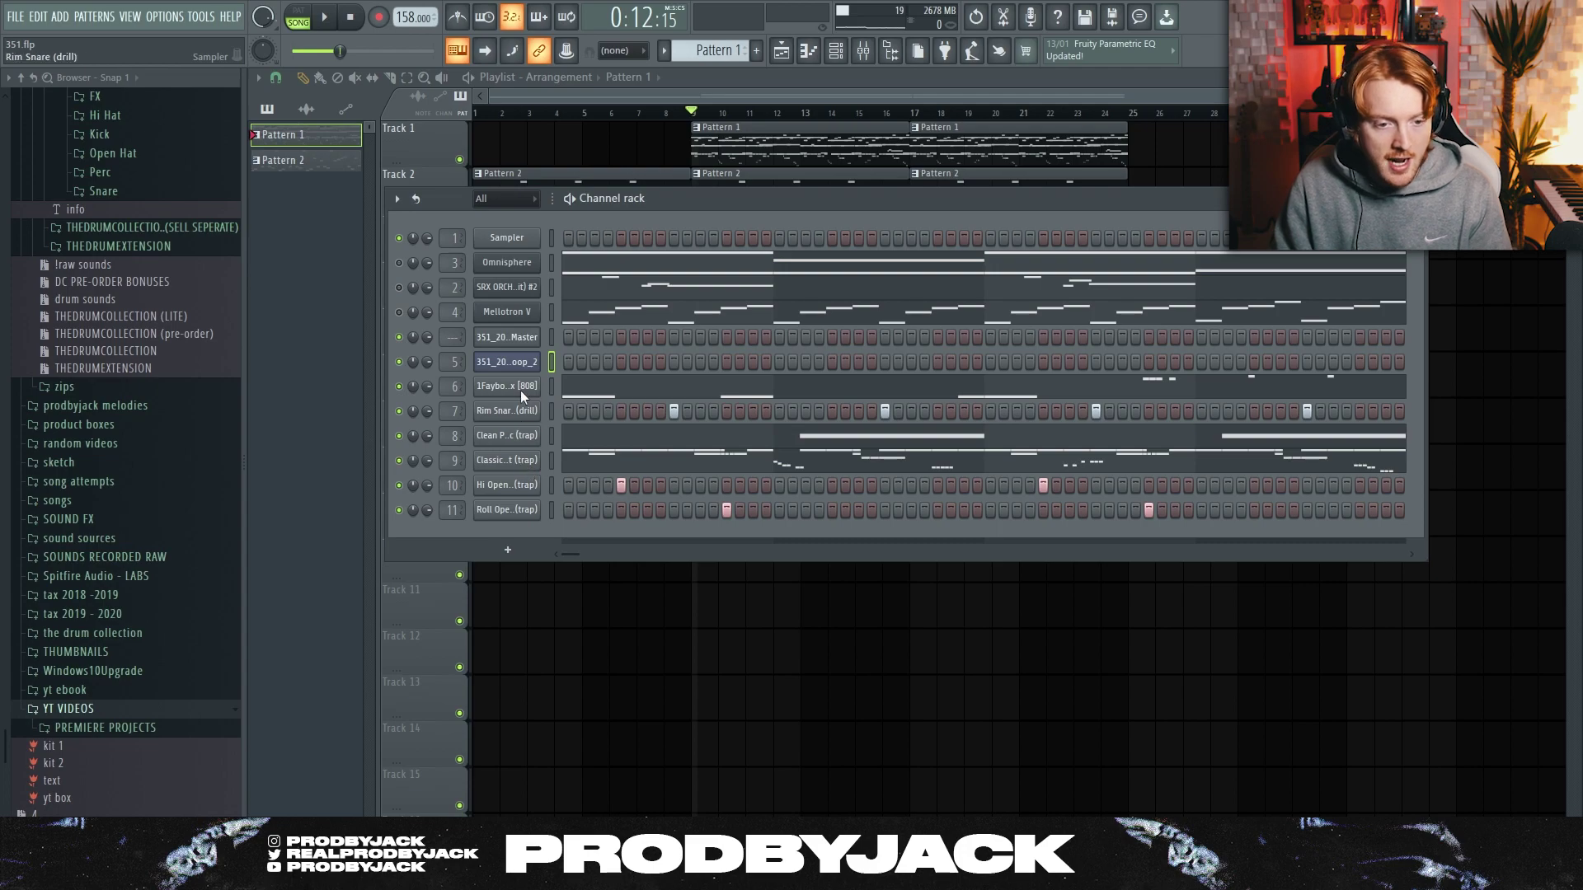
pyautogui.rightClick(521, 391)
pyautogui.click(558, 387)
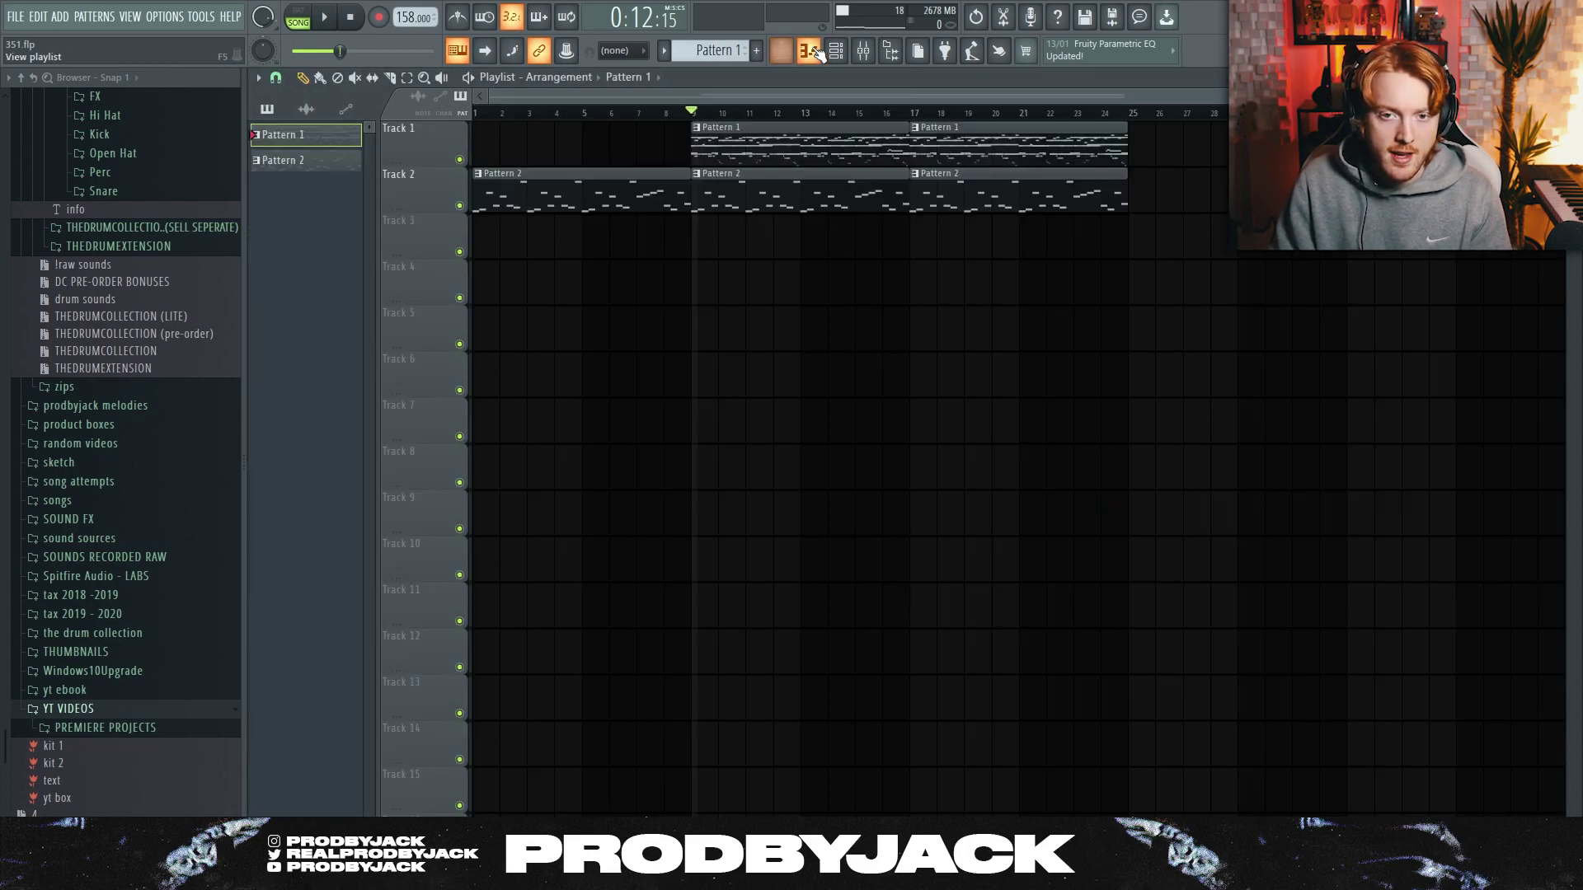
pyautogui.click(836, 56)
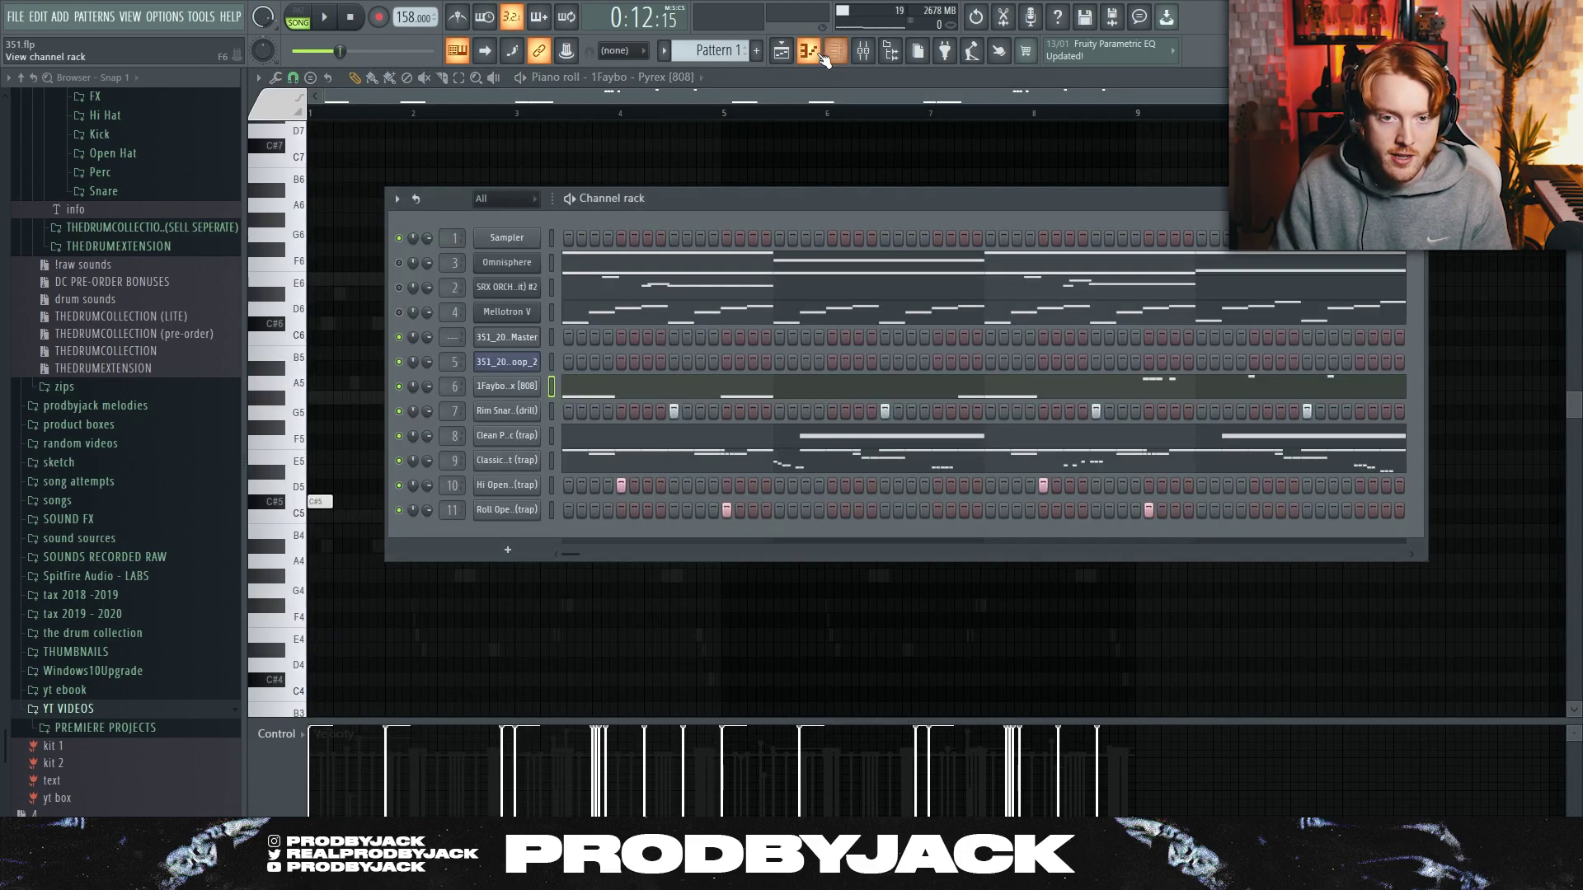
pyautogui.click(810, 55)
pyautogui.scroll(-2, 775, 172)
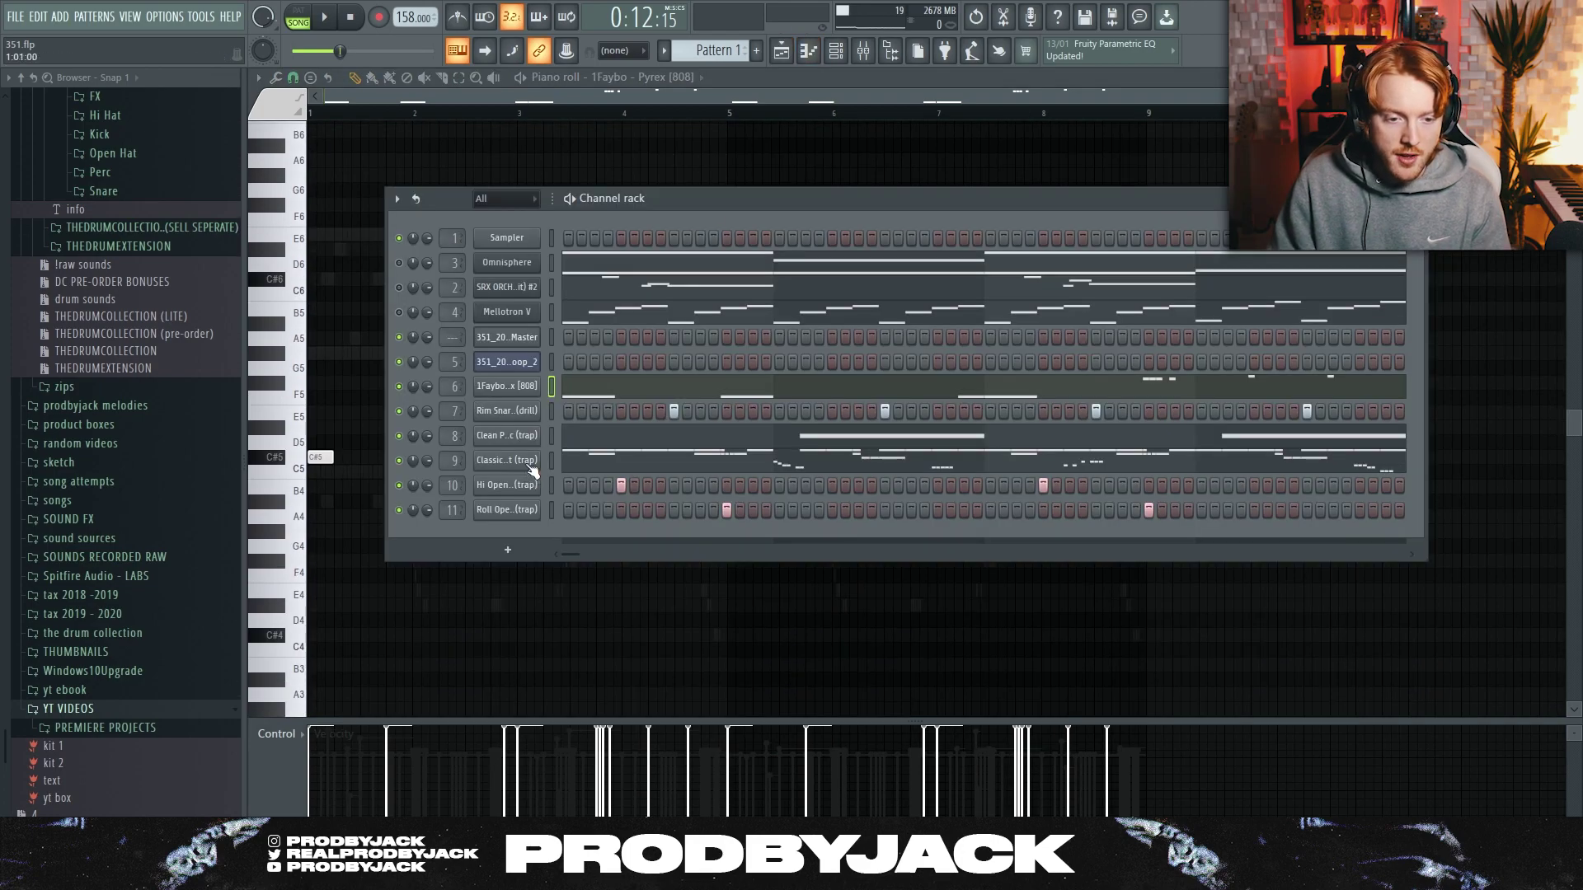
pyautogui.rightClick(531, 470)
pyautogui.click(555, 468)
pyautogui.scroll(-2, 1051, 538)
pyautogui.moveTo(1201, 608); pyautogui.dragTo(280, 412)
pyautogui.keyDown('ctrl'); pyautogui.click(340, 476); pyautogui.keyUp('ctrl')
pyautogui.click(781, 52)
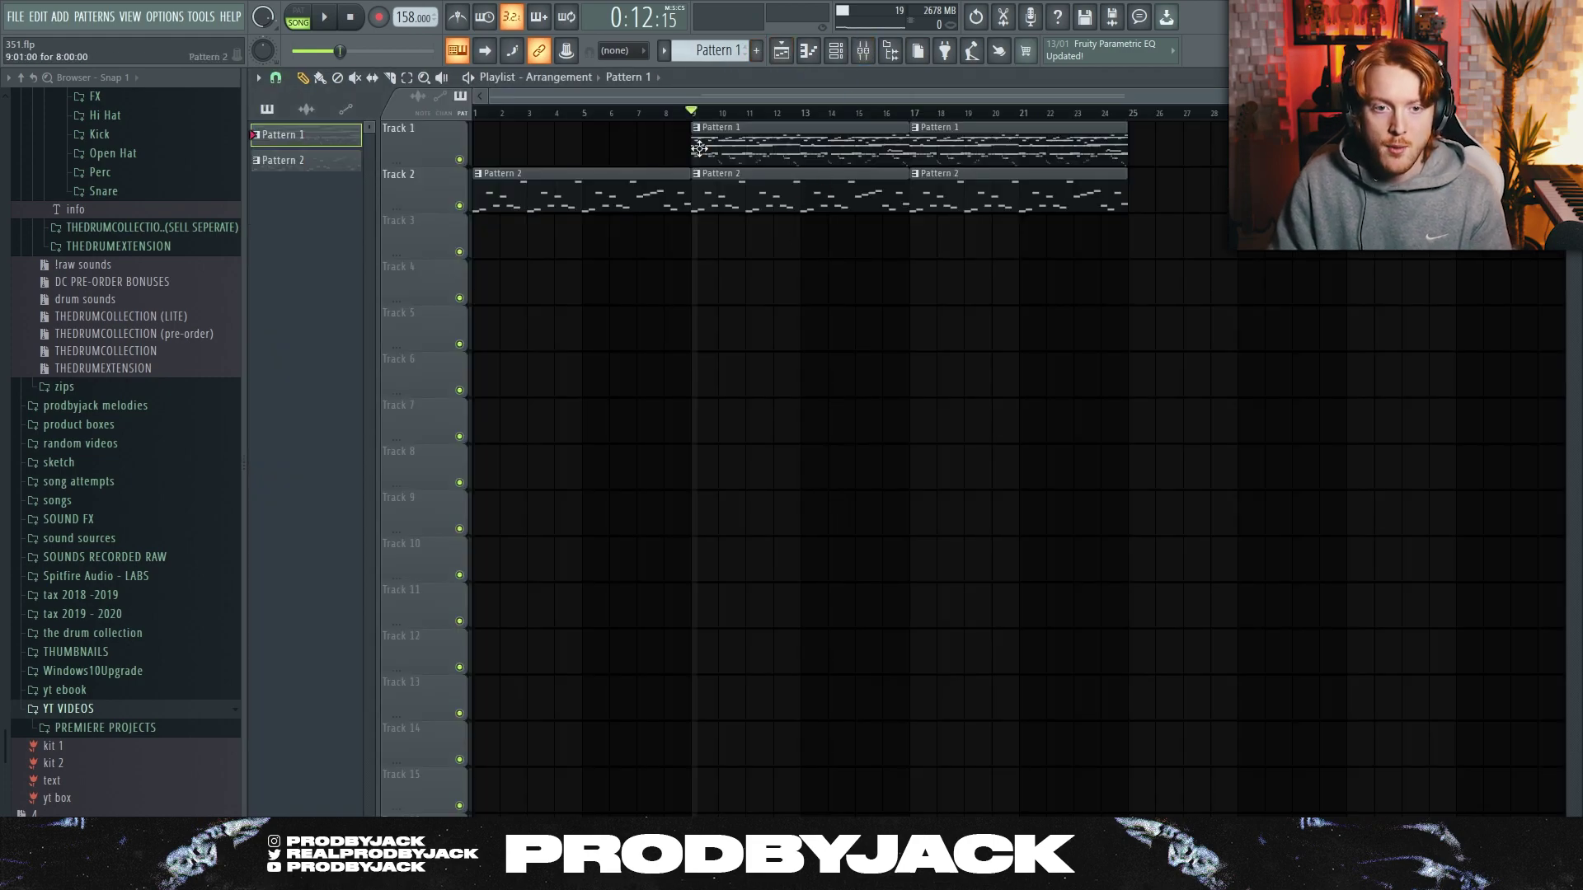
pyautogui.moveTo(966, 212); pyautogui.dragTo(538, 229)
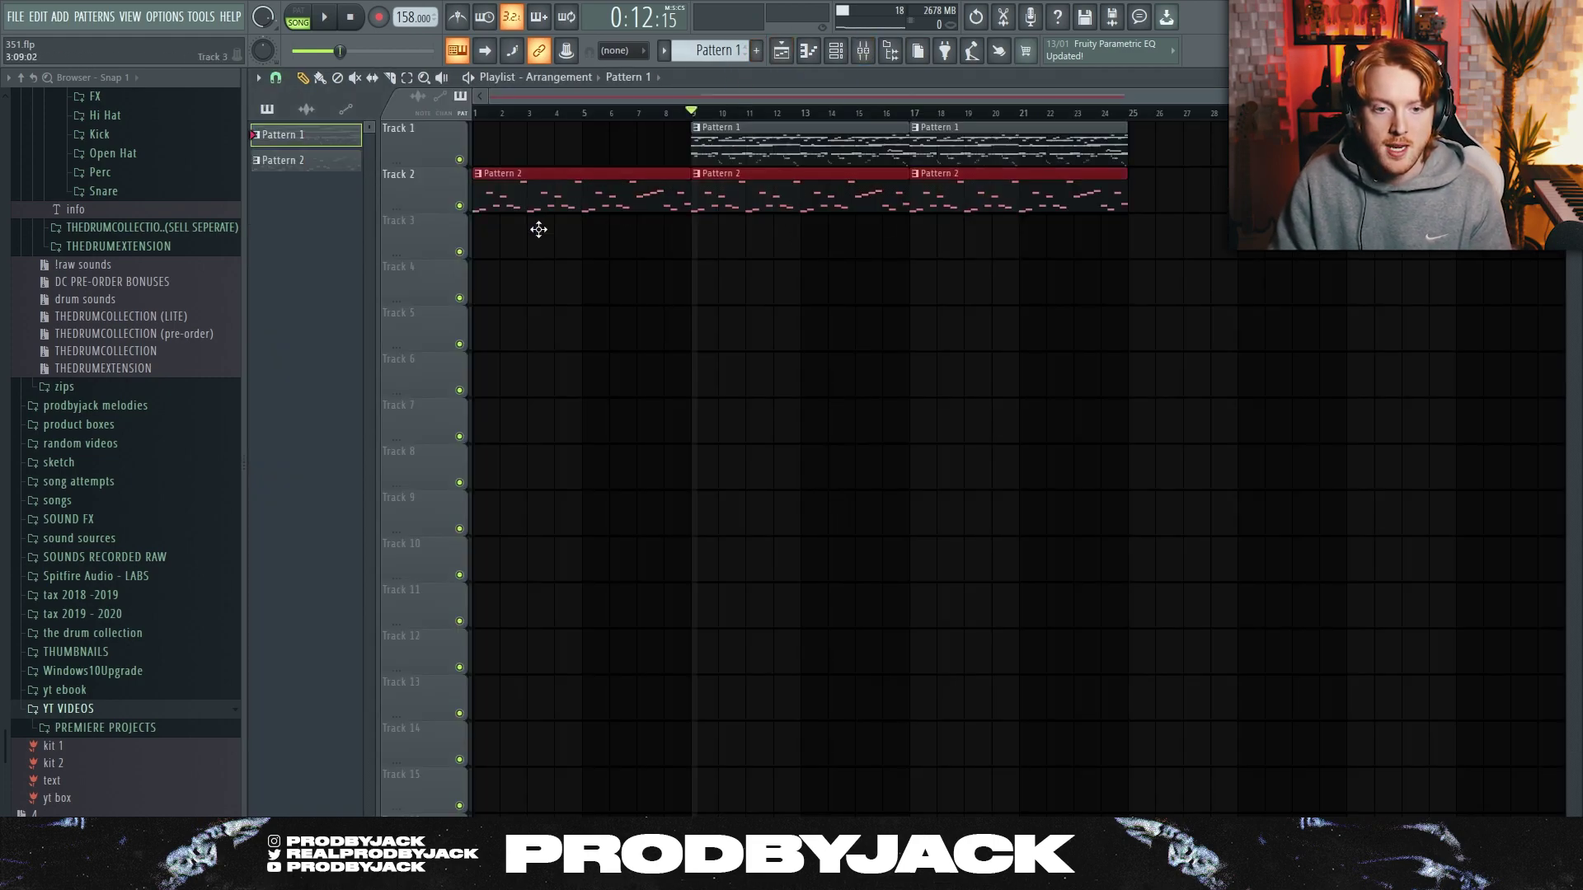
pyautogui.click(752, 134)
pyautogui.click(612, 132)
pyautogui.moveTo(629, 125); pyautogui.dragTo(1073, 168)
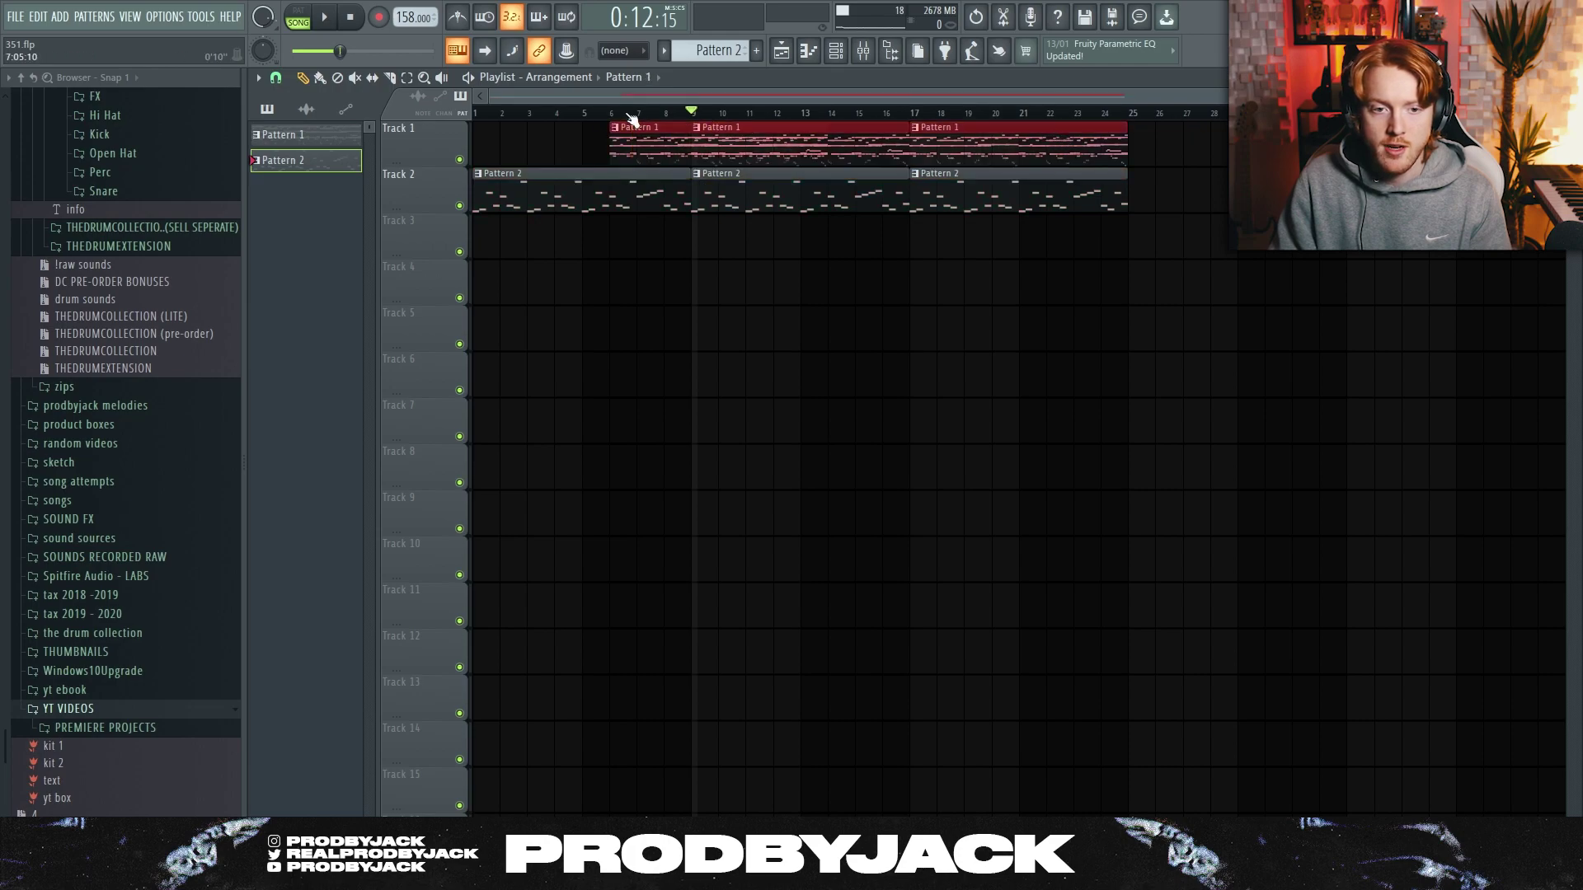
pyautogui.rightClick(657, 150)
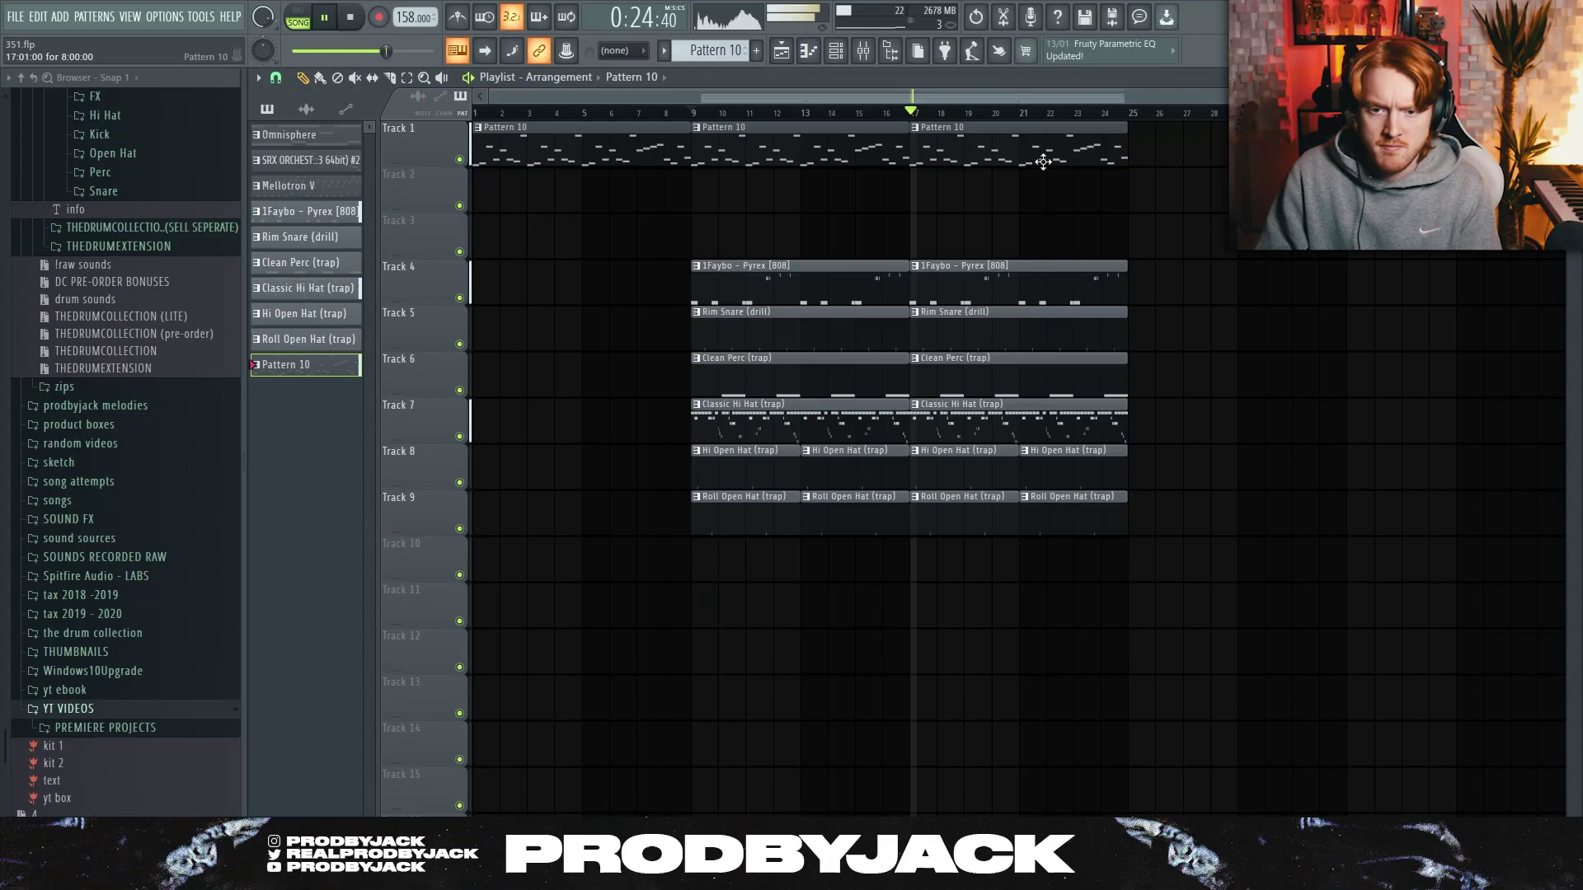
# Duplicate the melody and drum clips of bars 9 to 24 so the arrangement continues from bar 25 through bar 40
pyautogui.moveTo(1159, 125); pyautogui.dragTo(831, 582)
pyautogui.hotkey('ctrl', 'b')
pyautogui.scroll(-2, 832, 586)
pyautogui.keyDown('ctrl'); pyautogui.click(863, 604); pyautogui.keyUp('ctrl')
pyautogui.moveTo(973, 465); pyautogui.dragTo(907, 581)
pyautogui.hotkey('ctrl', 'b')
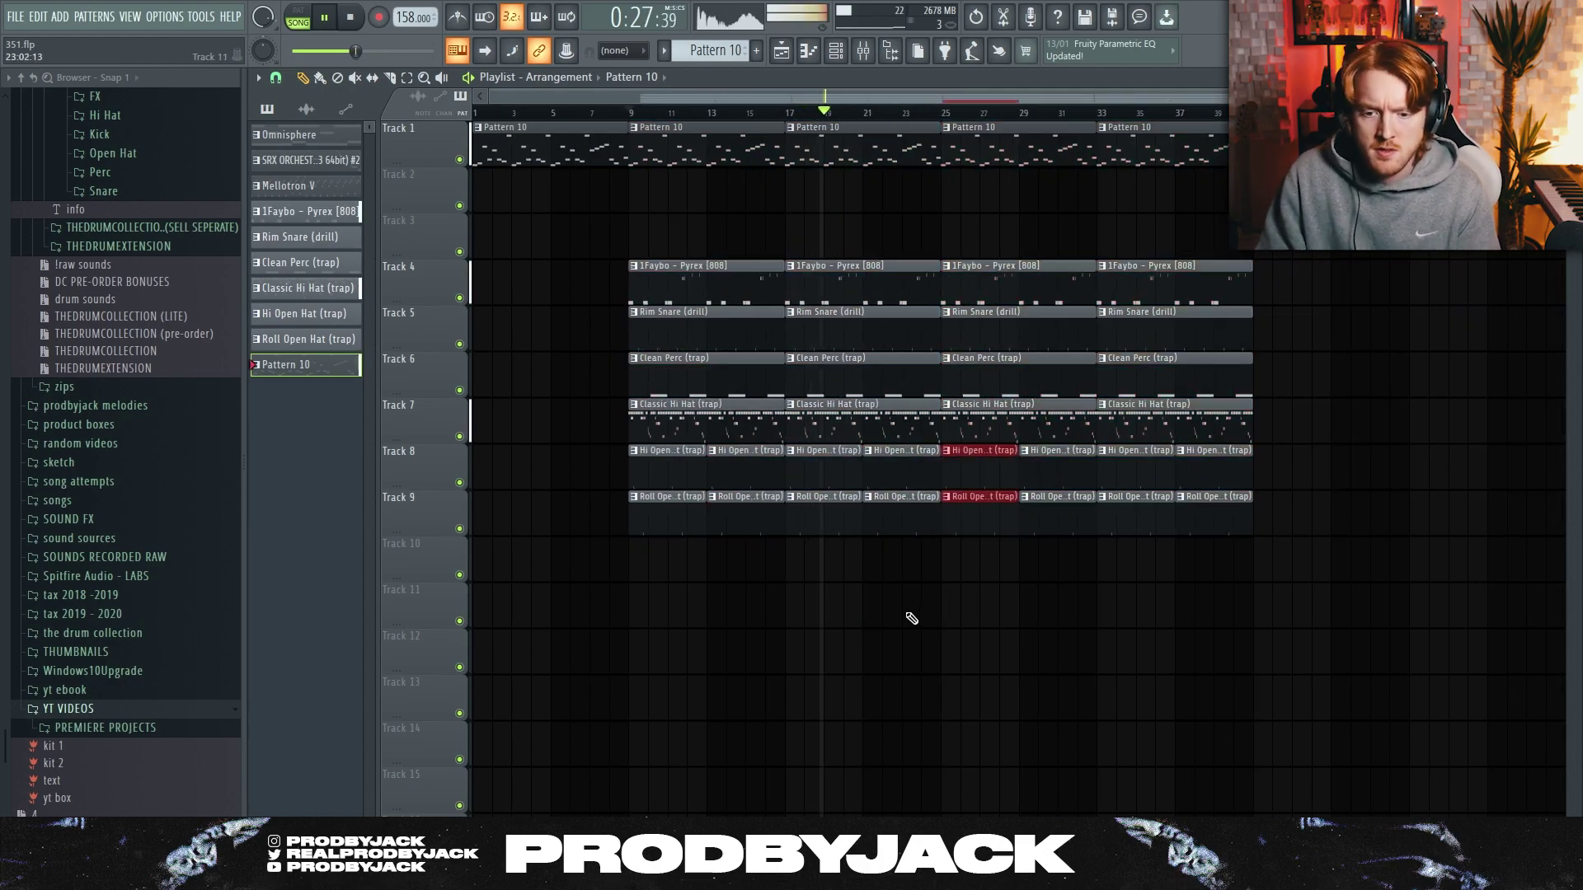
pyautogui.keyDown('ctrl'); pyautogui.click(915, 617); pyautogui.keyUp('ctrl')
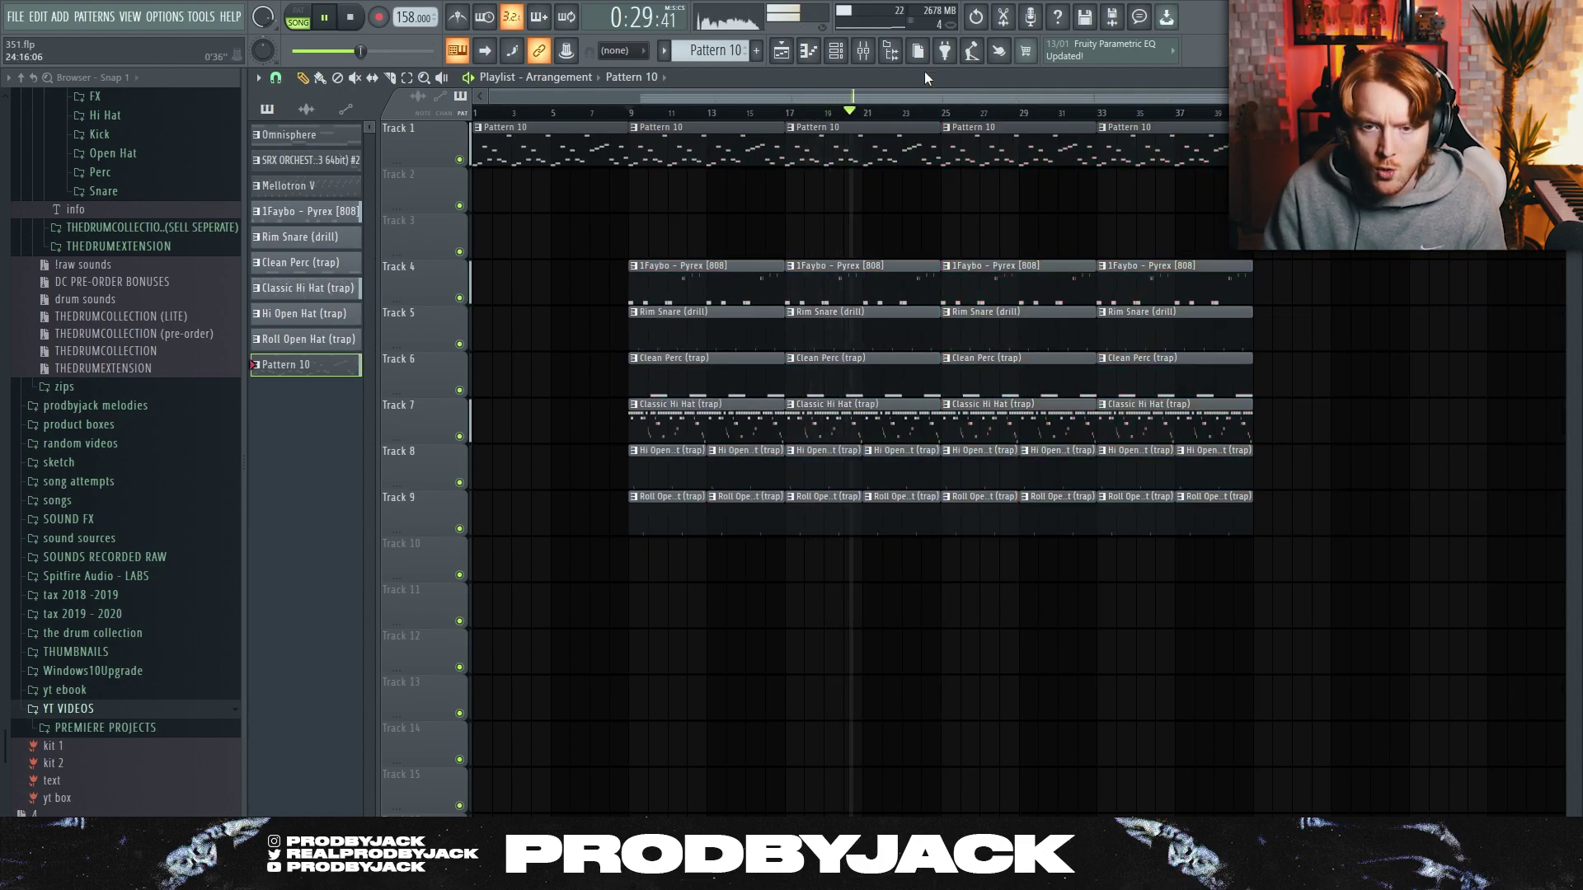
# Delete all Hi Open Hat and Roll Open Hat clips from bar 25 onward on tracks 8 and 9
pyautogui.scroll(1, 1141, 349)
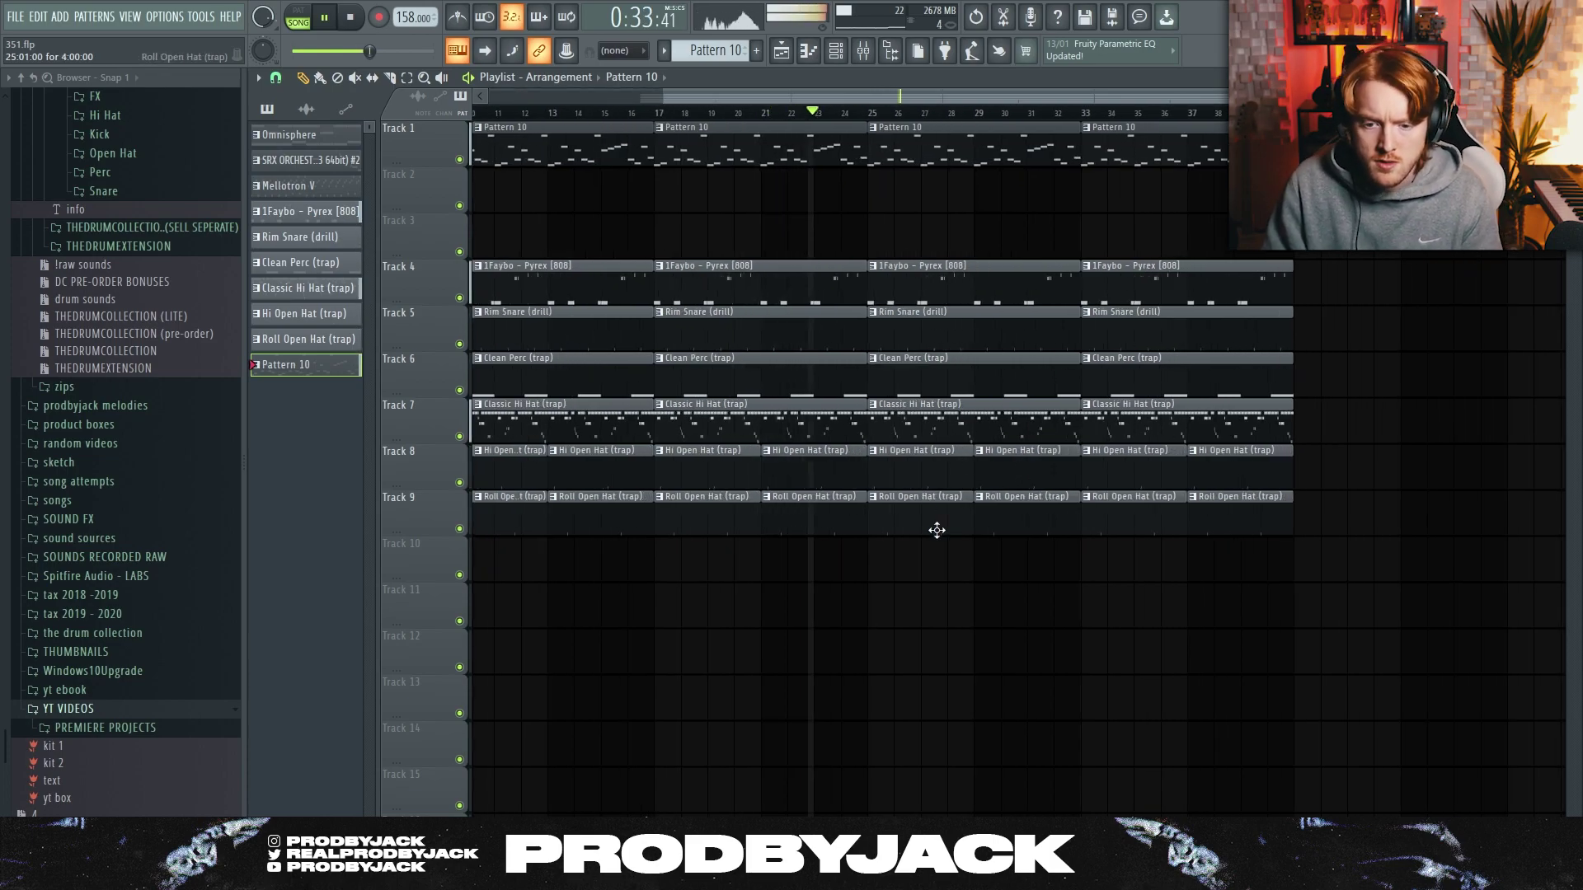
pyautogui.moveTo(931, 534); pyautogui.dragTo(1241, 470)
pyautogui.press('Delete')
pyautogui.scroll(-1, 1215, 557)
pyautogui.scroll(1, 1235, 462)
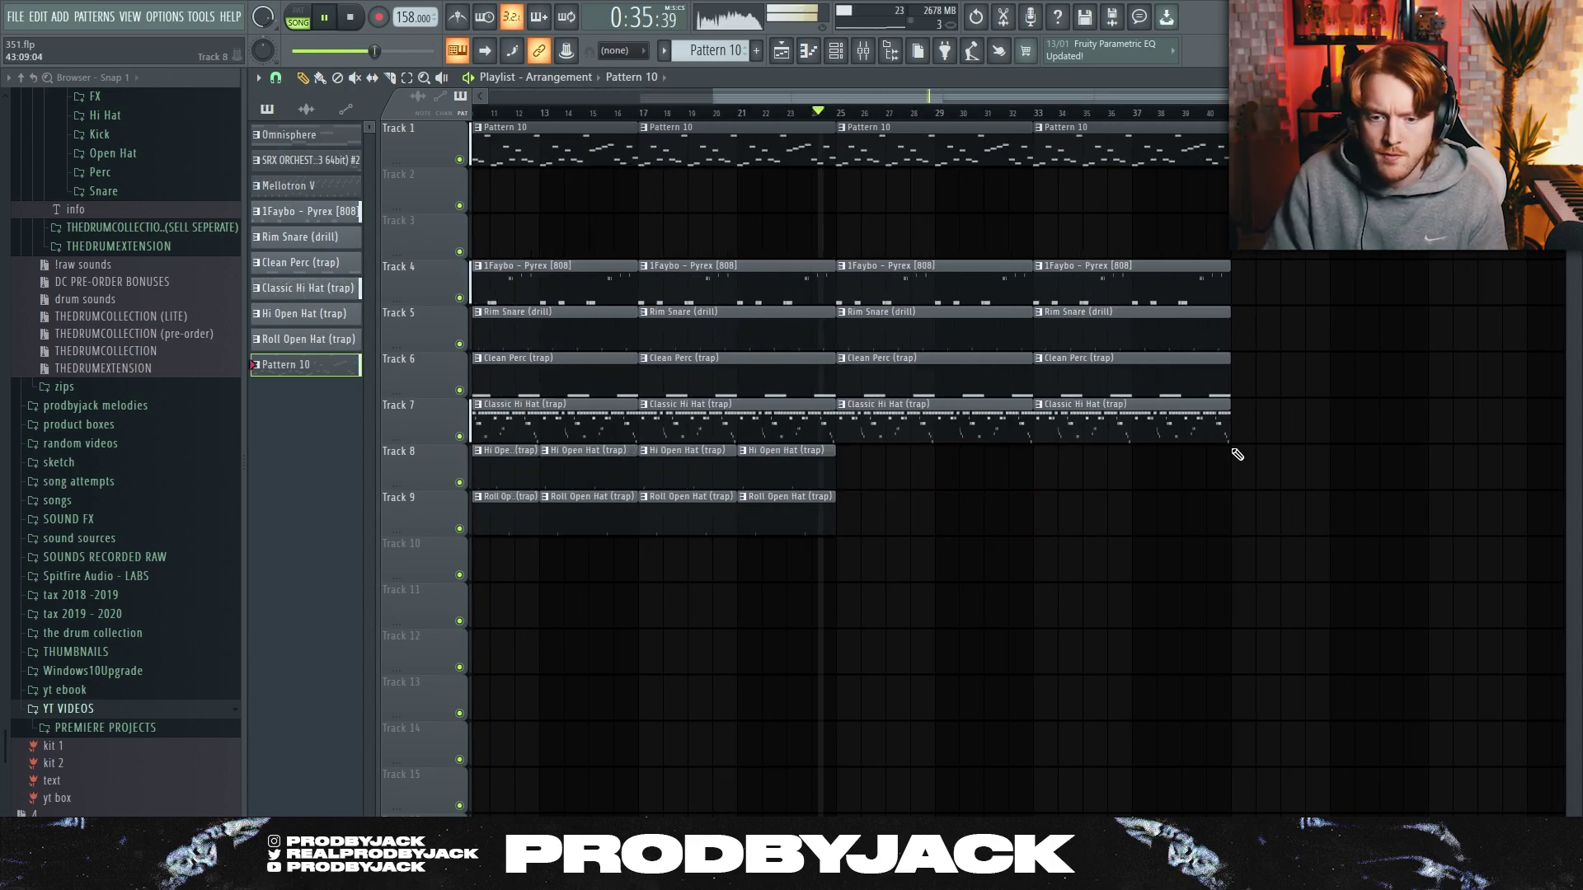
# Add HalfTime to the melody's mixer insert 5 at 1 bar and 2x, and automate its mix level for bars 25 to 40
pyautogui.press('F9')
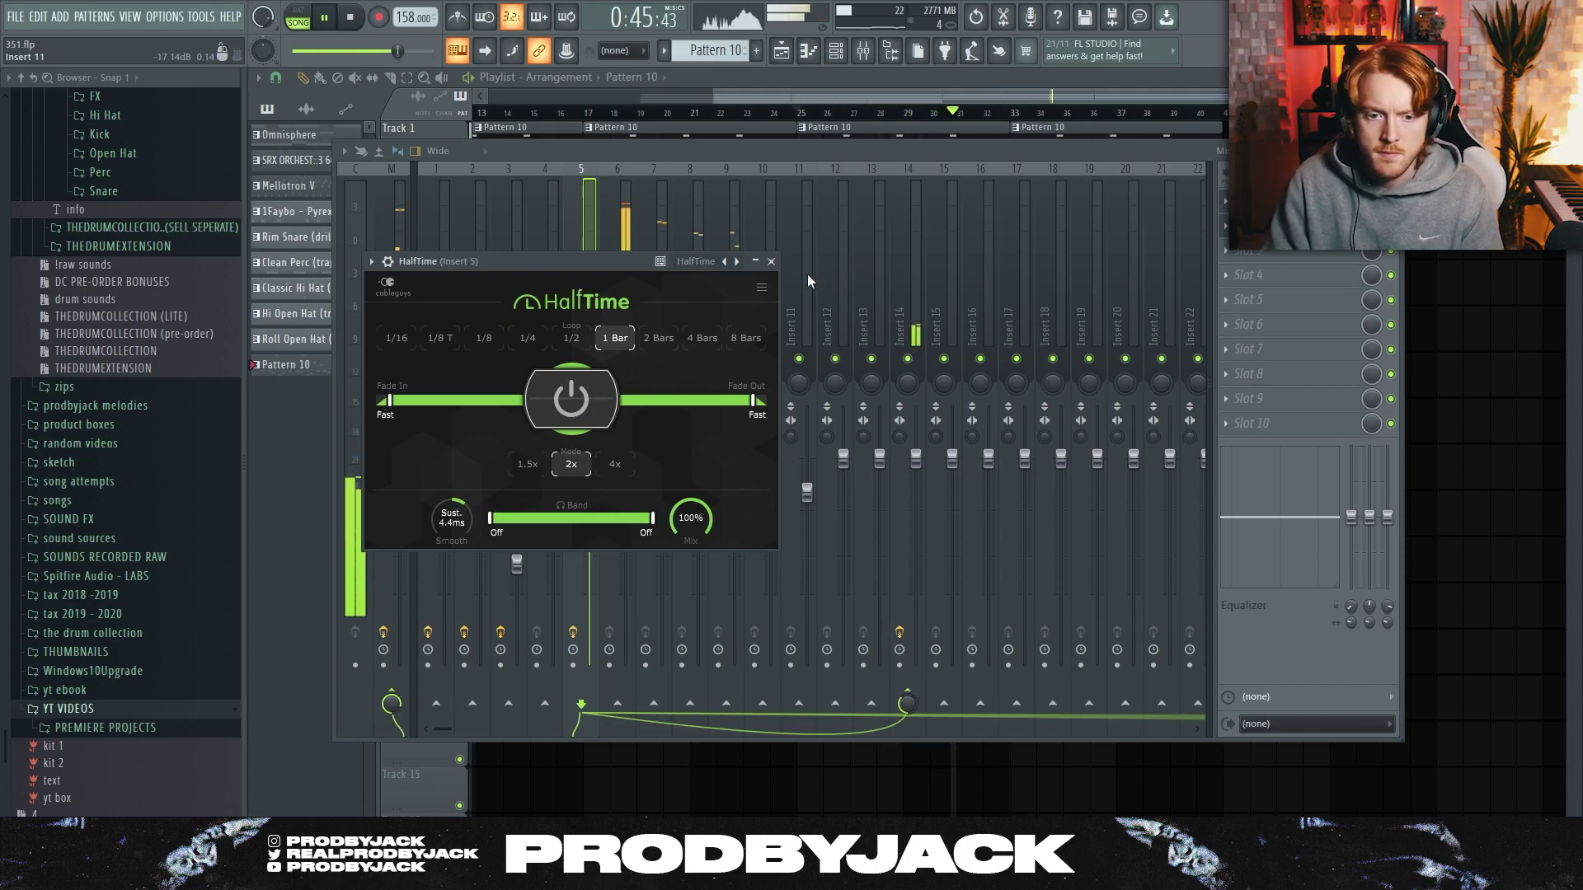
pyautogui.click(775, 264)
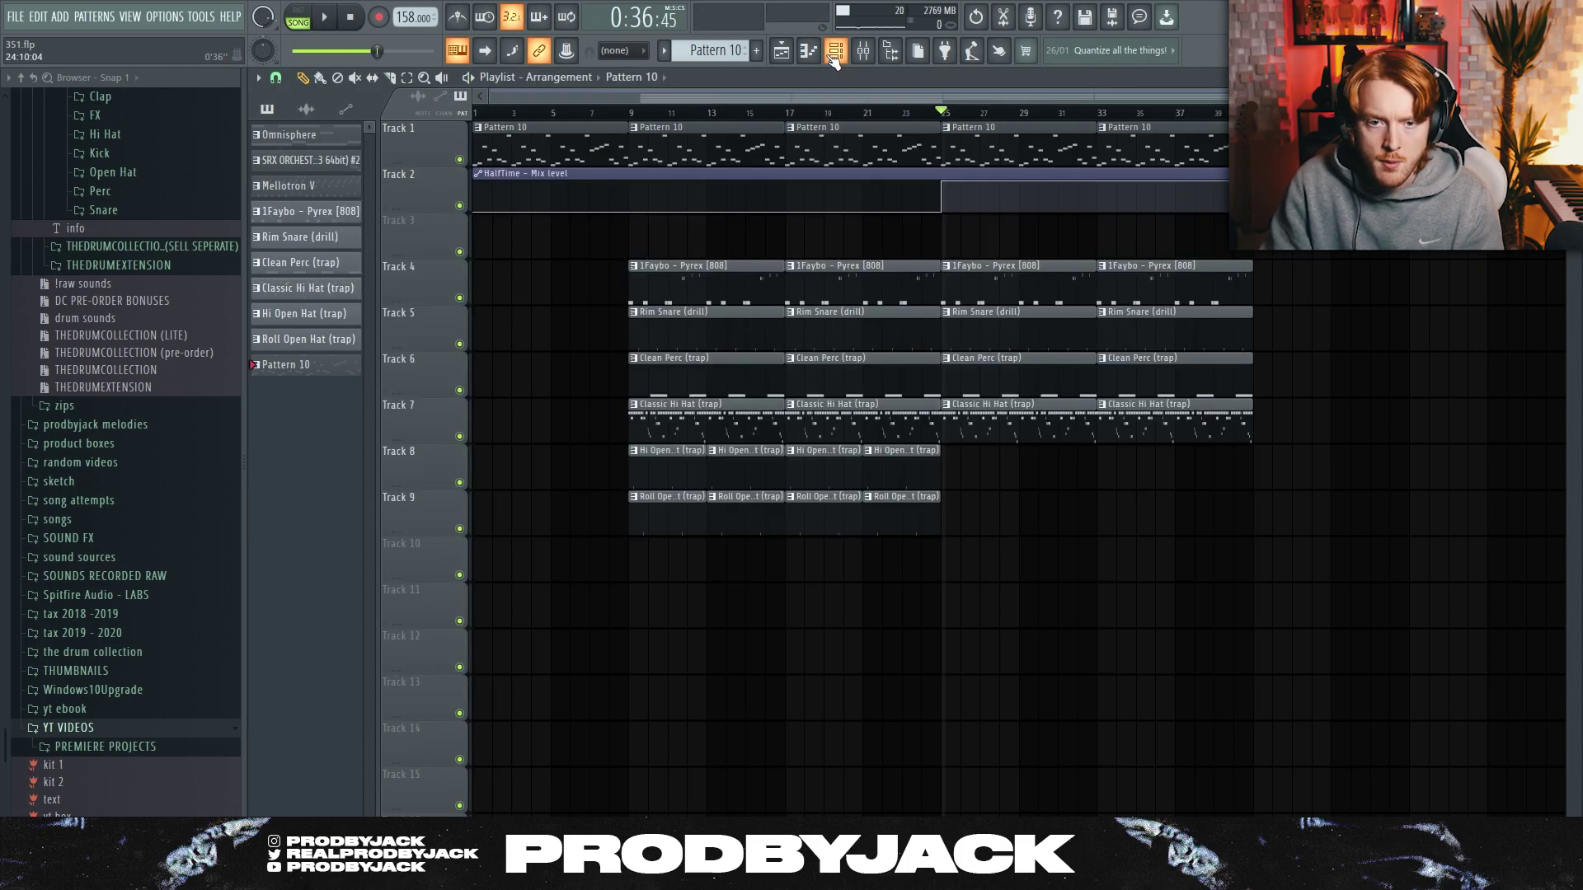
pyautogui.press('F6')
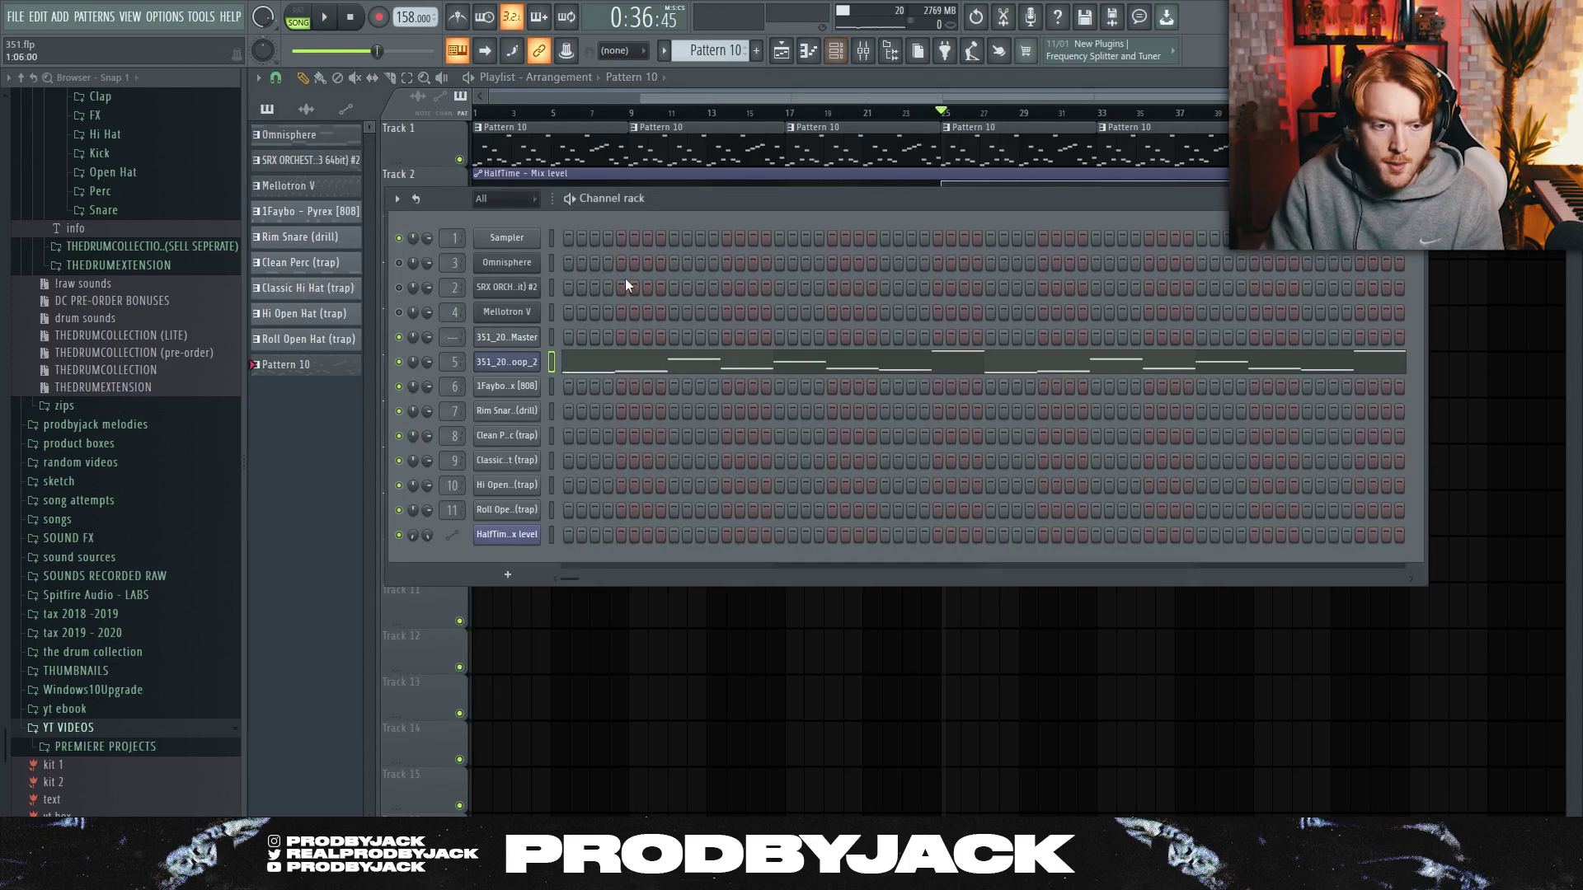
pyautogui.click(509, 365)
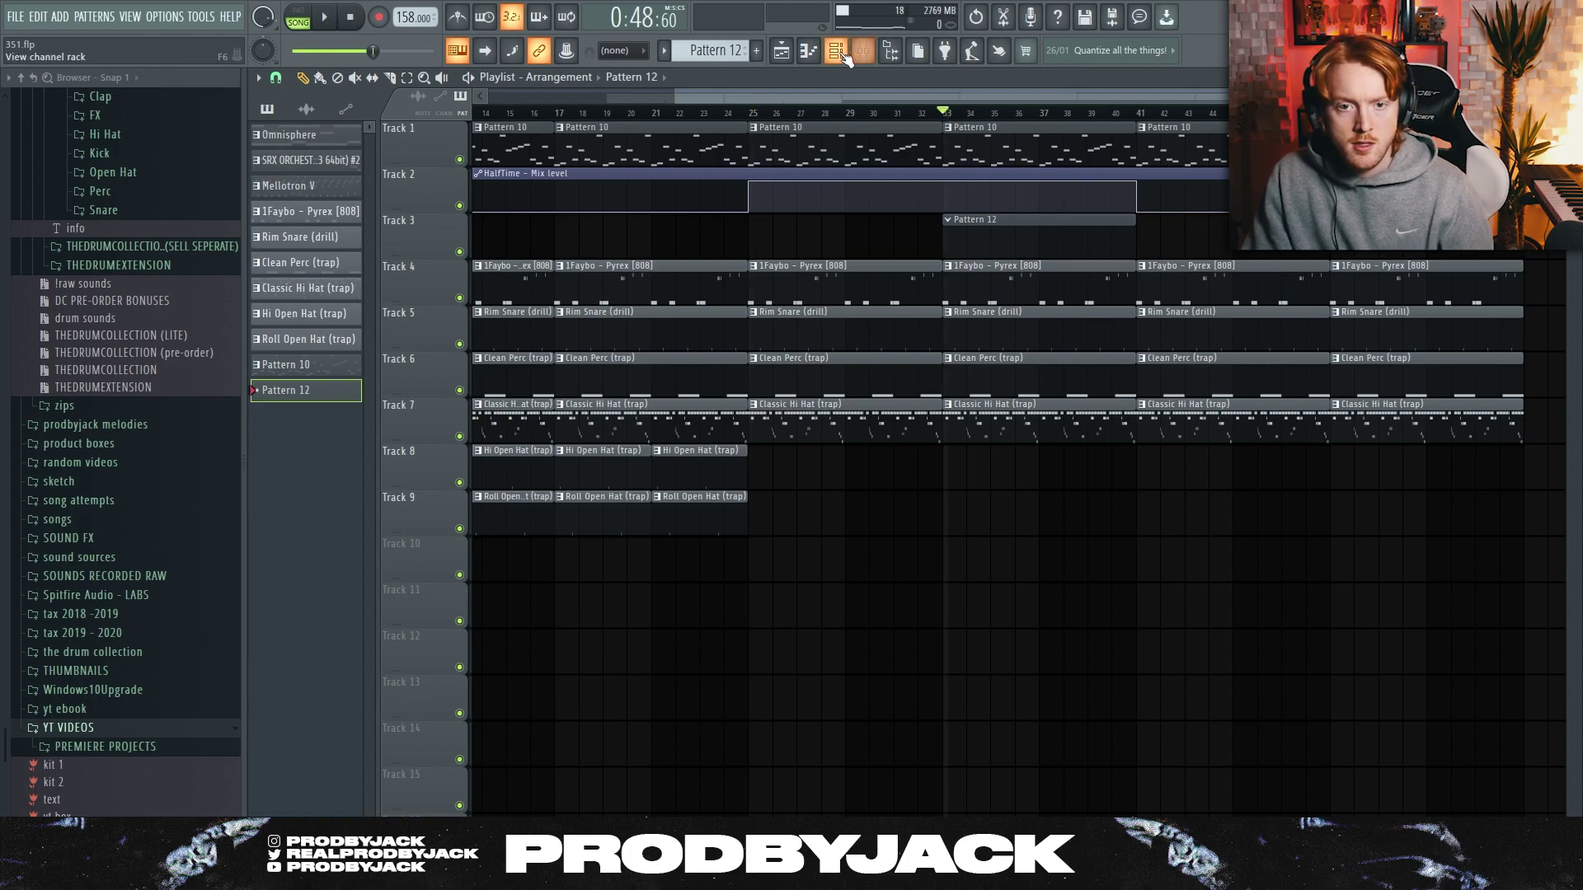
# Add an Arcade_2 instrument for the HalfTime section, load the Midnight Vigil kit, and return to the piano roll
pyautogui.click(837, 52)
pyautogui.click(58, 20)
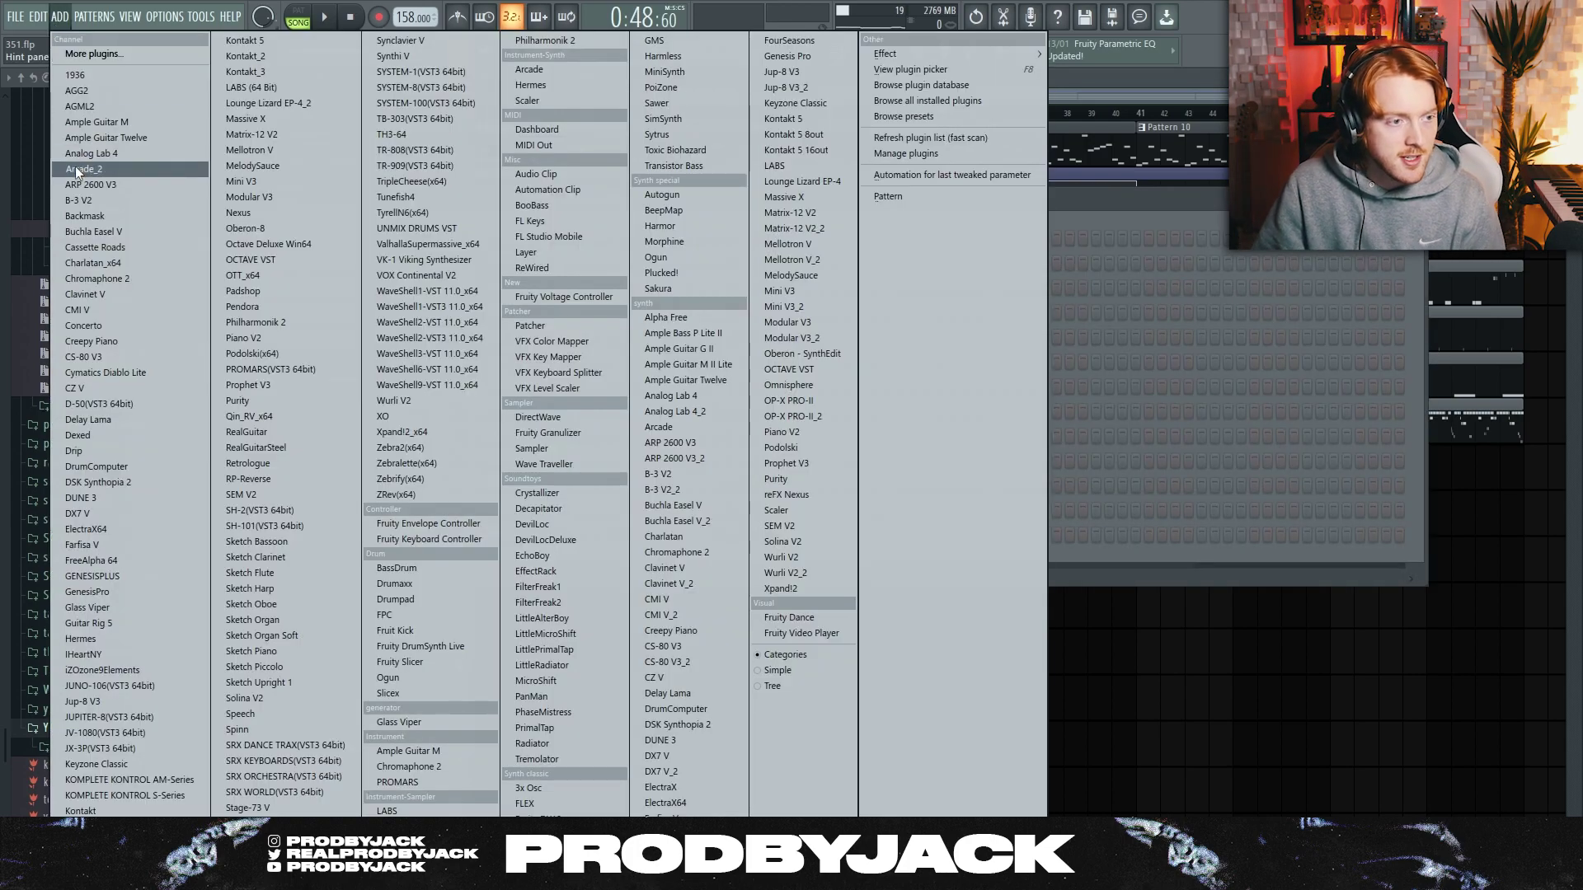
pyautogui.click(76, 169)
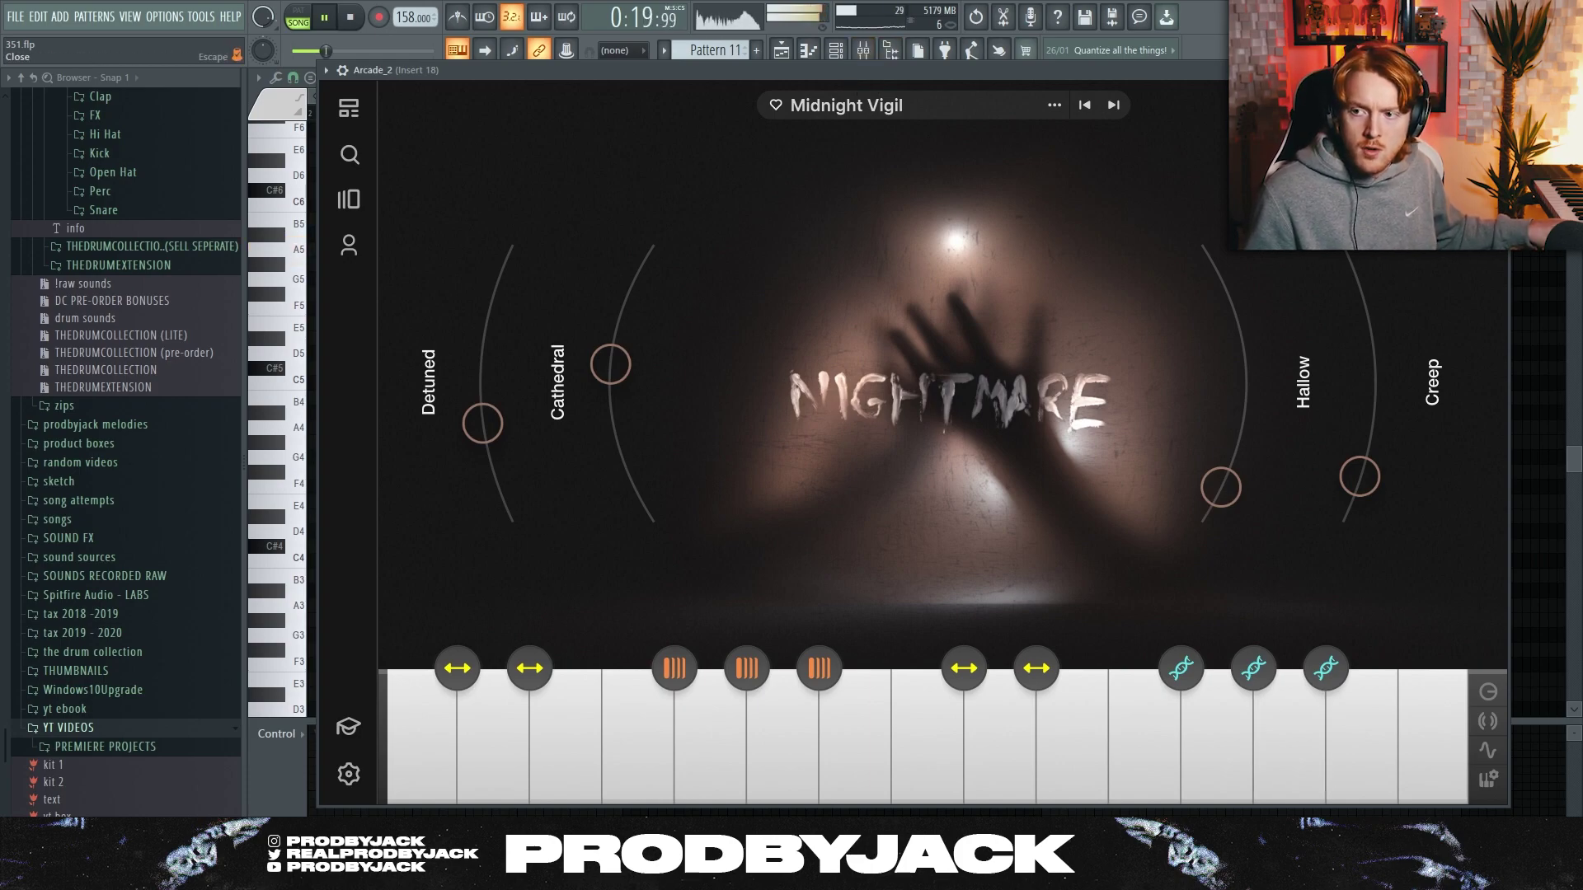
pyautogui.click(1500, 70)
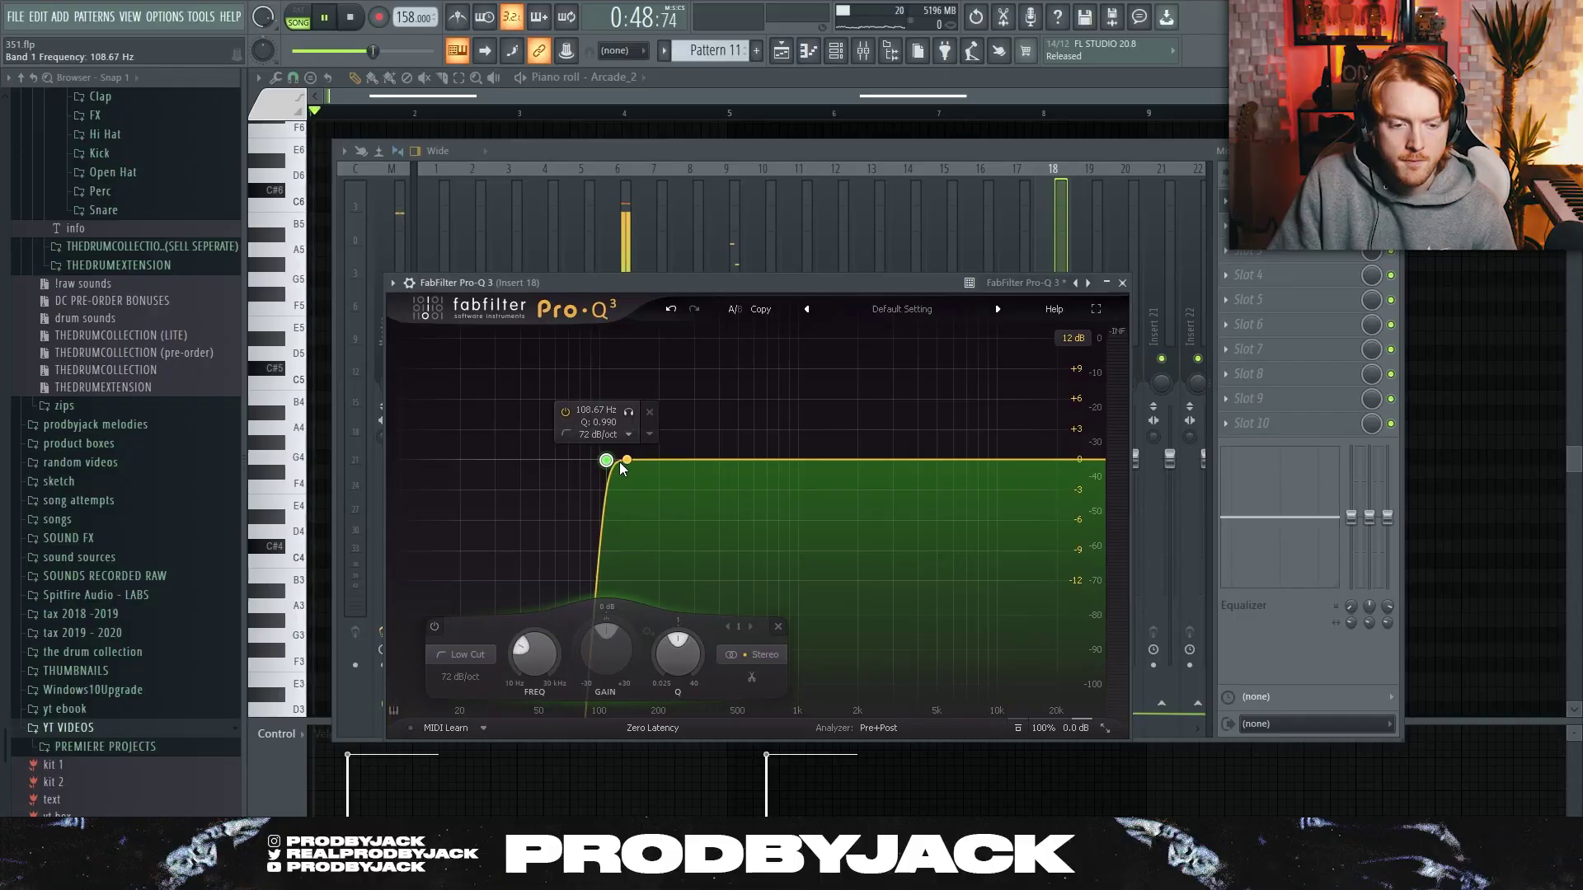
# Low-cut Arcade's insert 18 in FabFilter Pro-Q 3 at about 326 Hz with a 36 dB/oct slope, and lower its fader
pyautogui.moveTo(604, 459); pyautogui.dragTo(715, 467)
pyautogui.scroll(-2, 715, 466)
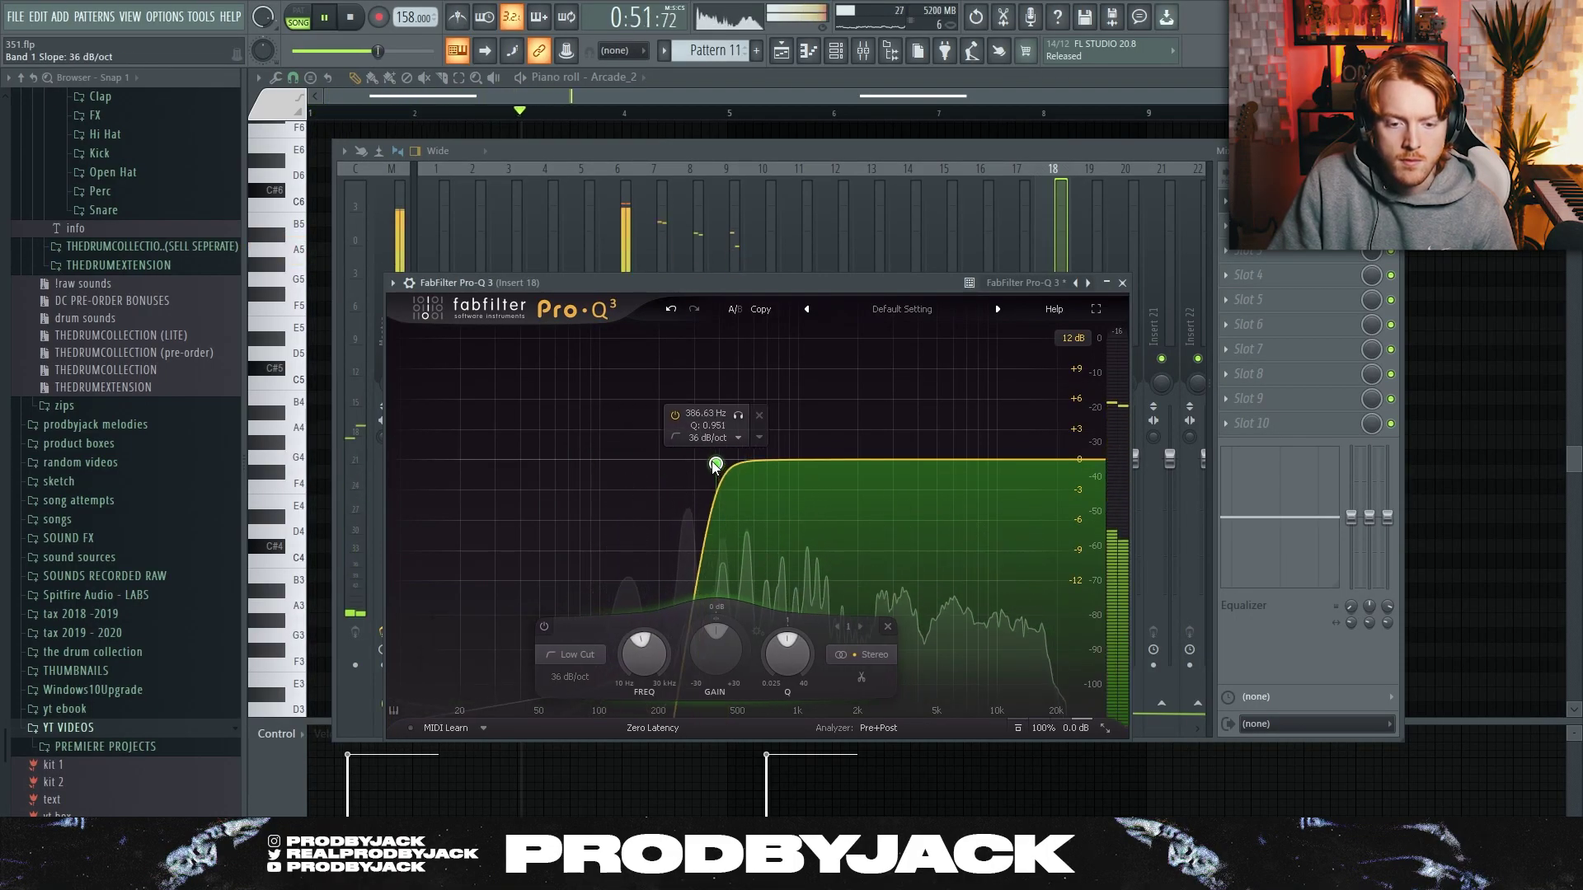
pyautogui.click(1122, 283)
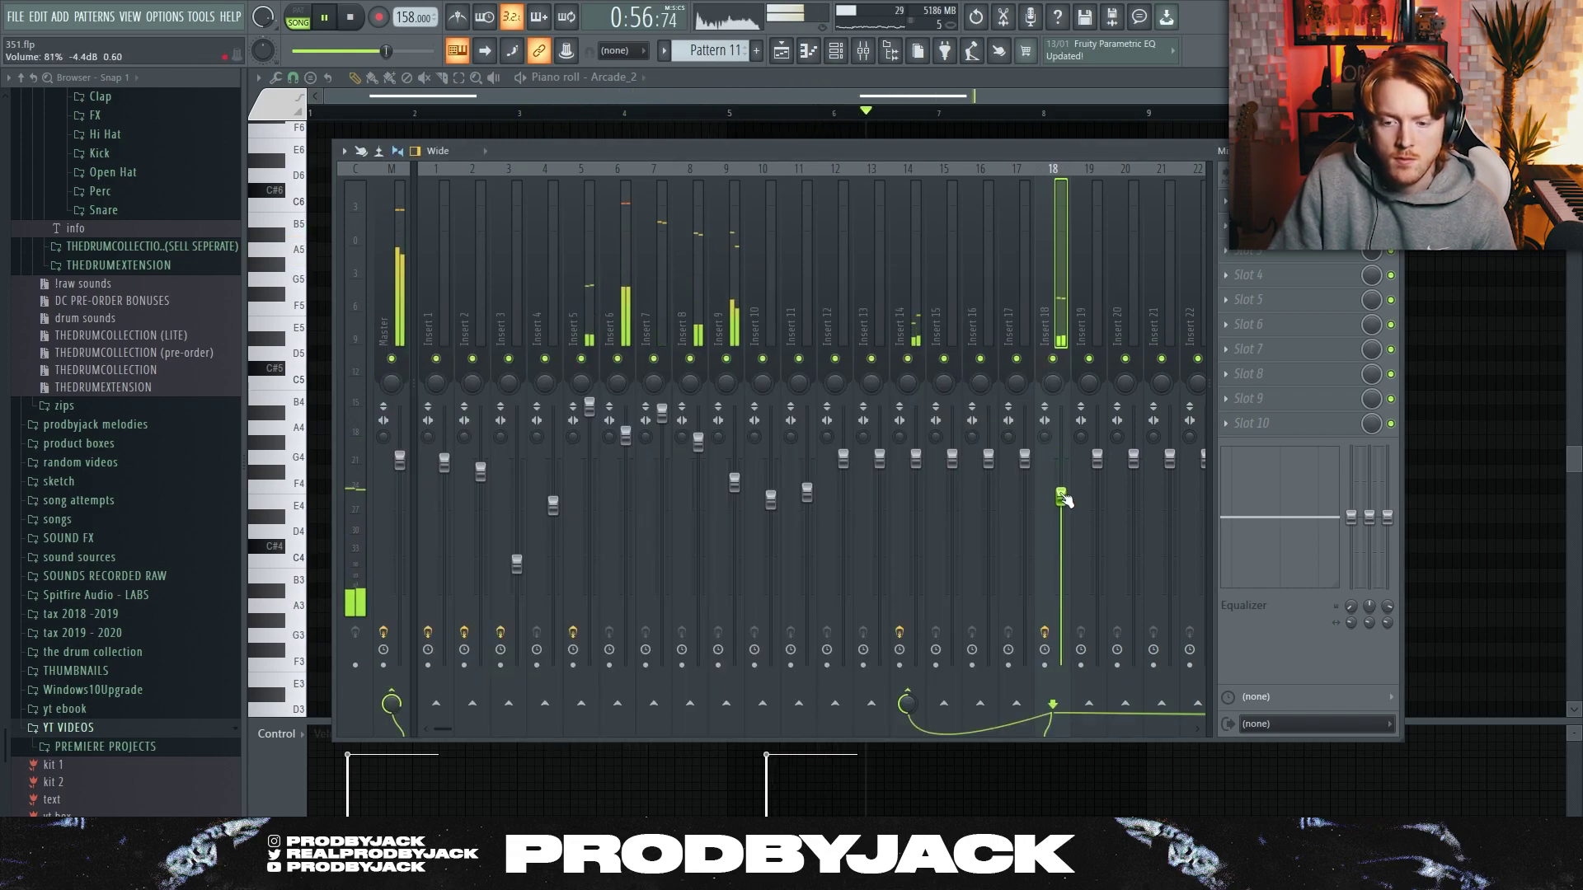
pyautogui.moveTo(1062, 460); pyautogui.dragTo(1062, 476)
pyautogui.click(1265, 225)
pyautogui.moveTo(714, 463); pyautogui.dragTo(701, 465)
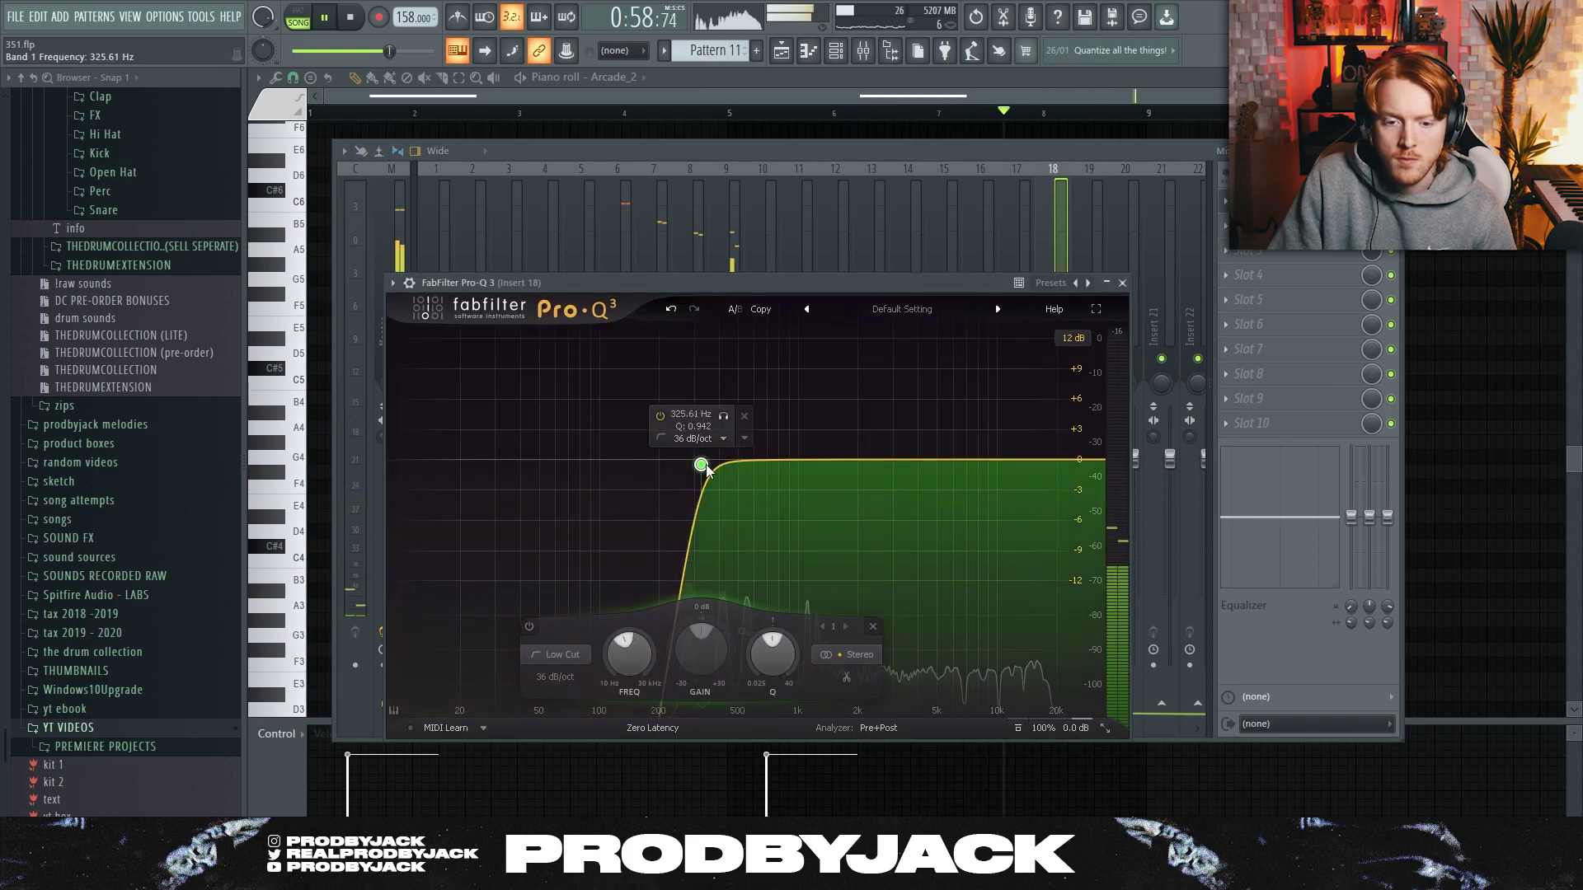
pyautogui.click(1123, 283)
# Give Pattern 11 at bar 41 a cloned melody slicer channel and adjust the clone's pitch using a range of 12
pyautogui.click(836, 51)
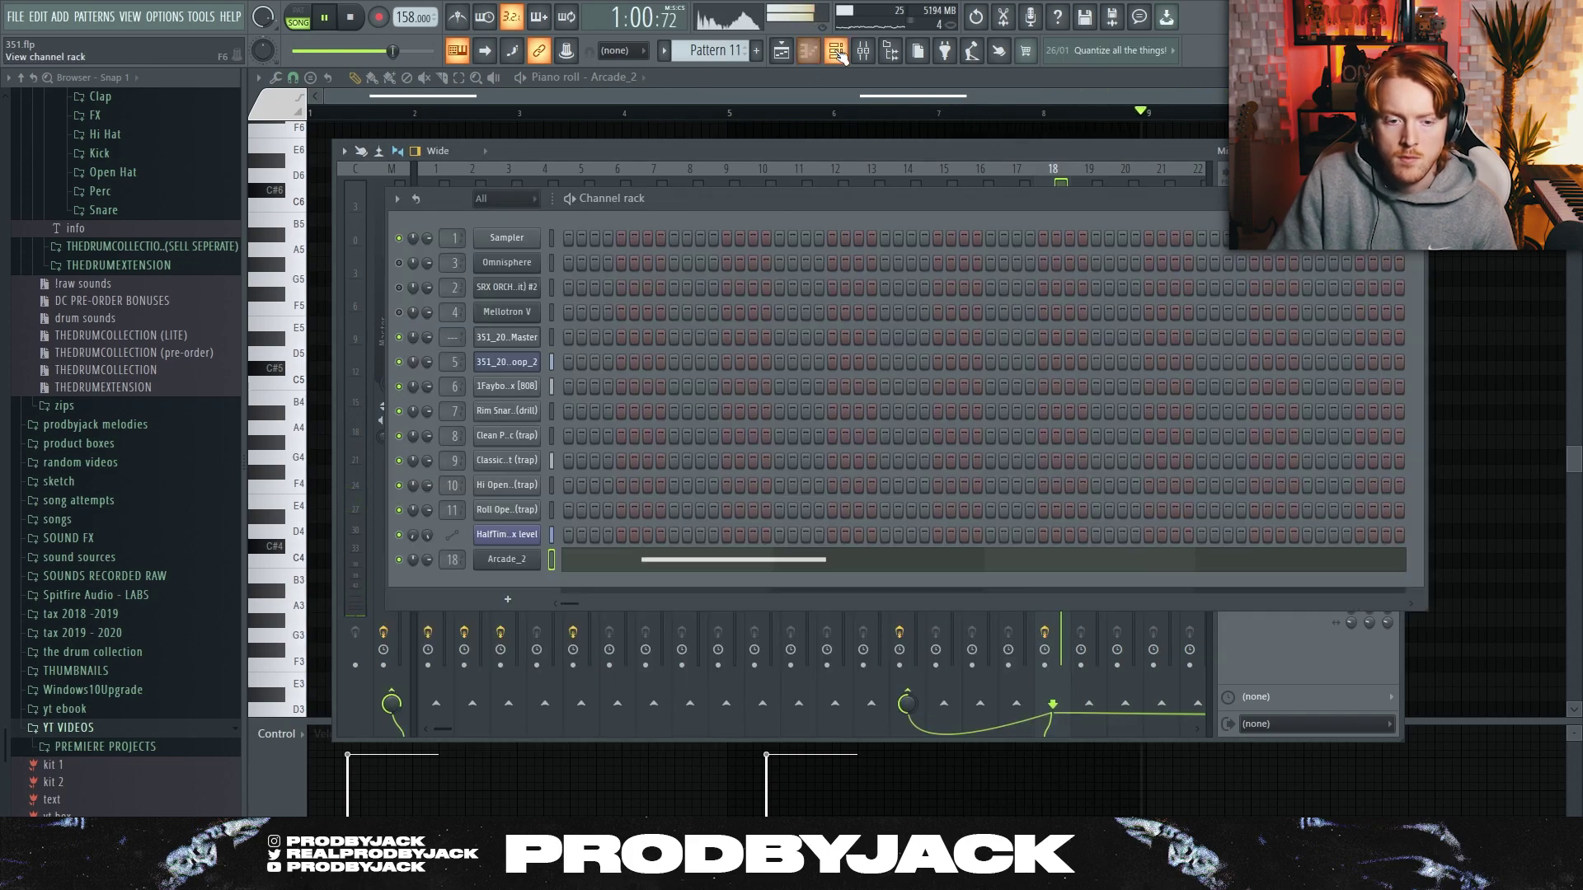
pyautogui.click(873, 231)
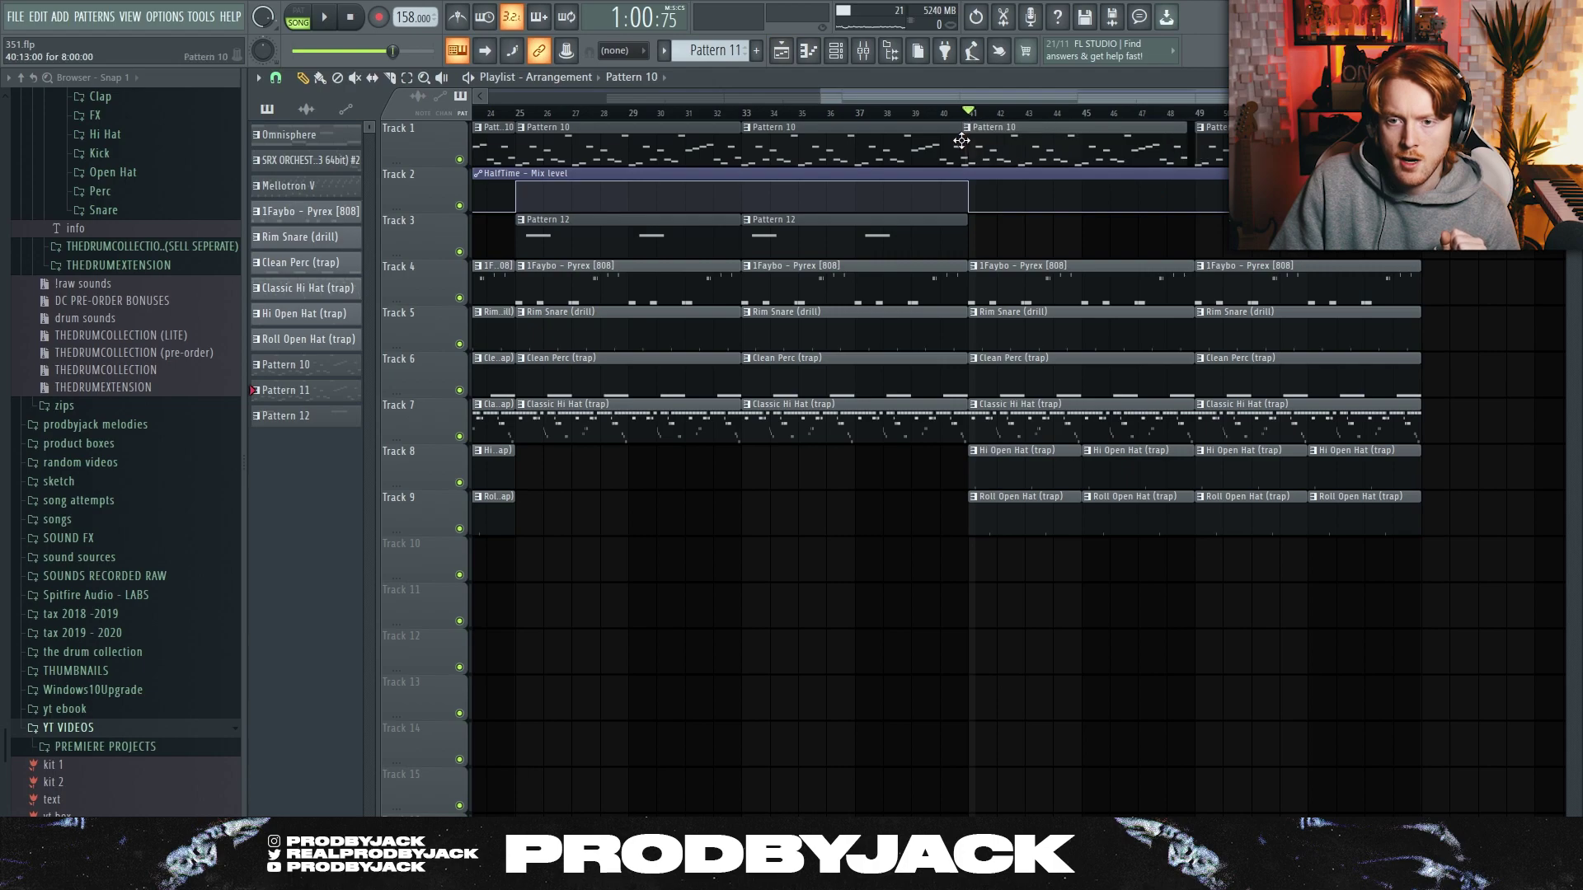
pyautogui.click(1000, 251)
pyautogui.rightClick(1010, 251)
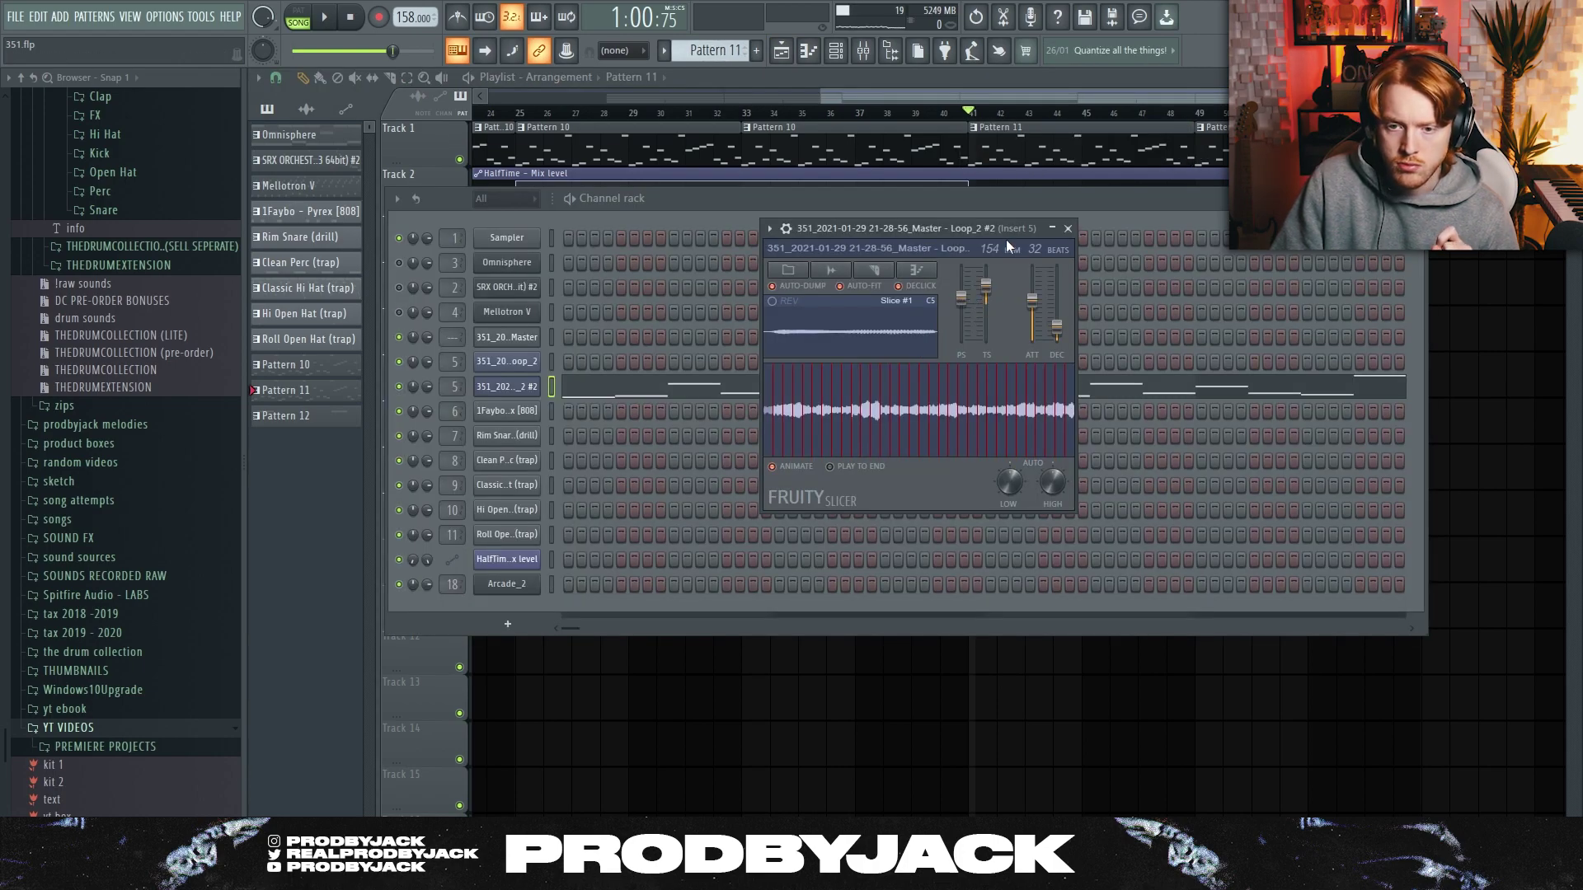
pyautogui.click(786, 229)
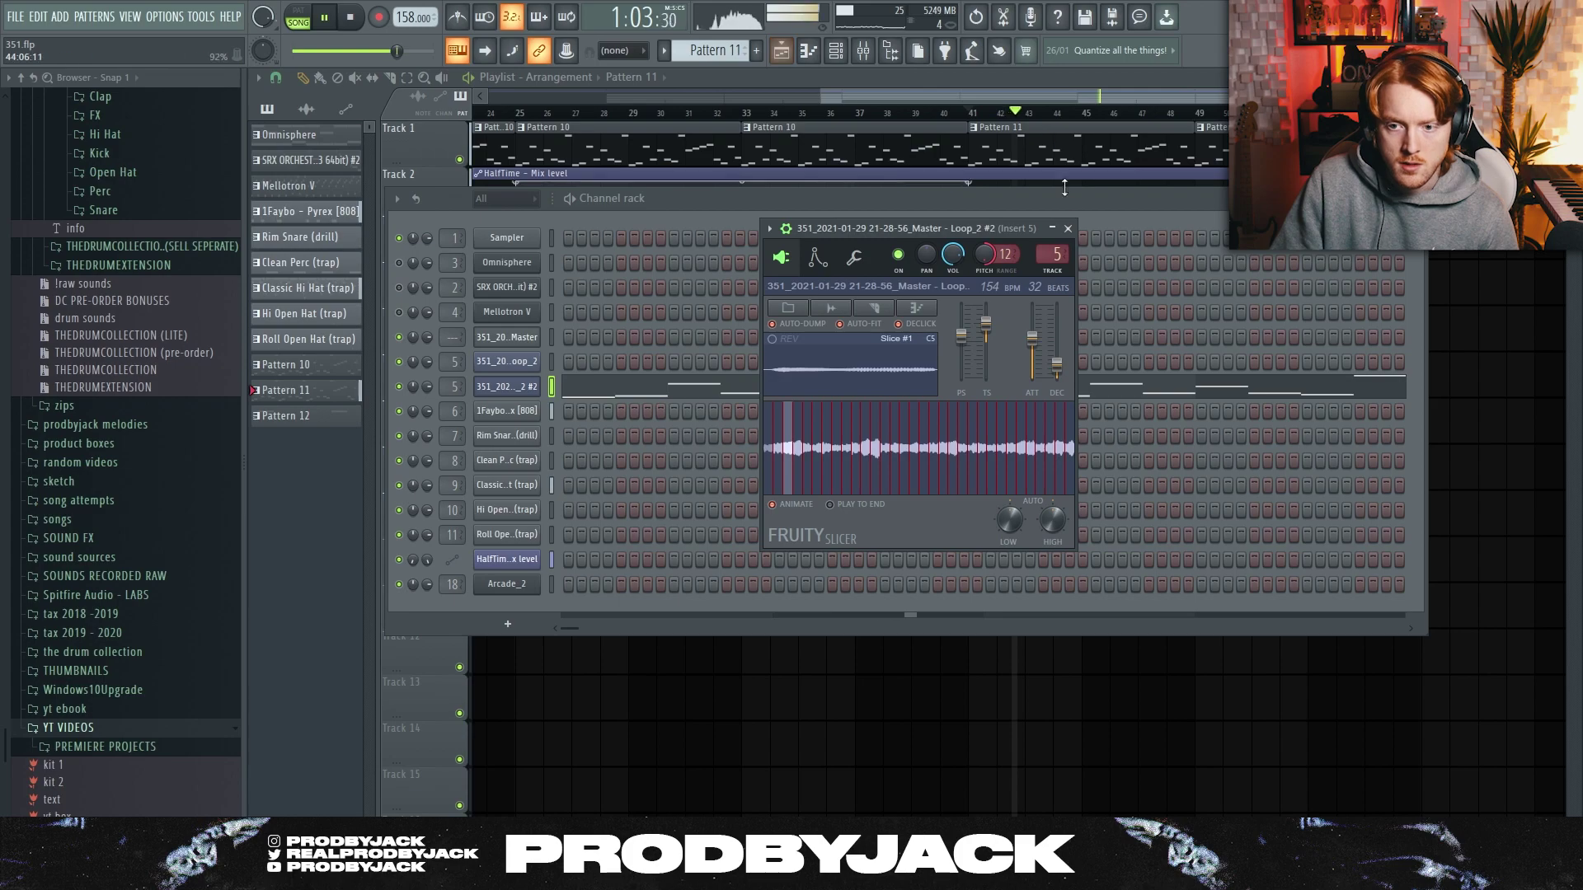
pyautogui.click(1067, 228)
pyautogui.click(1416, 199)
# Play back the arrangement around bar 41 and from bar 25 to judge the section changes
pyautogui.scroll(-2, 1494, 360)
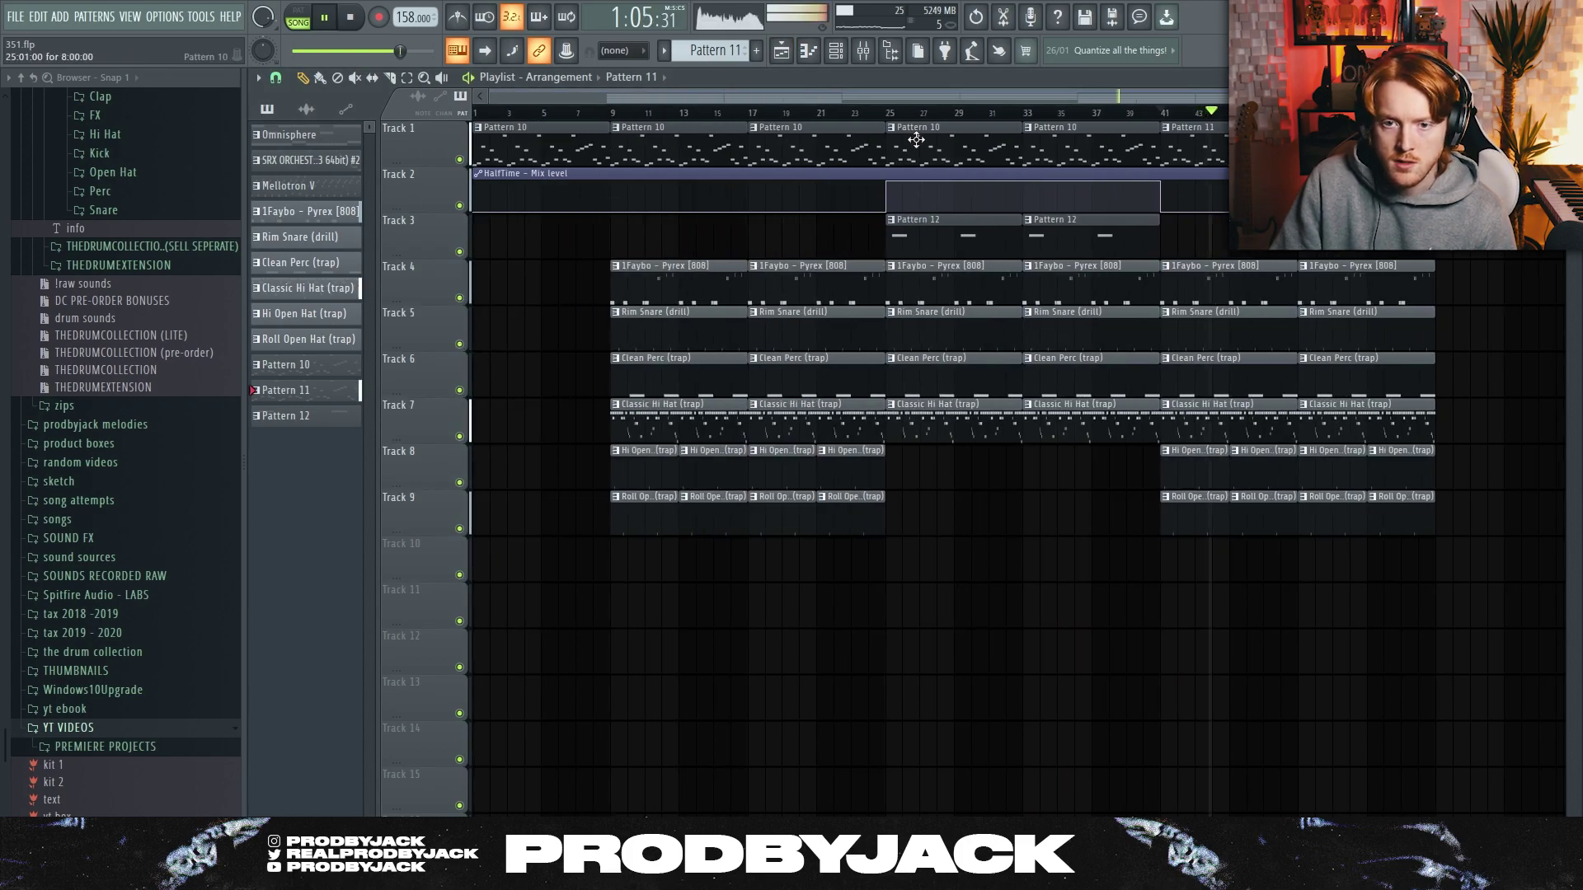
pyautogui.scroll(-2, 877, 205)
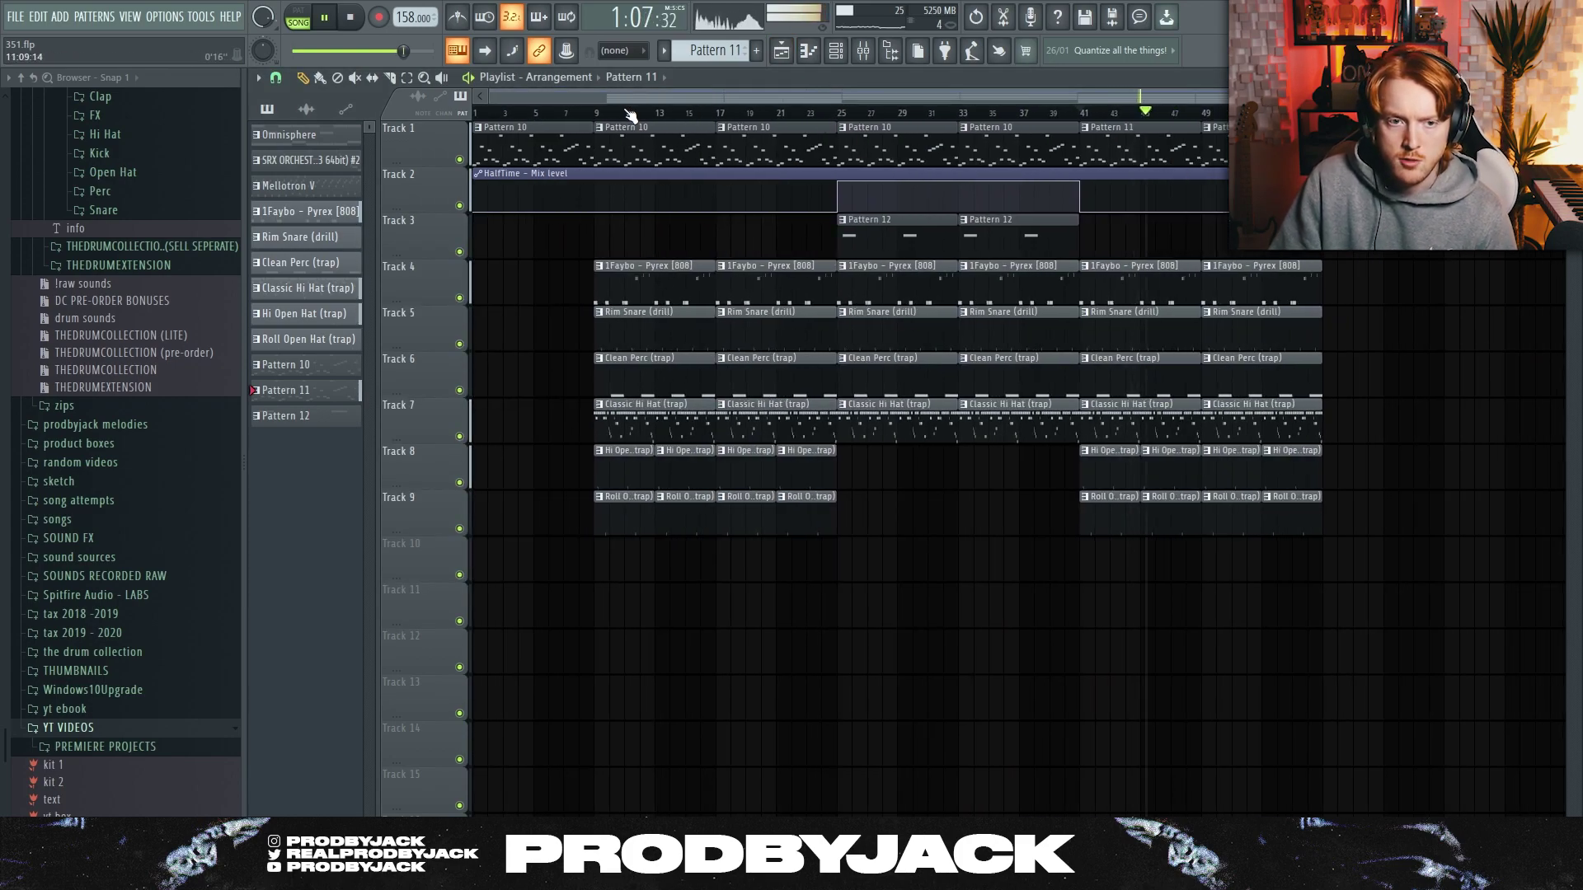
pyautogui.click(868, 56)
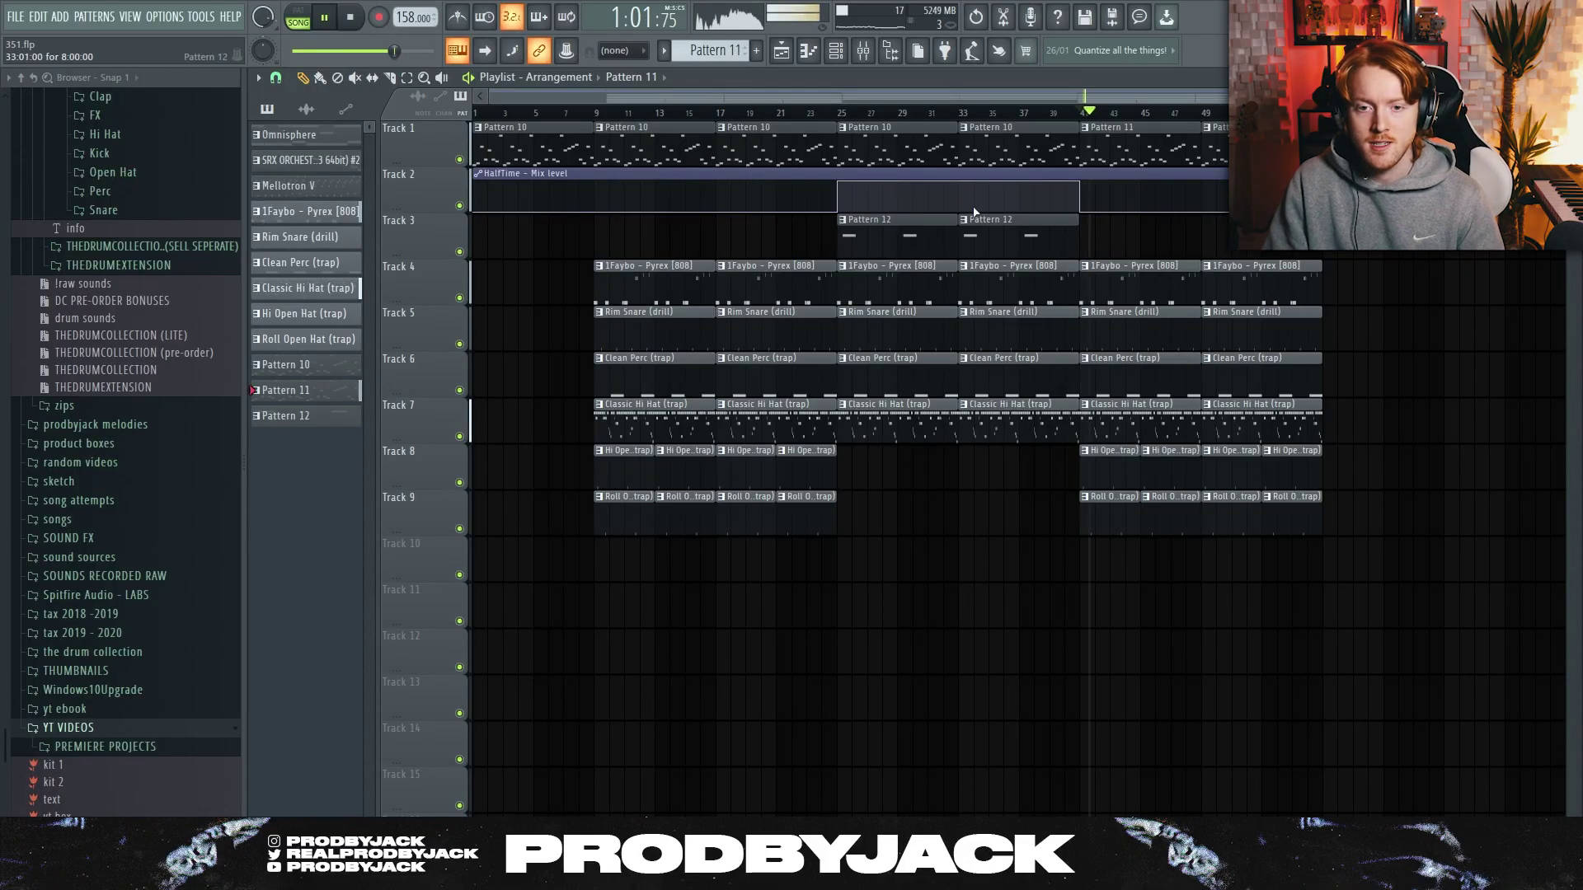
pyautogui.press('space')
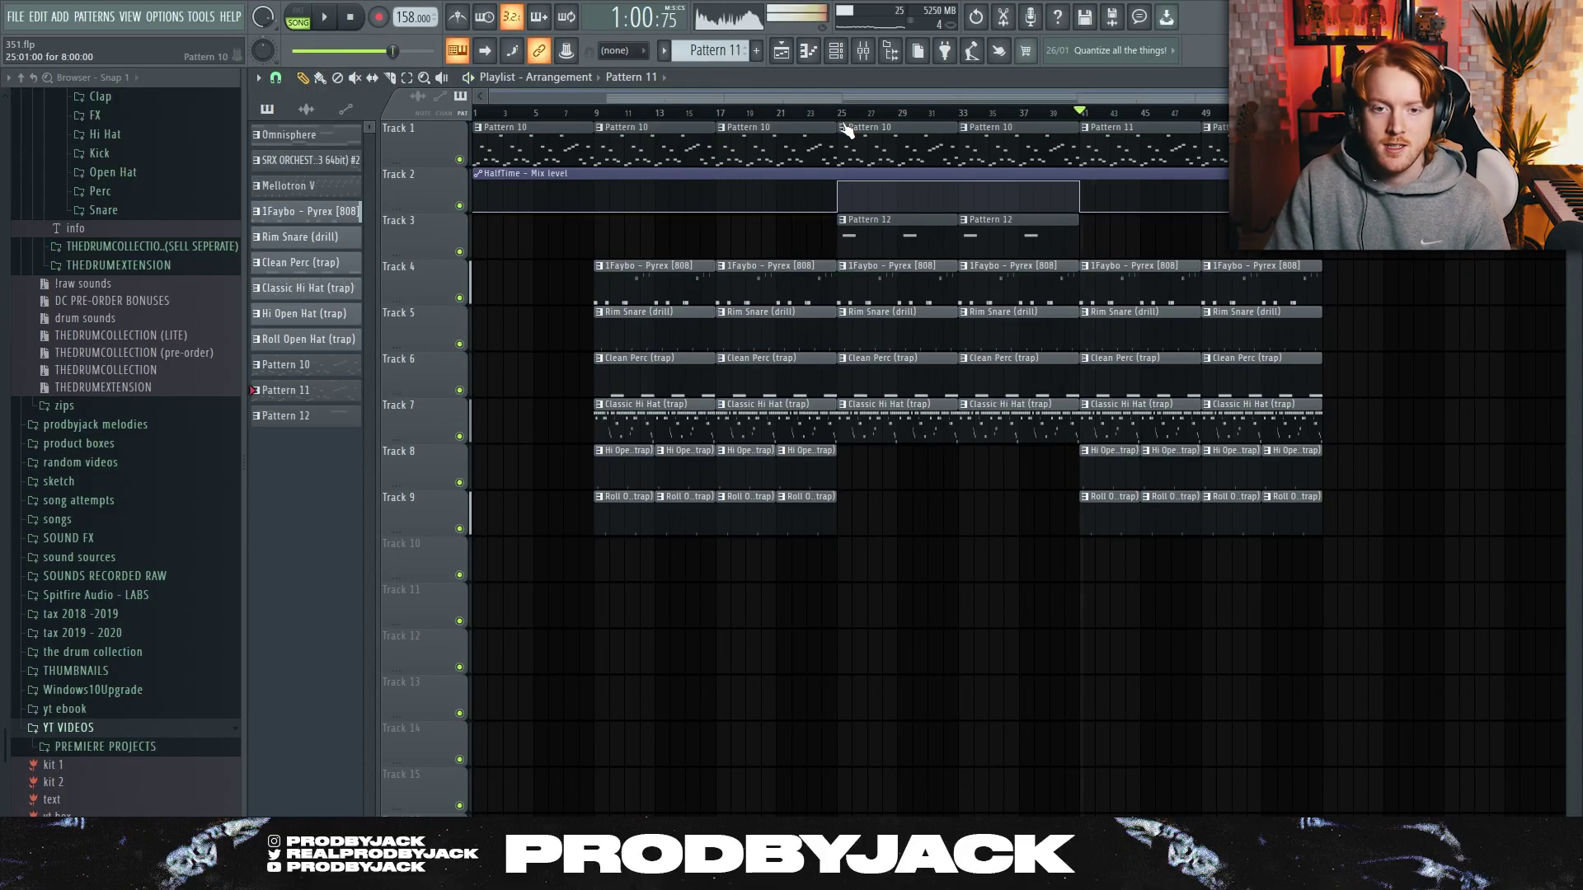
pyautogui.press('space')
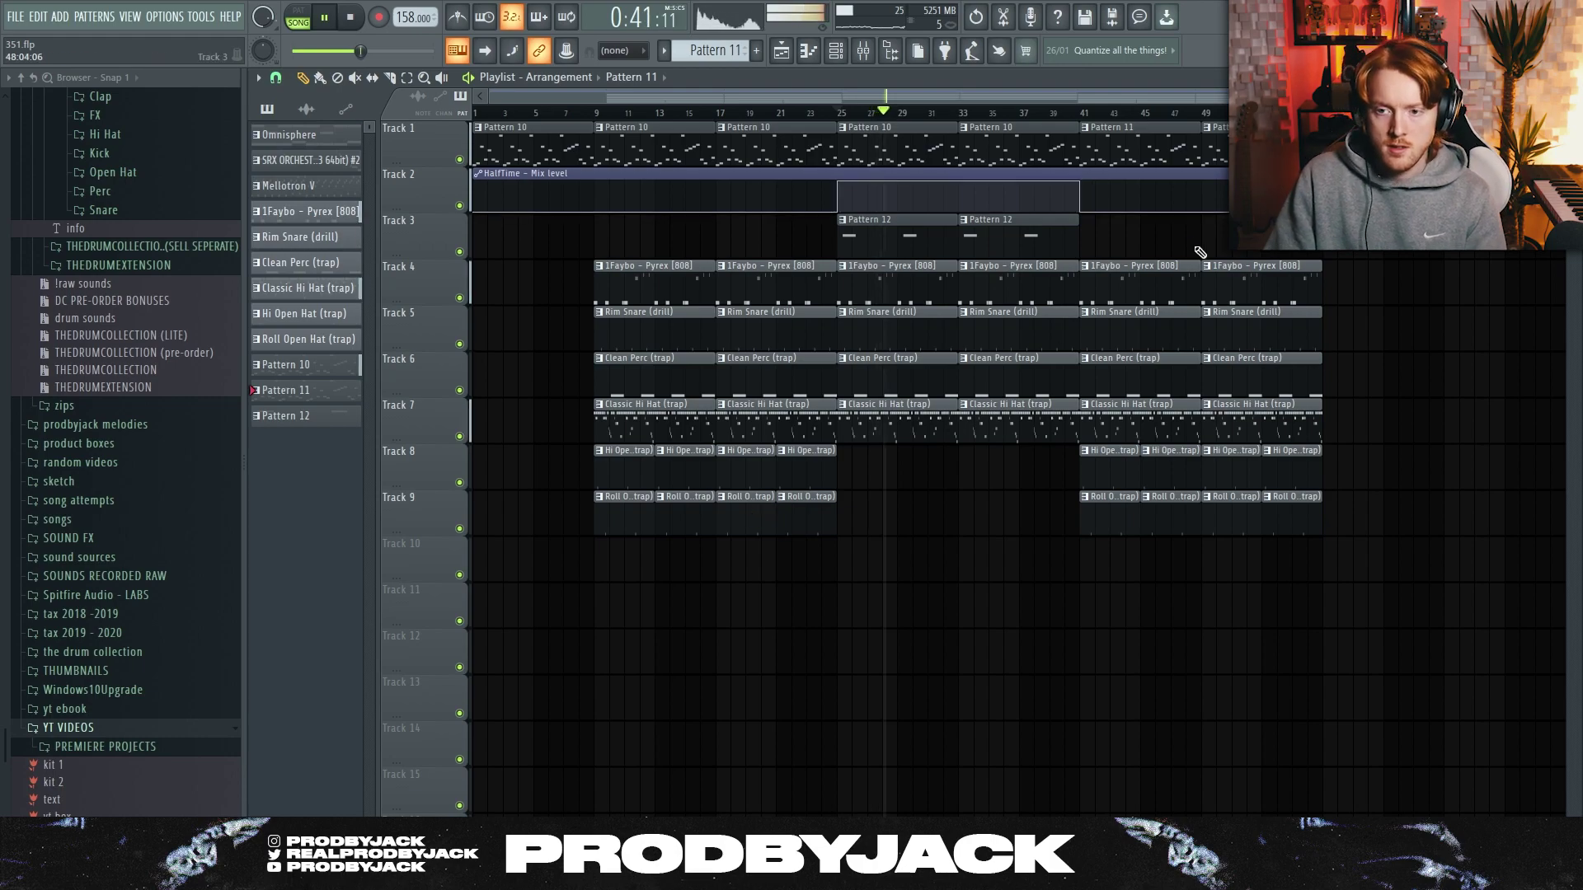
# Shorten the last drum clips on tracks 4 to 9 by one bar, leaving bar 56 without drums
pyautogui.scroll(3, 1372, 376)
pyautogui.moveTo(1270, 257)
pyautogui.mouseDown()
pyautogui.moveTo(1256, 525)
pyautogui.moveTo(1219, 527)
pyautogui.mouseUp()
pyautogui.scroll(-3, 1212, 544)
pyautogui.keyDown('ctrl'); pyautogui.click(1181, 607); pyautogui.keyUp('ctrl')
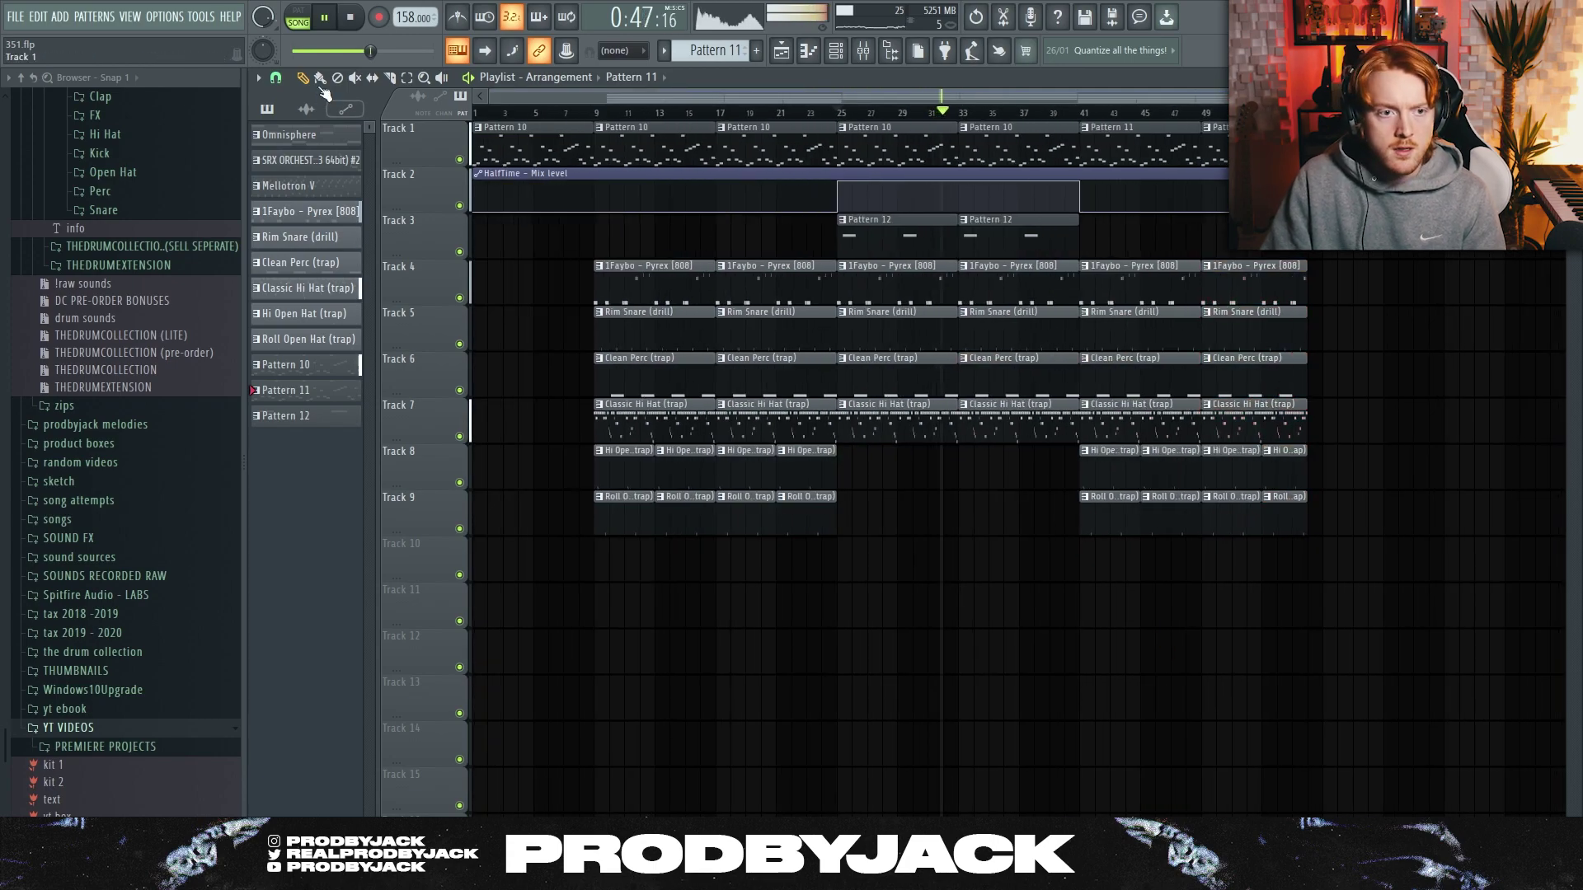
# Slice the HalfTime automation clip at bars 9 and 25, and duplicate all clips from bar 9 onward to start at bar 57
pyautogui.press('e')
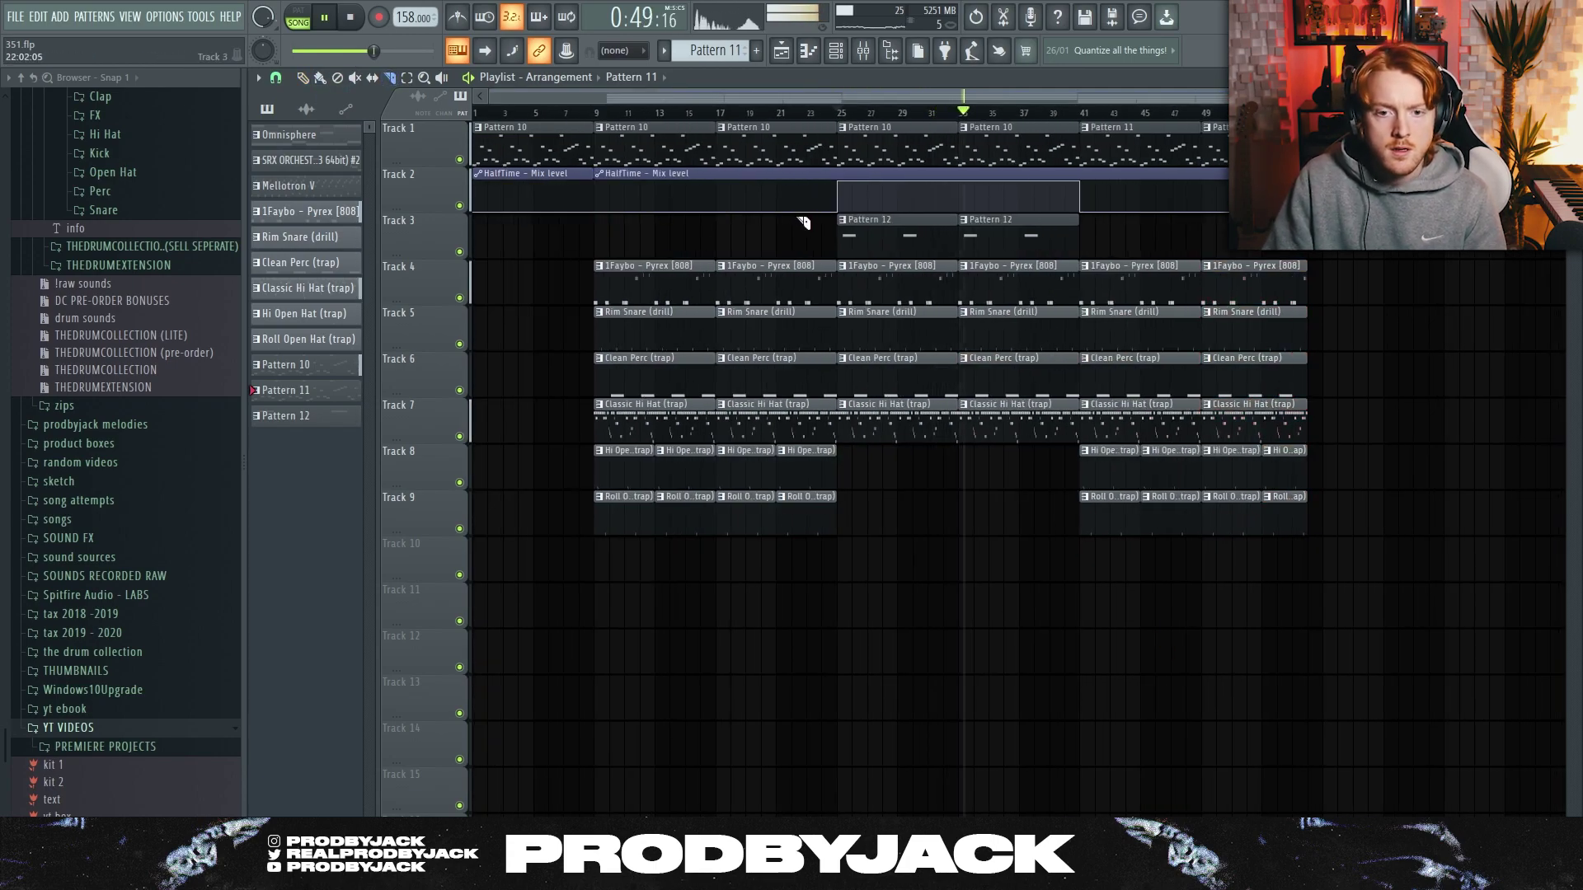
pyautogui.click(838, 191)
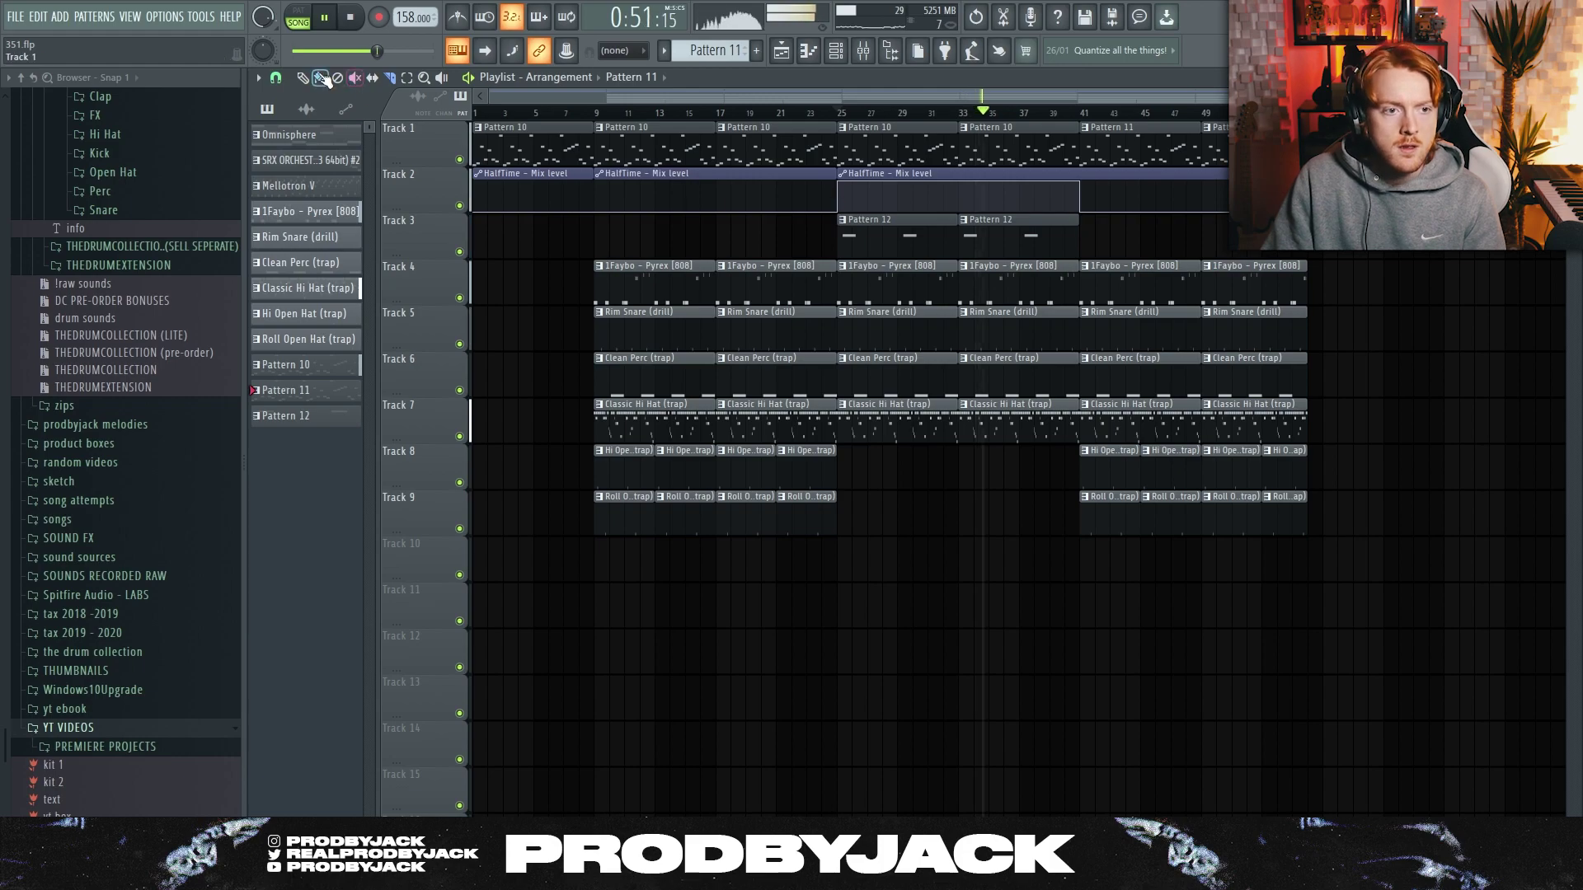
pyautogui.moveTo(628, 580); pyautogui.dragTo(1348, 124)
pyautogui.hotkey('ctrl', 'b')
pyautogui.scroll(-3, 1061, 324)
pyautogui.keyDown('ctrl'); pyautogui.click(1010, 554); pyautogui.keyUp('ctrl')
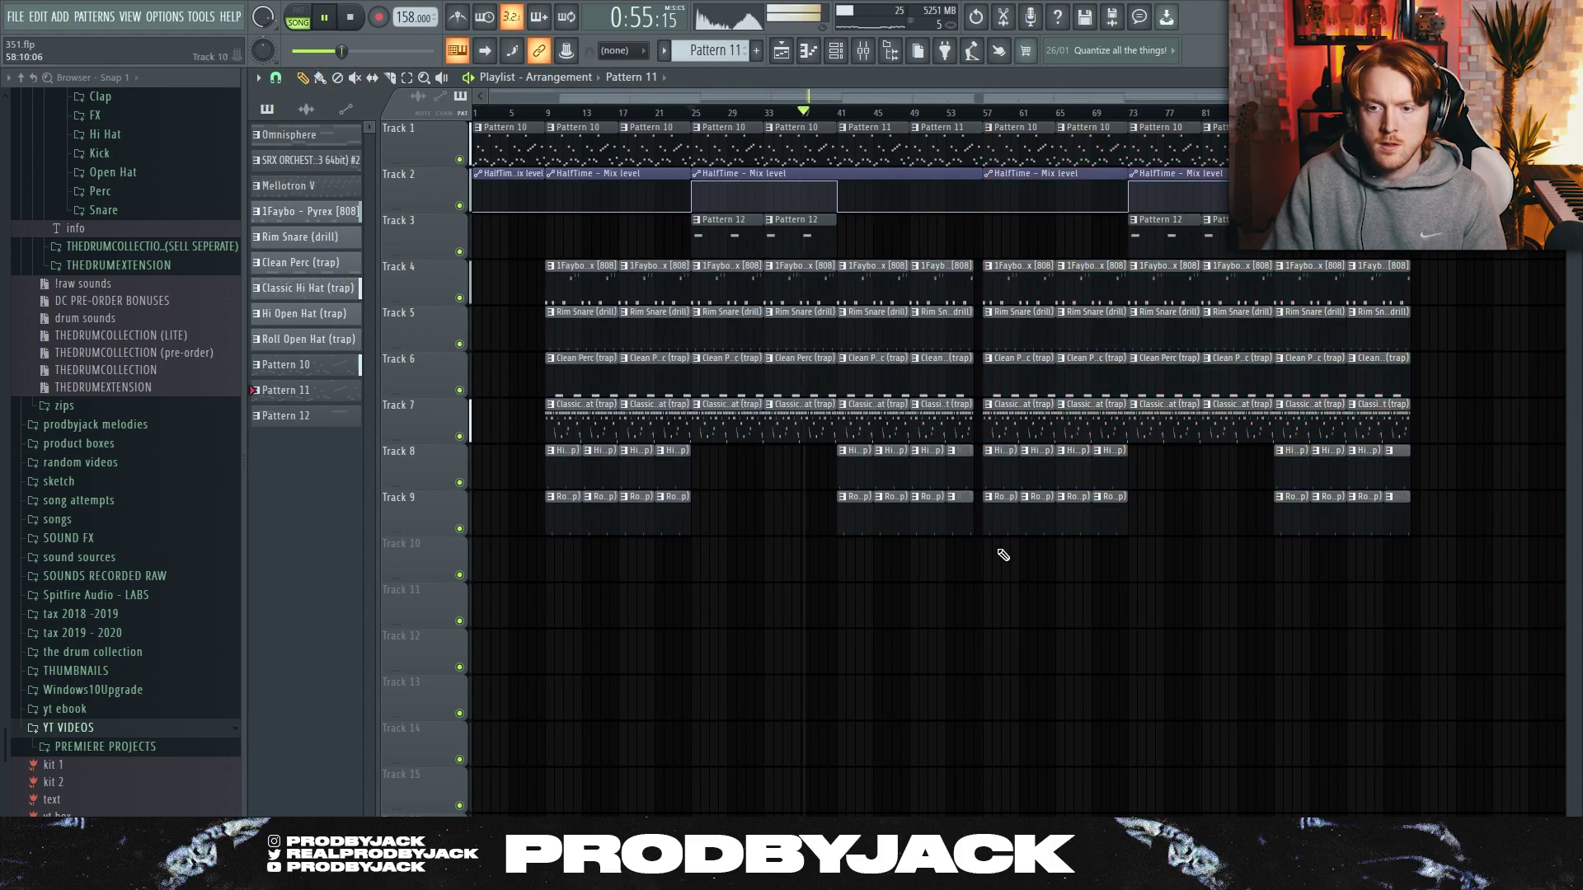
# Copy the 16-bar section with open hats to bar 105 as the arrangement's closing section
pyautogui.moveTo(998, 550); pyautogui.dragTo(1110, 159)
pyautogui.moveTo(1394, 145); pyautogui.dragTo(1442, 144)
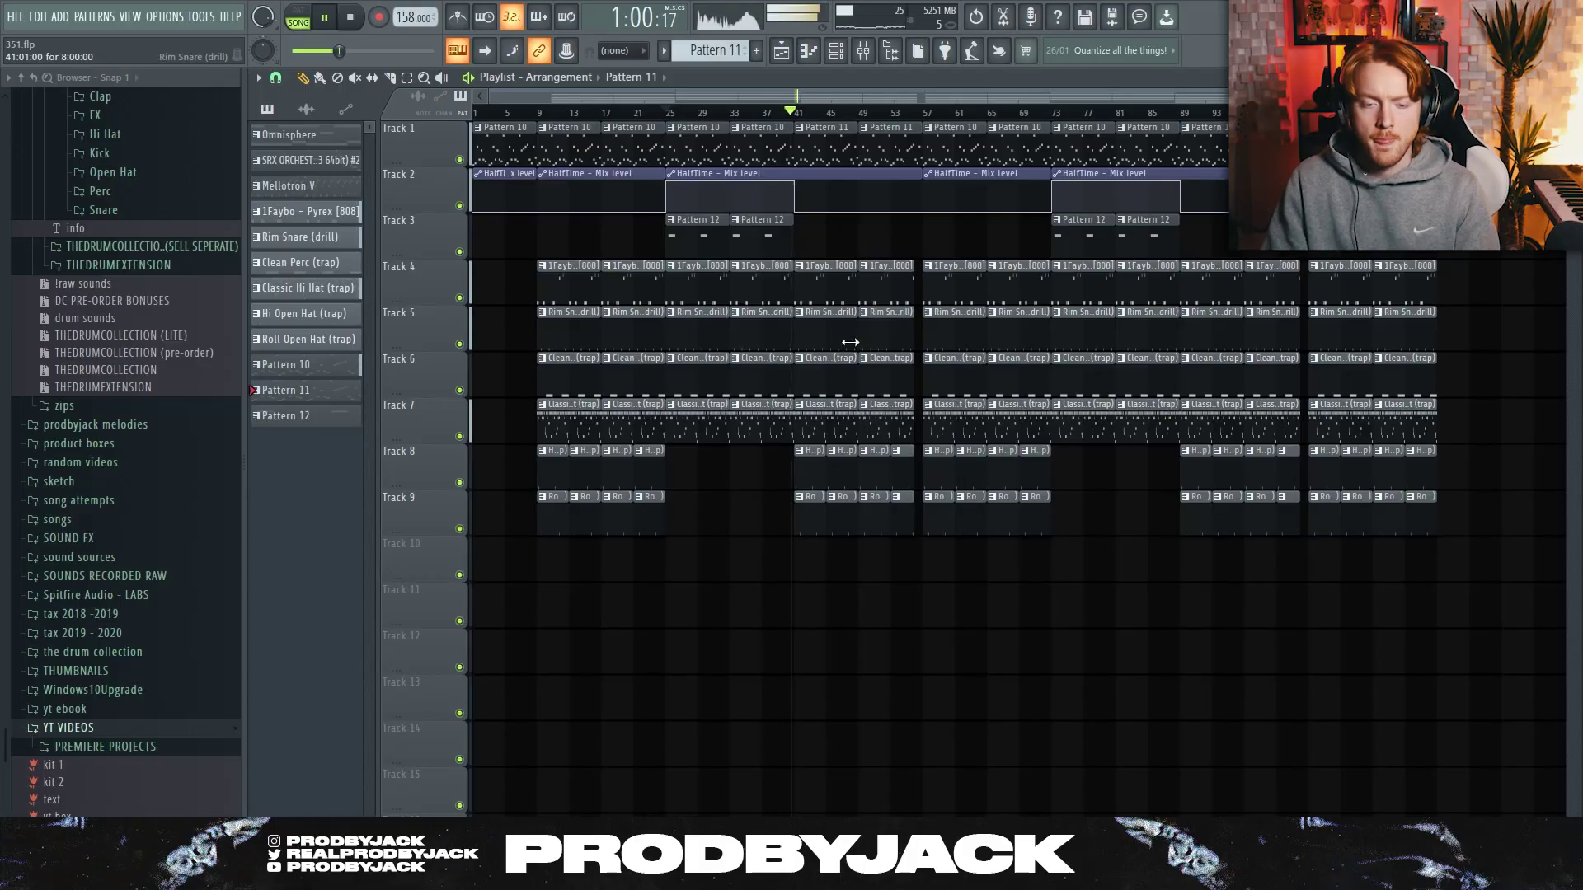
pyautogui.scroll(4, 850, 341)
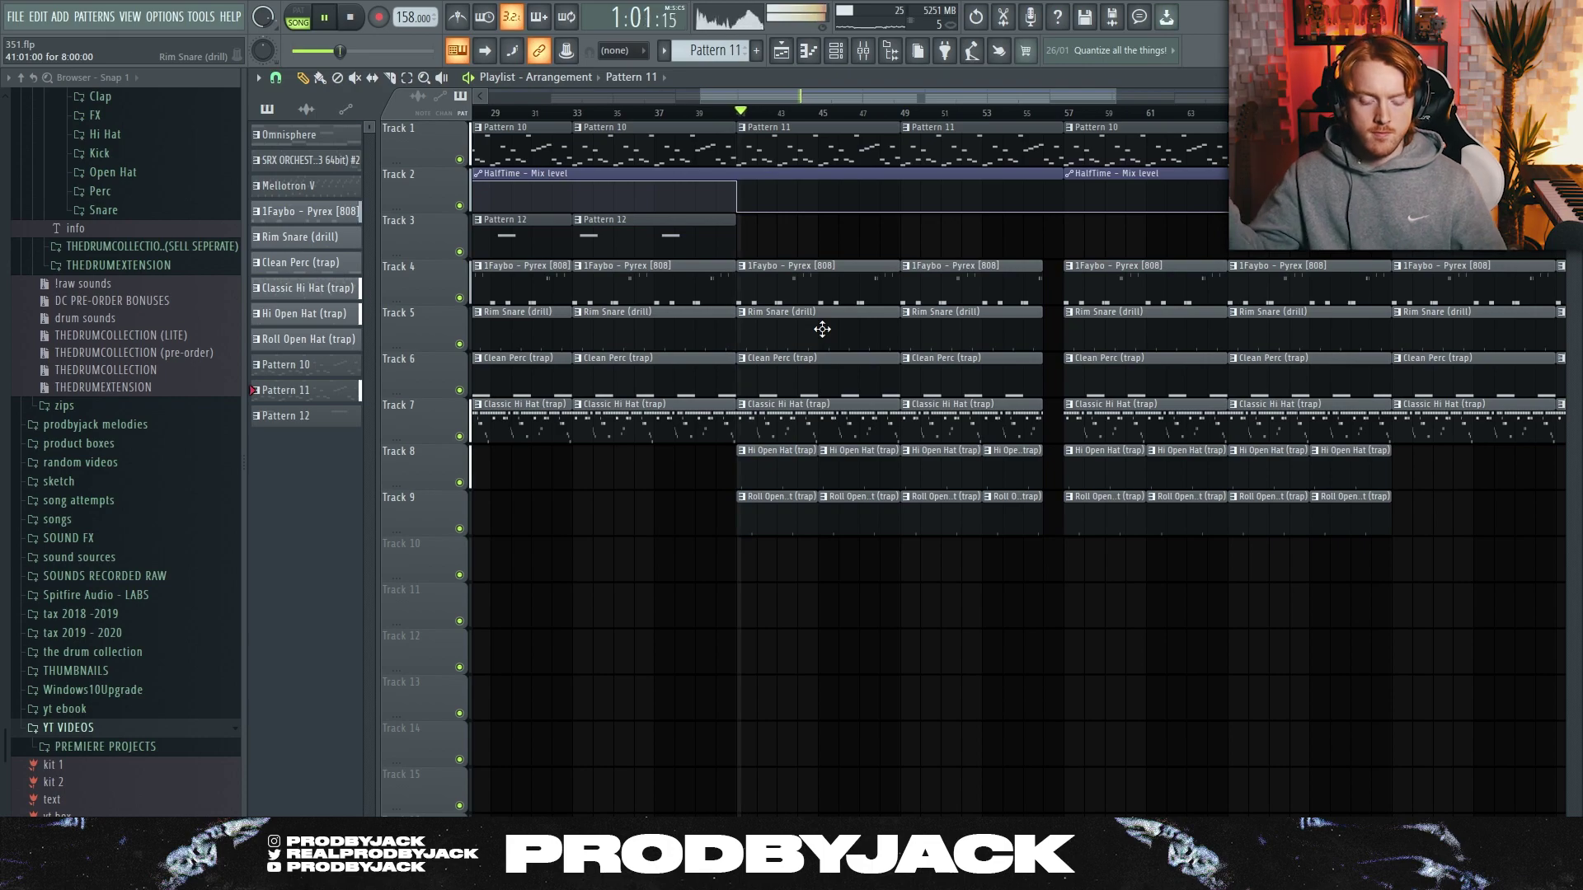
pyautogui.scroll(-3, 832, 327)
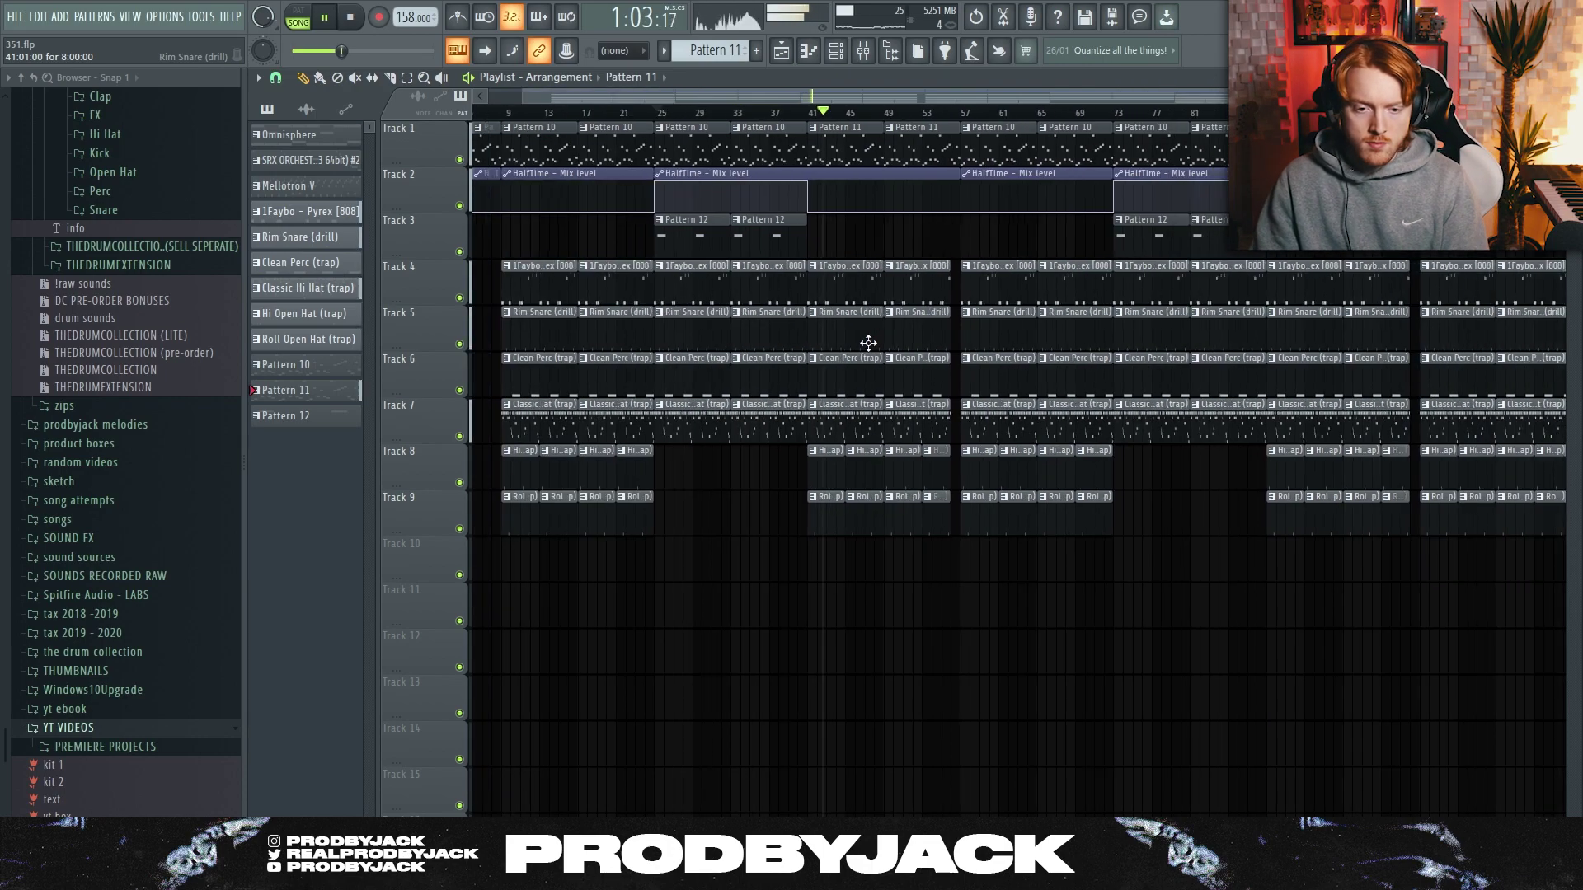
# Lower the melody's mixer insert 5 fader to 4.4 dB
pyautogui.click(836, 51)
pyautogui.click(783, 53)
pyautogui.click(863, 51)
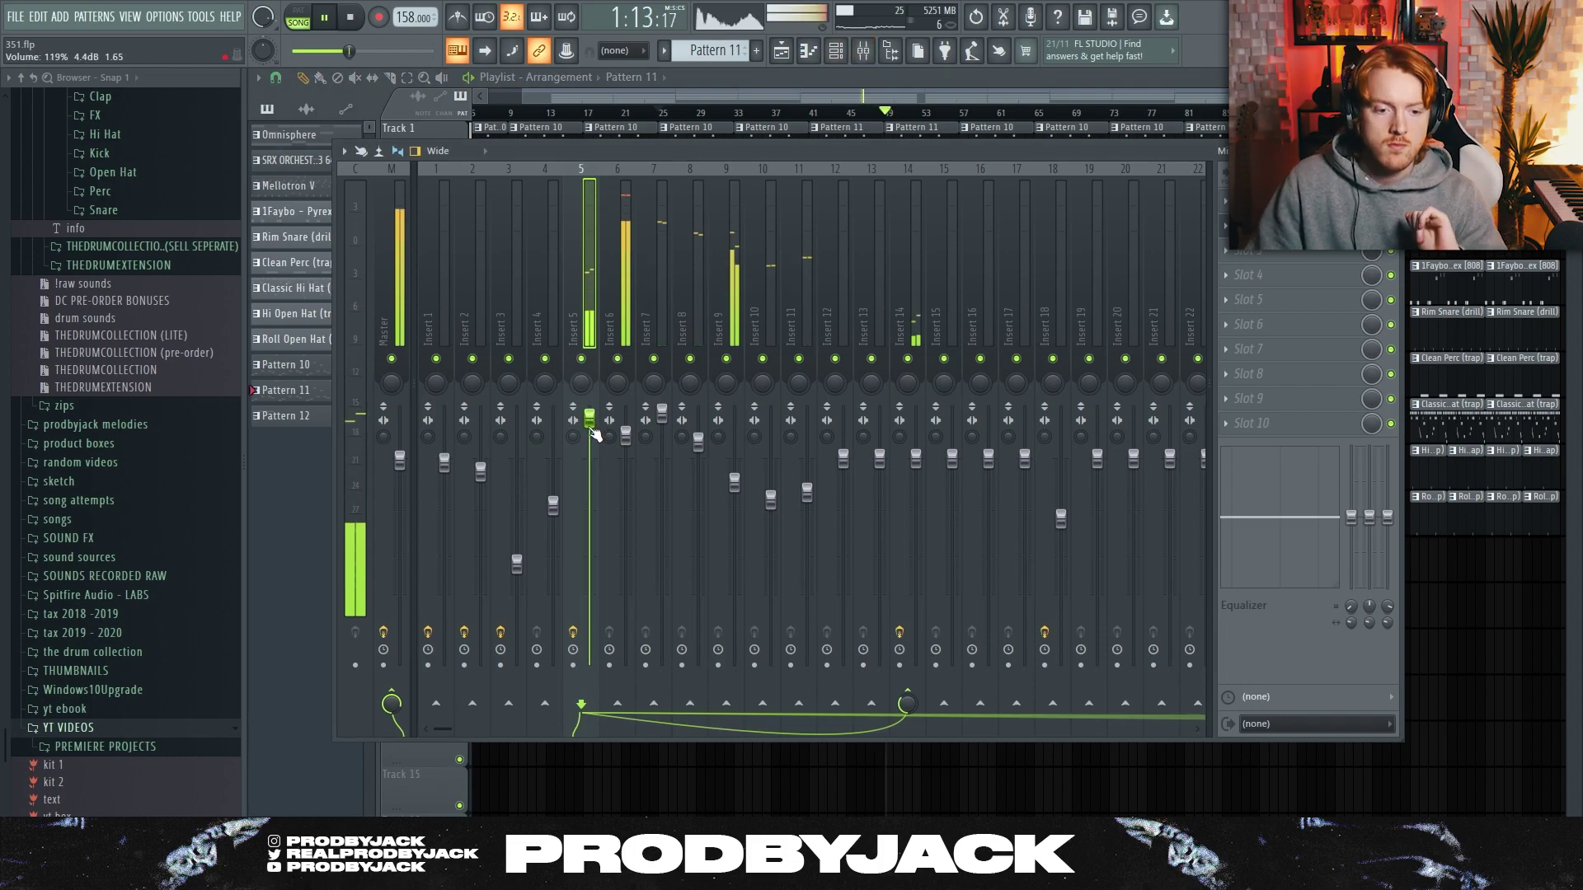
pyautogui.rightClick(1484, 636)
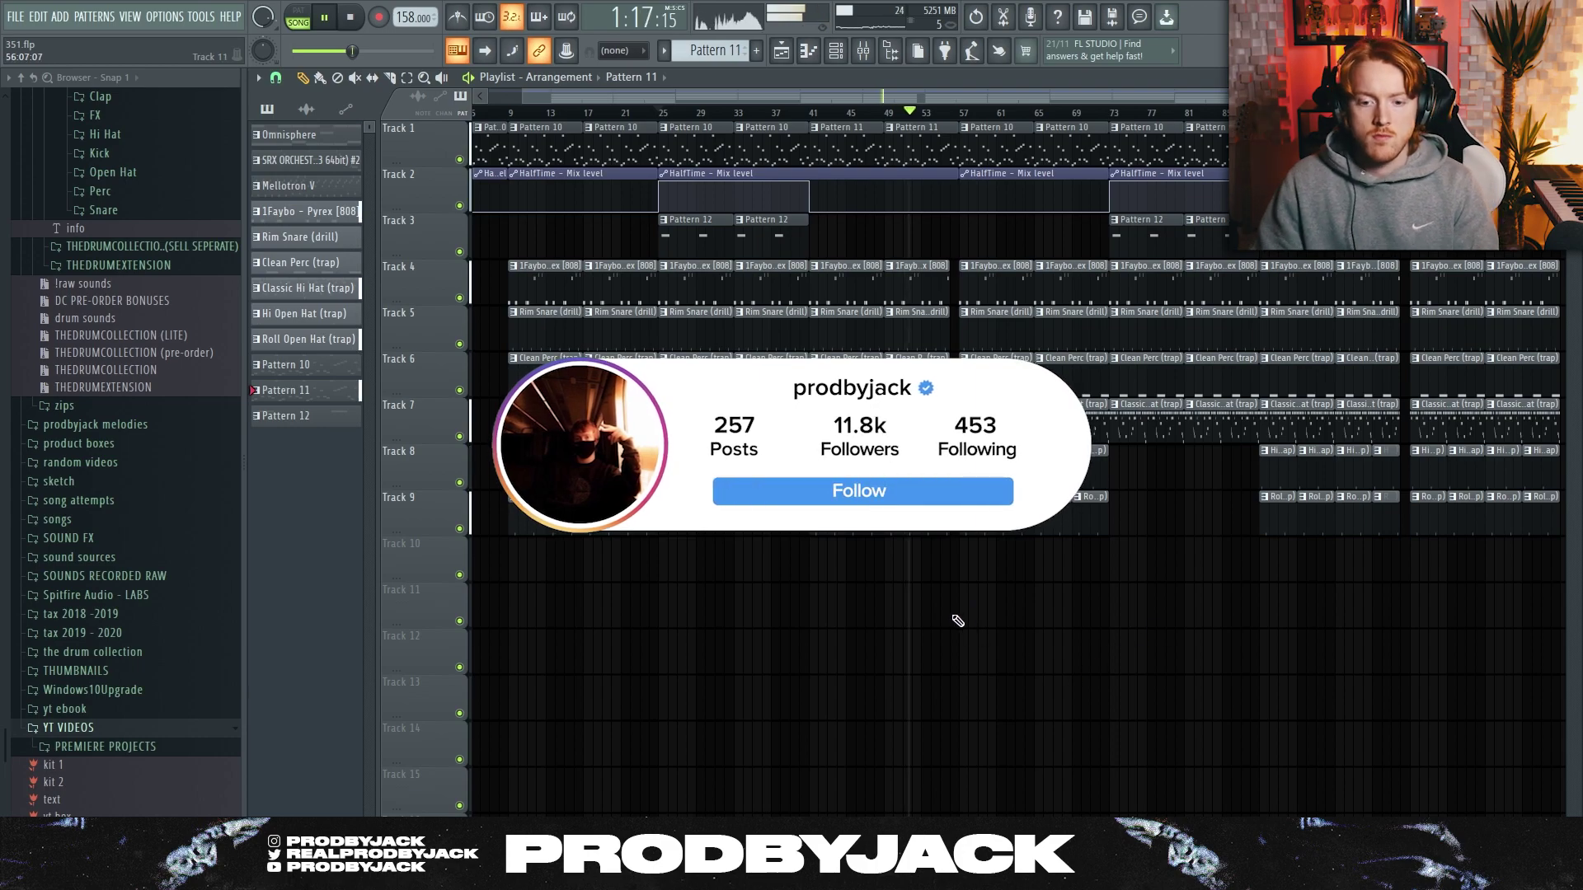
# Save the project and check the levels of mixer insert 6, returning to the playlist
pyautogui.scroll(-1, 960, 635)
pyautogui.hotkey('ctrl', 's')
pyautogui.press('F9')
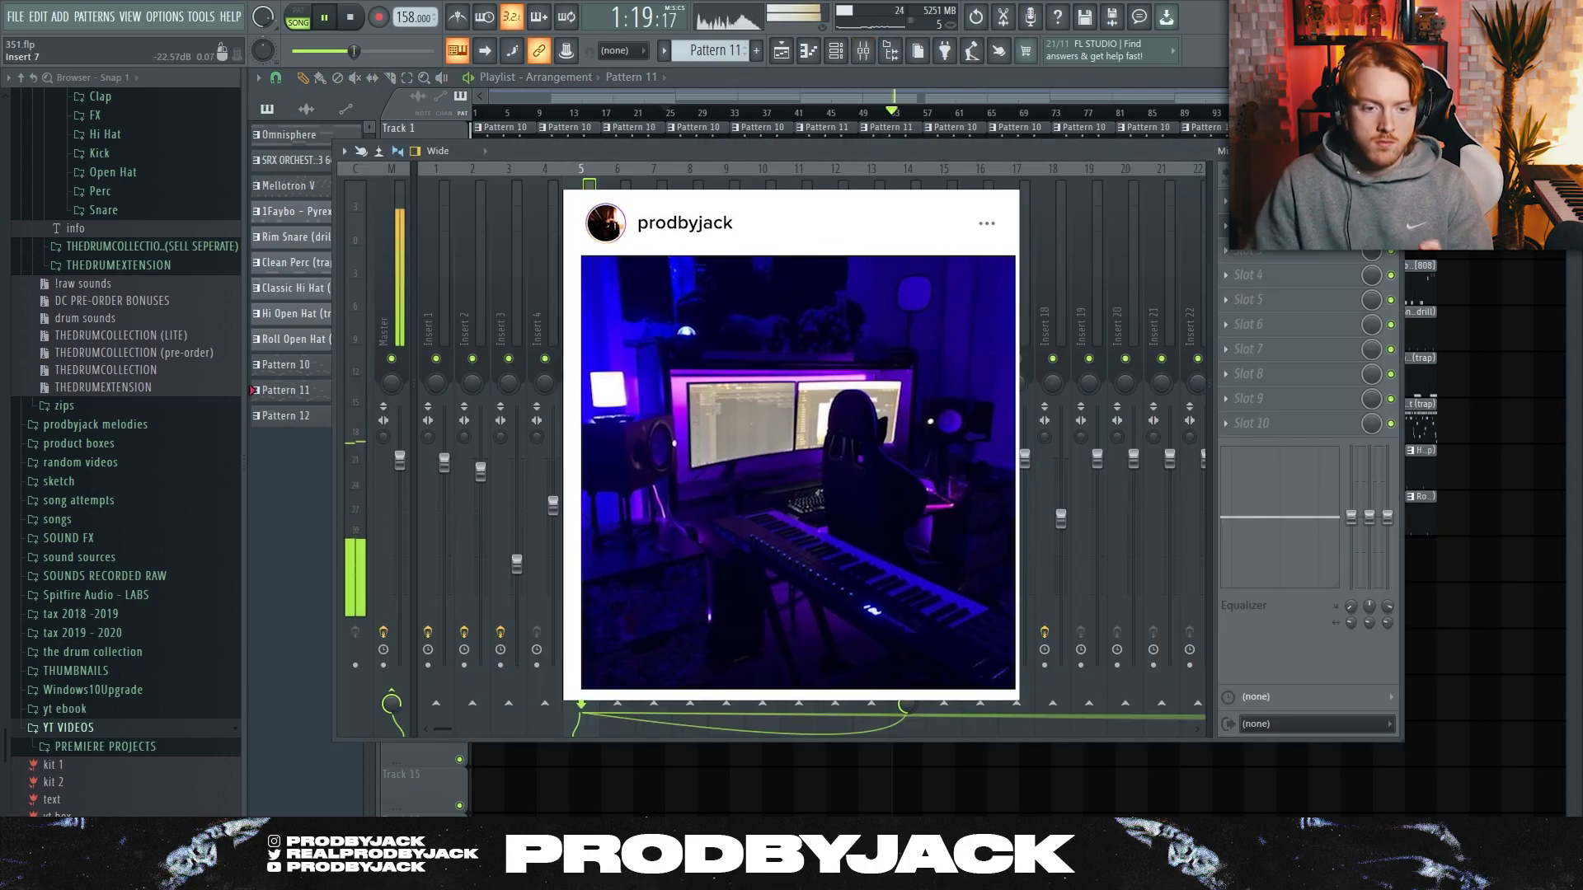
pyautogui.click(608, 327)
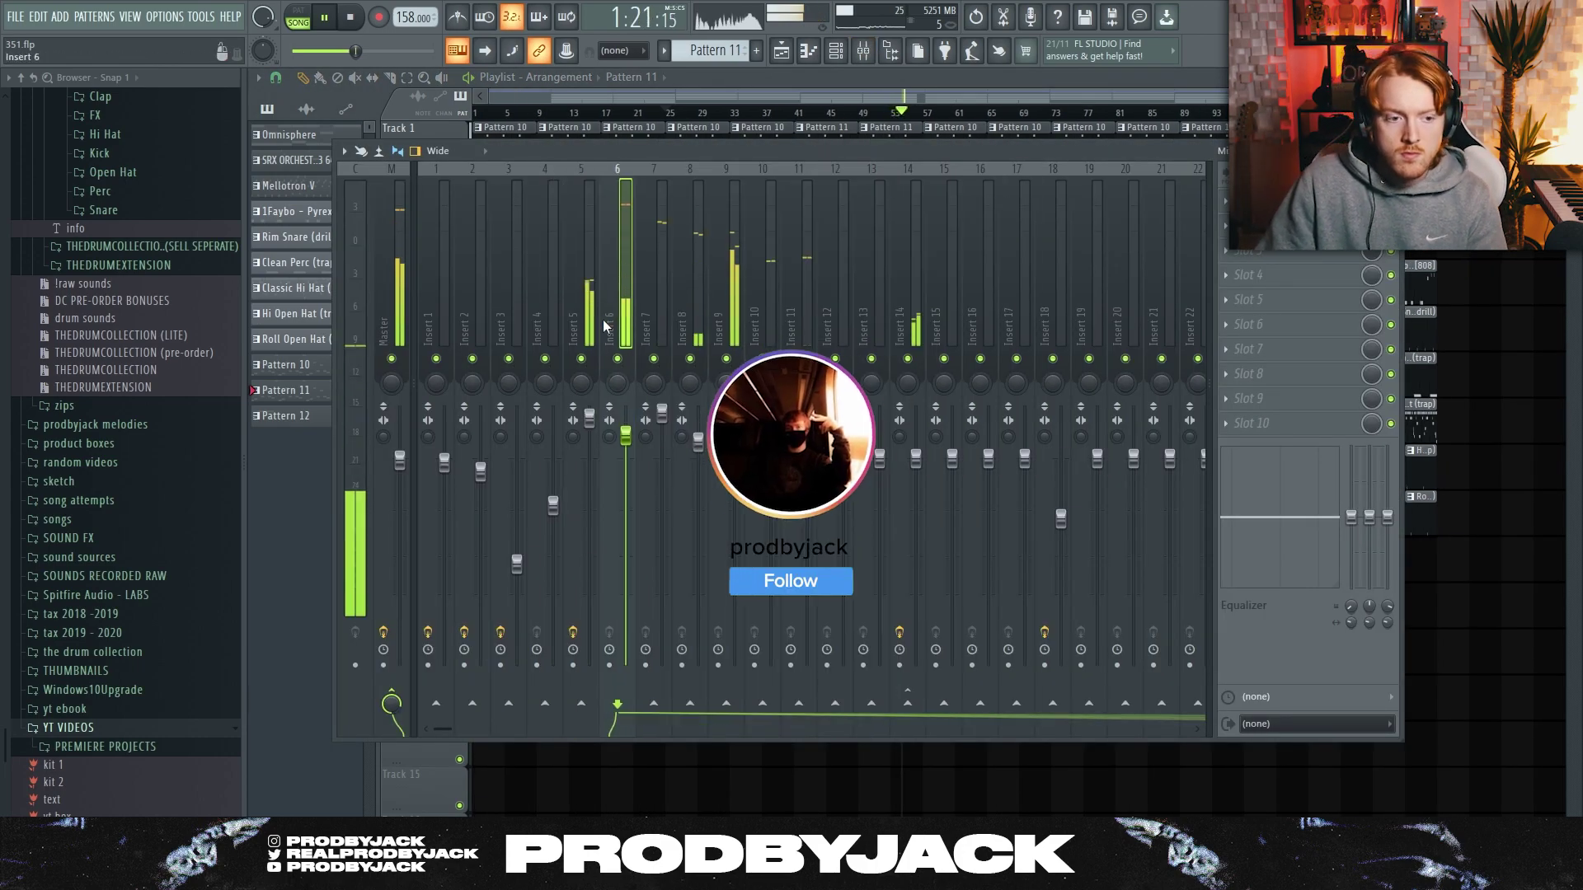
pyautogui.press('F9')
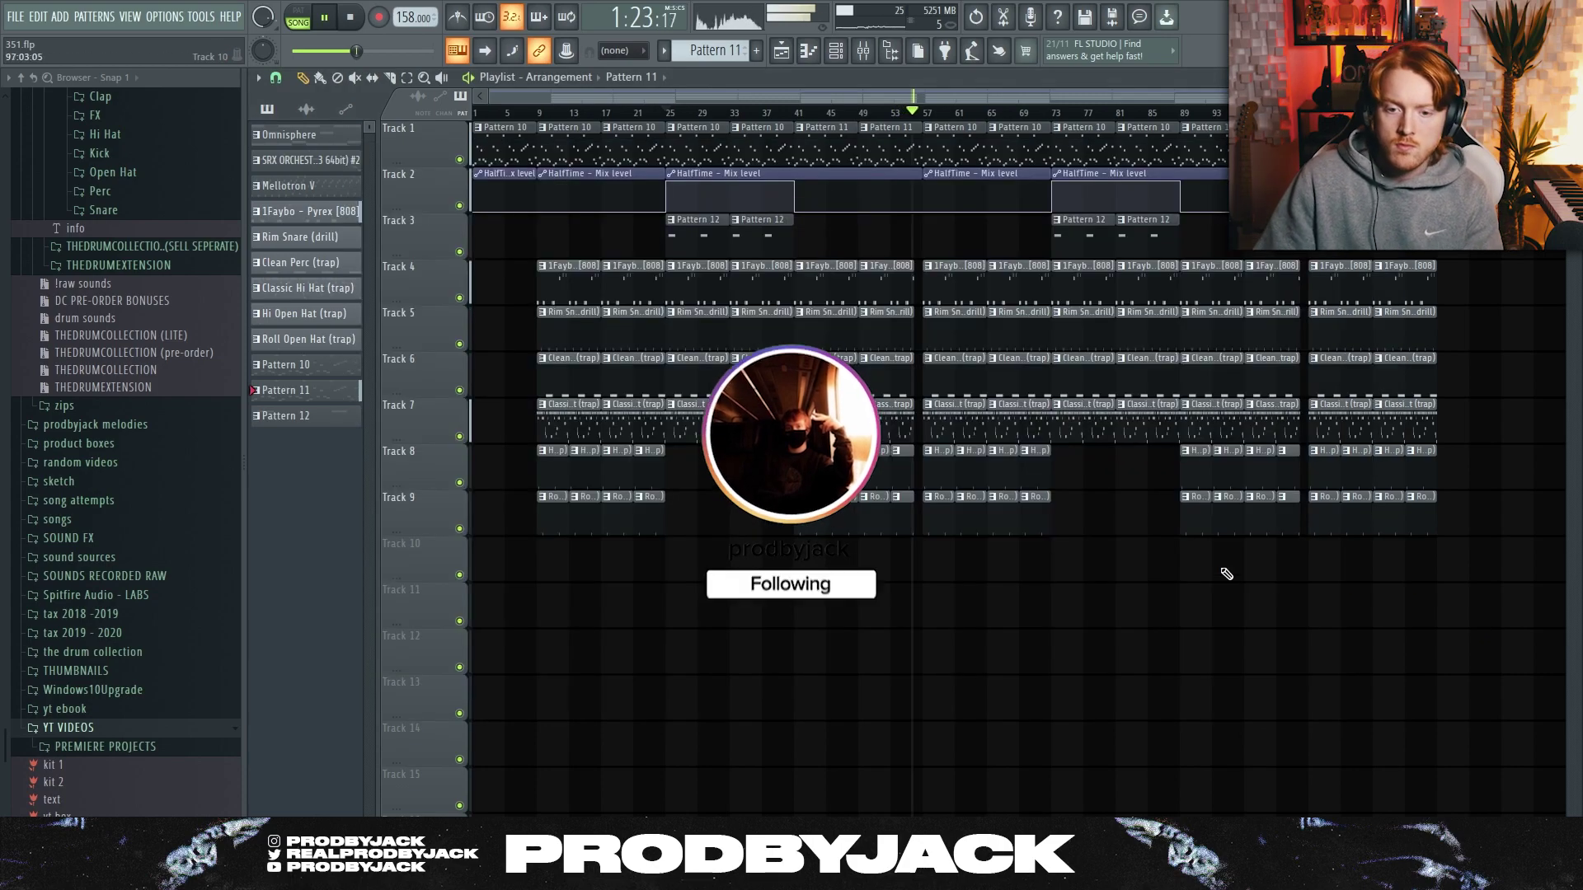
pyautogui.scroll(3, 1014, 593)
pyautogui.scroll(3, 753, 497)
pyautogui.scroll(-3, 755, 499)
pyautogui.scroll(-3, 755, 498)
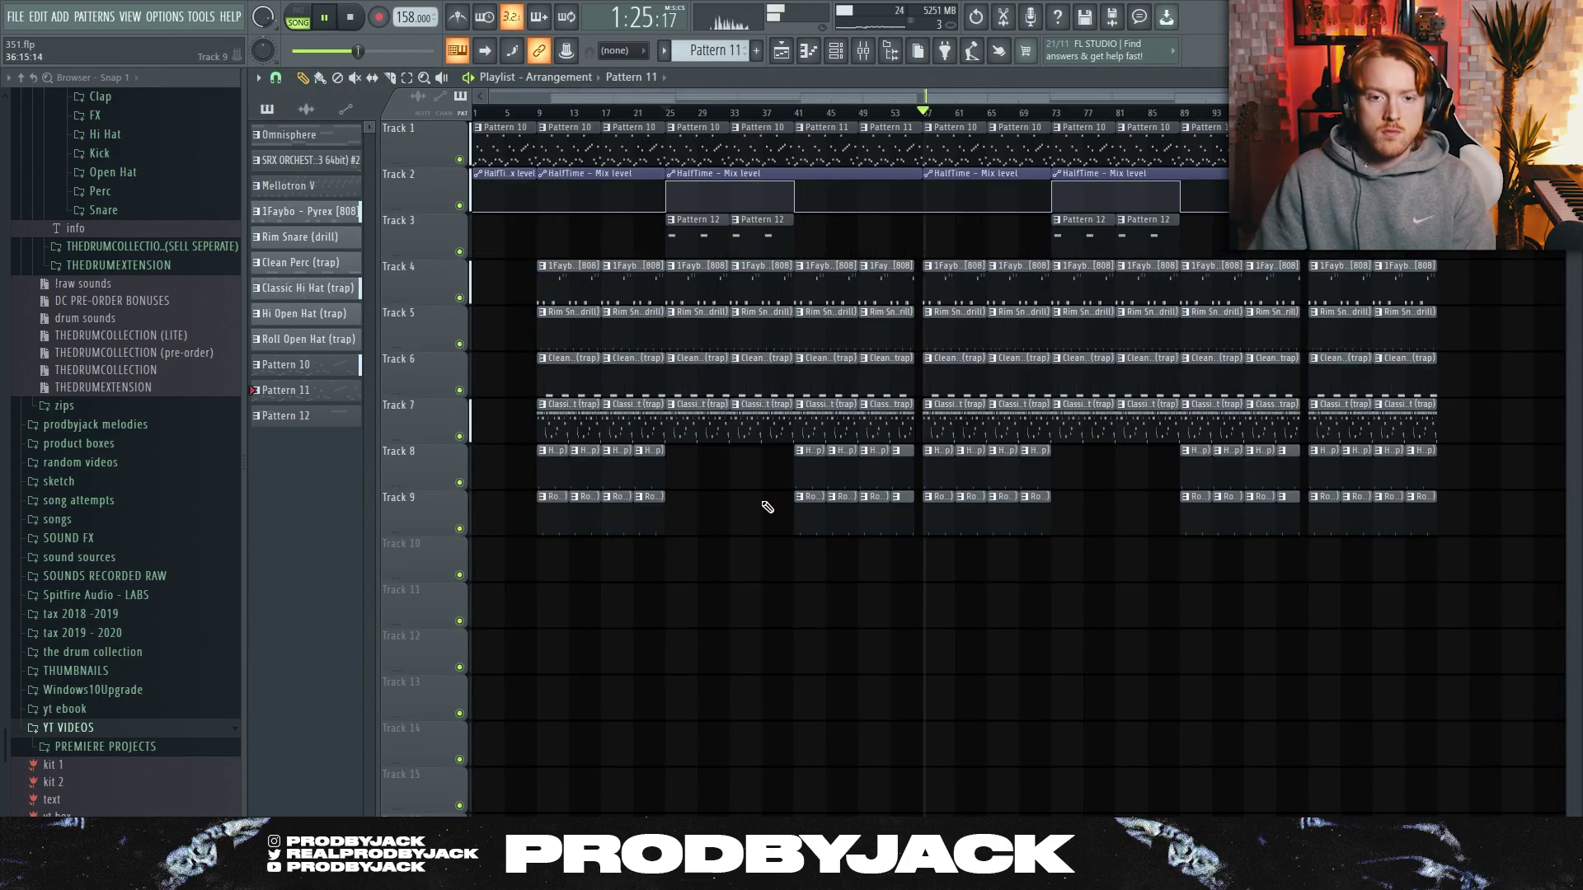